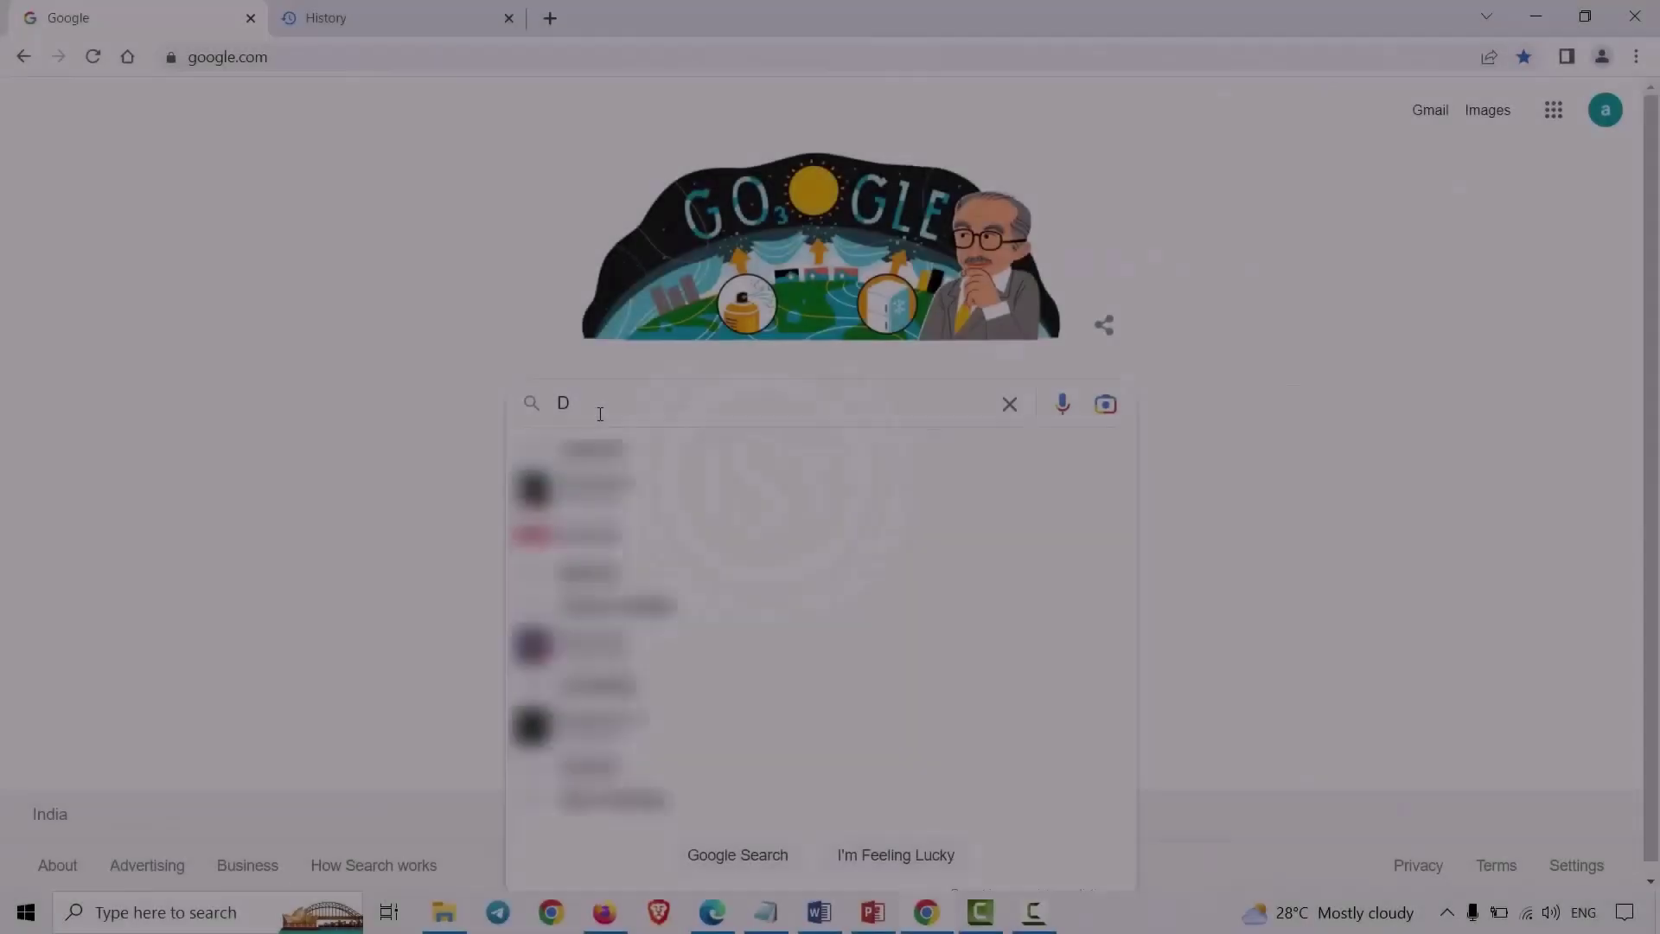
Search Google for "download wireshark for windows".
text(Doe)
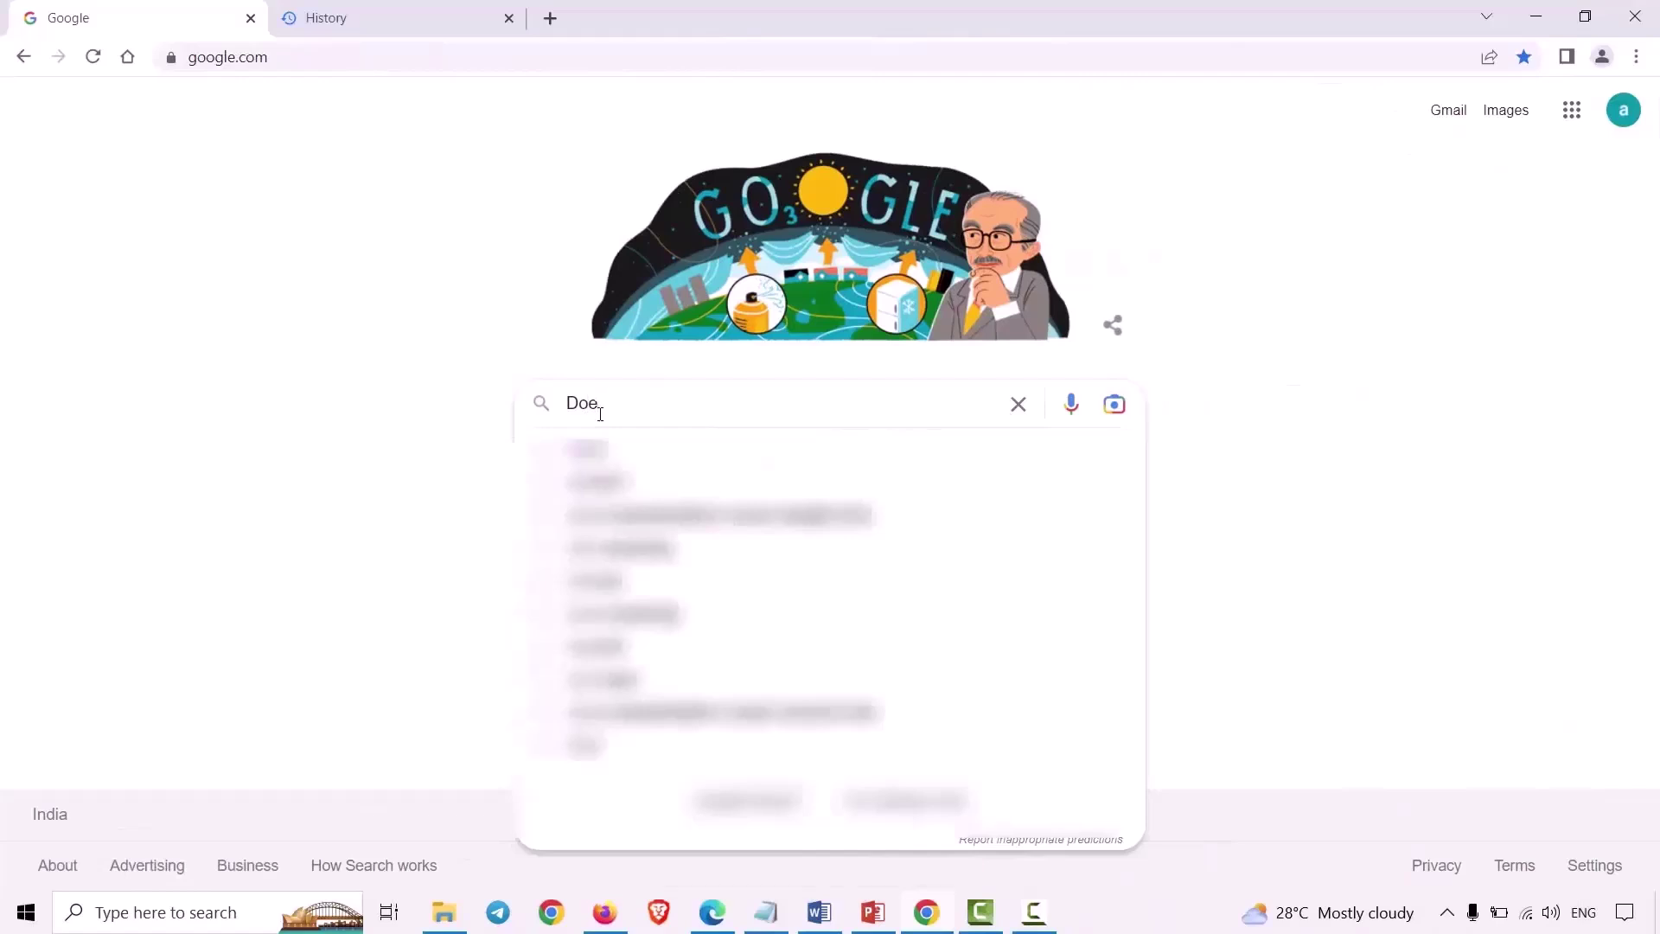
key(BackSpace)
text(wnload )
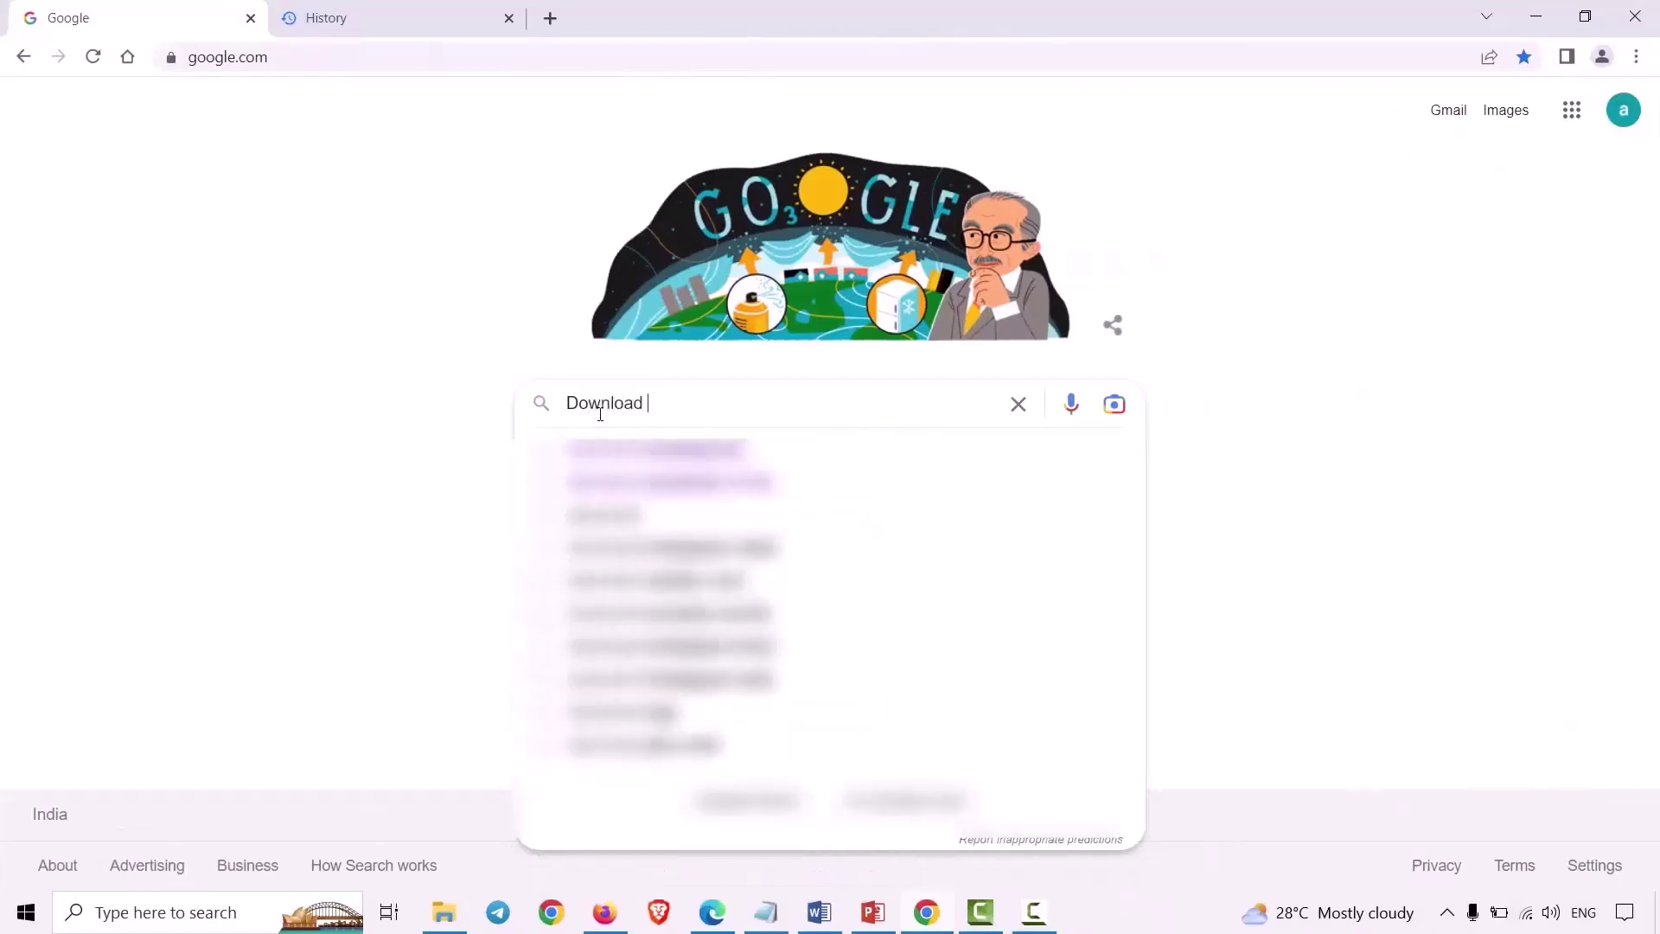
text(Wire)
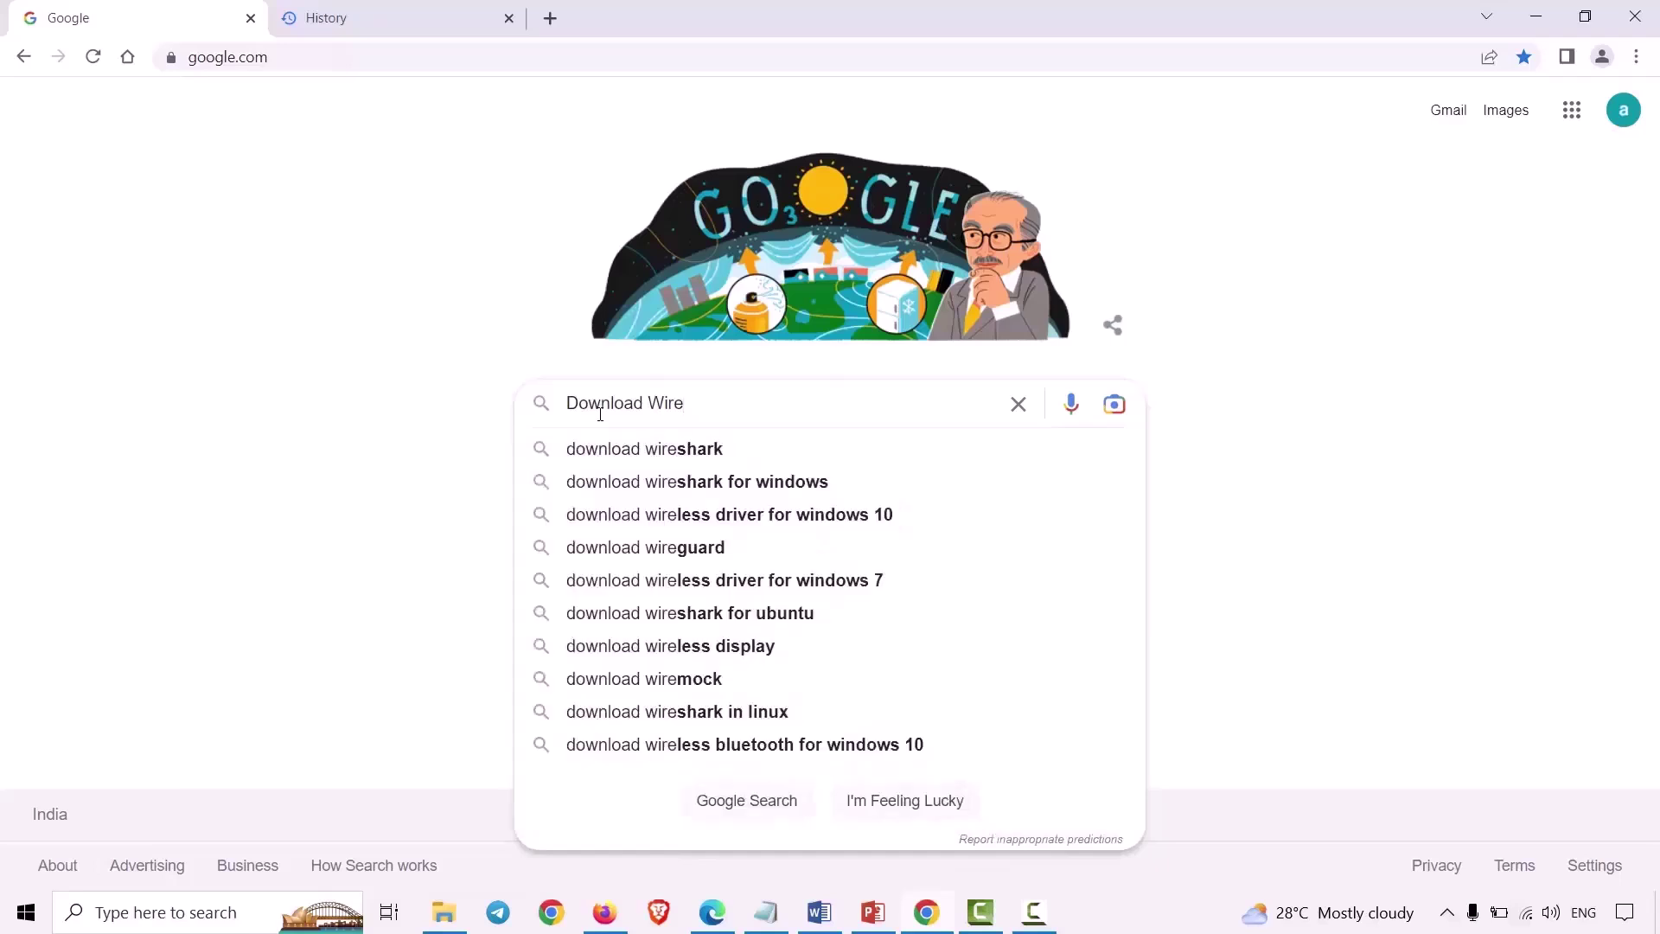
click(603, 480)
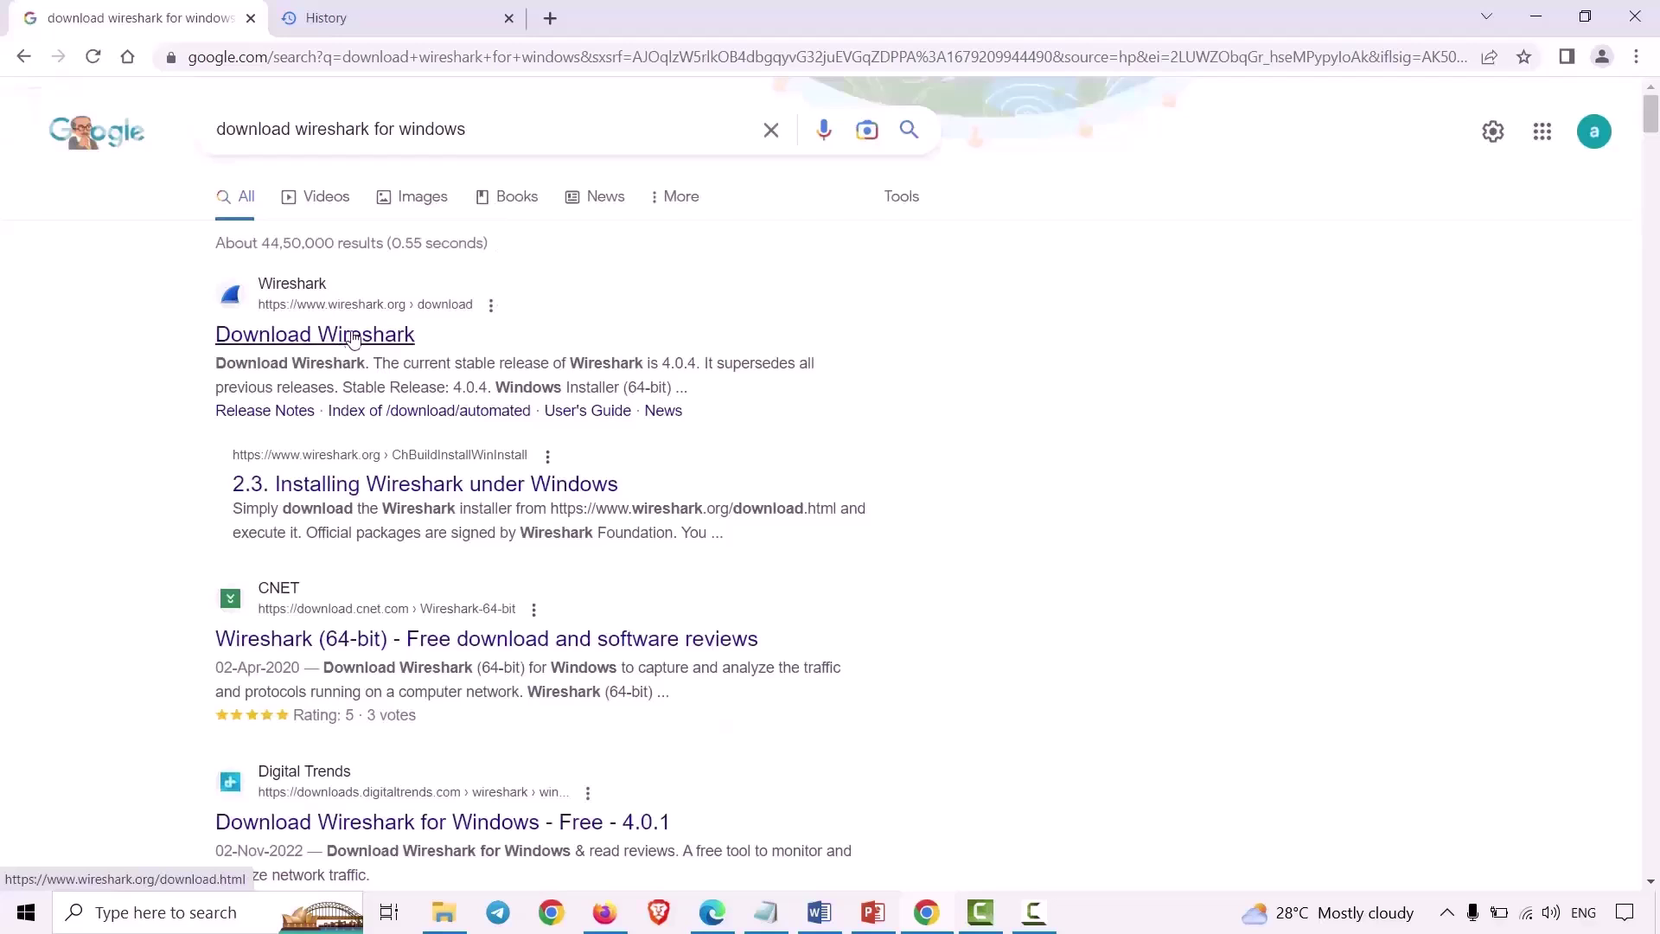
Open the official Download Wireshark page, close the History page, and save the 64-bit Windows installer Wireshark-win64-4.0.4 to the Desktop.
click(381, 334)
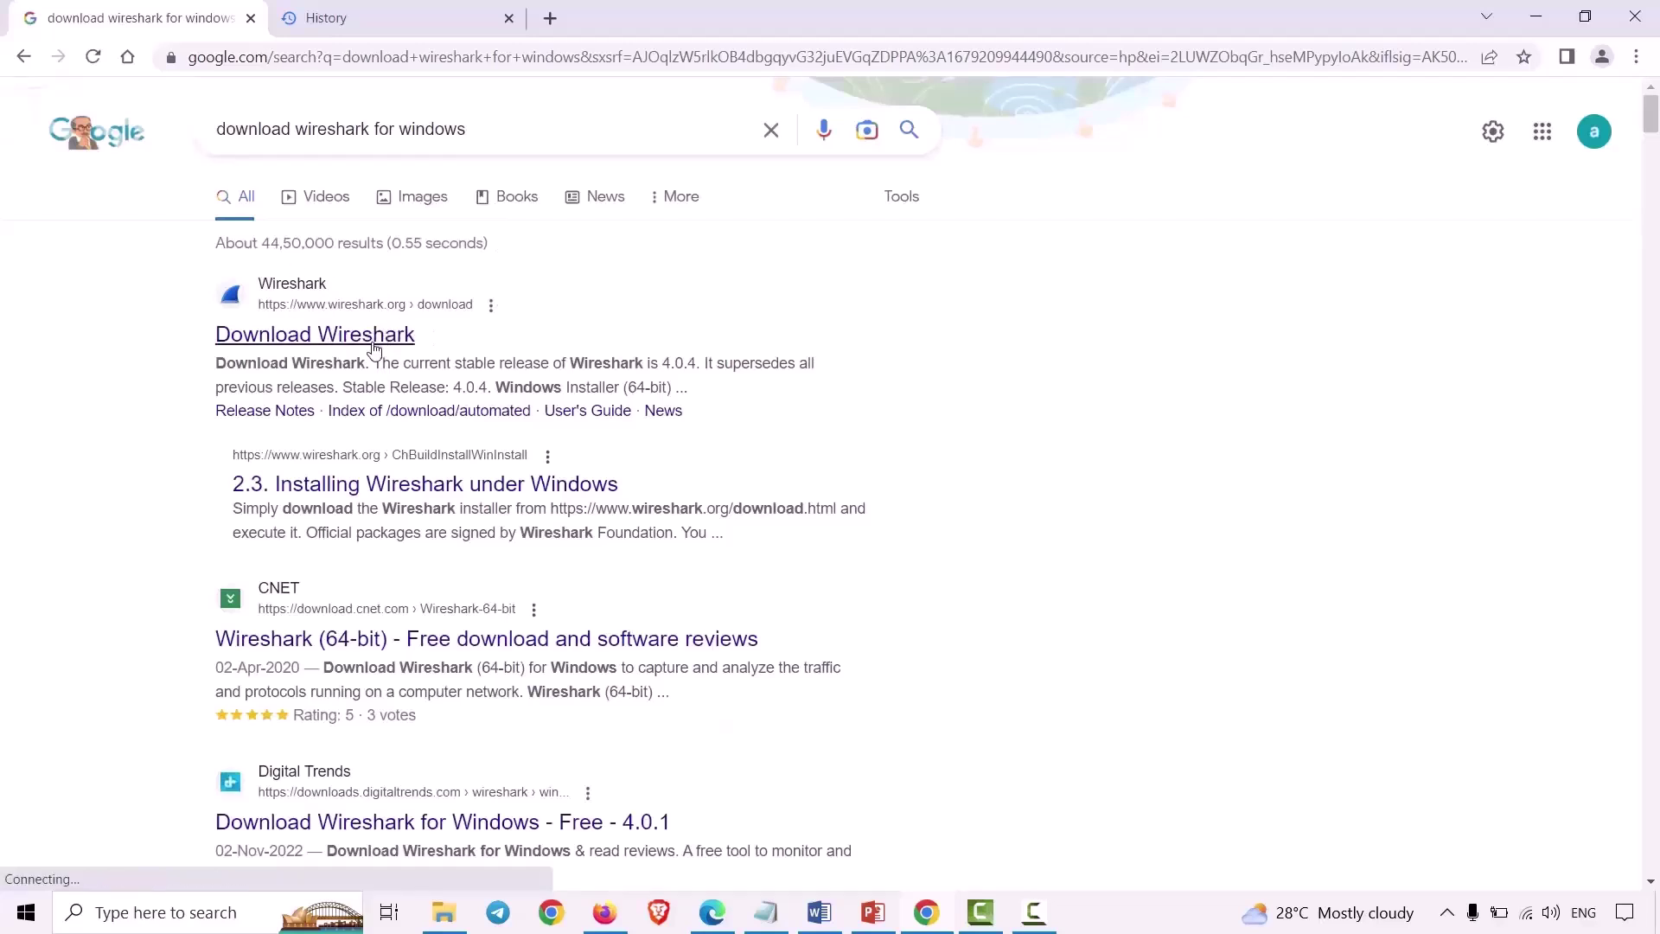
click(509, 18)
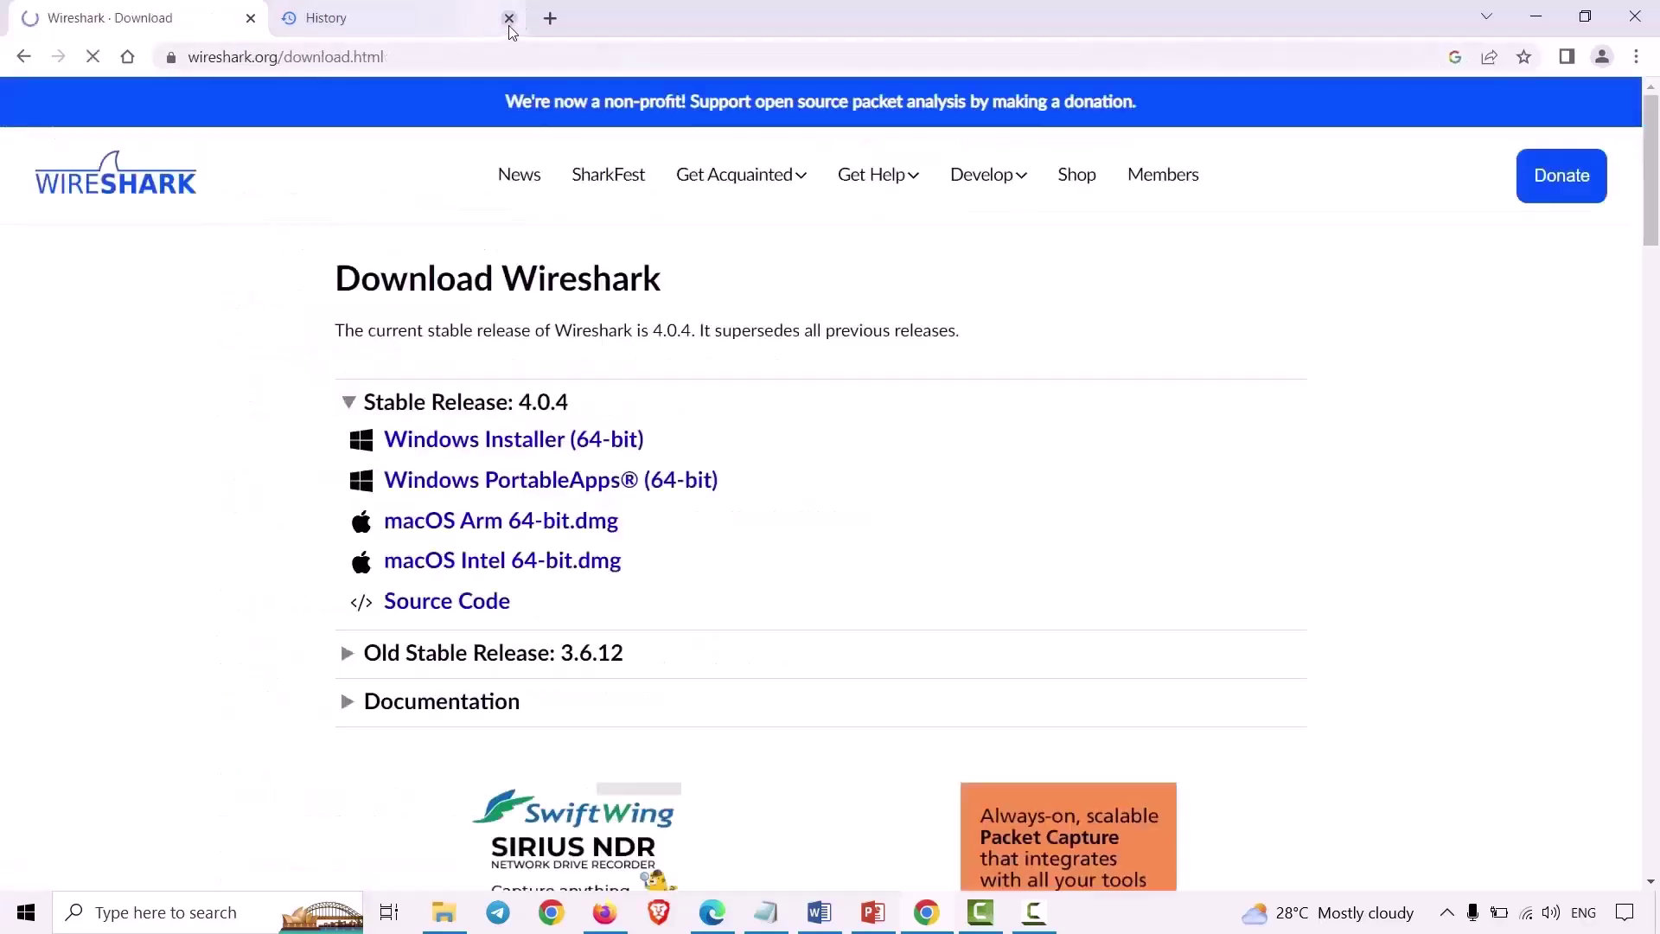
scroll(1461, 593, down, 1)
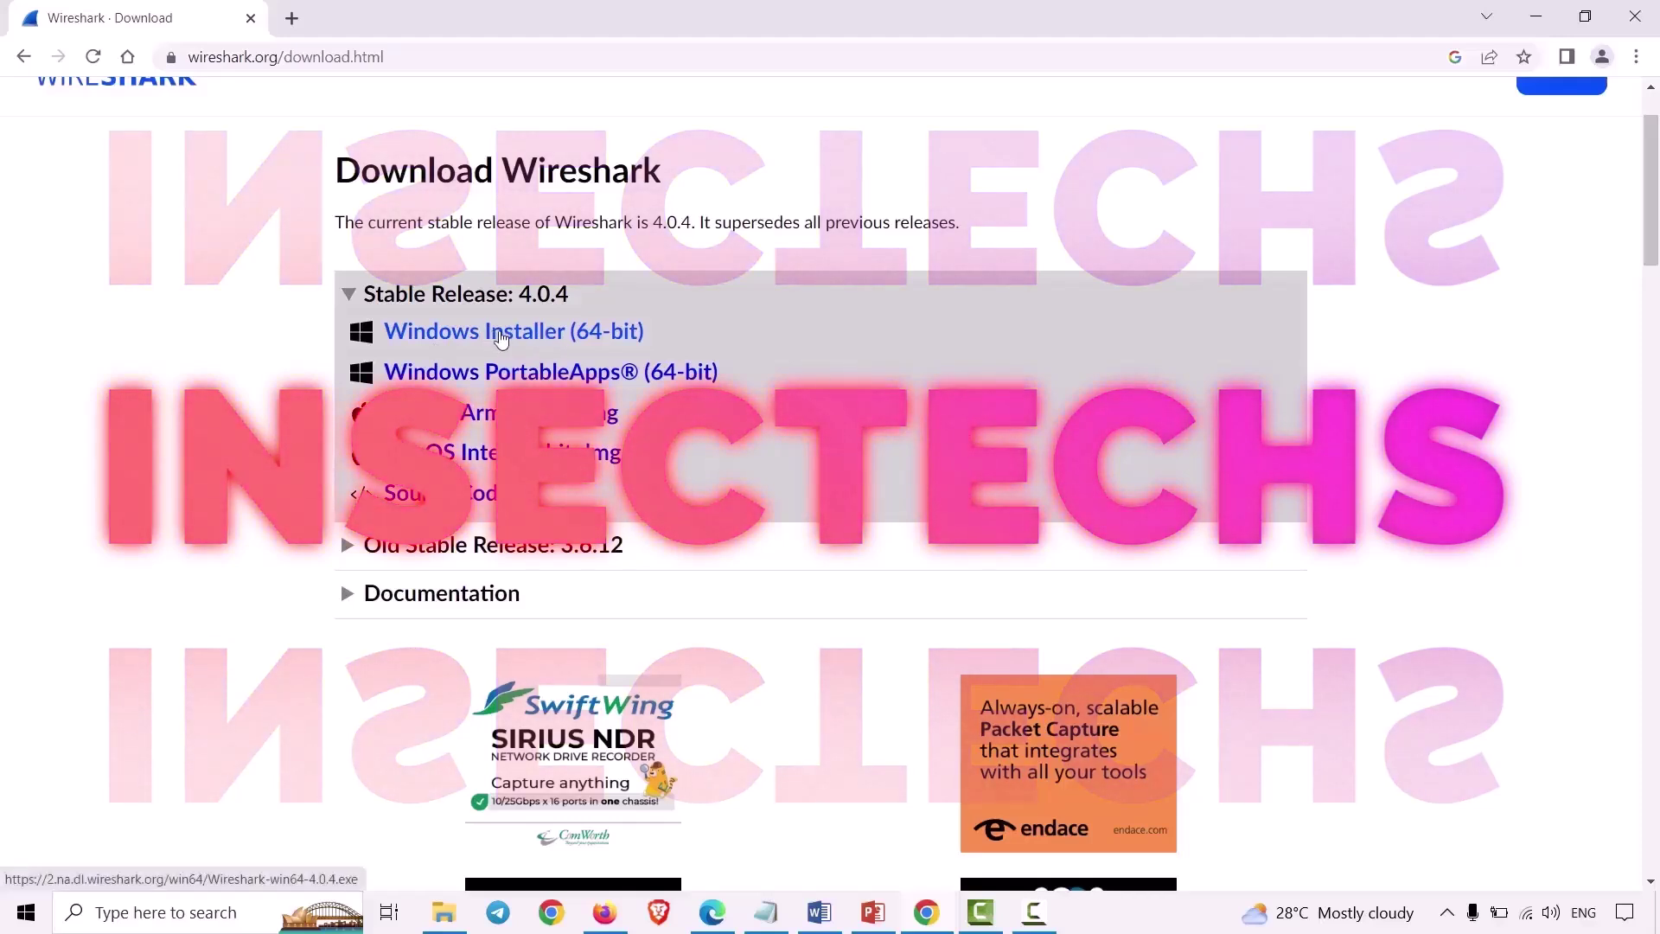
click(500, 338)
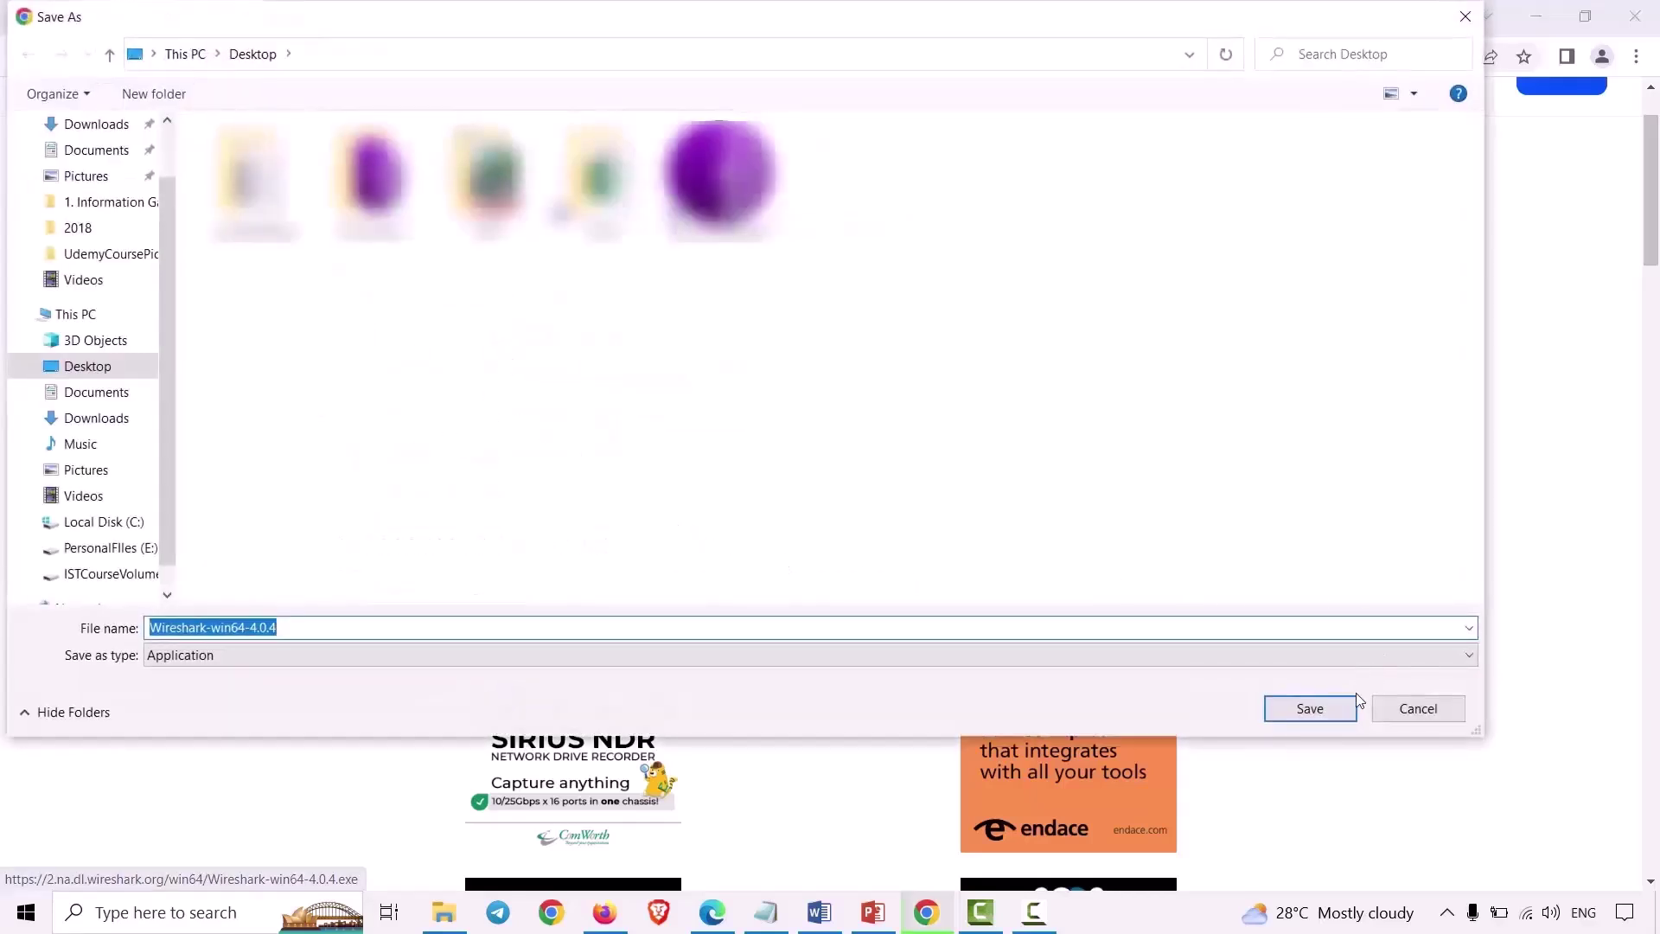
click(1311, 708)
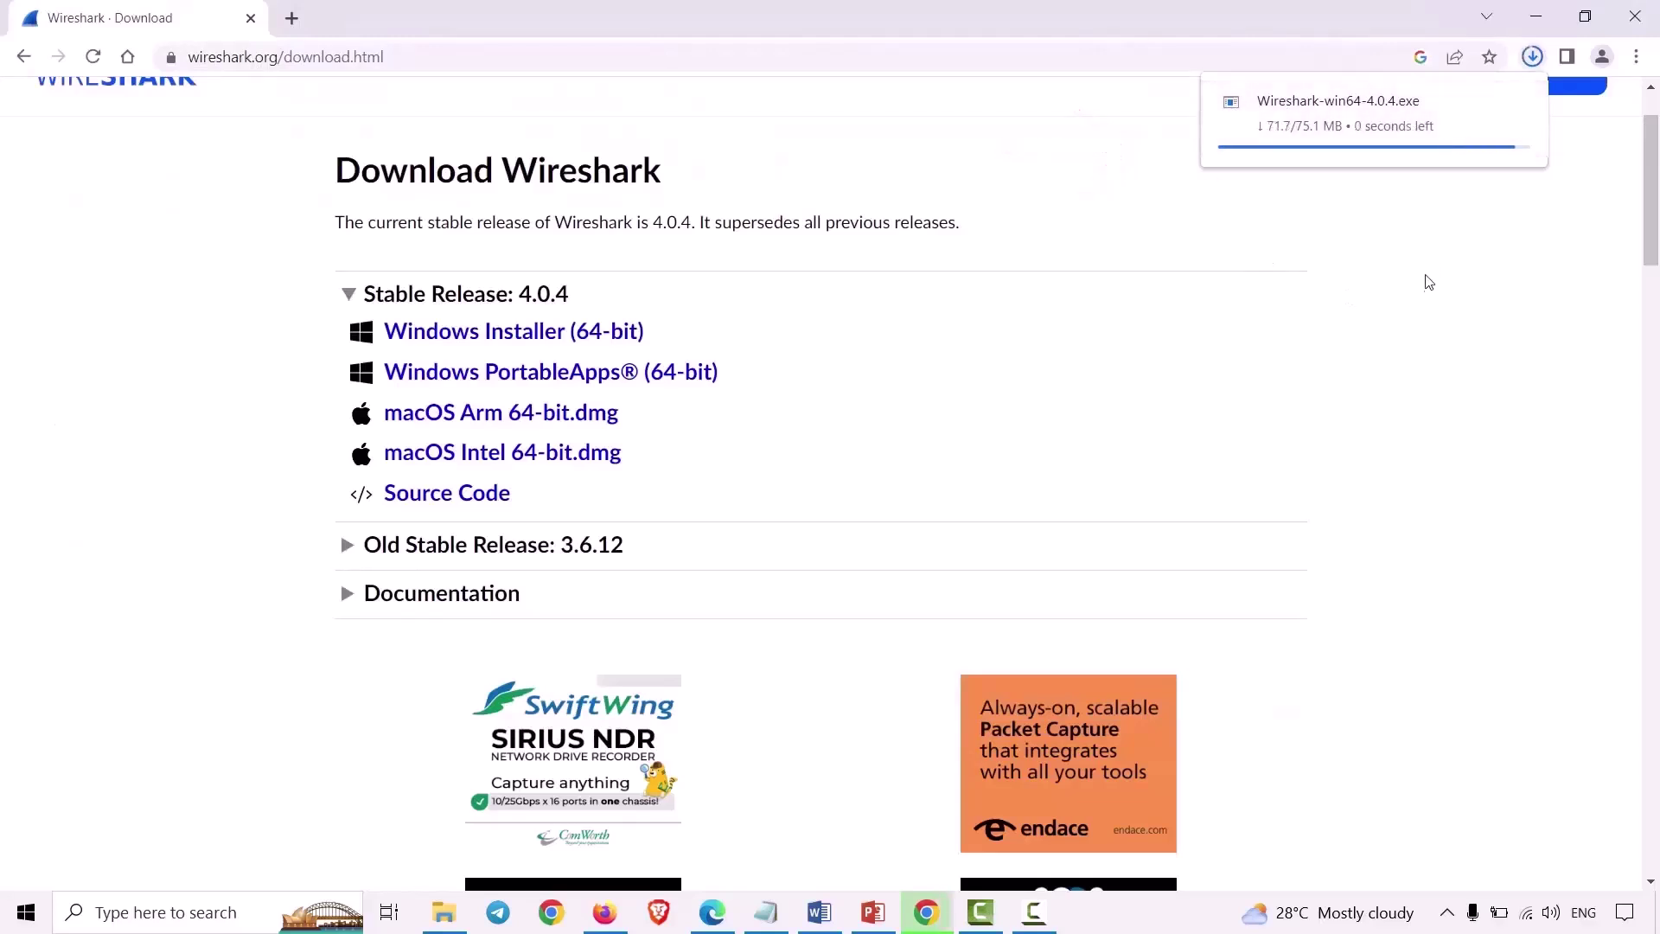
Run the Wireshark-win64-4.0.4 installer from the desktop and proceed past its welcome, license and donation pages.
click(1538, 18)
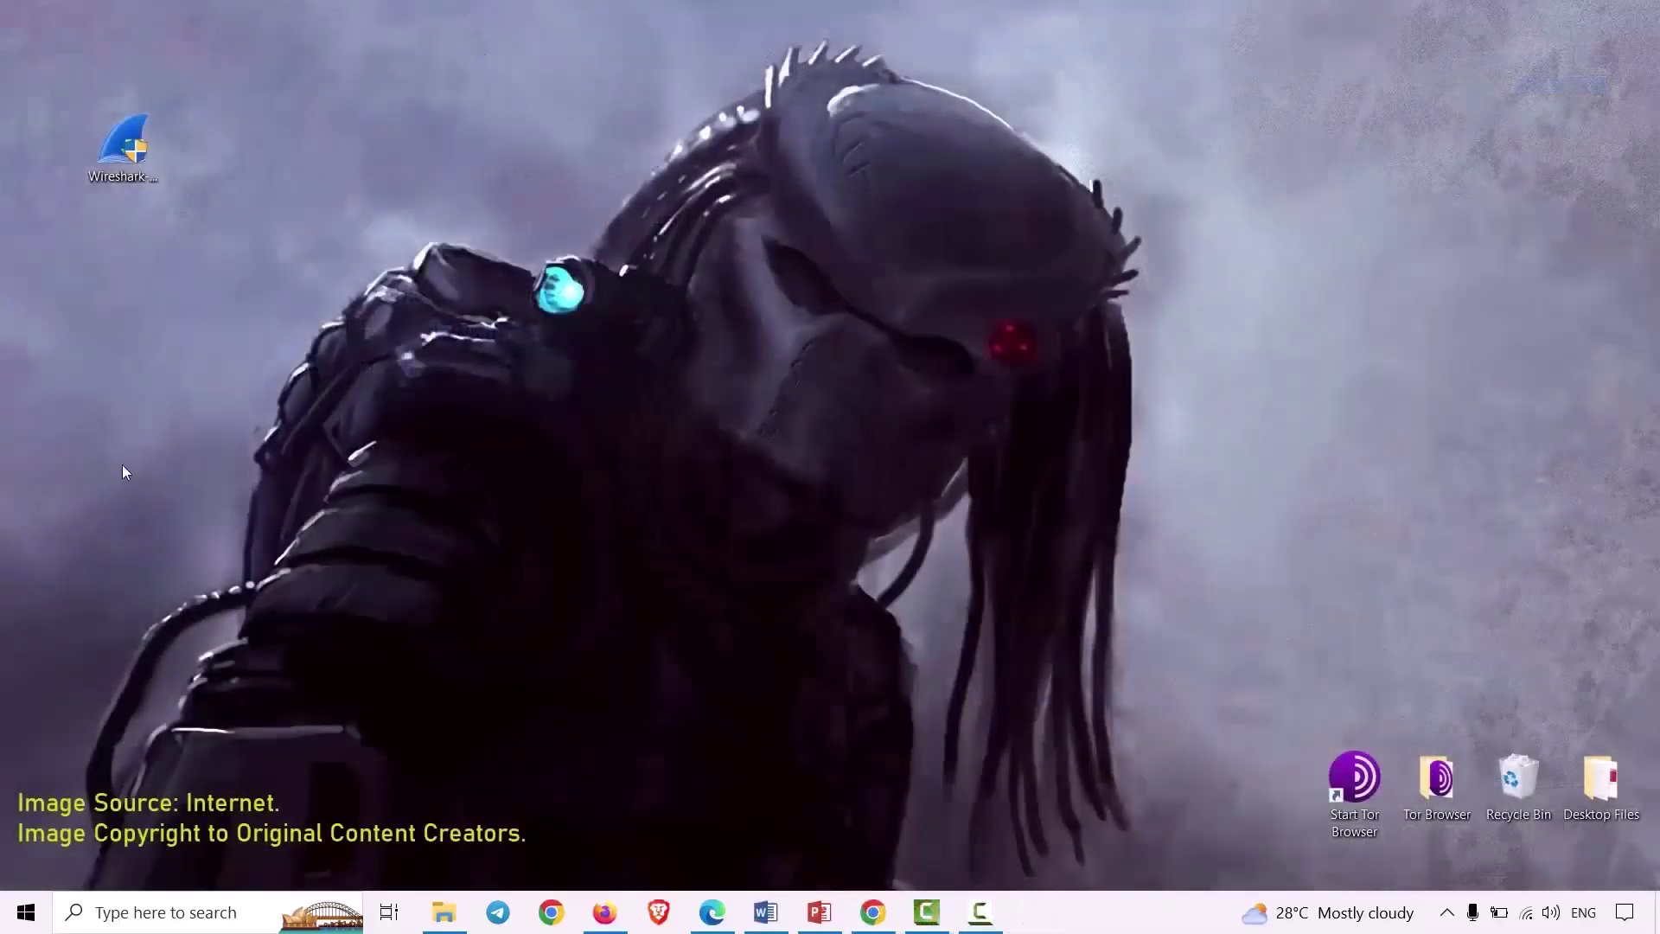
click(117, 194)
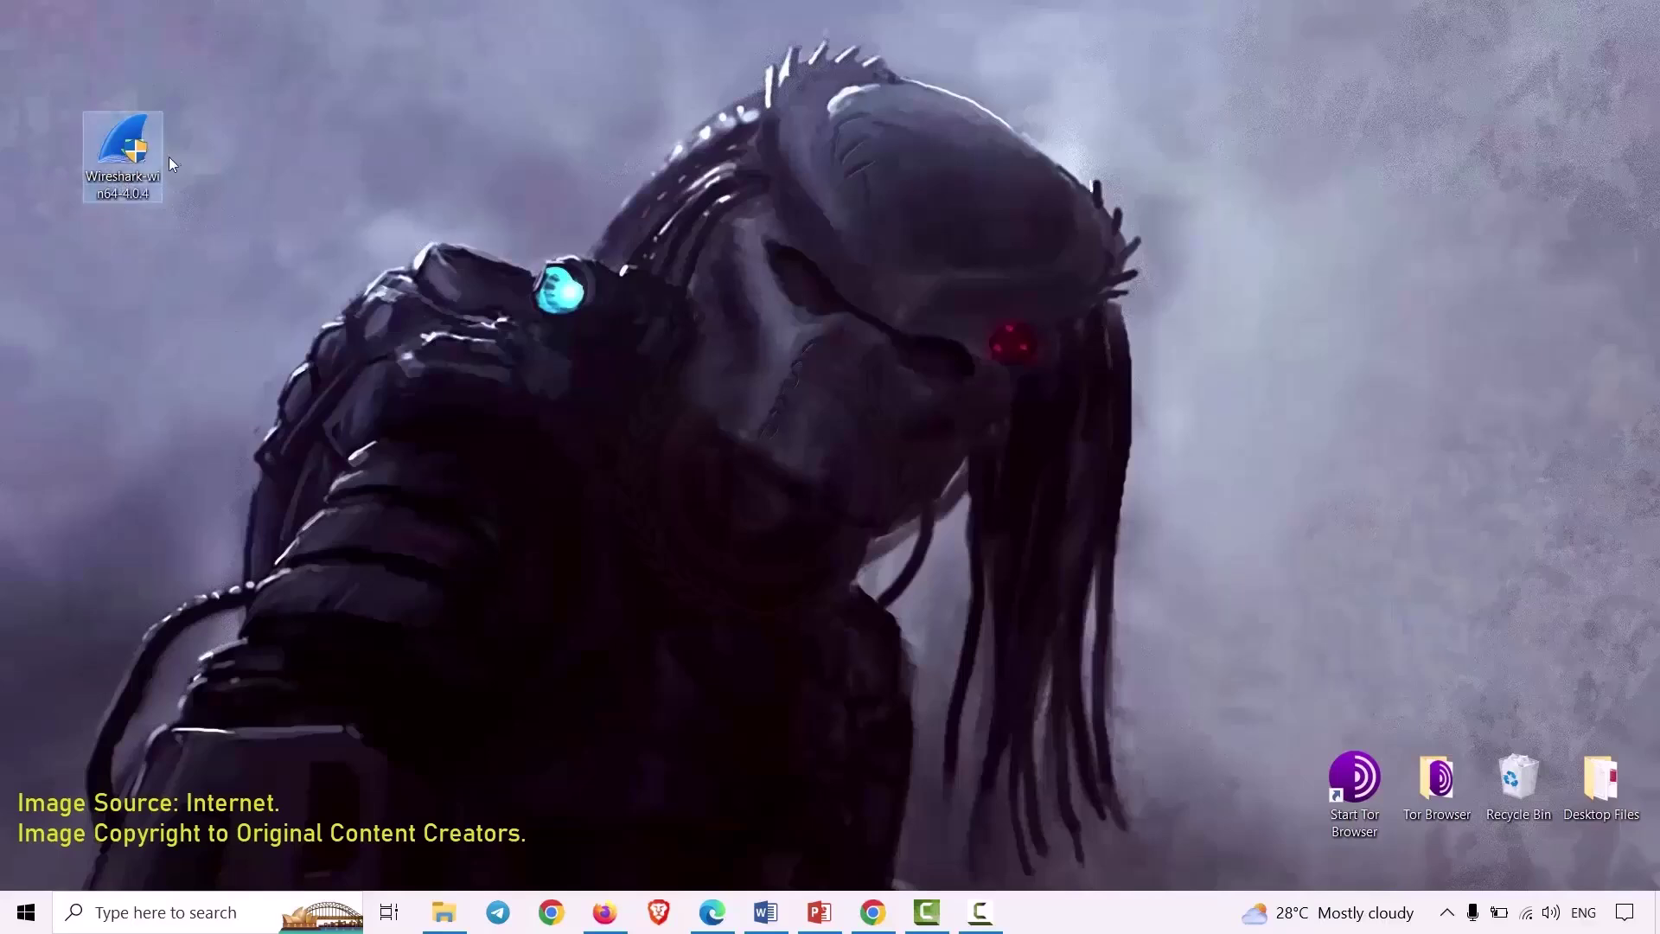
double_click(122, 178)
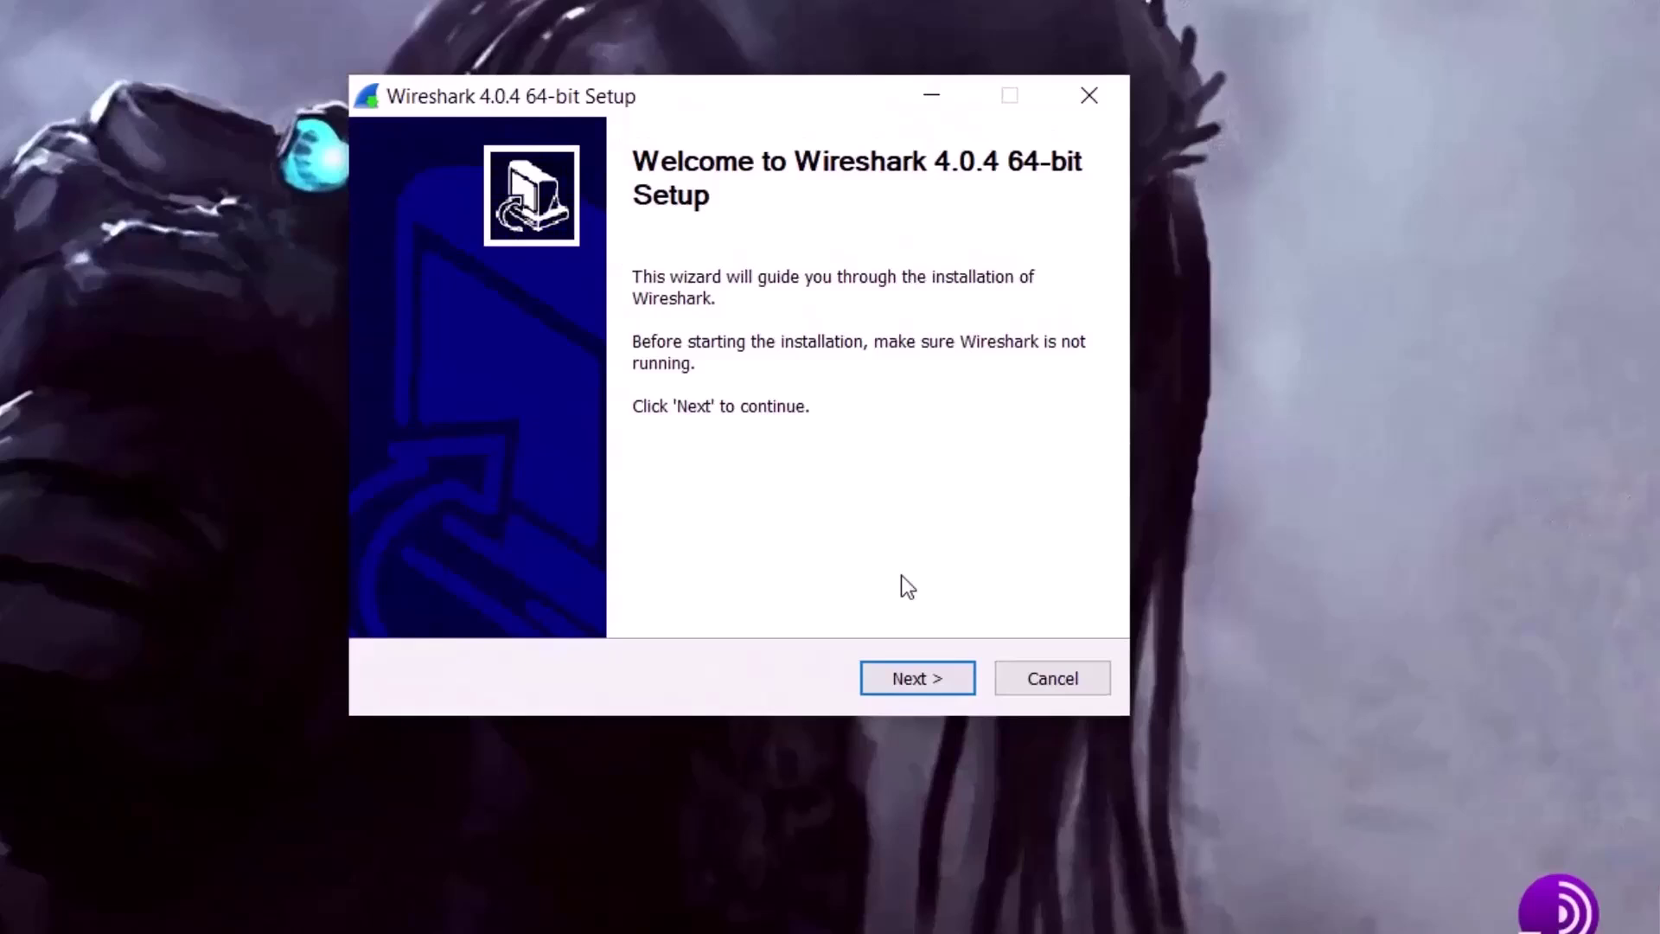
click(906, 678)
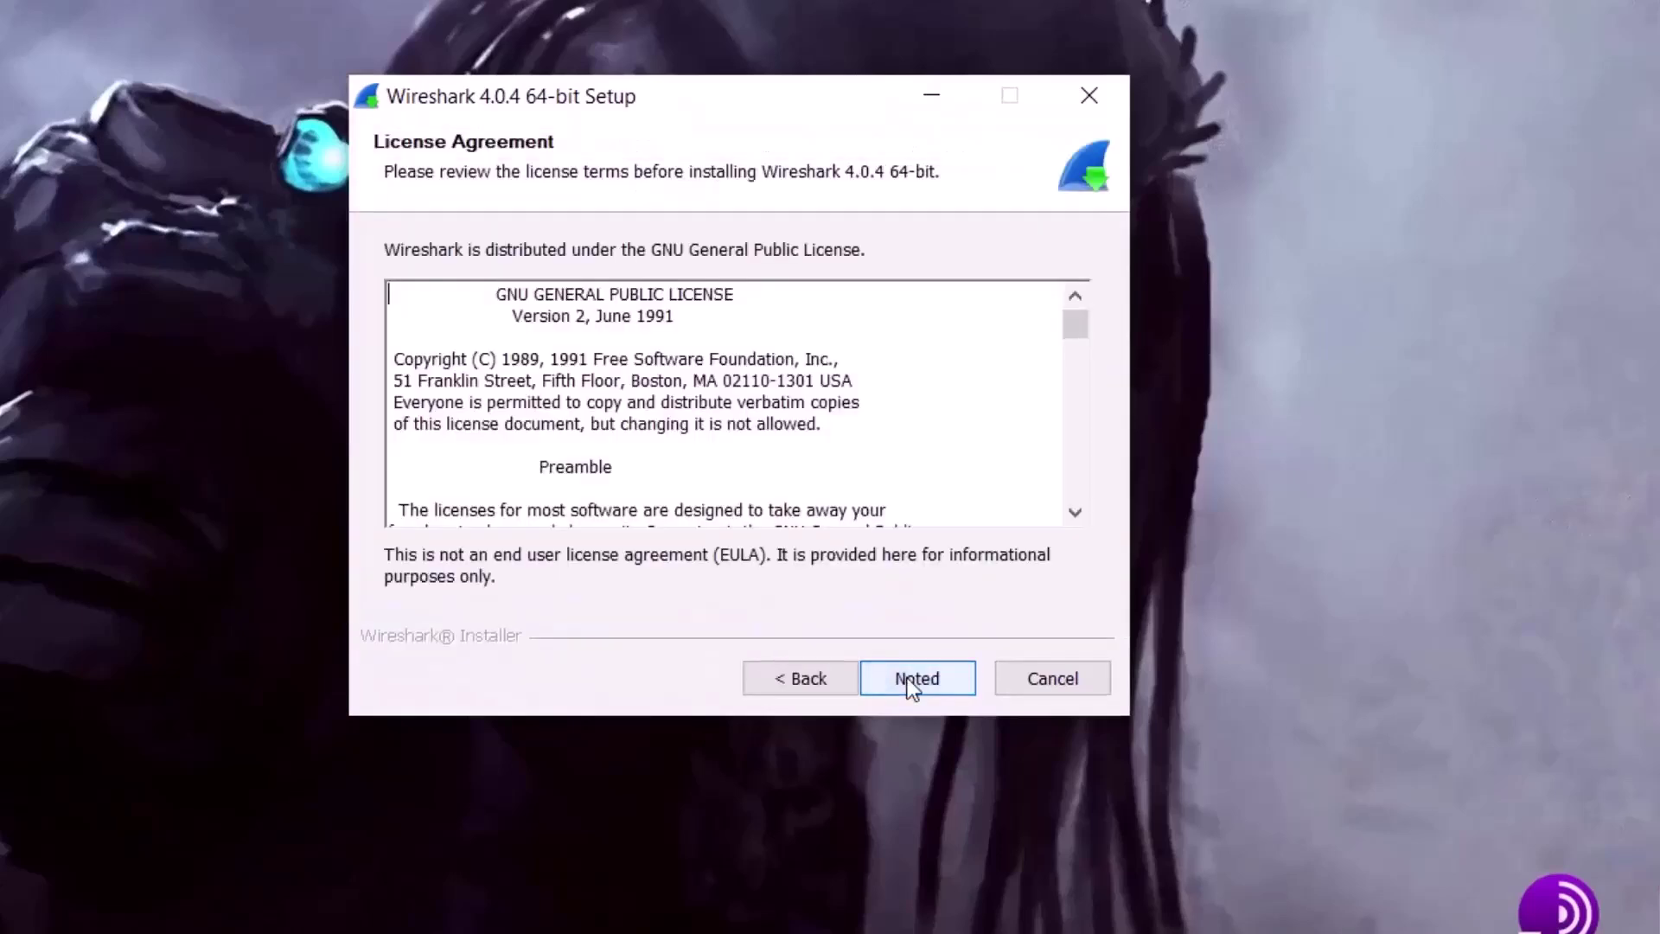
click(906, 677)
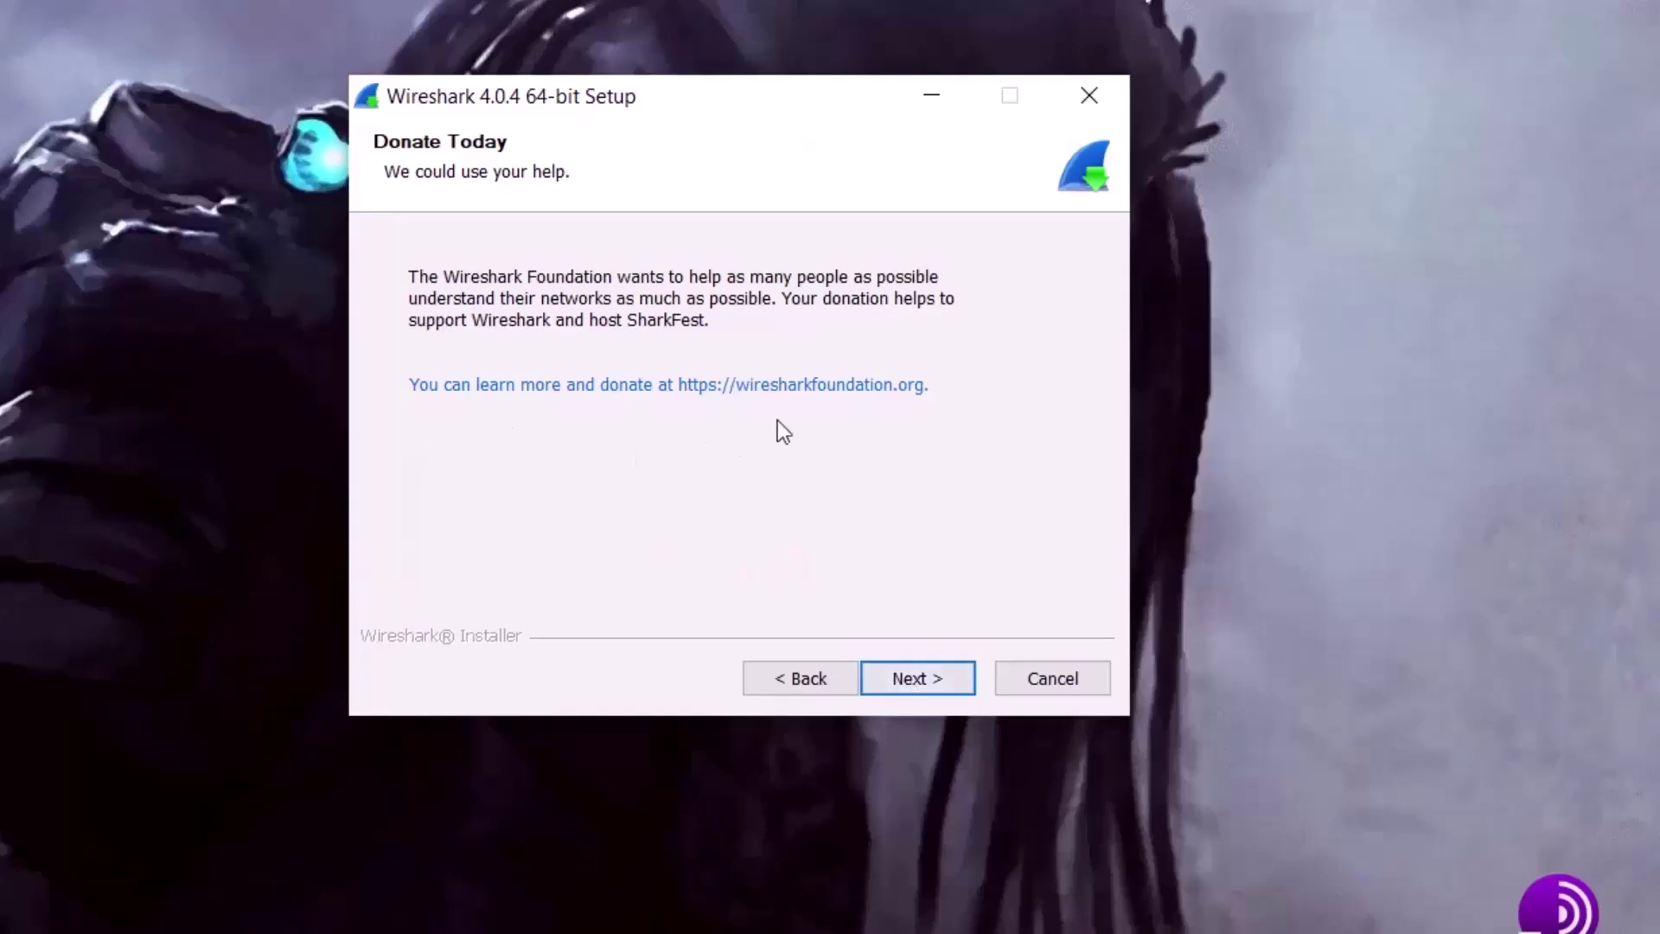
click(907, 679)
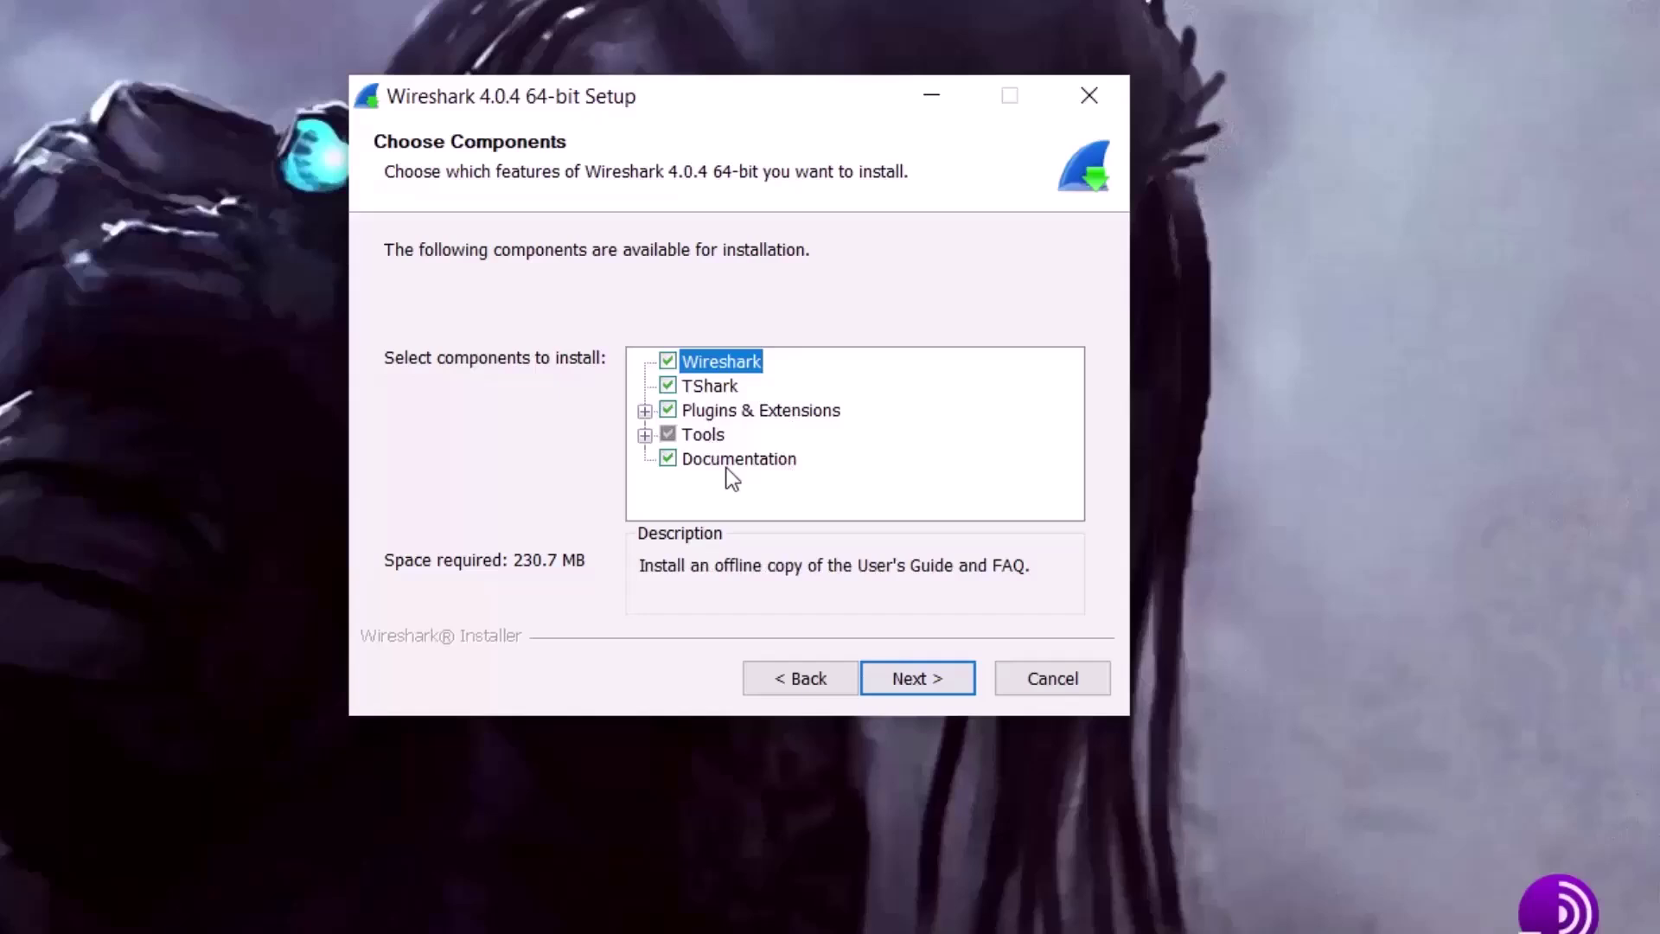
Install Wireshark with the default components, shortcuts and file associations in C:\Program Files\Wireshark, without reinstalling Npcap or USBPcap.
click(907, 666)
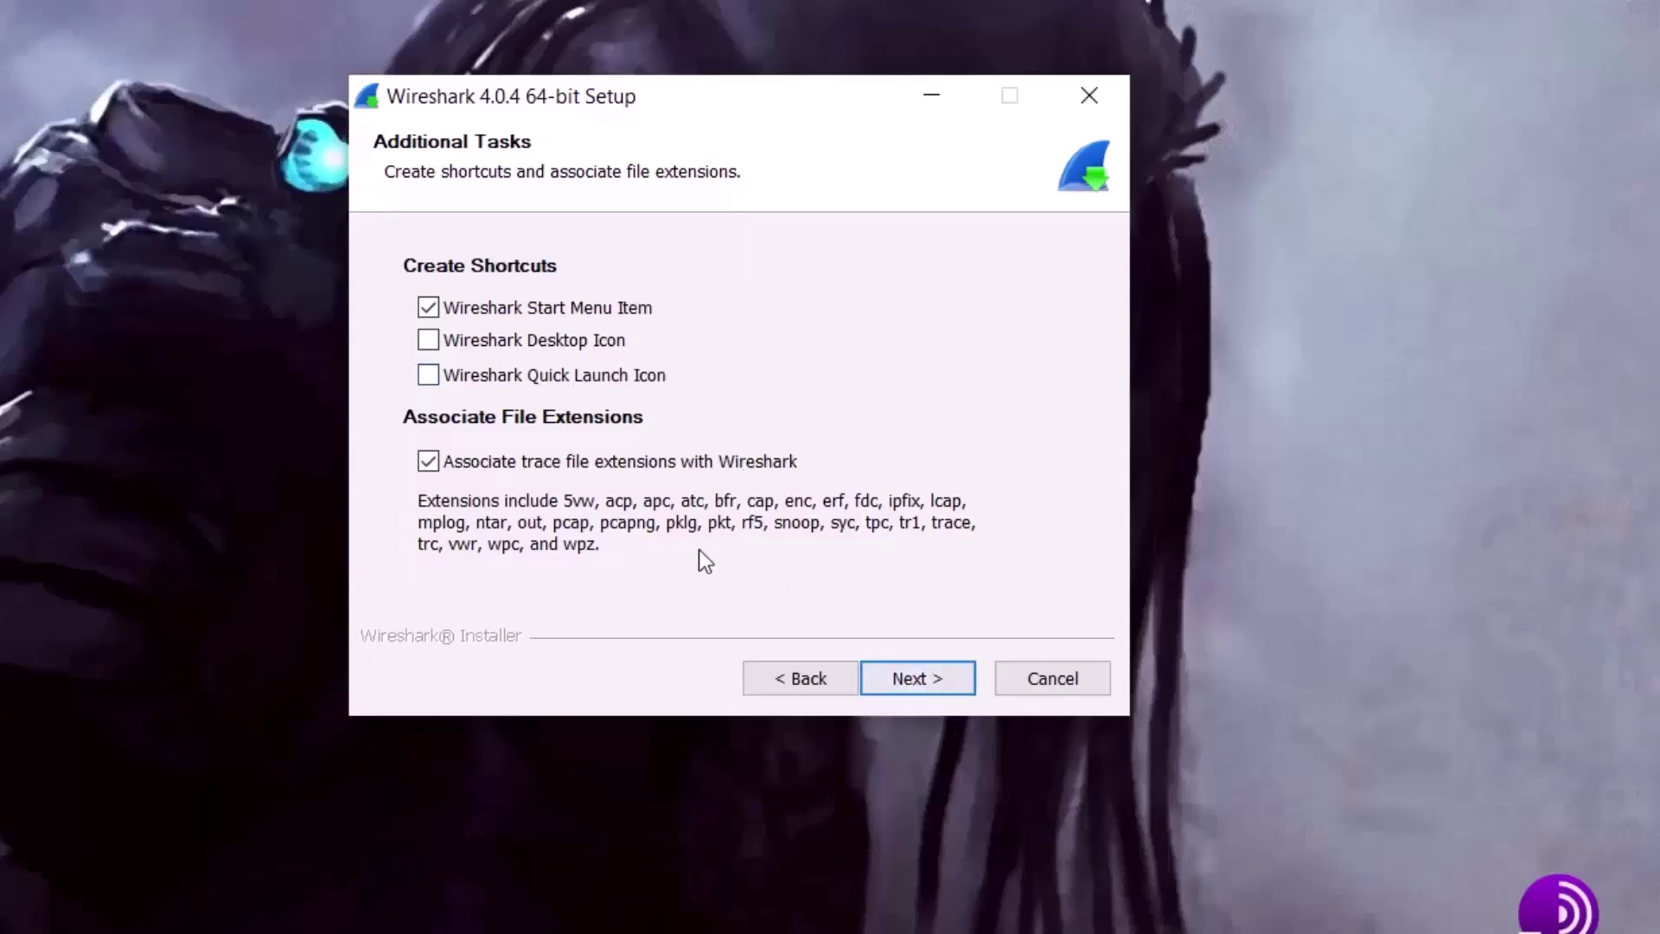
click(896, 677)
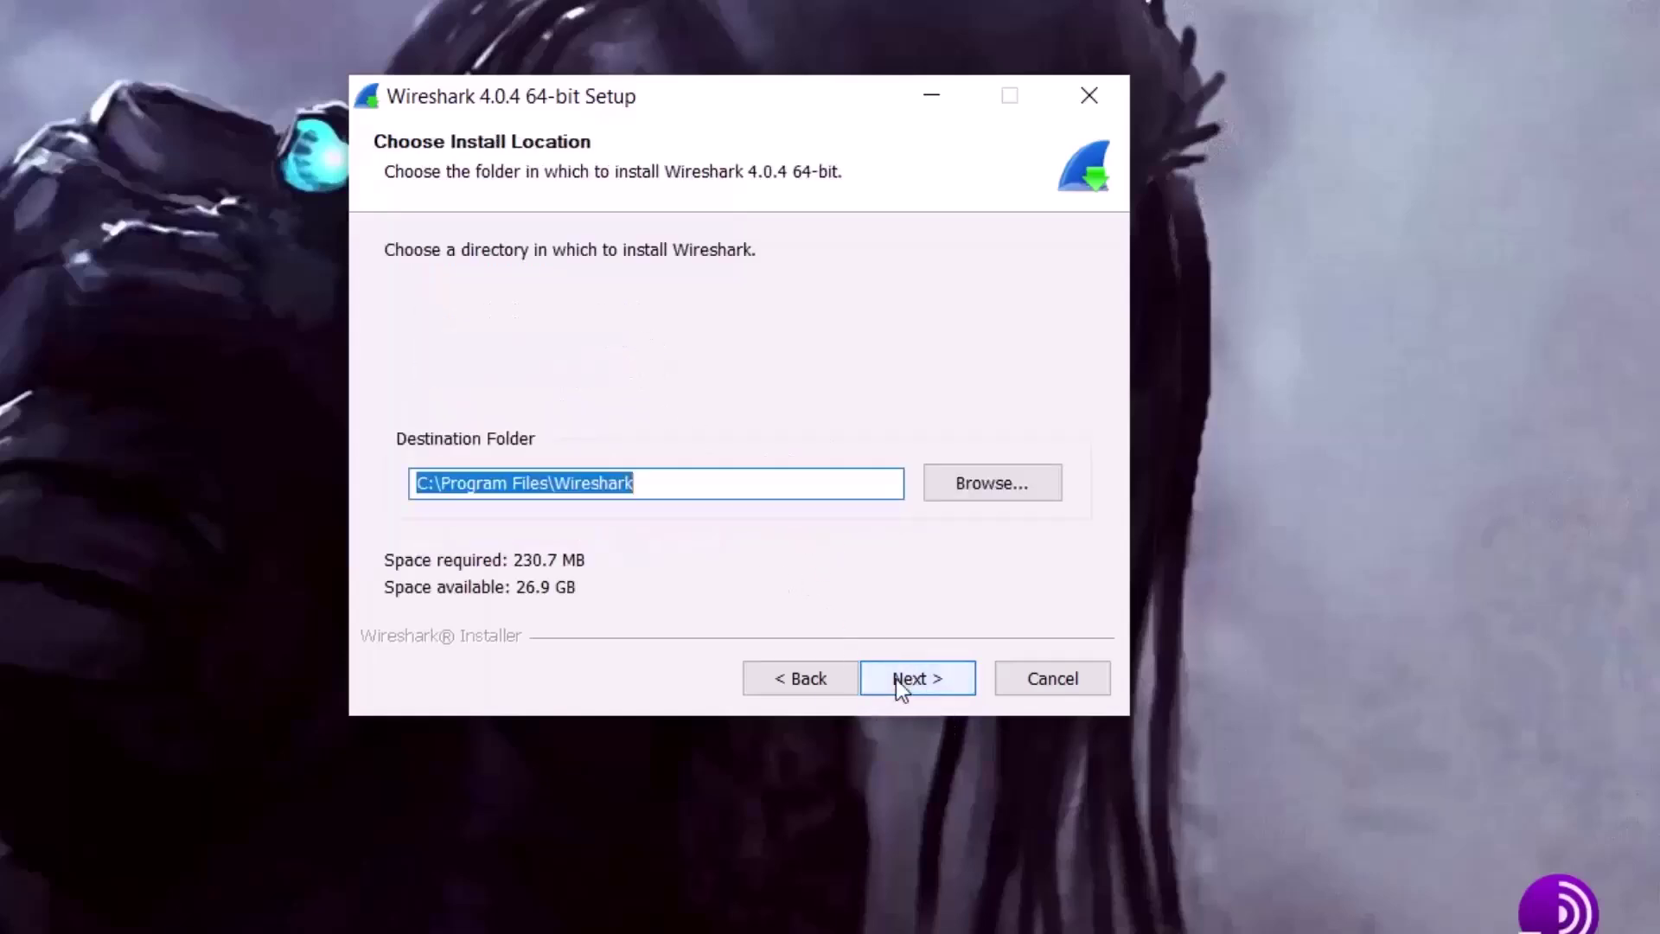
click(901, 678)
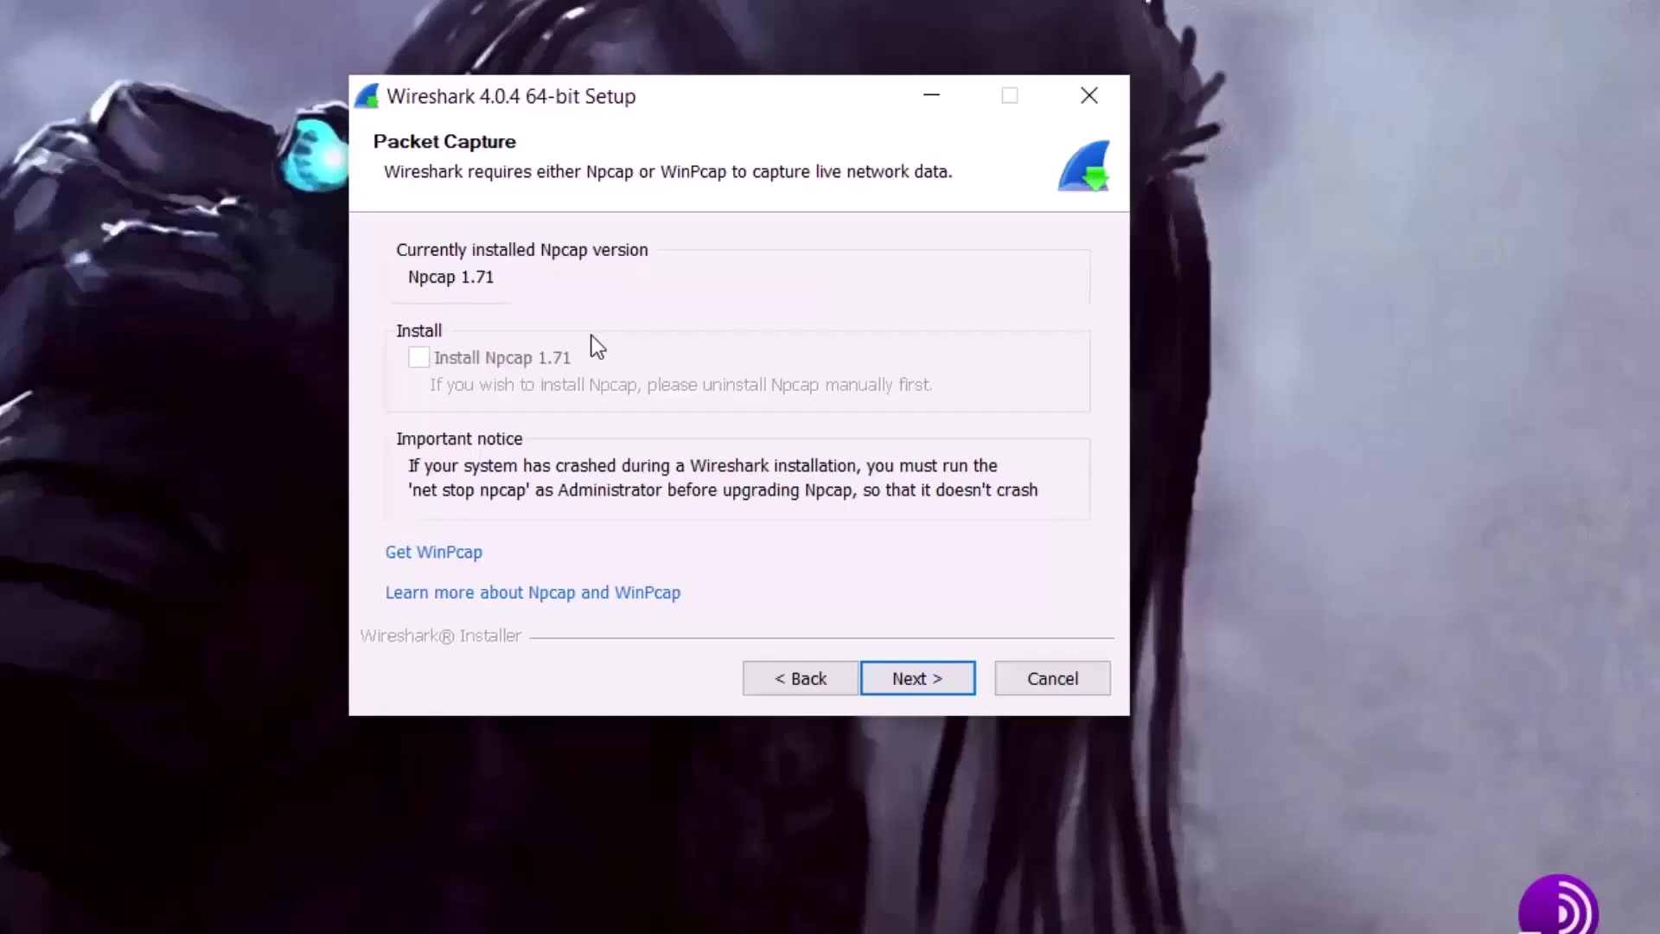
click(927, 672)
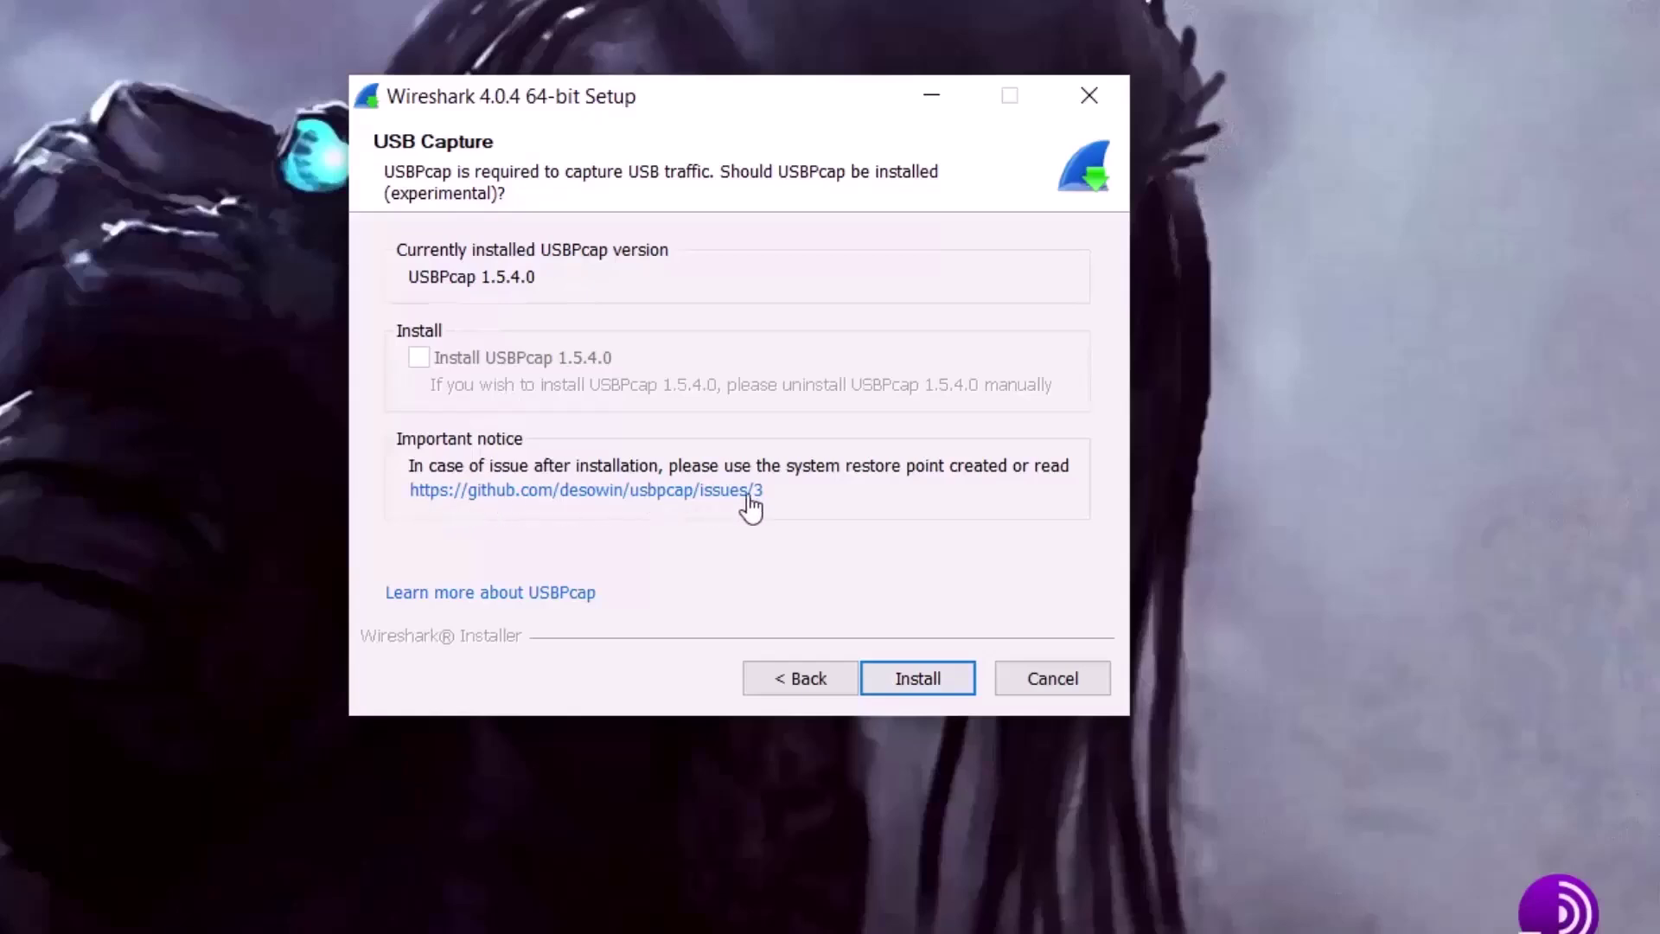
click(930, 675)
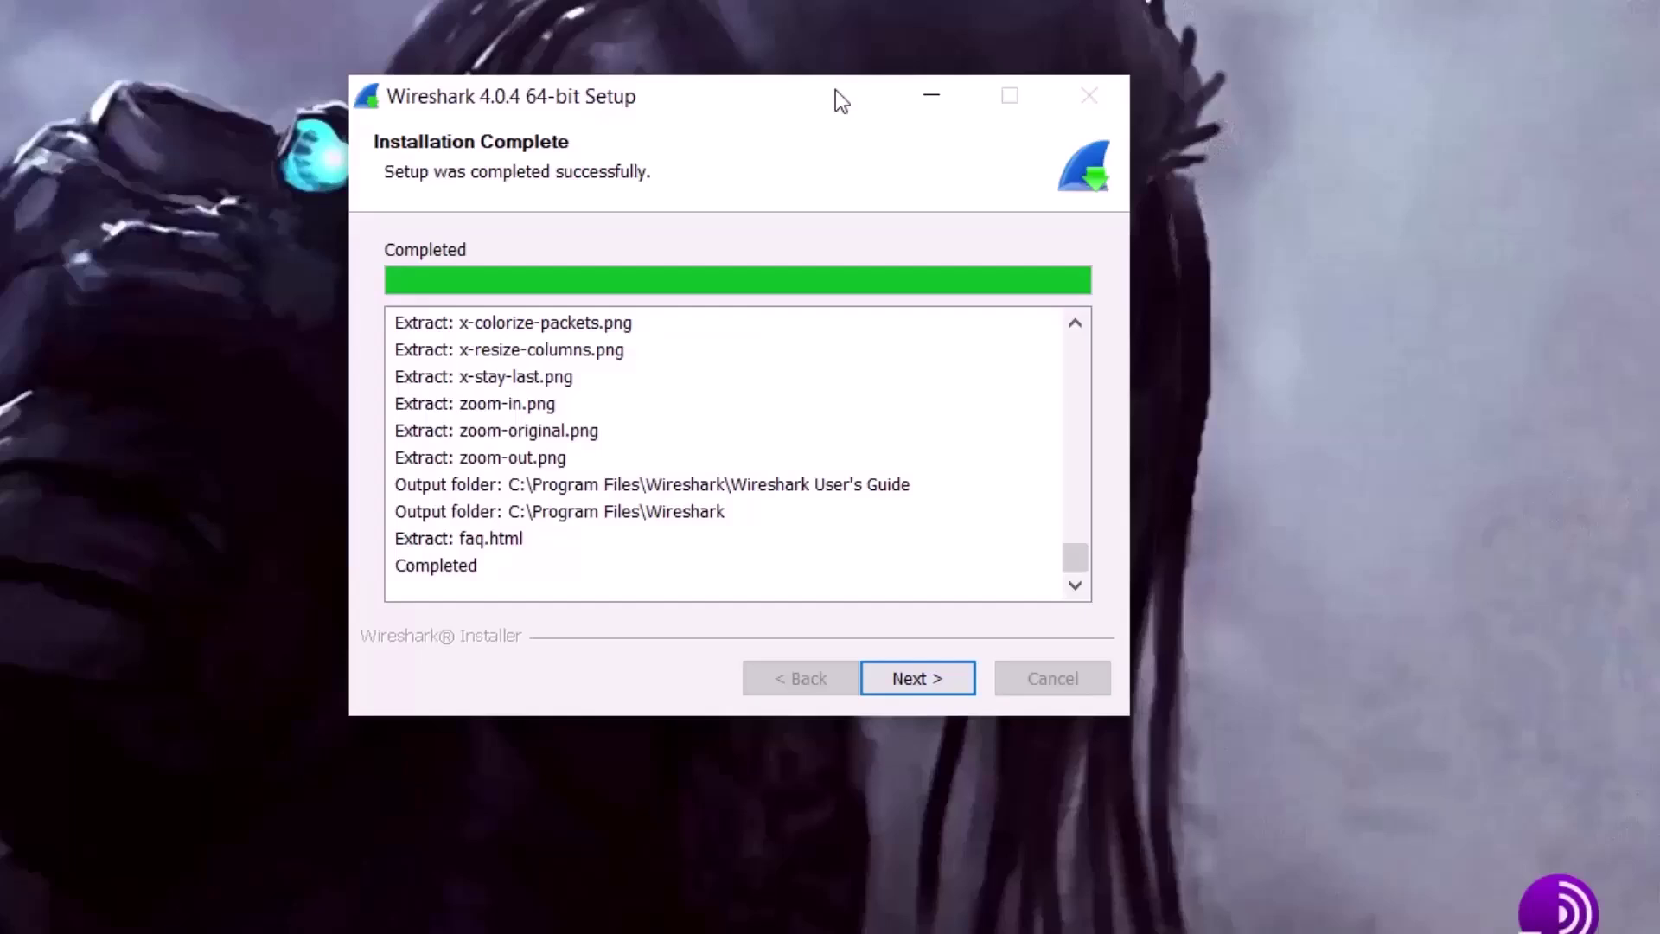
Finish the Wireshark setup wizard with Show News left off and return to the desktop.
click(897, 685)
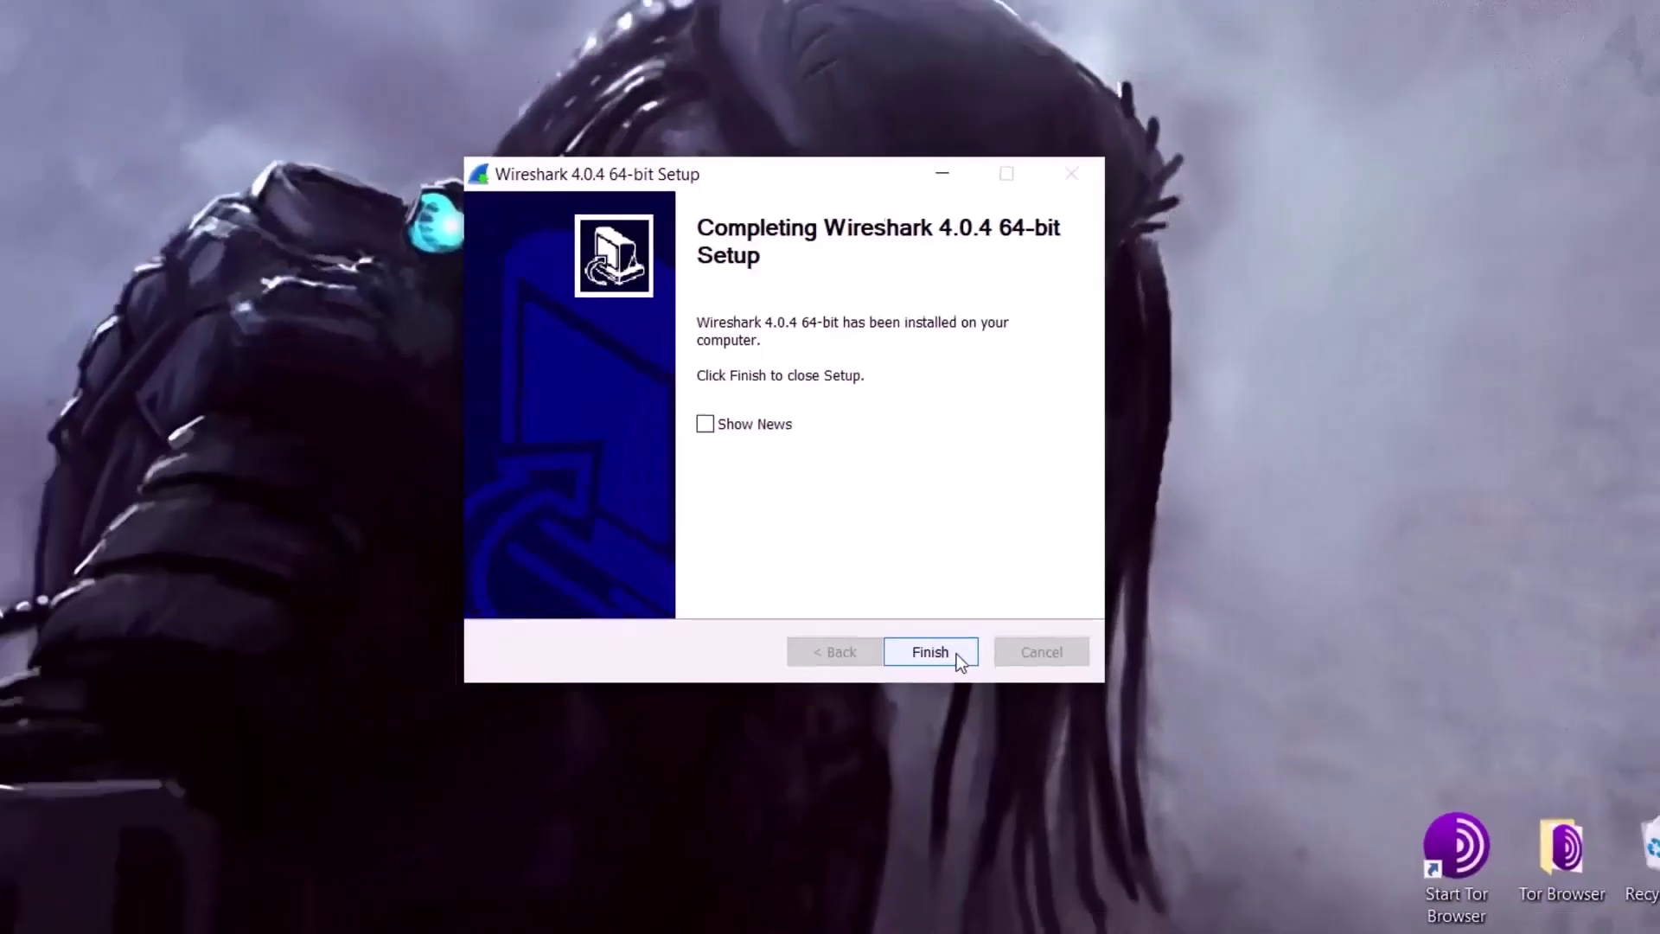
click(951, 681)
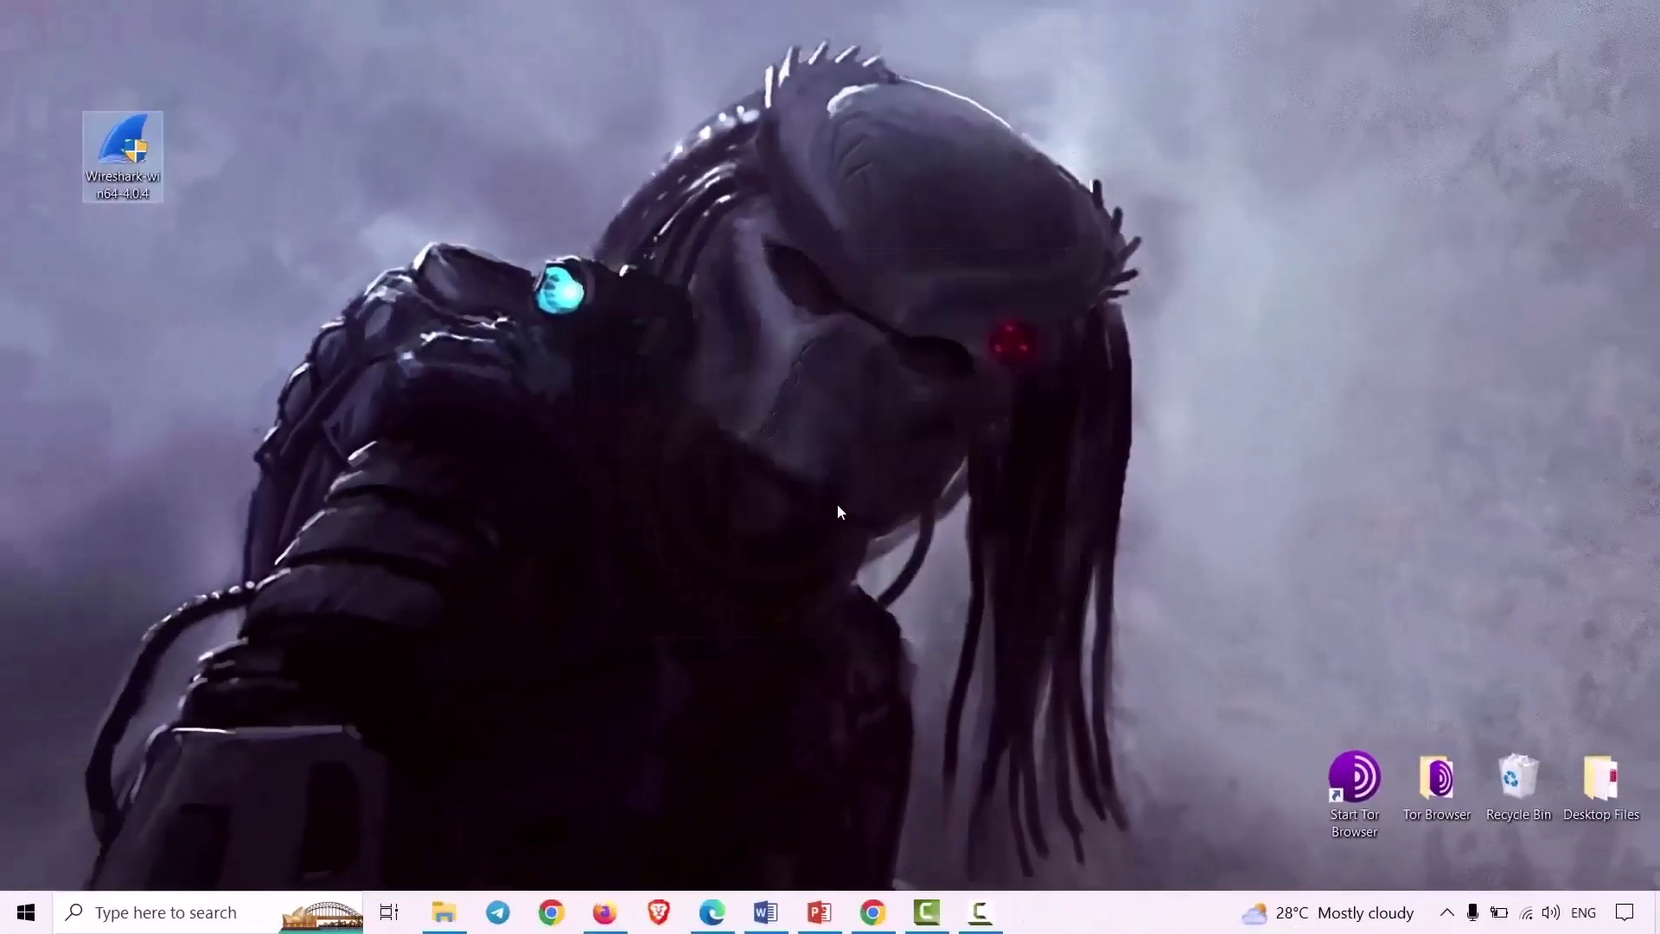
right_click(836, 511)
click(891, 568)
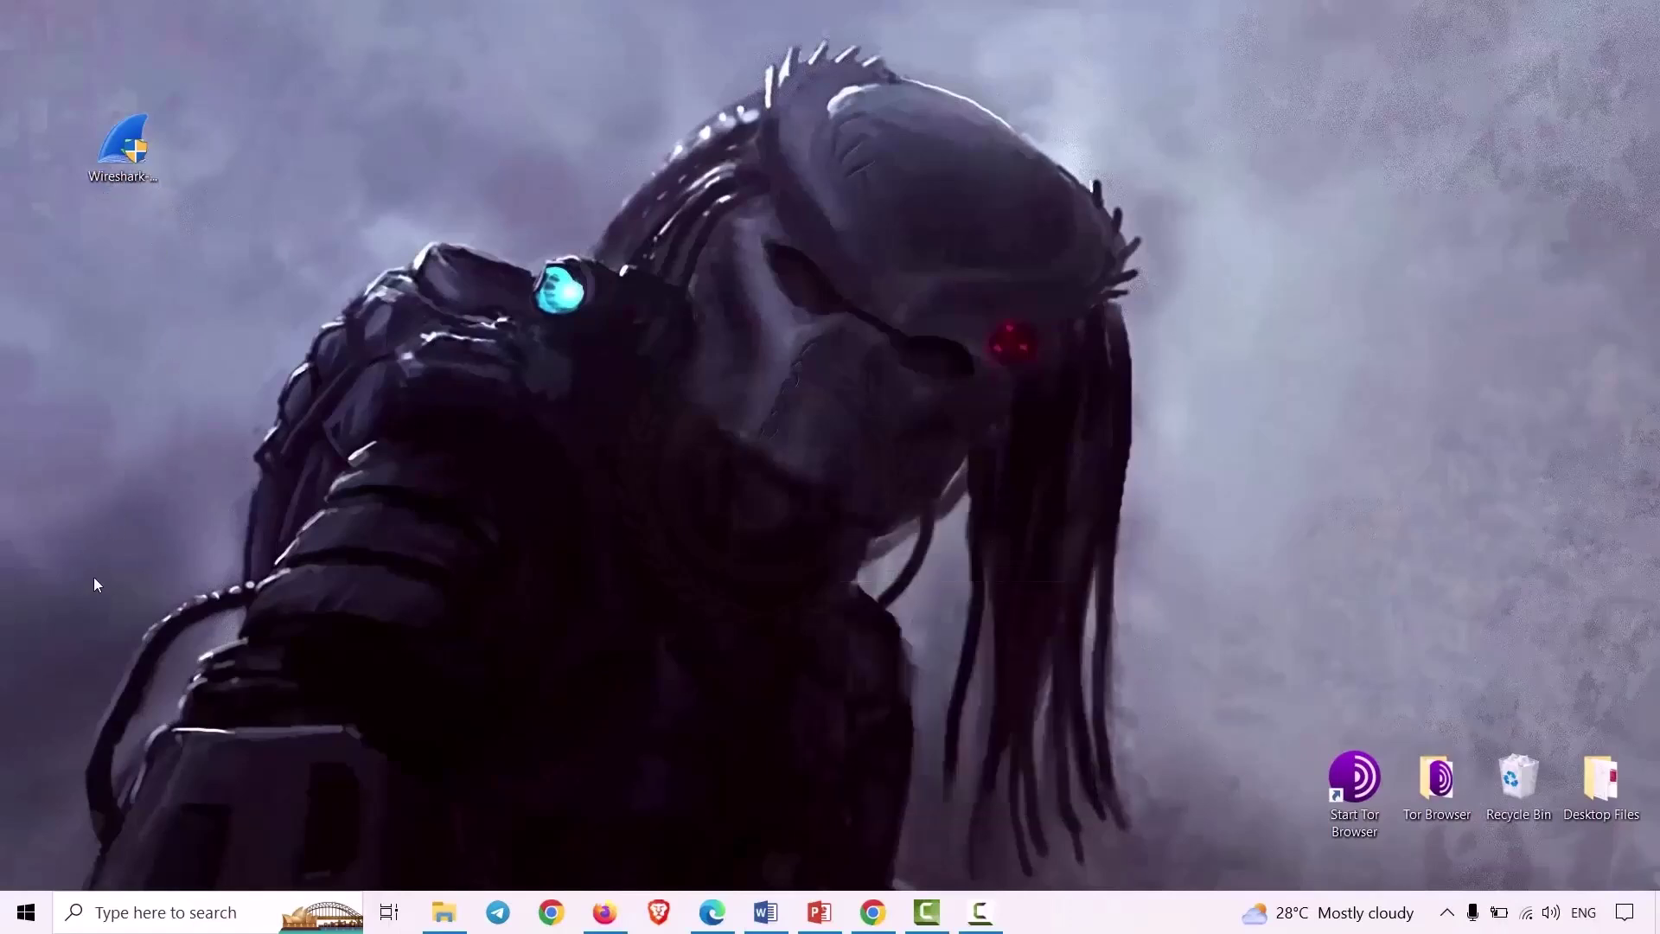
Find the installed Wireshark through Windows search, launch it, deal with its administrator prompt, and close its window.
click(26, 912)
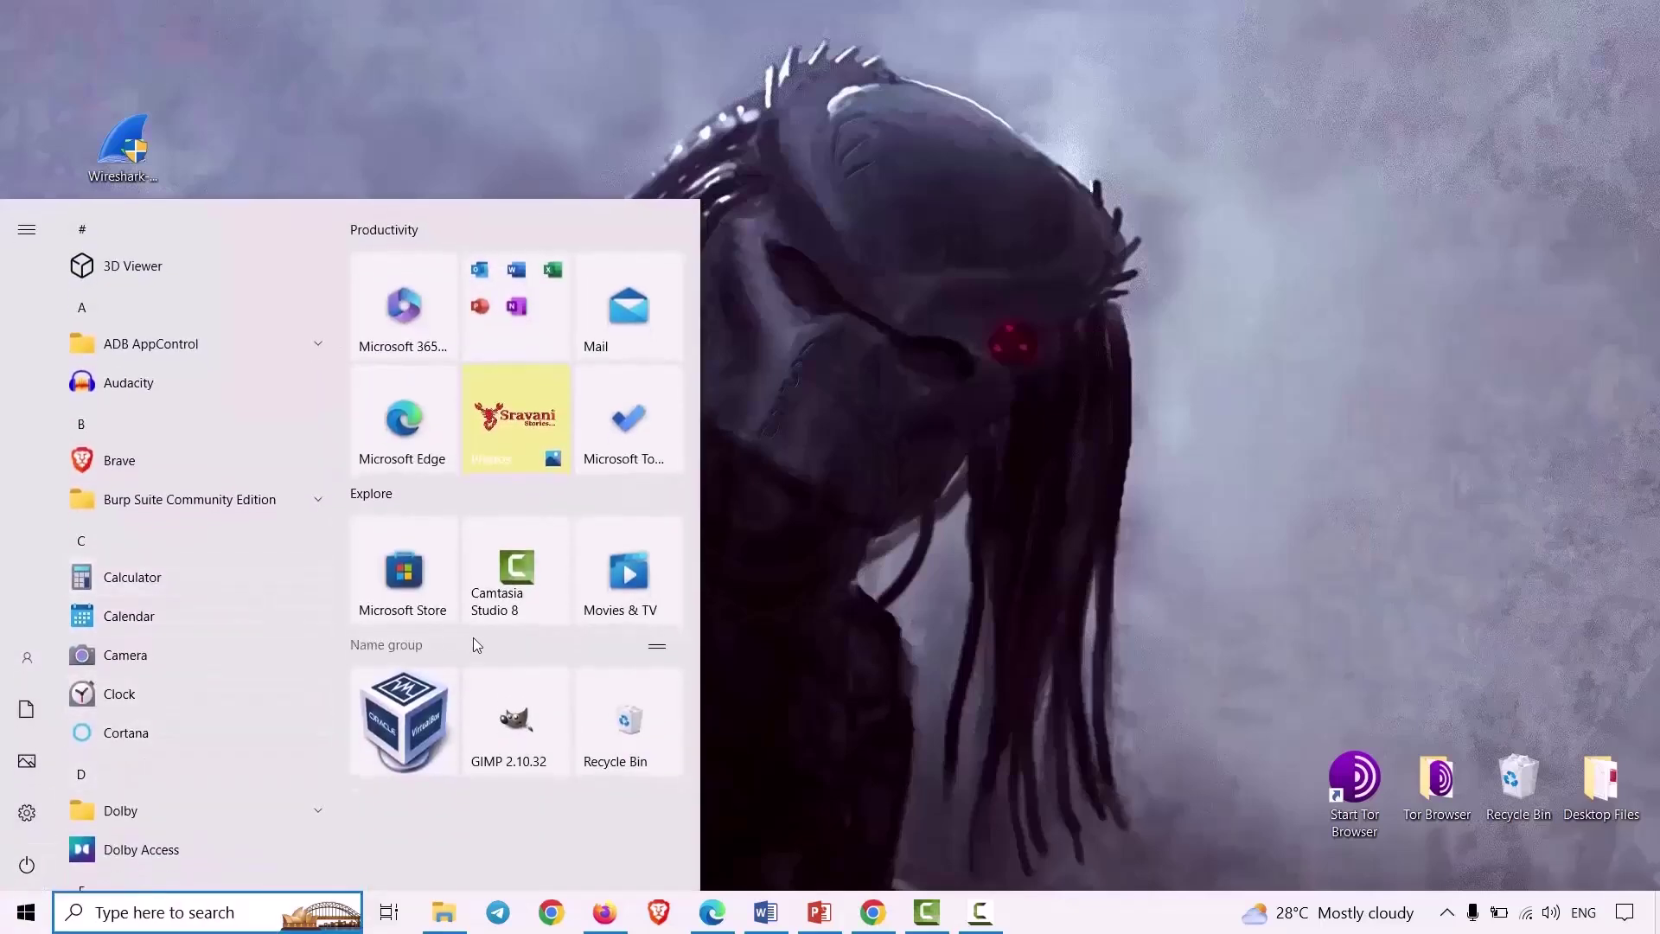
text(wire)
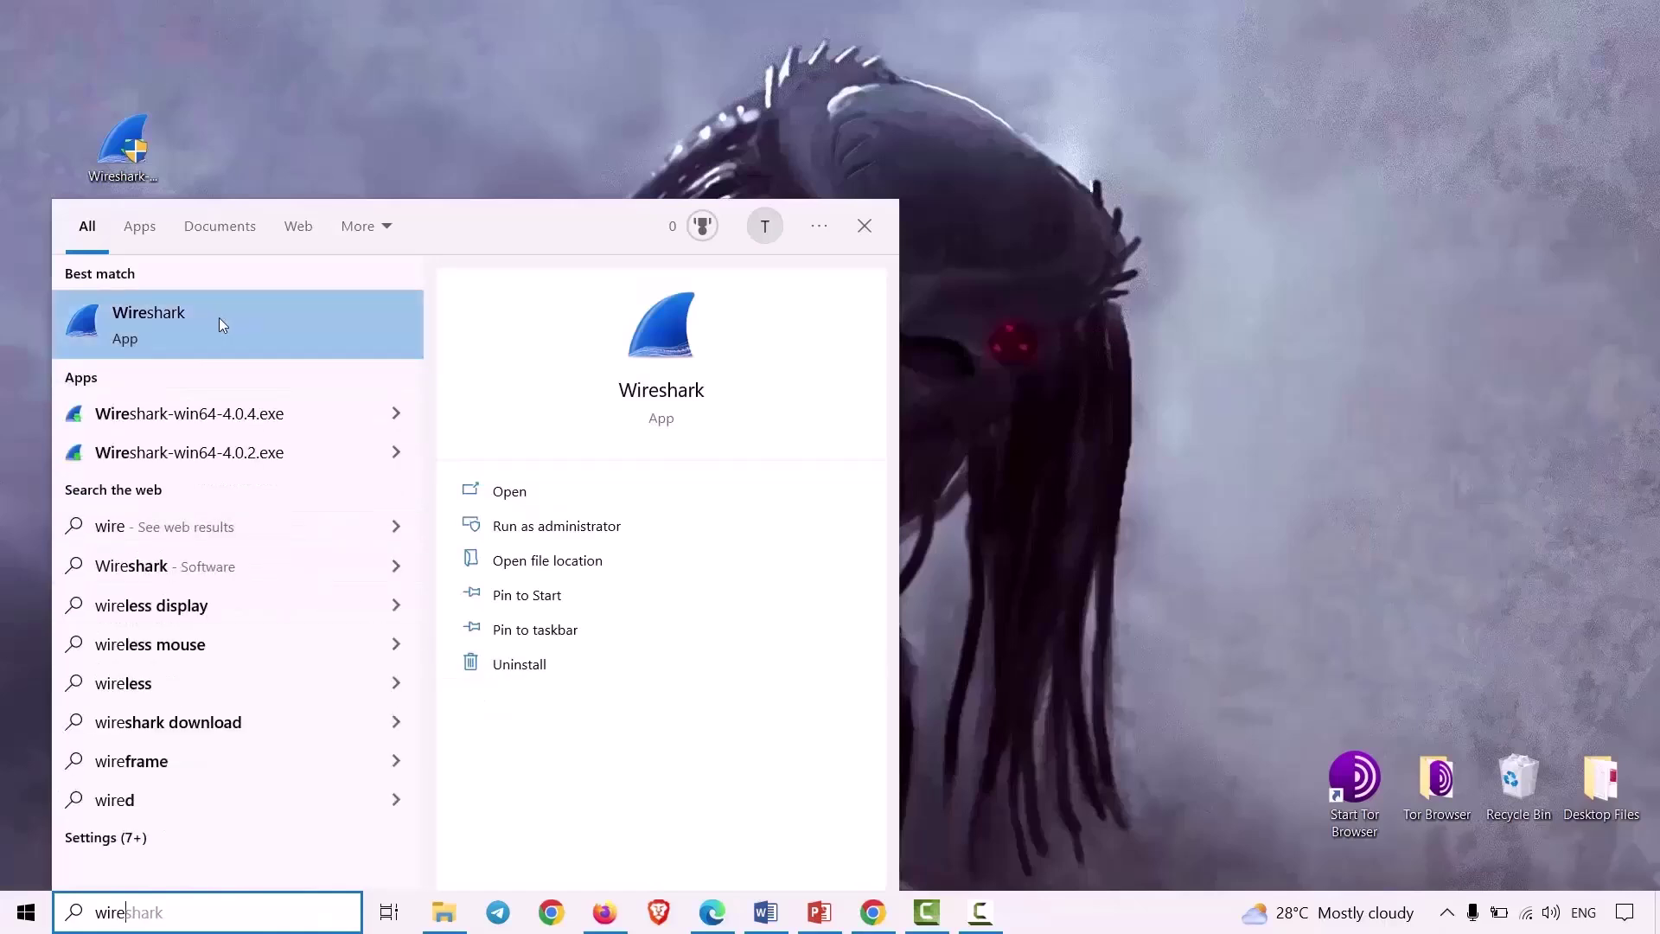
click(214, 327)
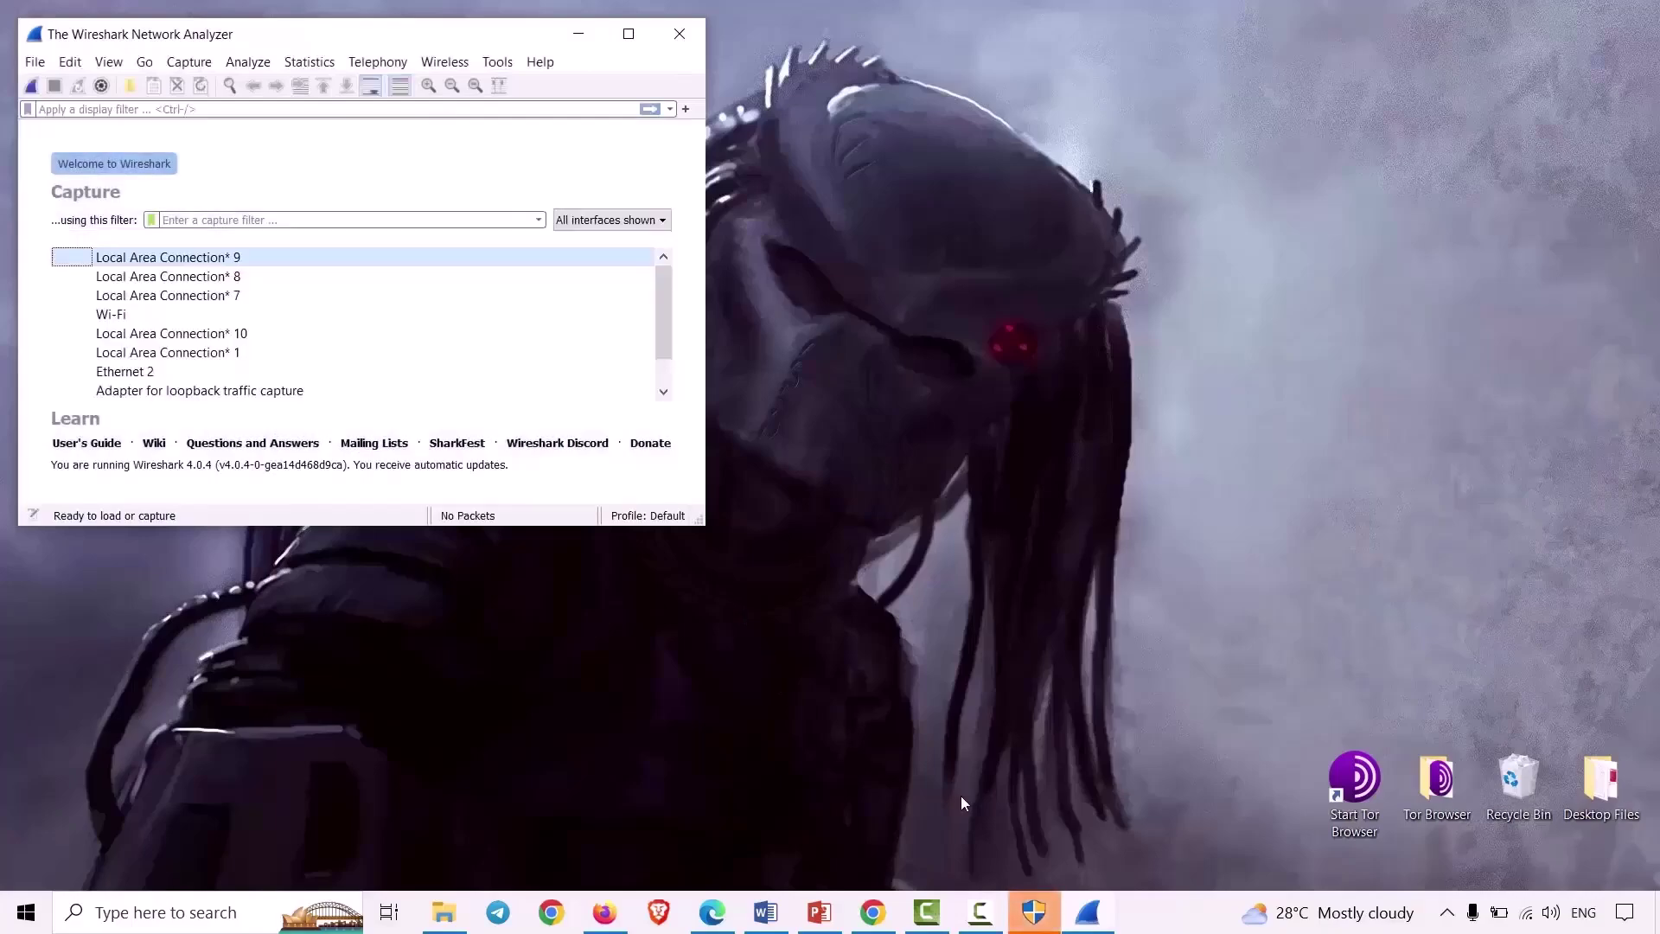
click(1046, 916)
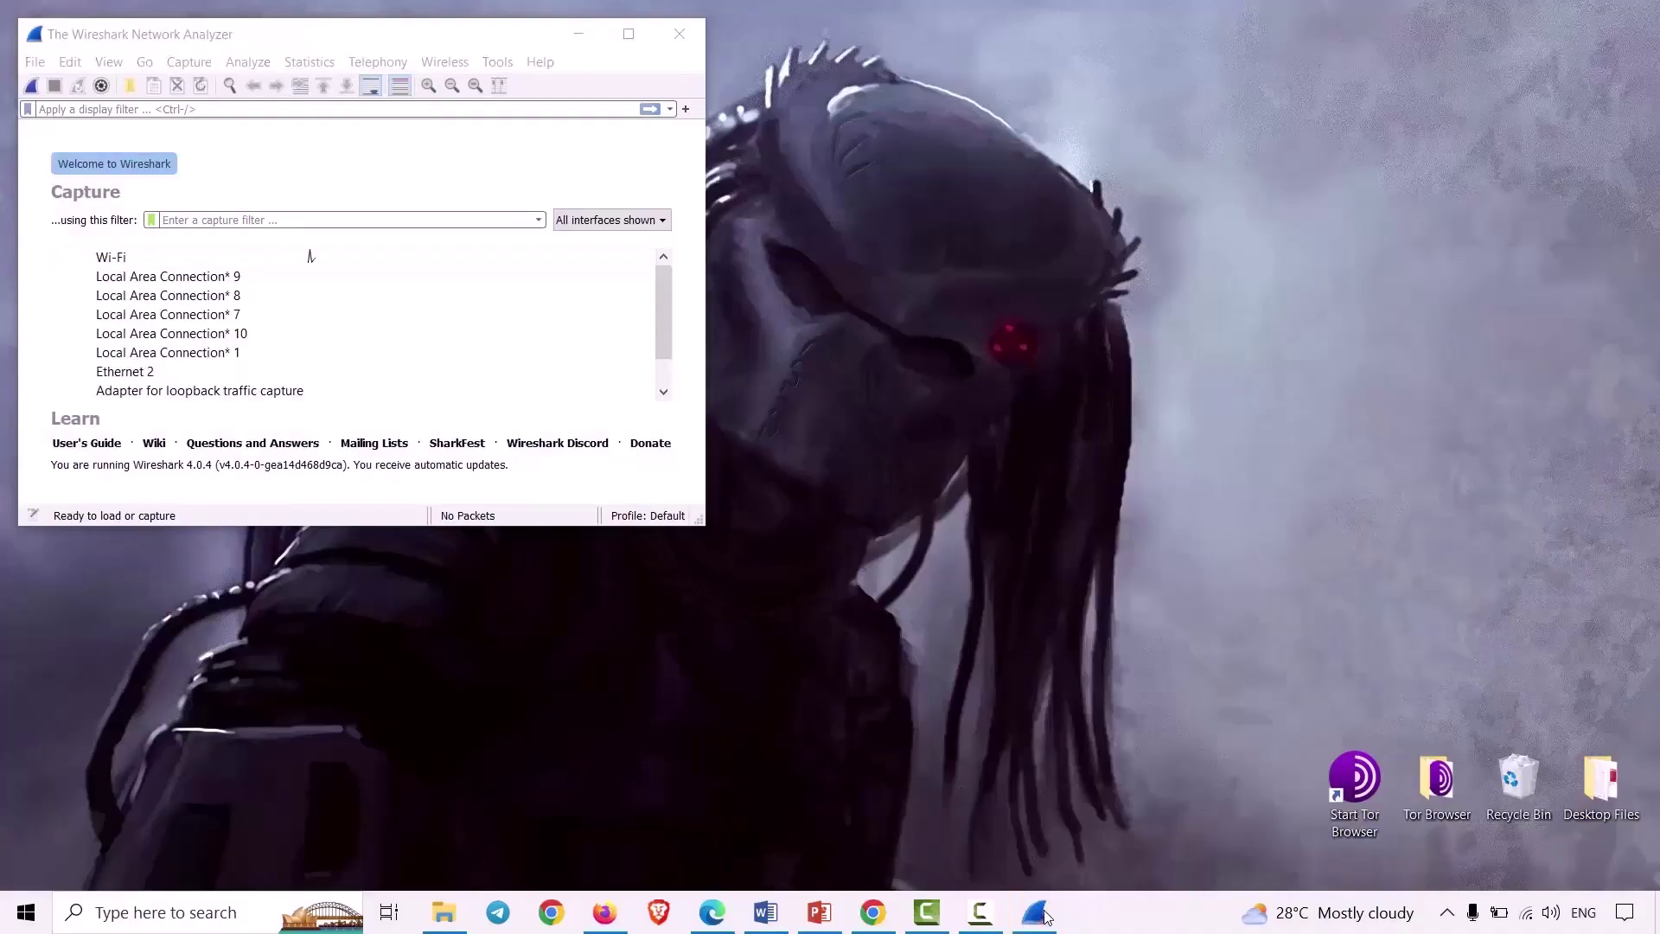
drag(409, 45, 679, 130)
click(938, 129)
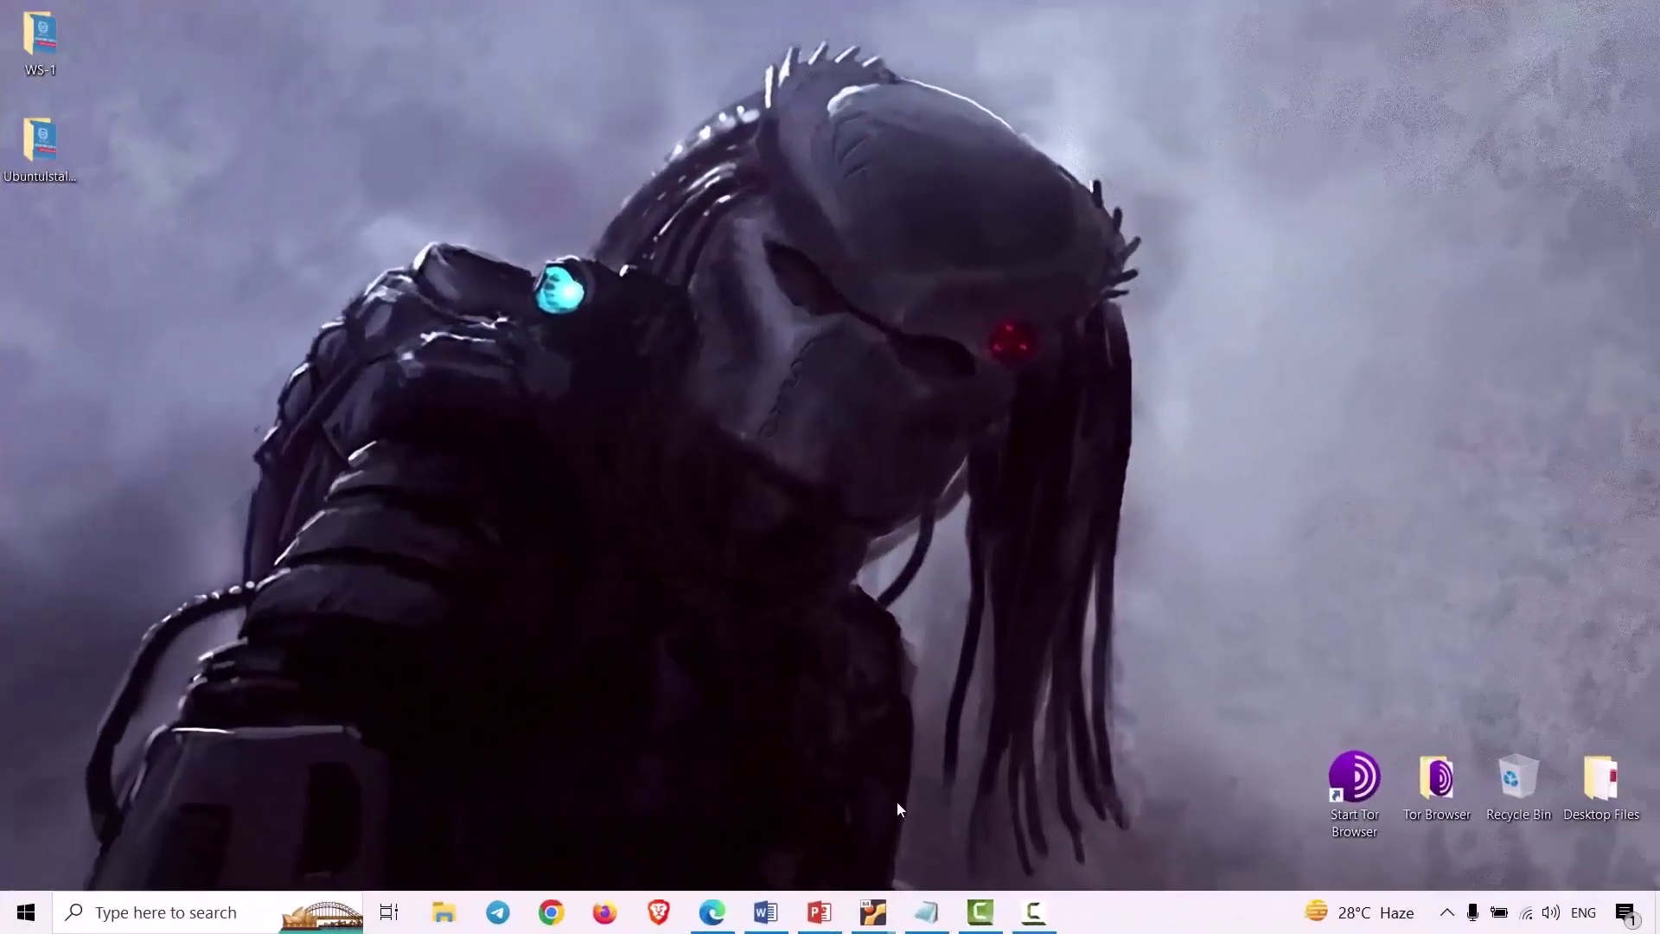
Switch to the running Ubuntu virtual machine in Oracle VM VirtualBox.
mouse_move(870, 914)
click(563, 792)
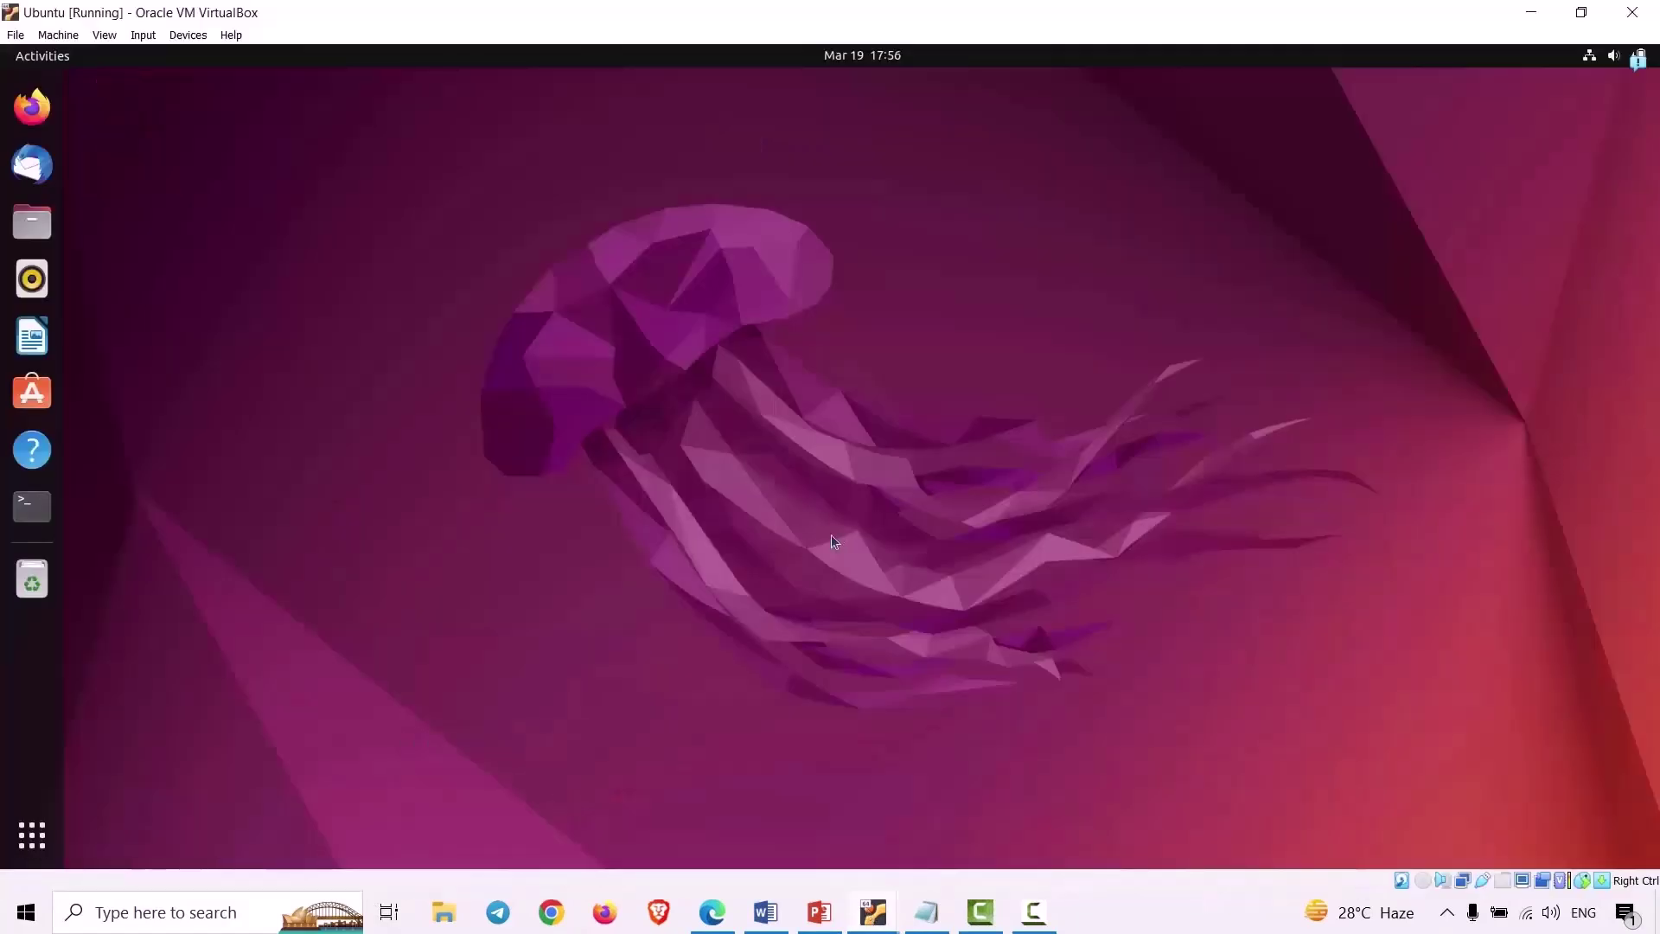
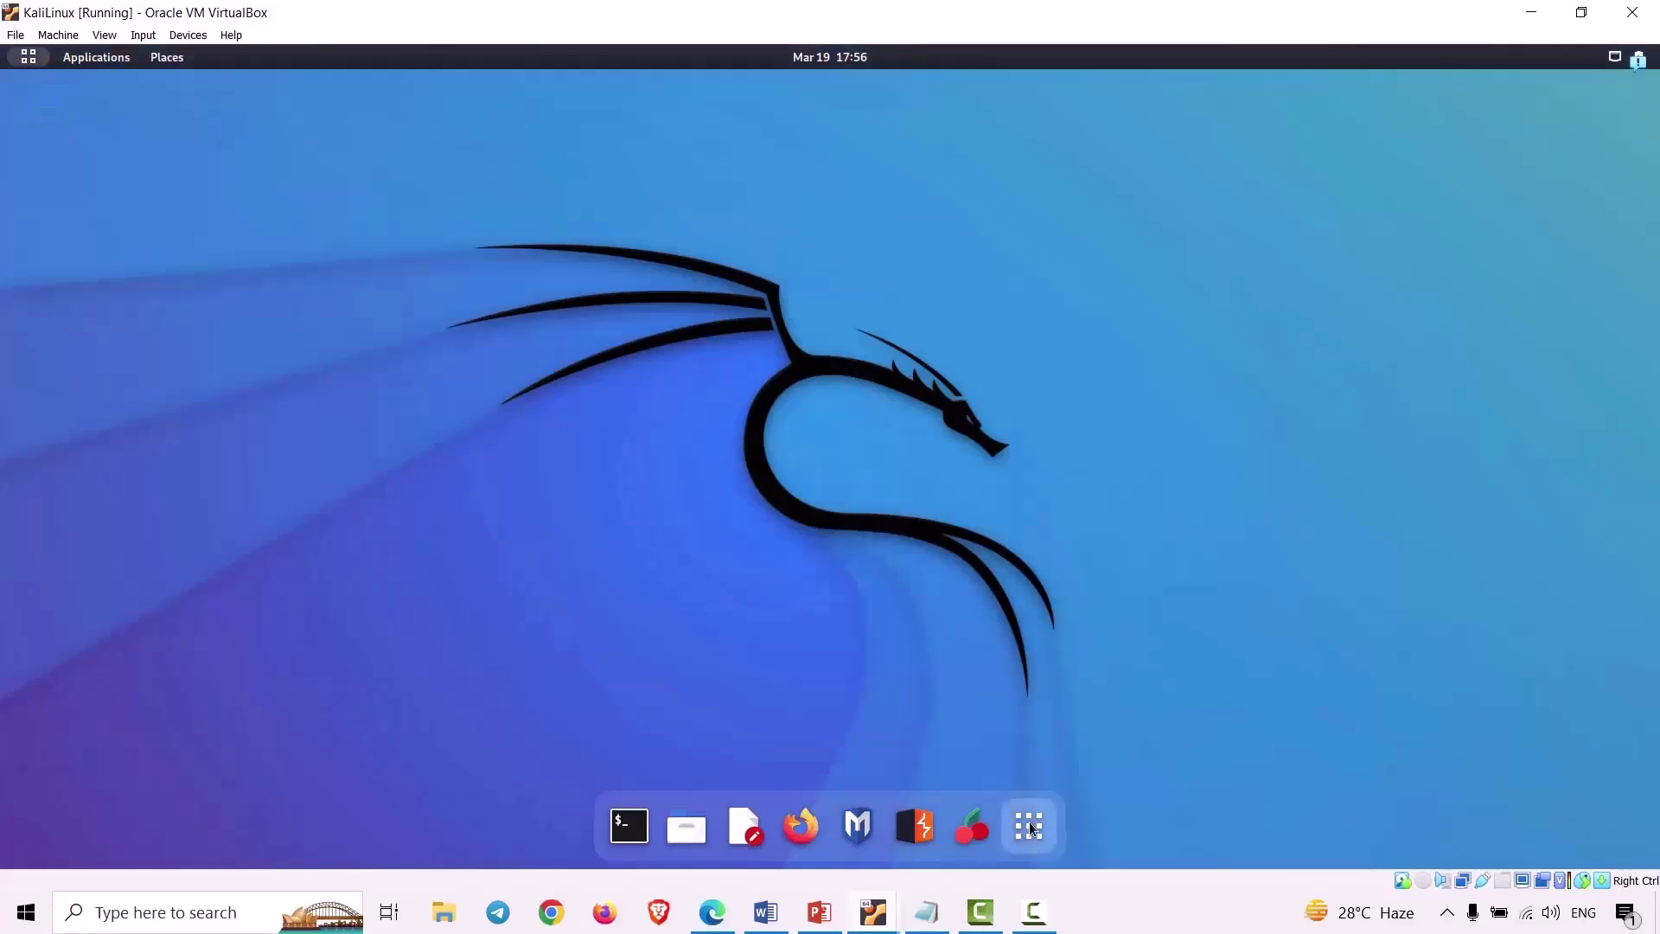
Locate Wireshark among all installed applications in the KaliLinux virtual machine and launch it.
click(1031, 828)
scroll(688, 476, down, 1)
scroll(762, 505, down, 1)
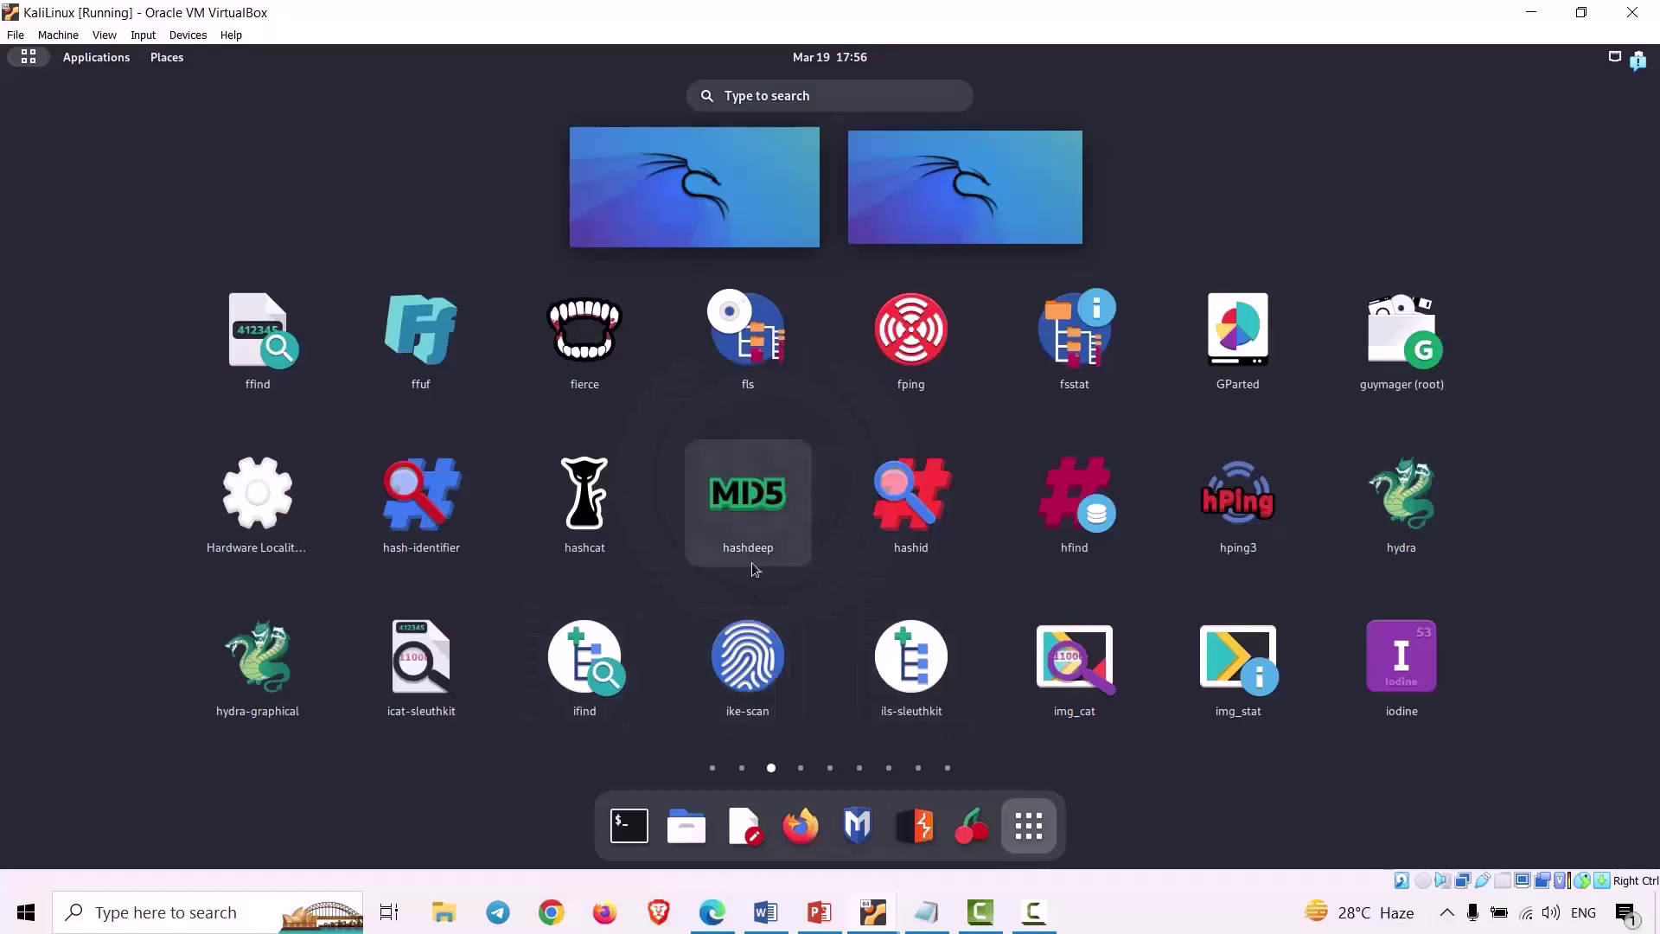
scroll(779, 588, down, 1)
scroll(806, 613, down, 1)
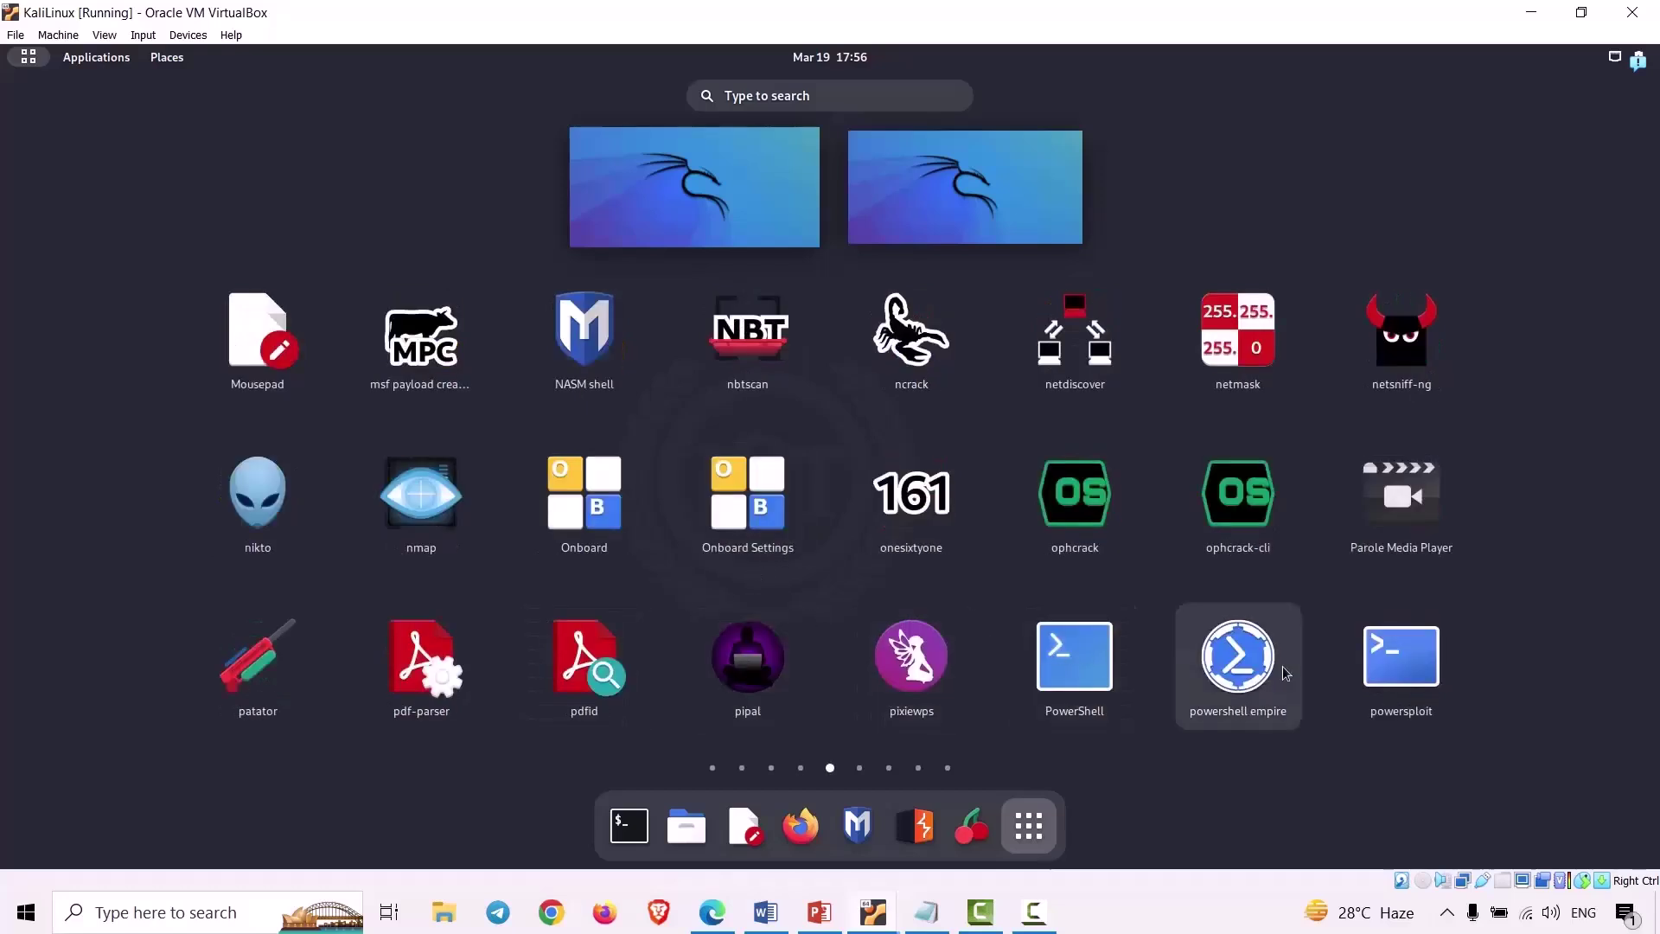
scroll(1182, 689, down, 1)
scroll(1032, 675, down, 1)
scroll(1032, 674, down, 1)
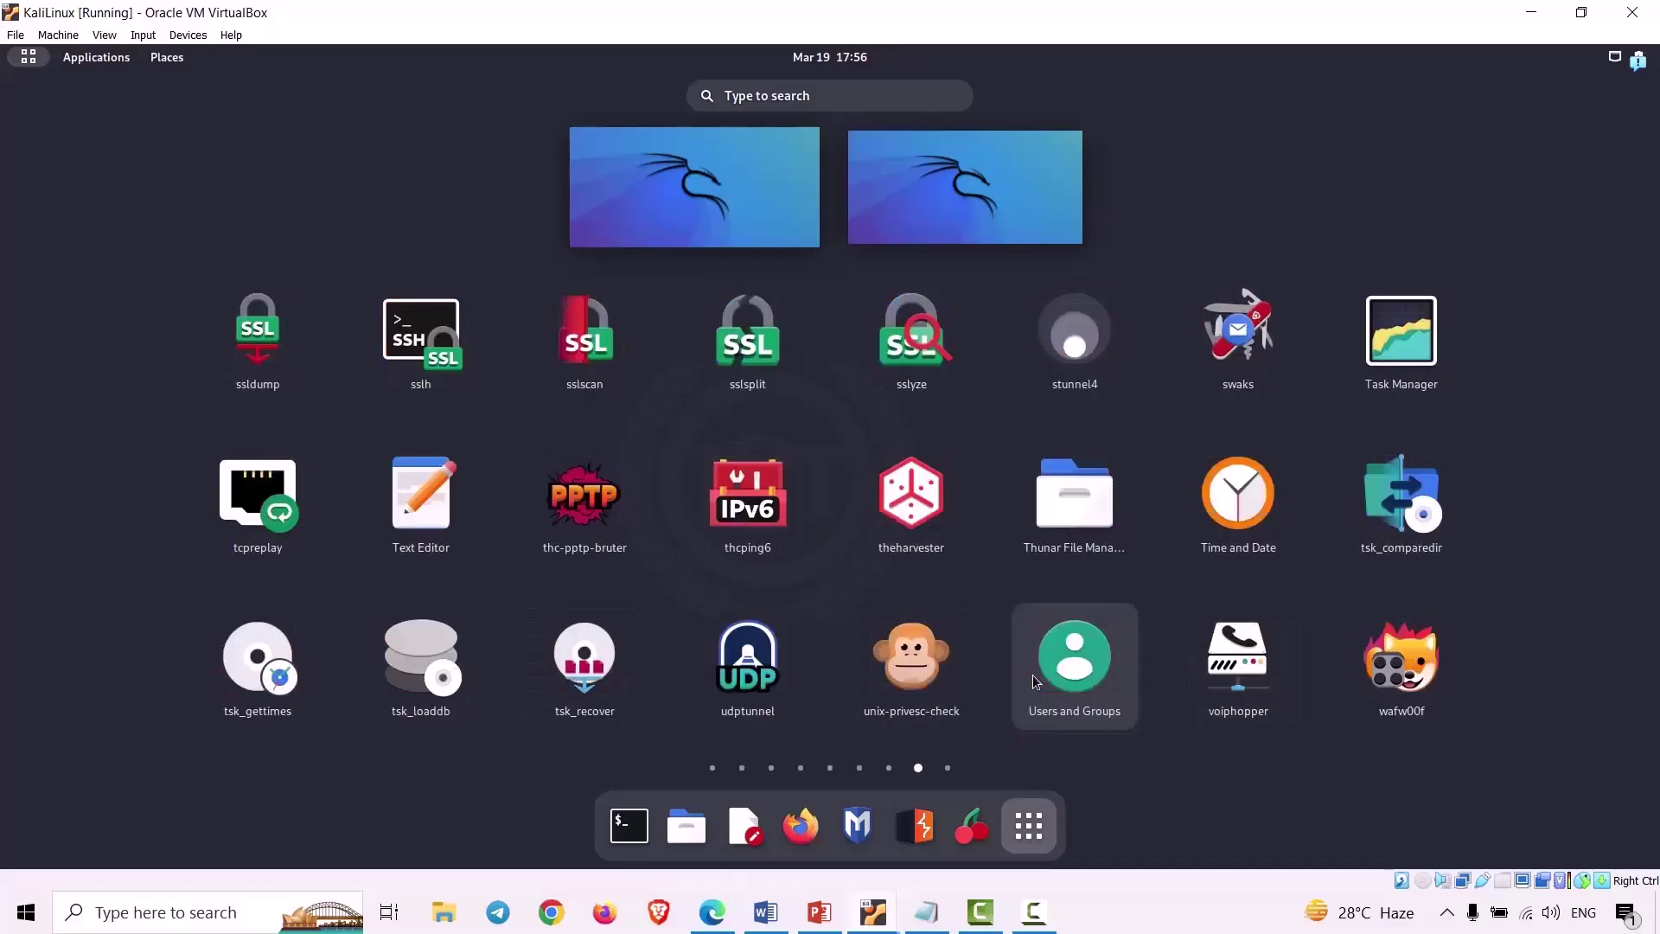
scroll(1047, 673, down, 1)
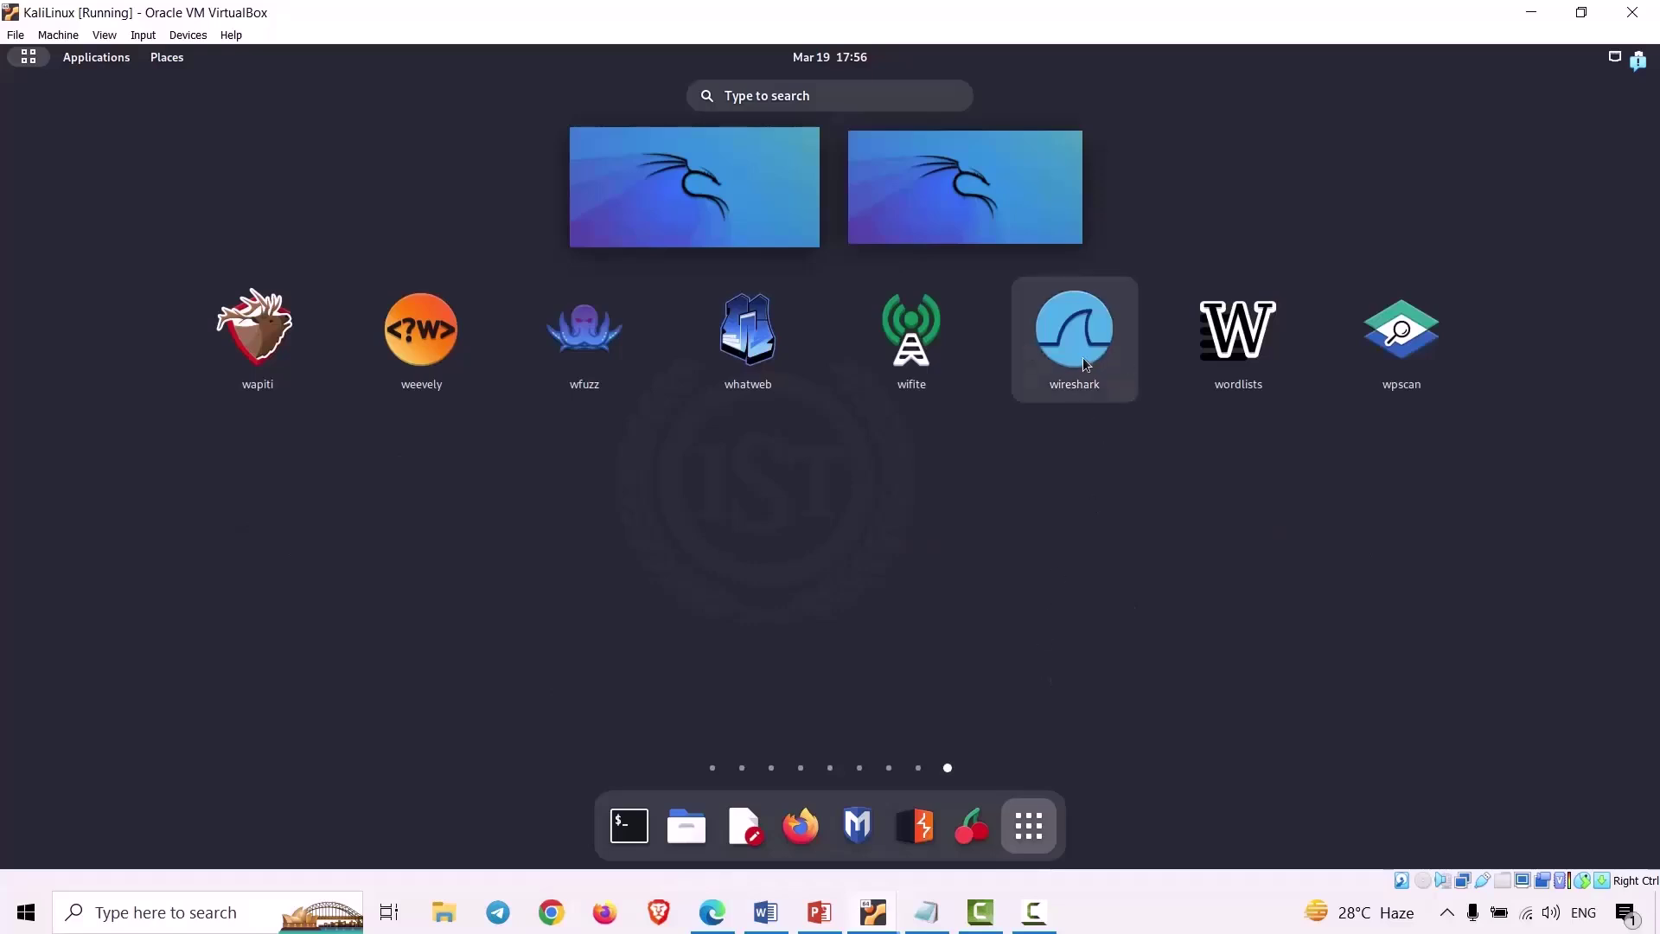
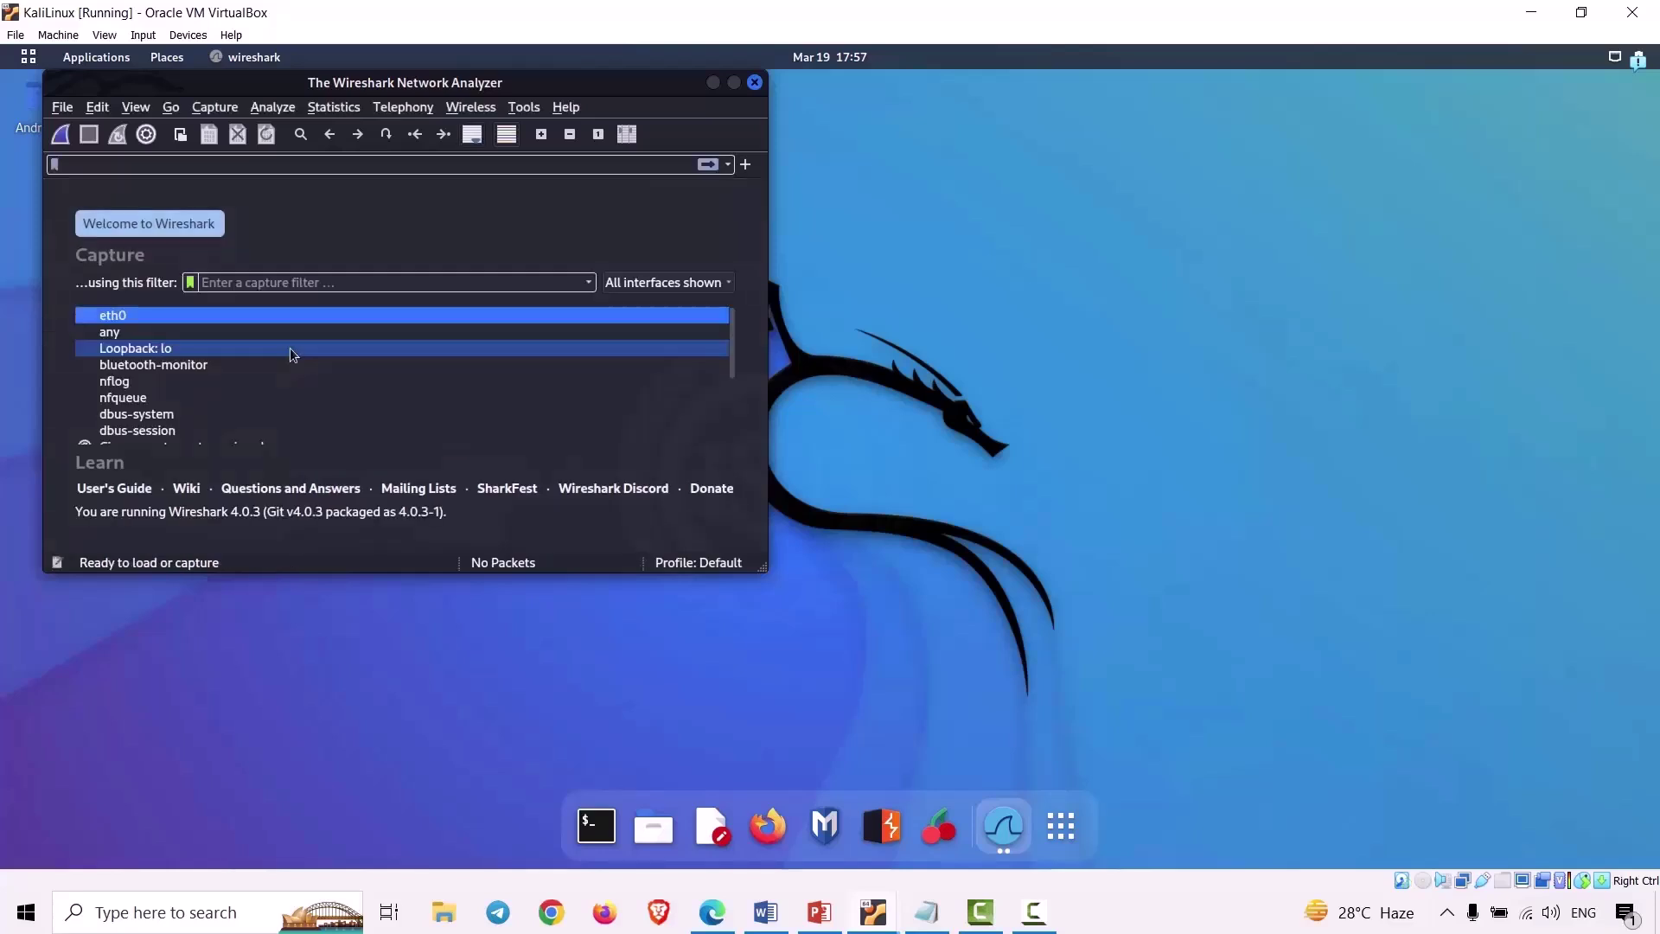
Close Wireshark in the KaliLinux virtual machine and switch to the running Blackarch virtual machine.
click(755, 82)
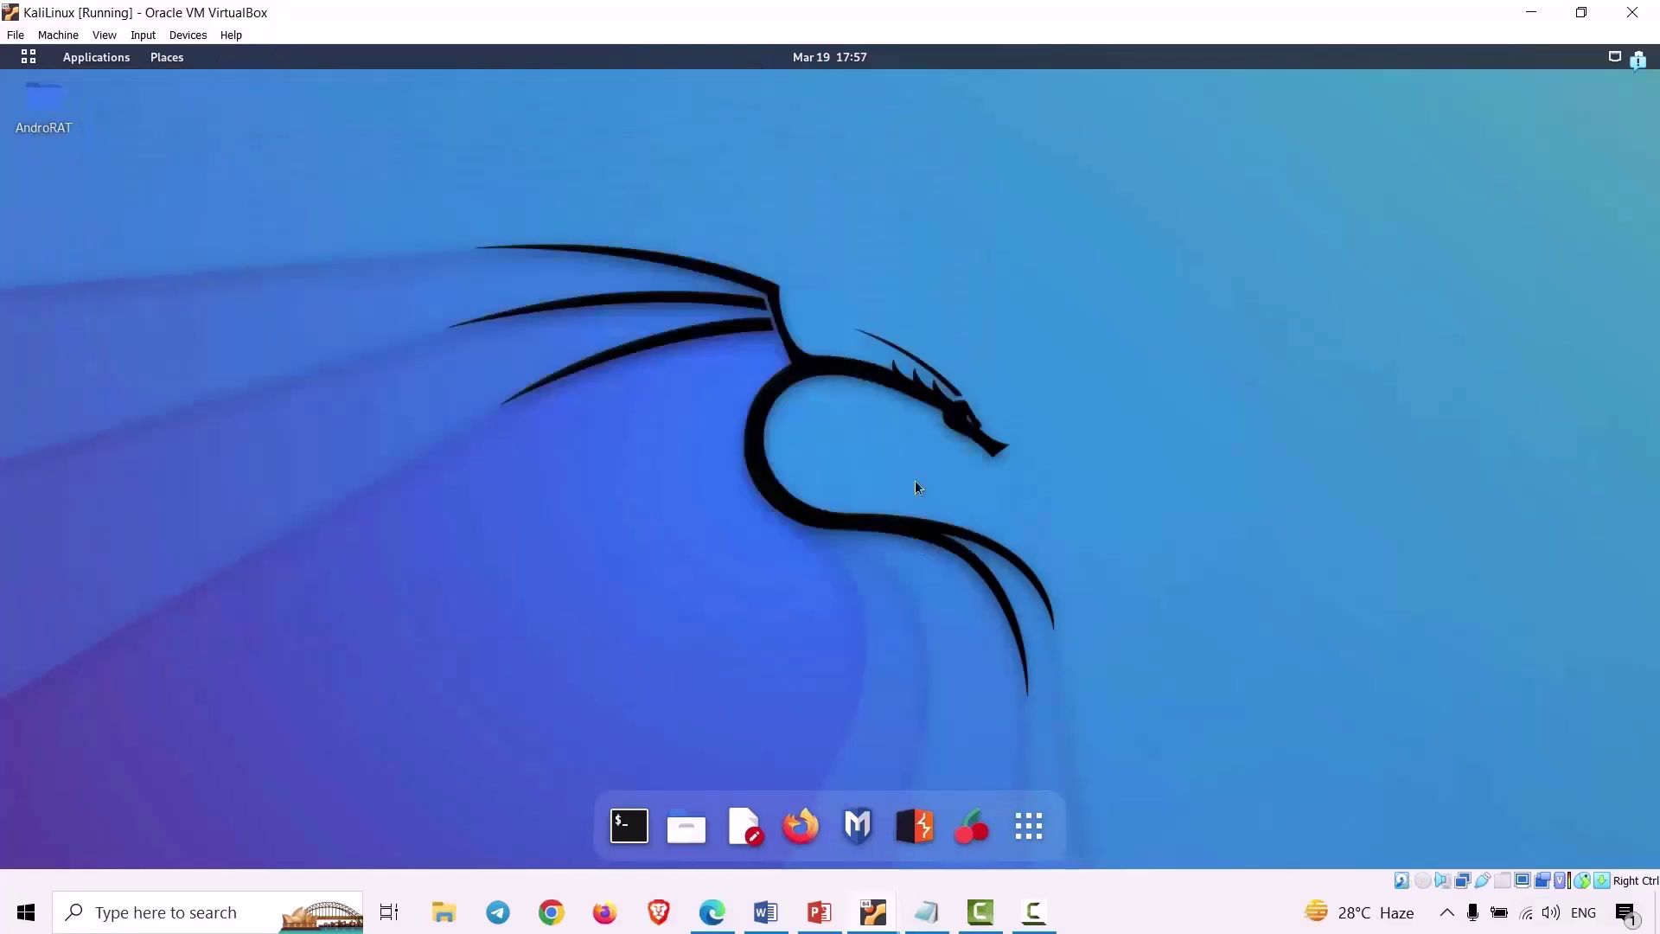
mouse_move(888, 923)
click(947, 816)
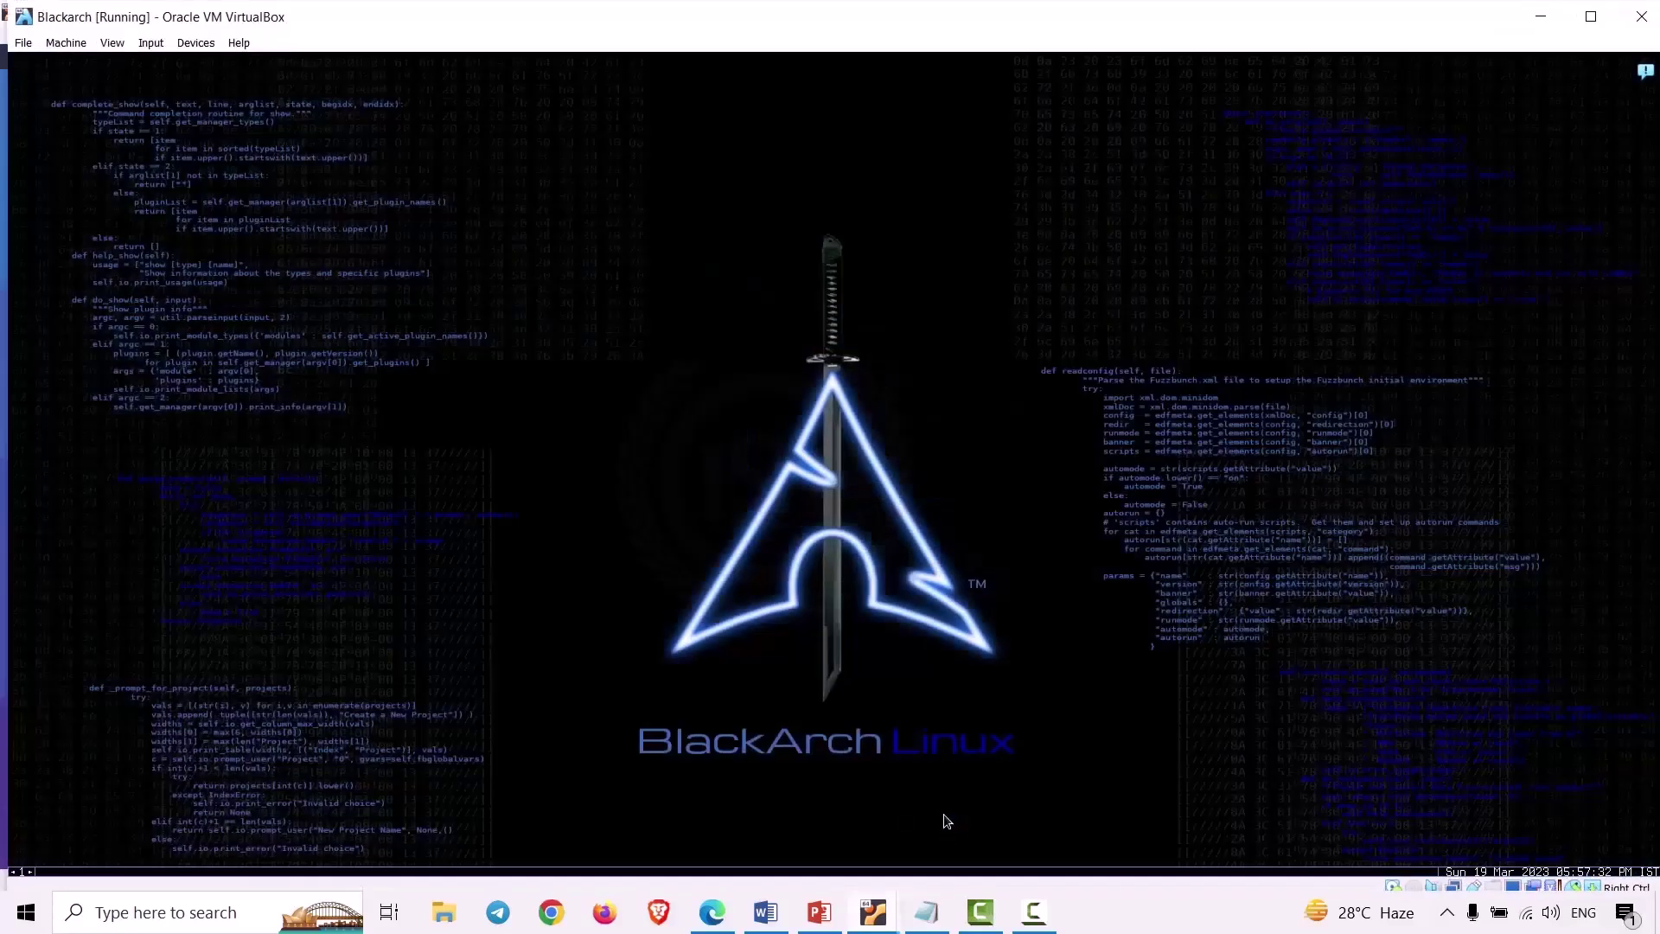
Open a green terminal in BlackArch and launch Wireshark with the wireshark command.
right_click(464, 363)
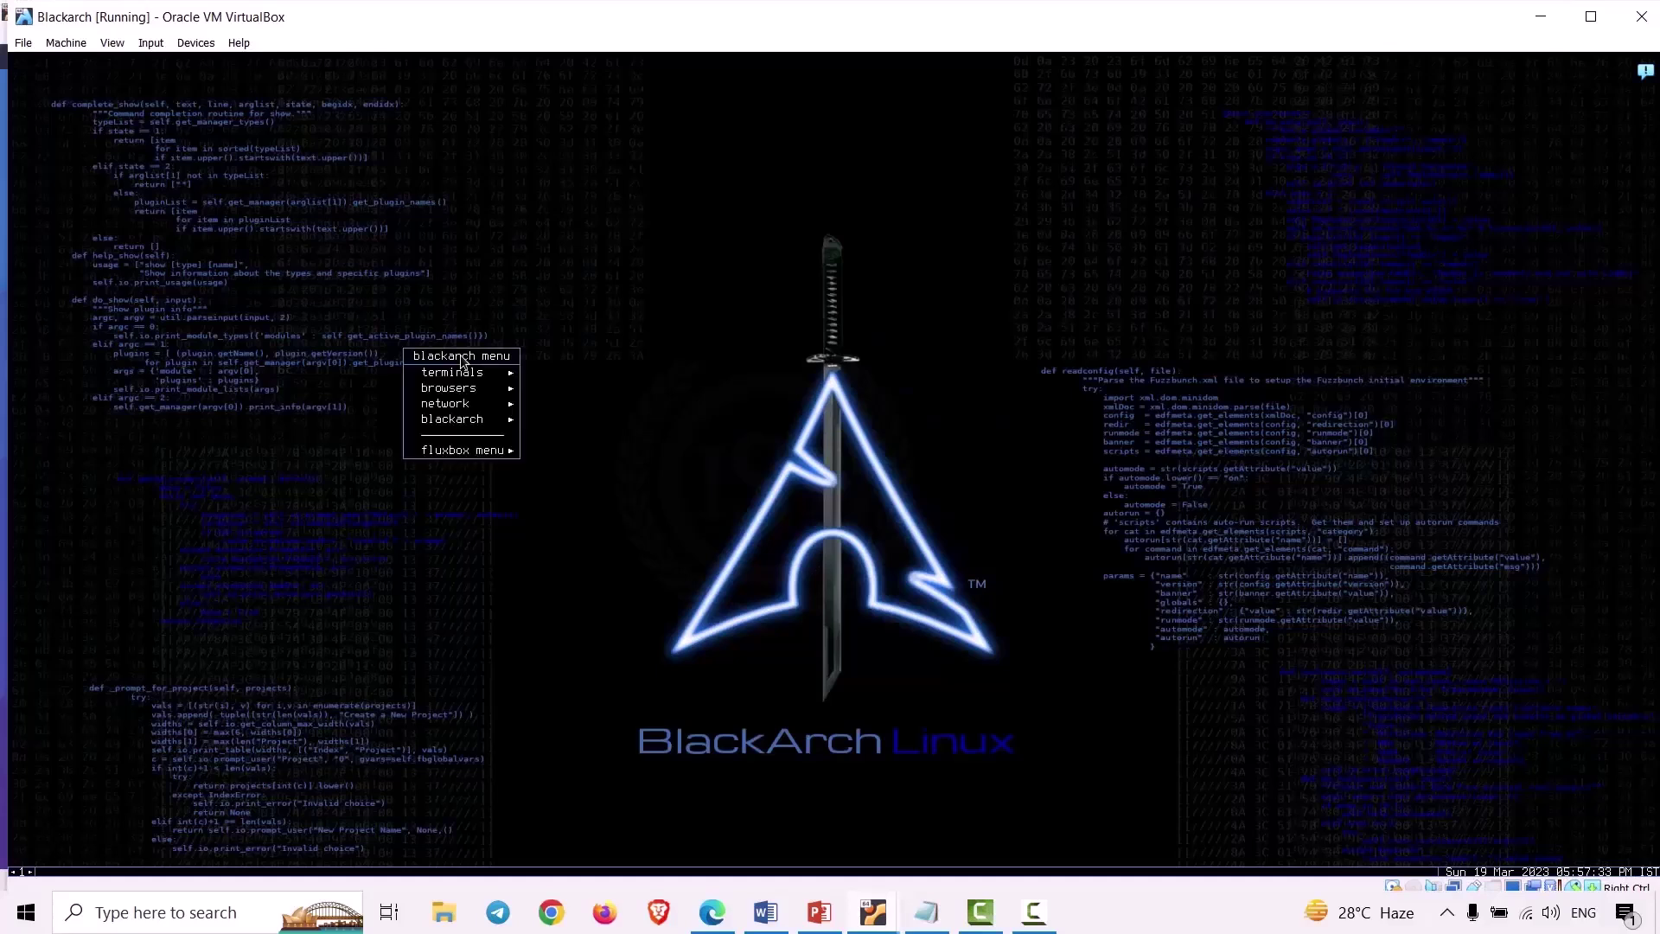
mouse_move(471, 372)
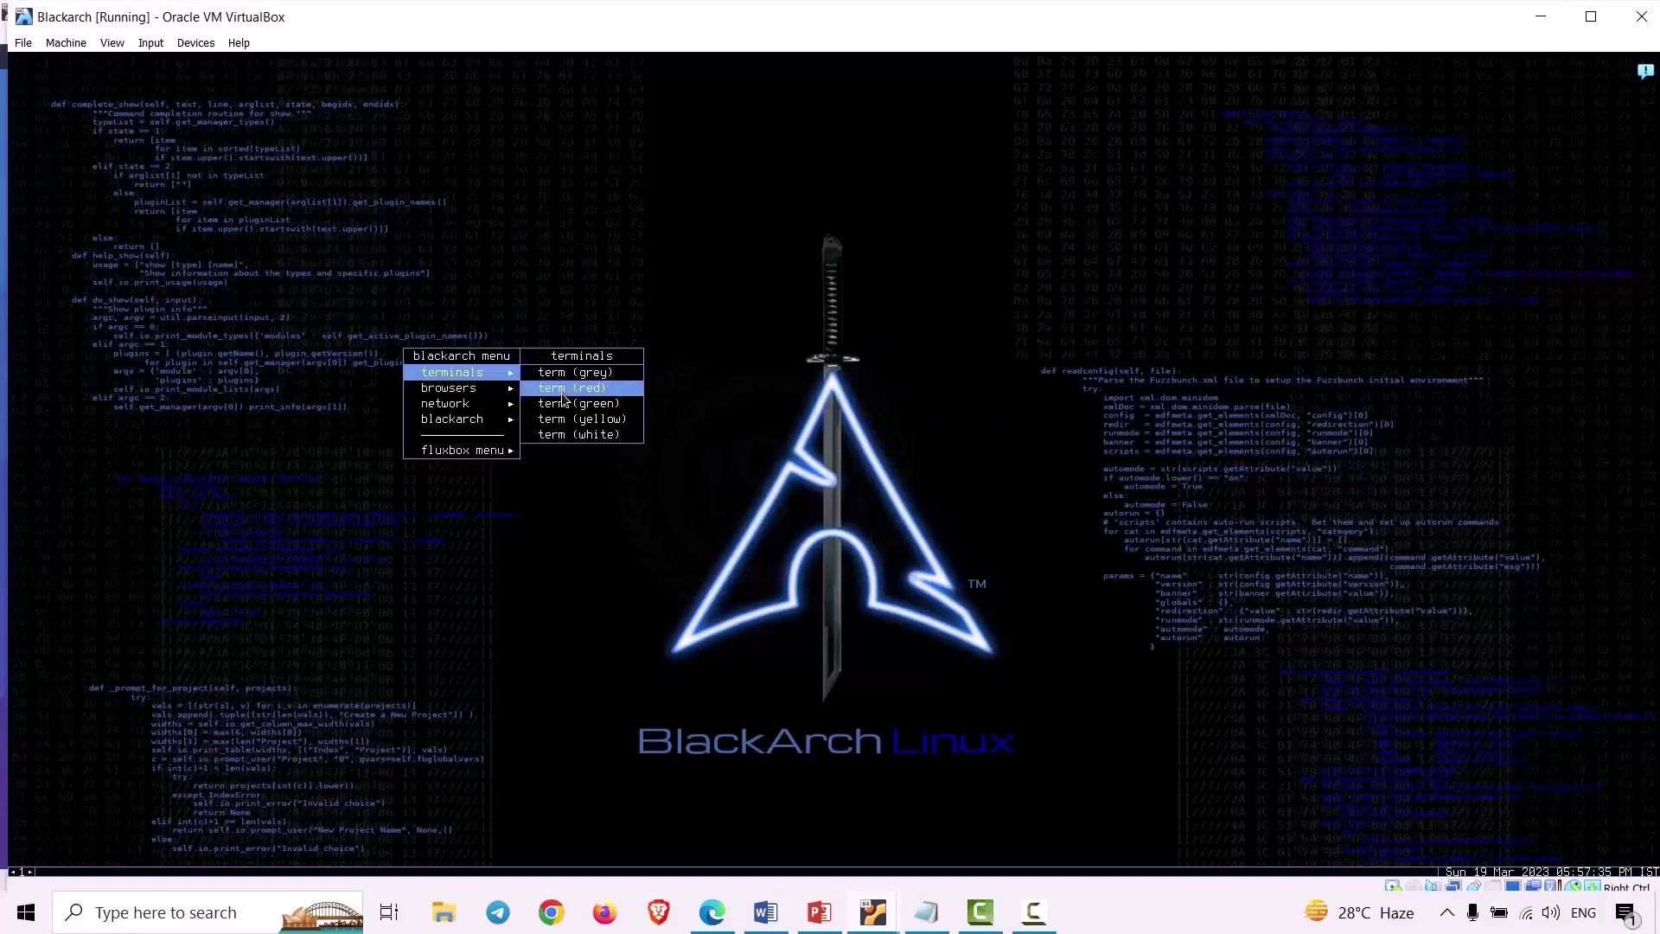
click(567, 408)
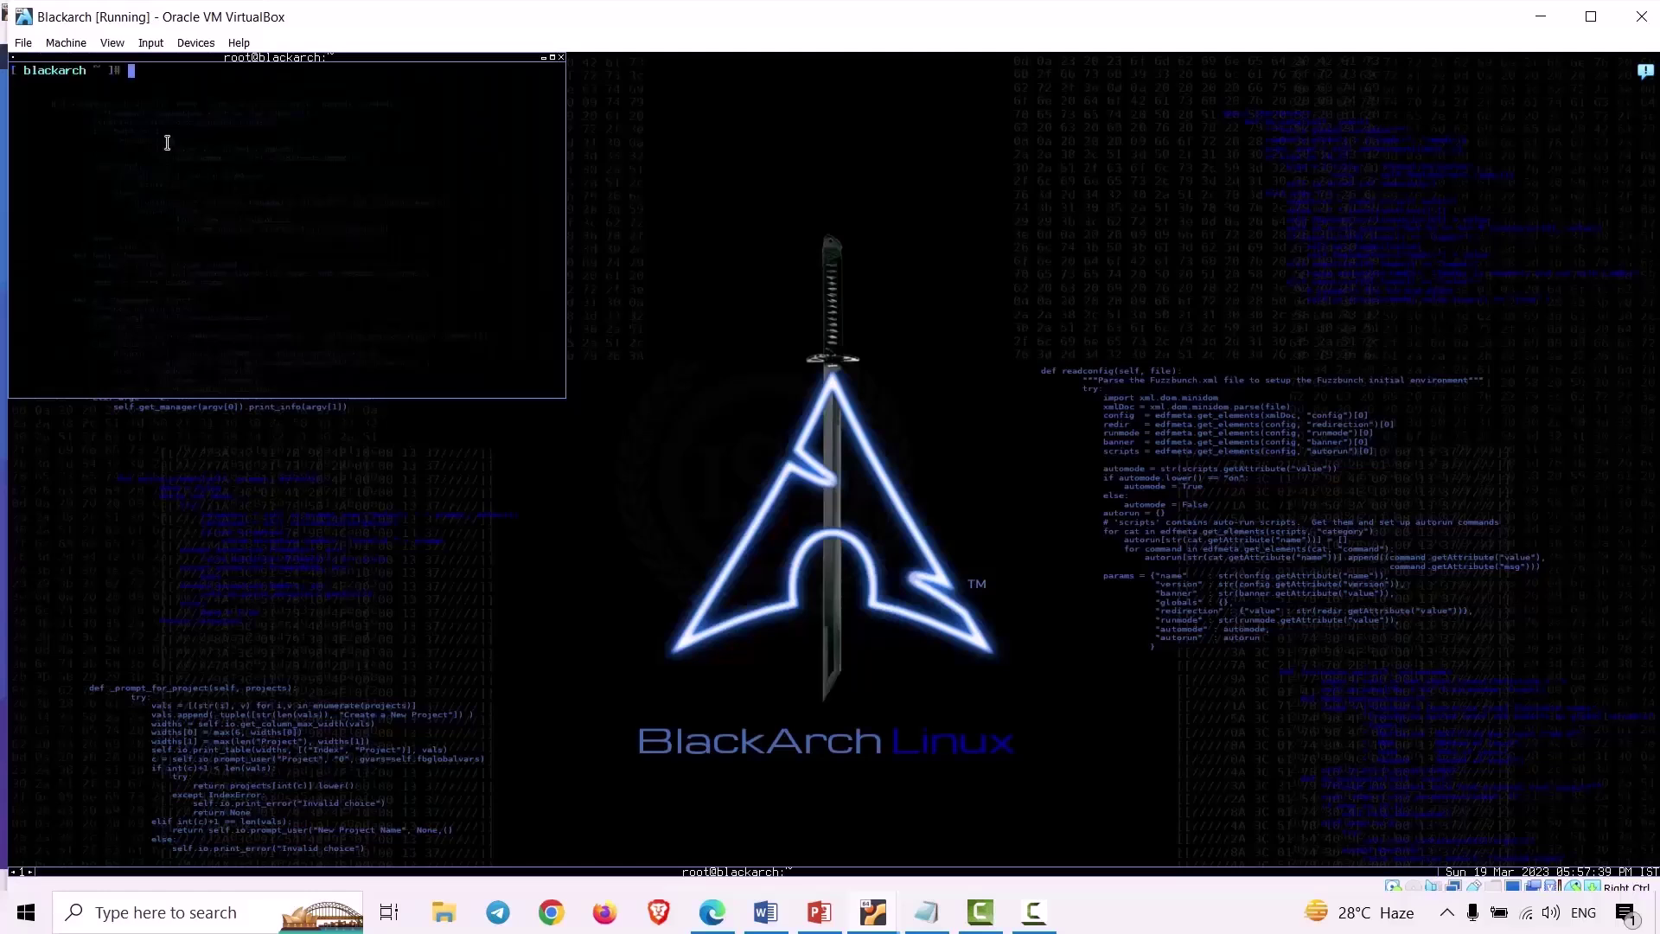
text(wireshark)
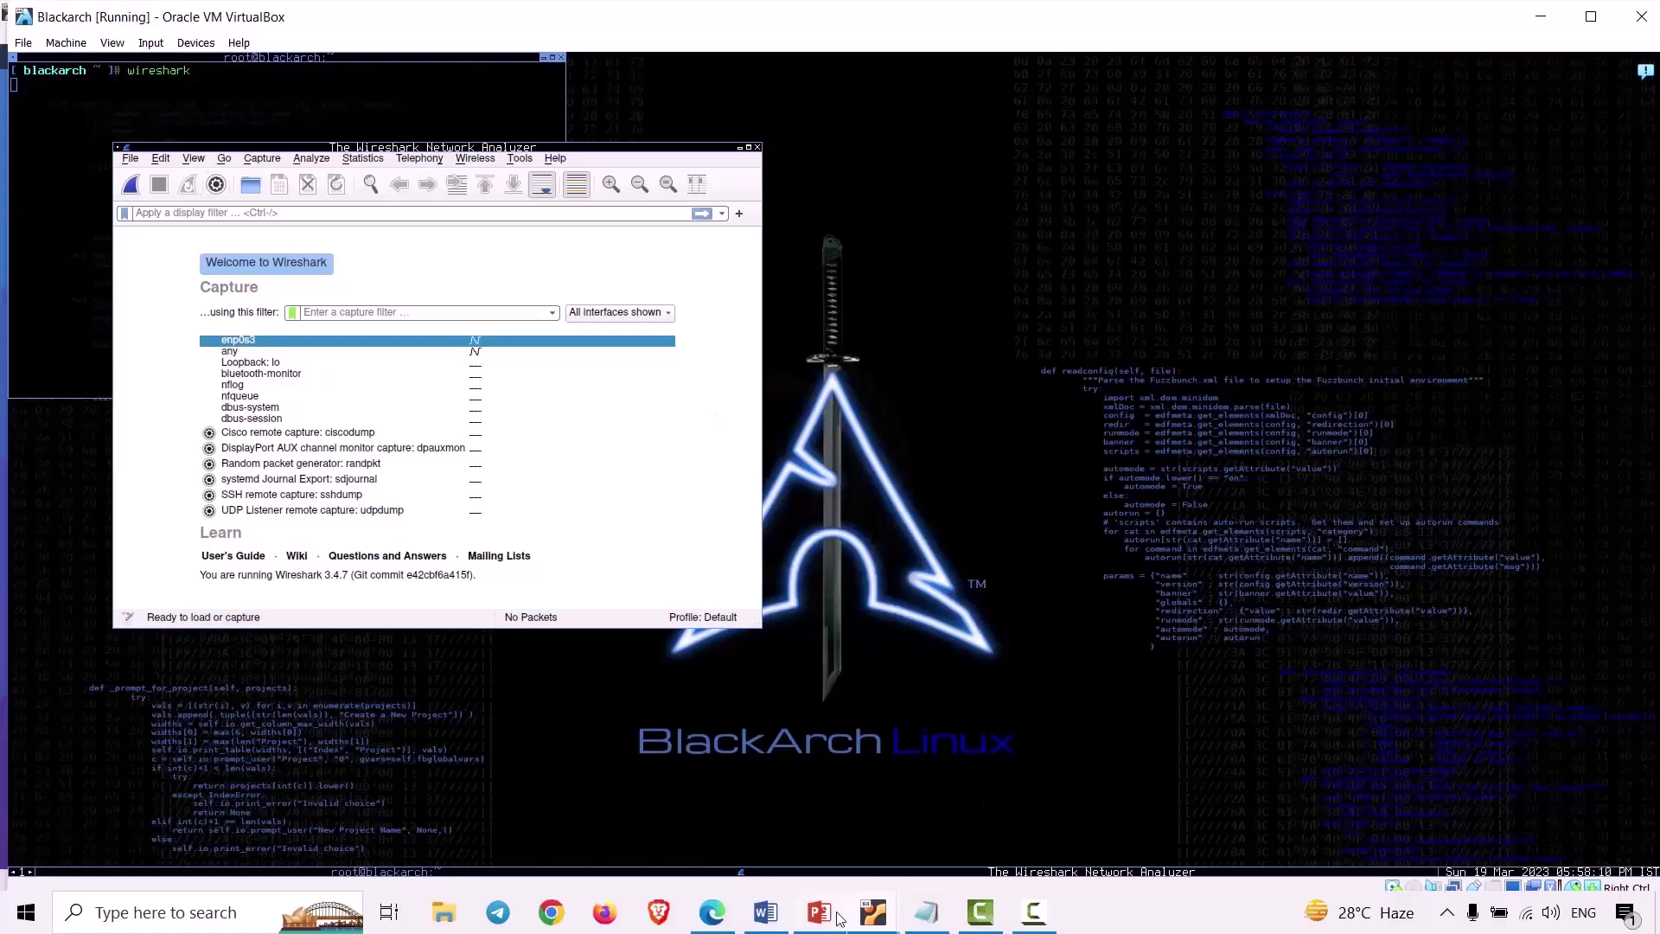
Switch to the Parrot virtual machine, launch wireshark from the Sniffing & Spoofing pentesting tools, and authenticate with the superuser password.
mouse_move(882, 923)
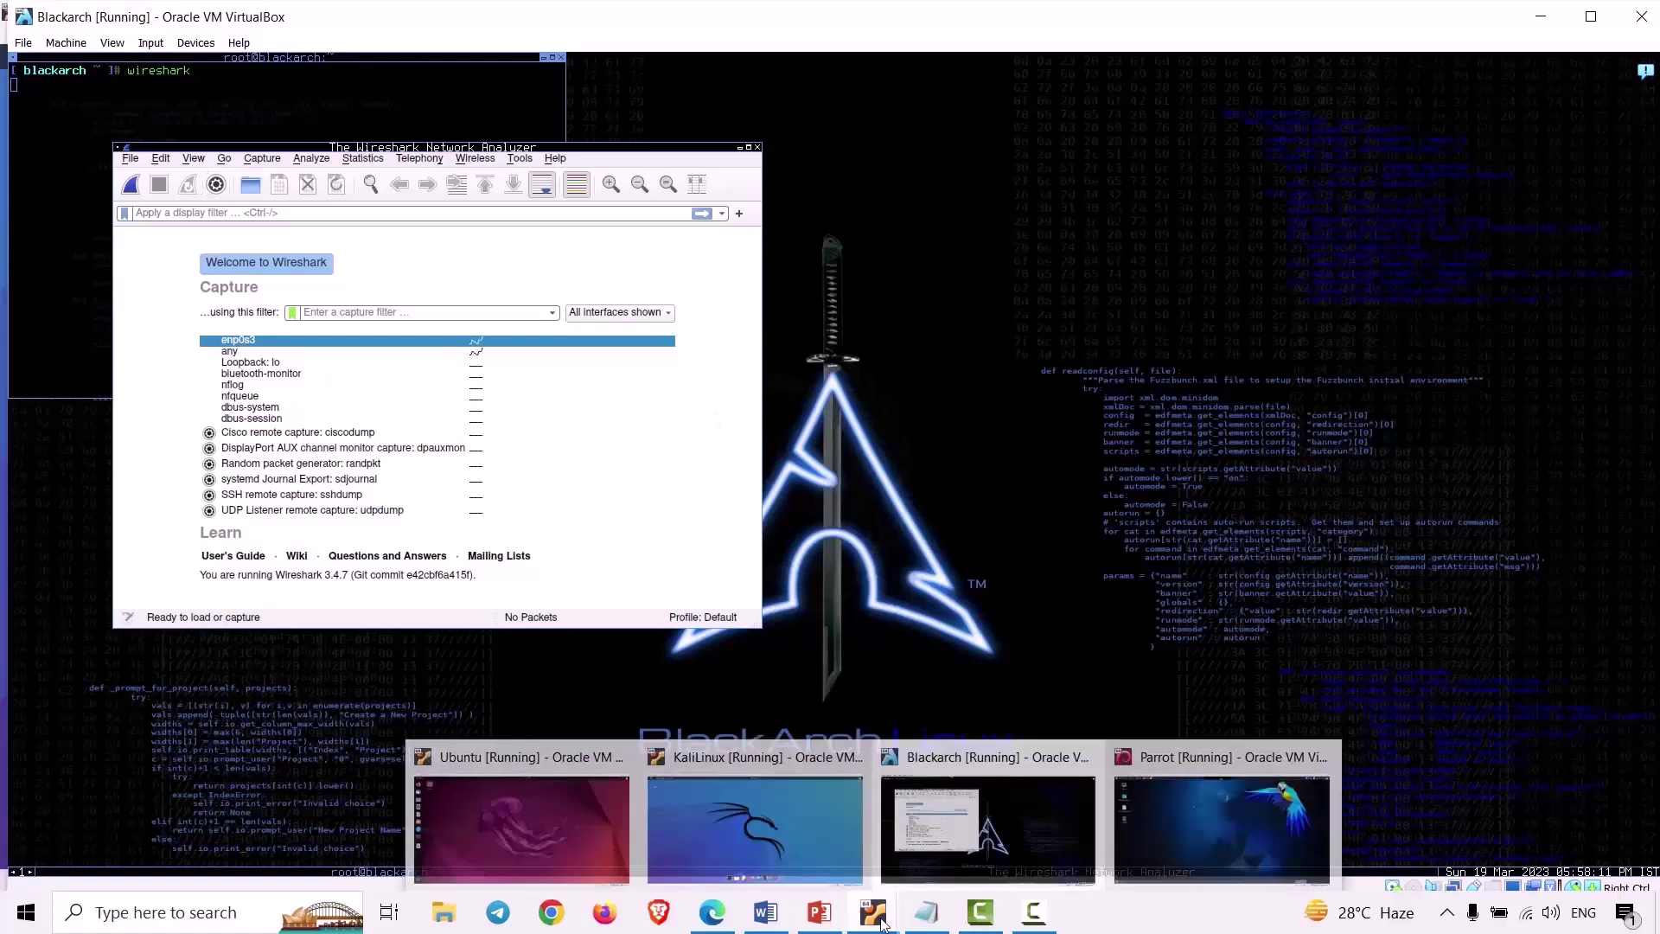
click(1170, 821)
click(95, 61)
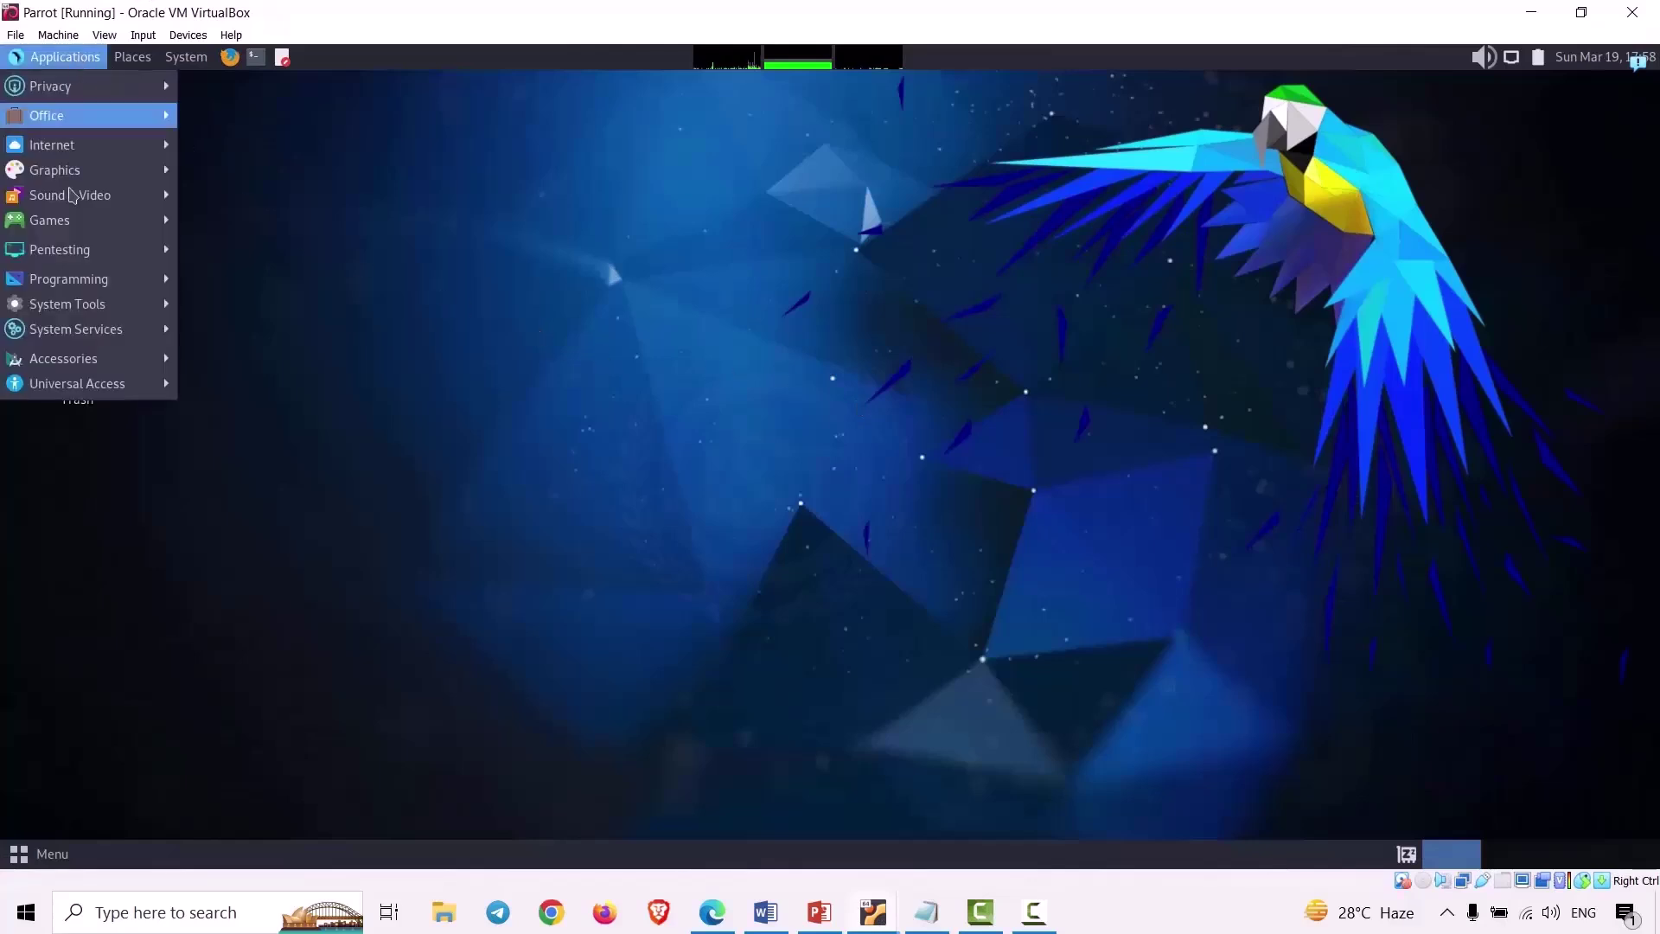
mouse_move(74, 256)
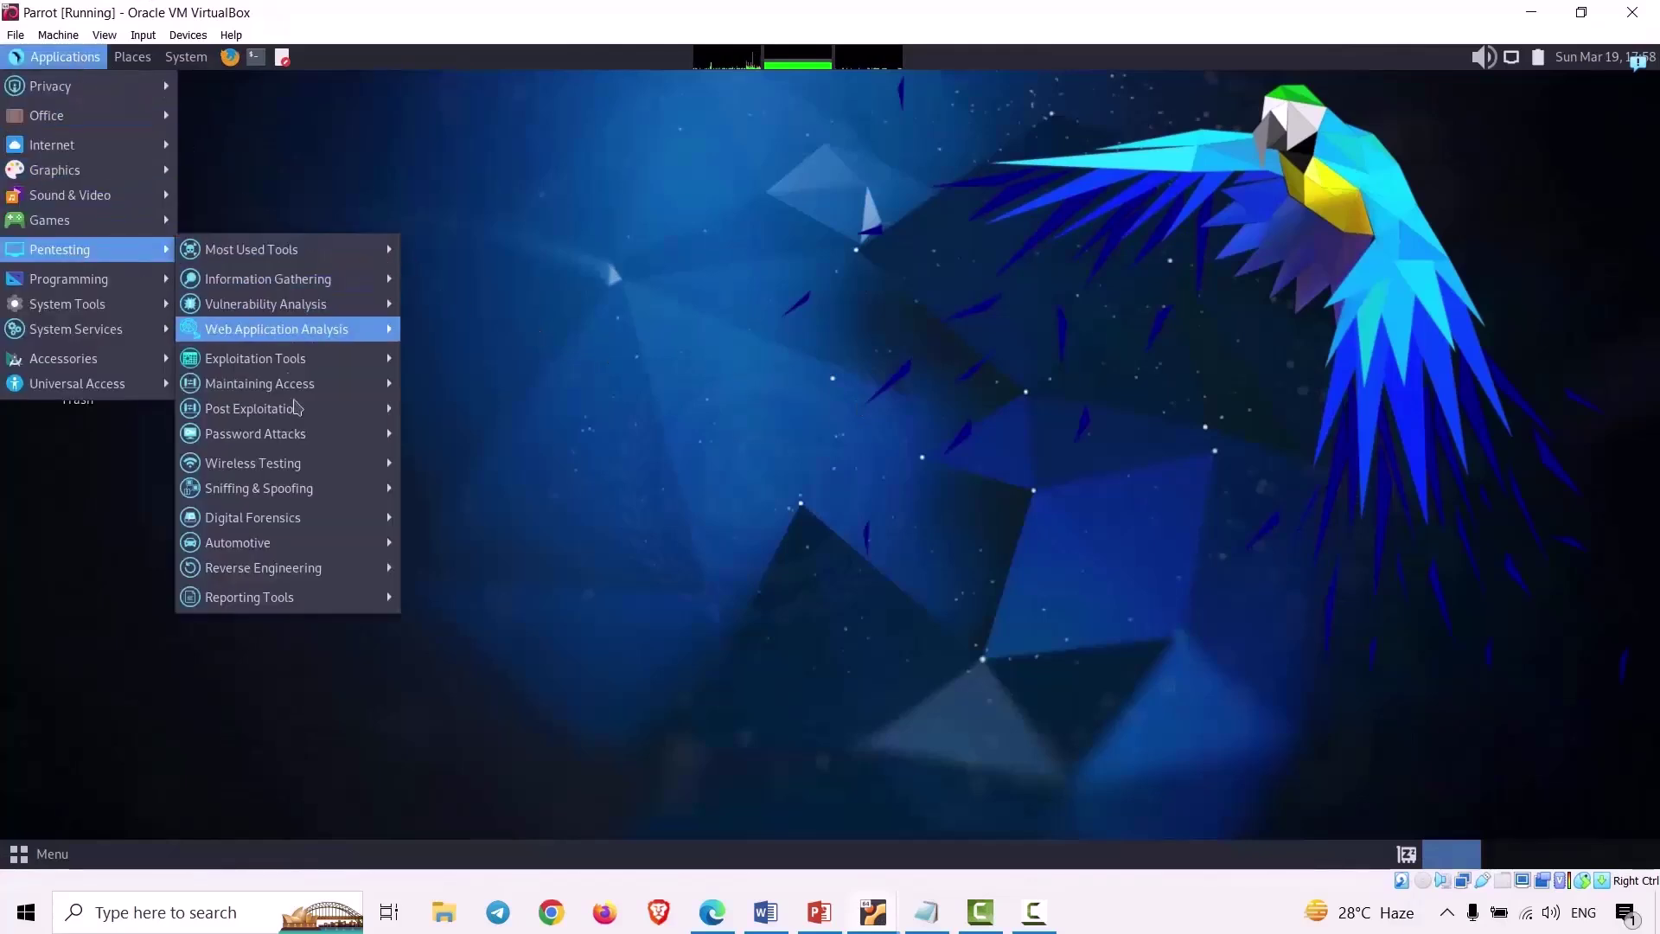
mouse_move(305, 506)
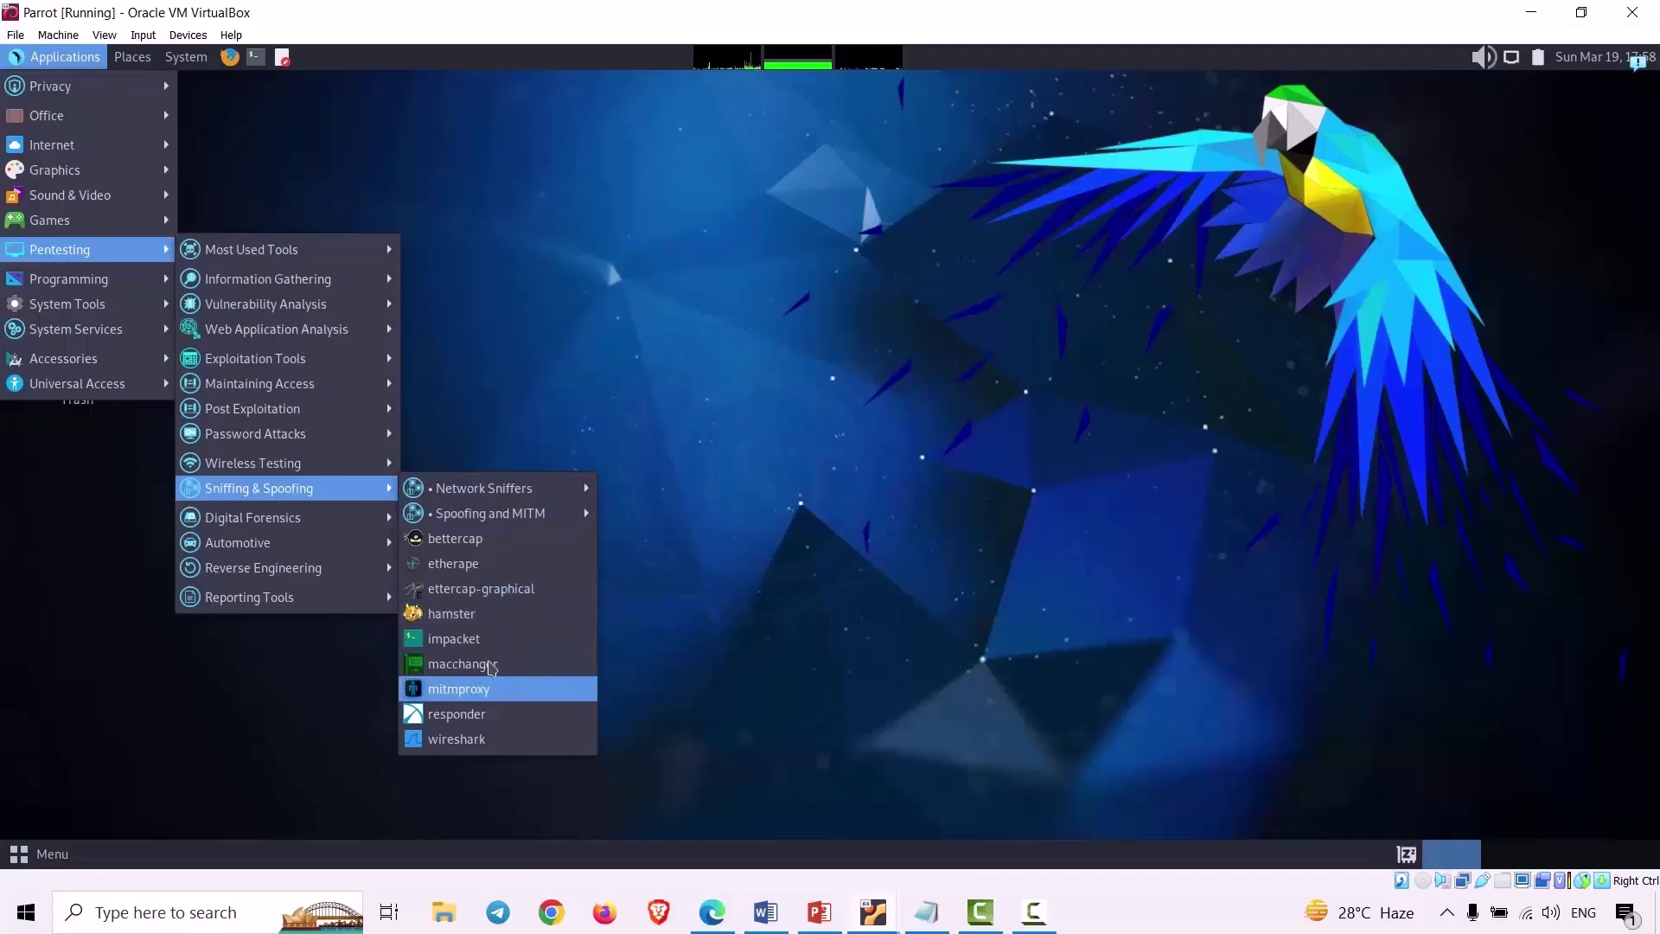
click(467, 739)
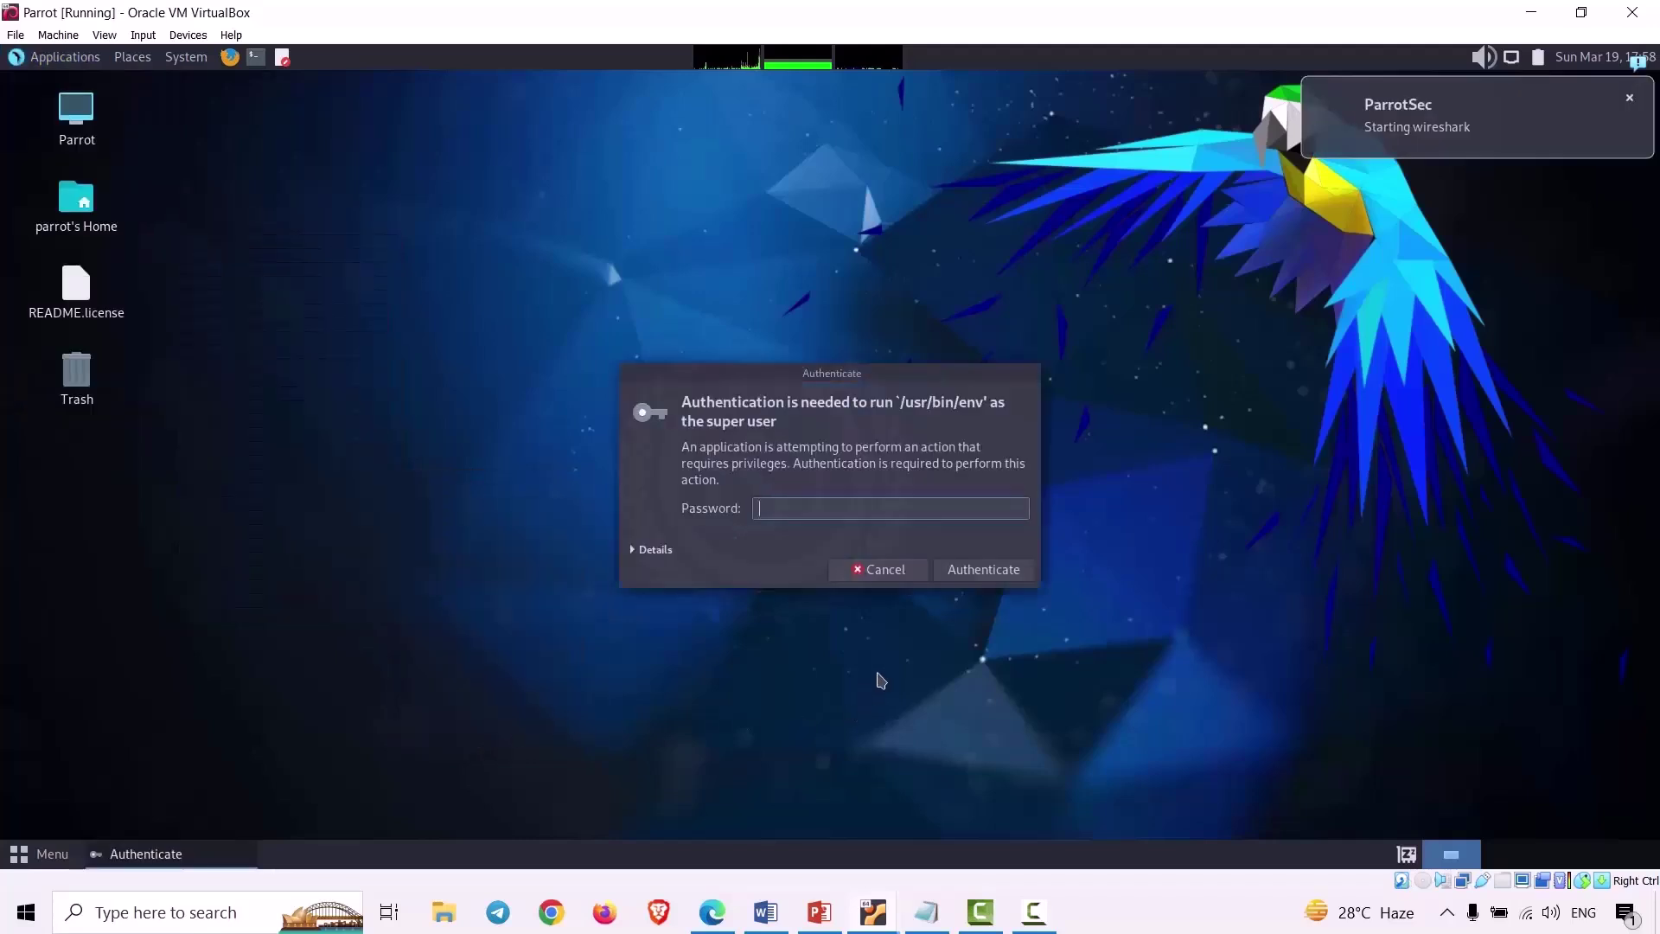
text(•••••)
key(Return)
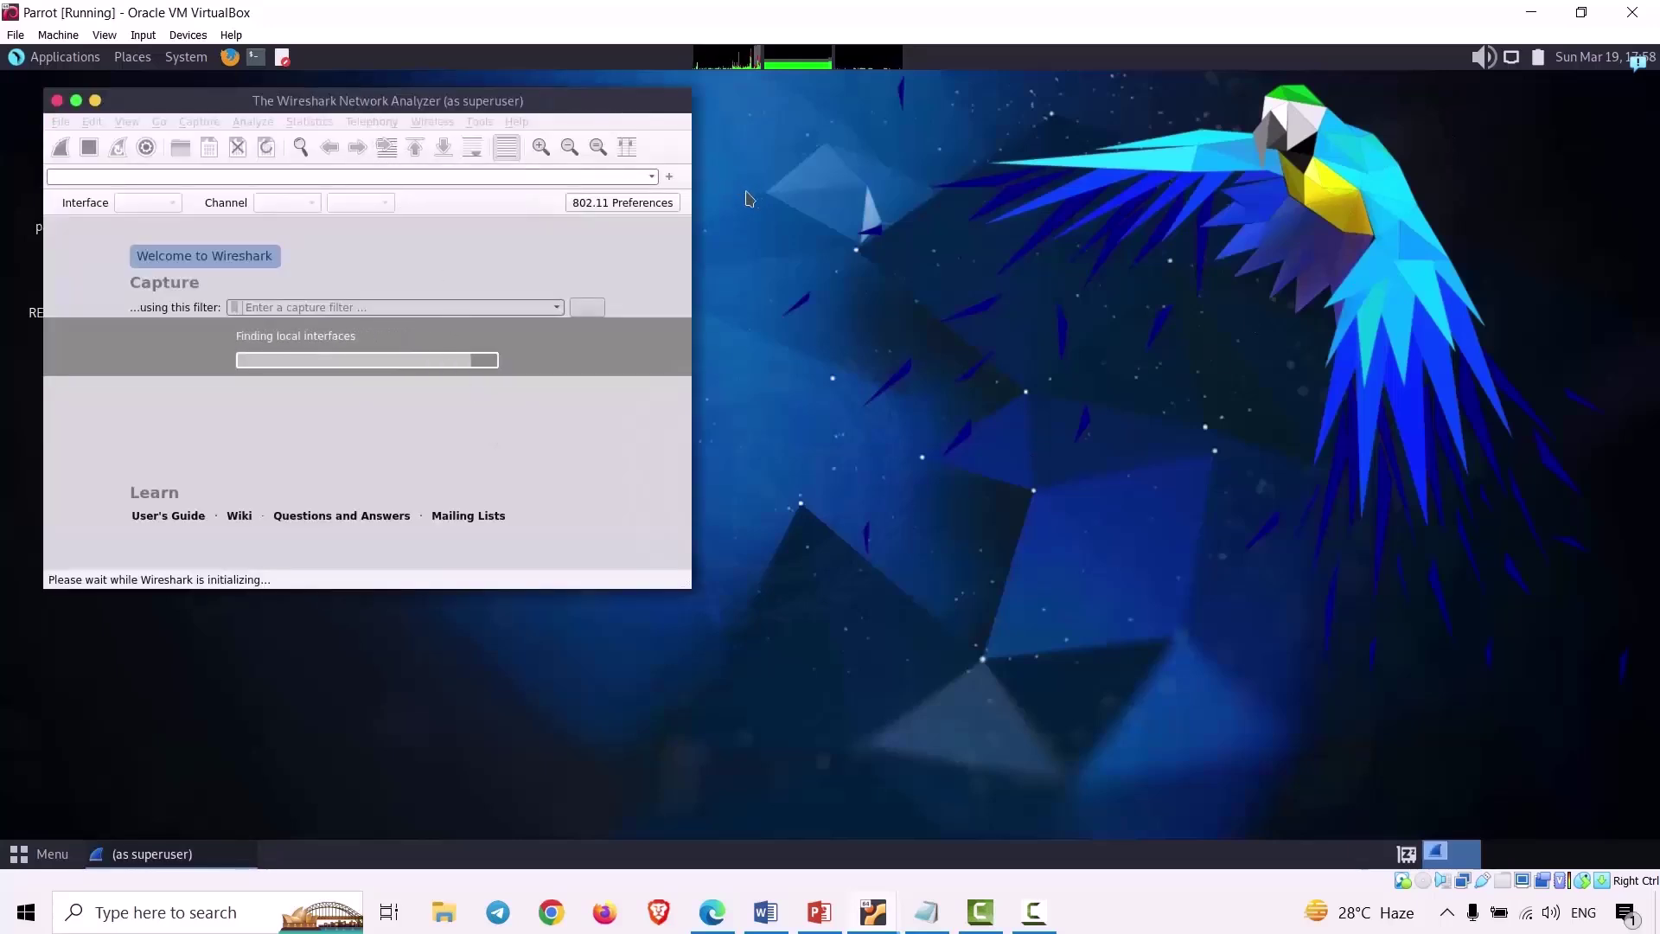
Switch to the Ubuntu virtual machine and run sudo apt install wireshark in a new terminal.
mouse_move(926, 912)
click(587, 826)
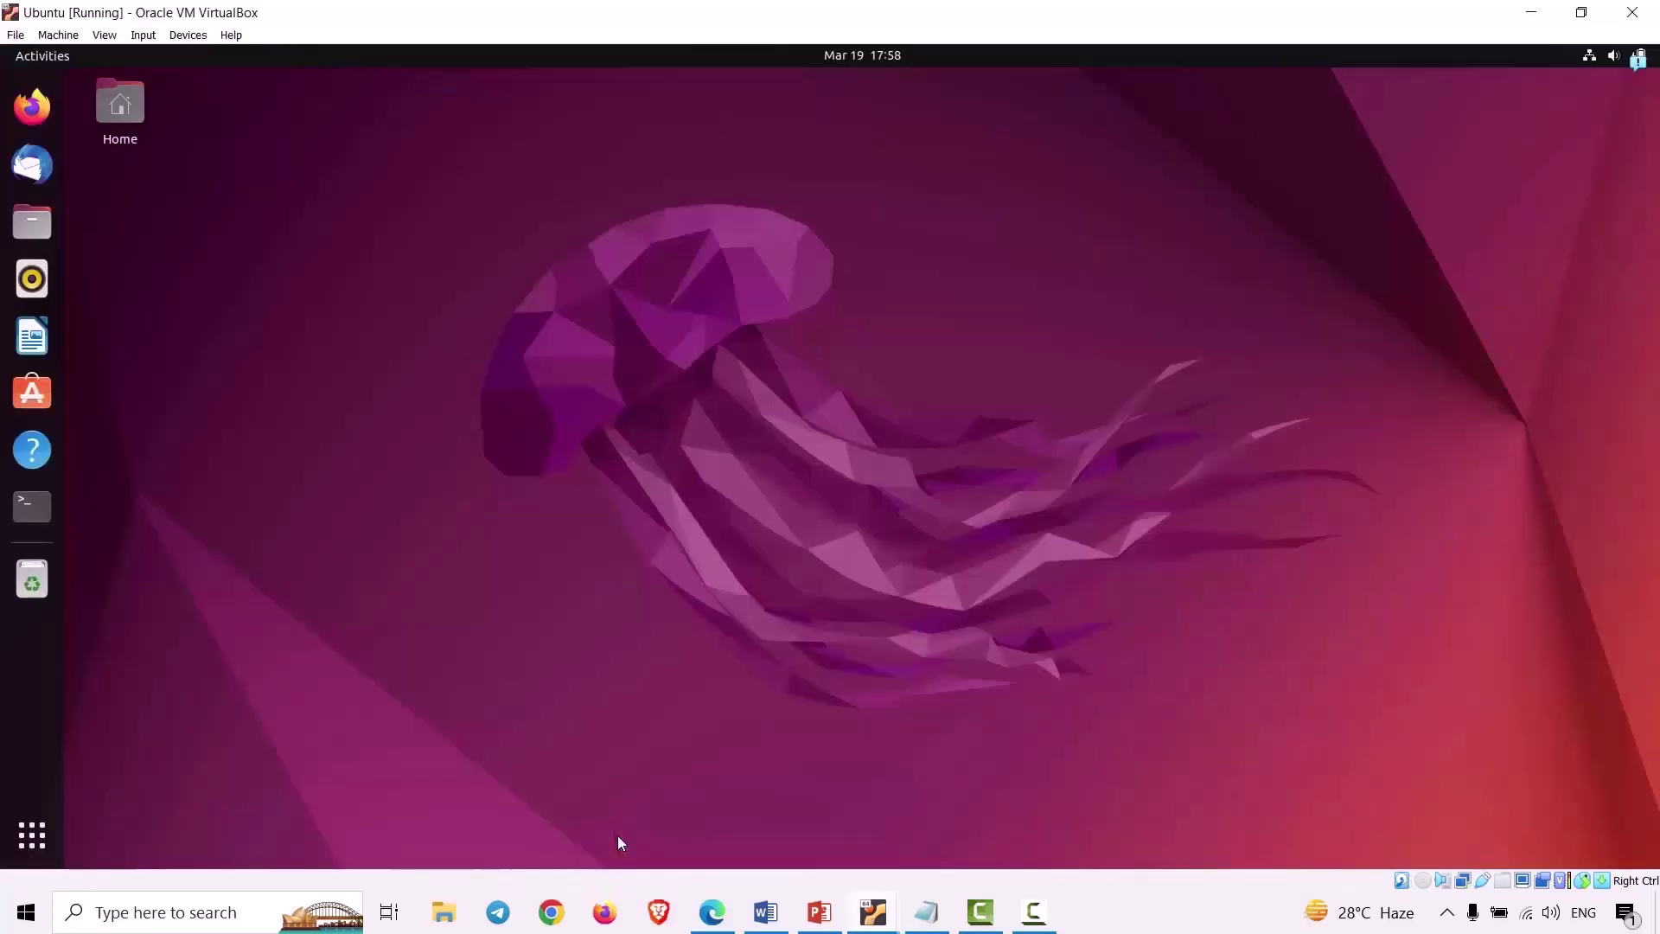
key(ctrl+alt+t)
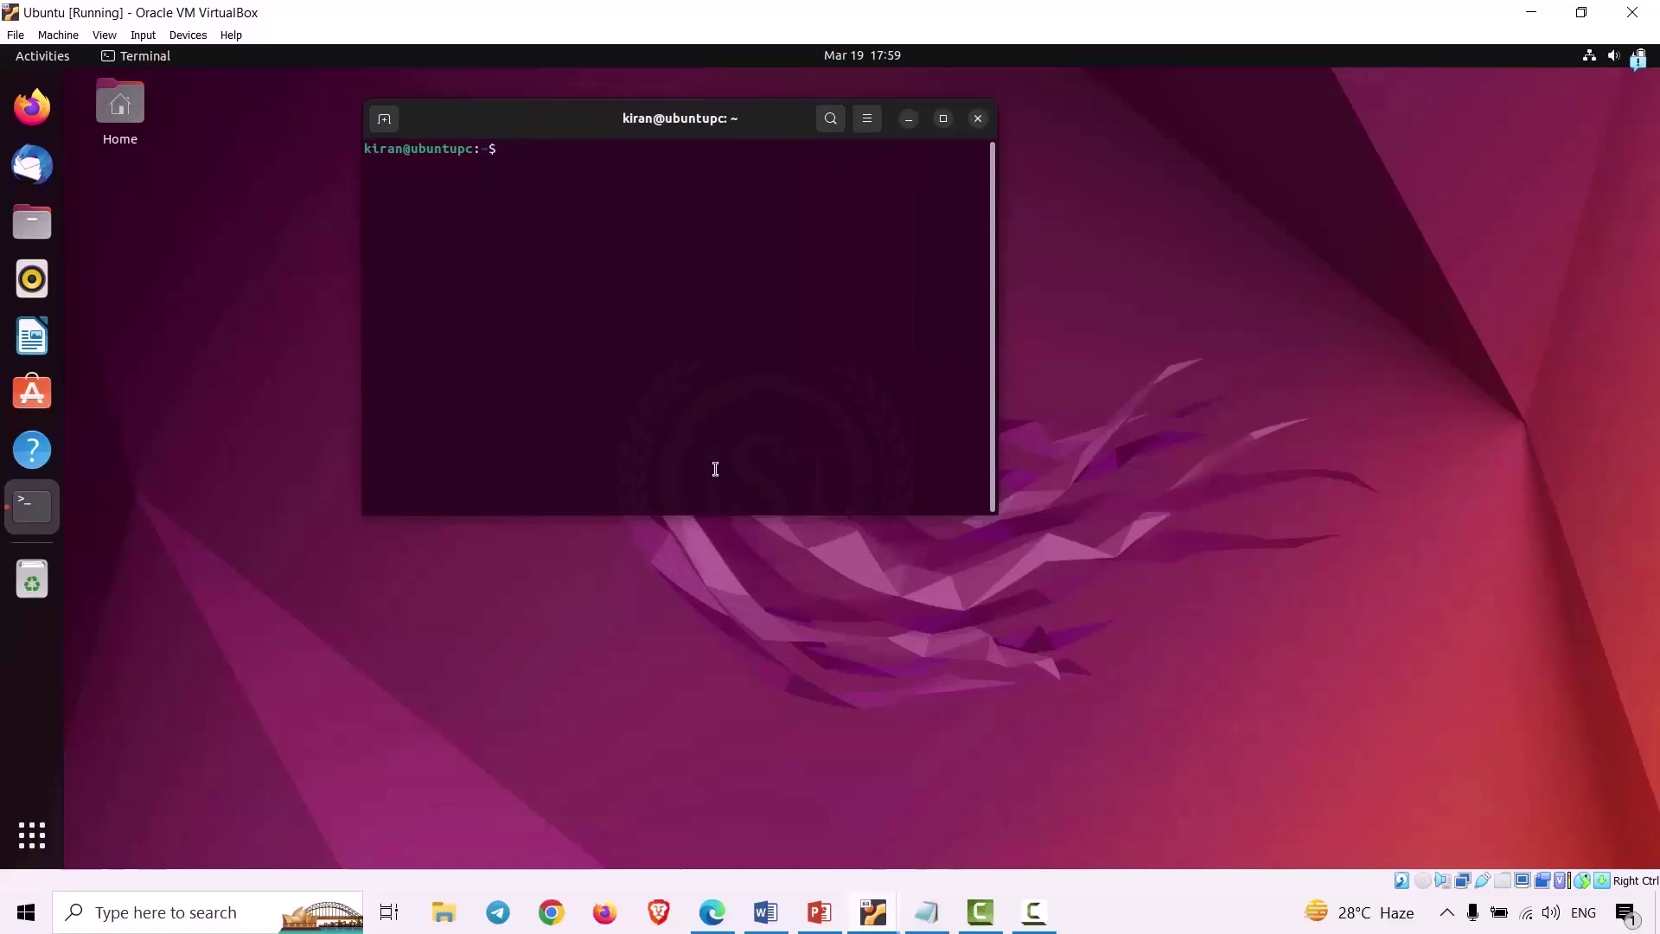
text(sudo apt in)
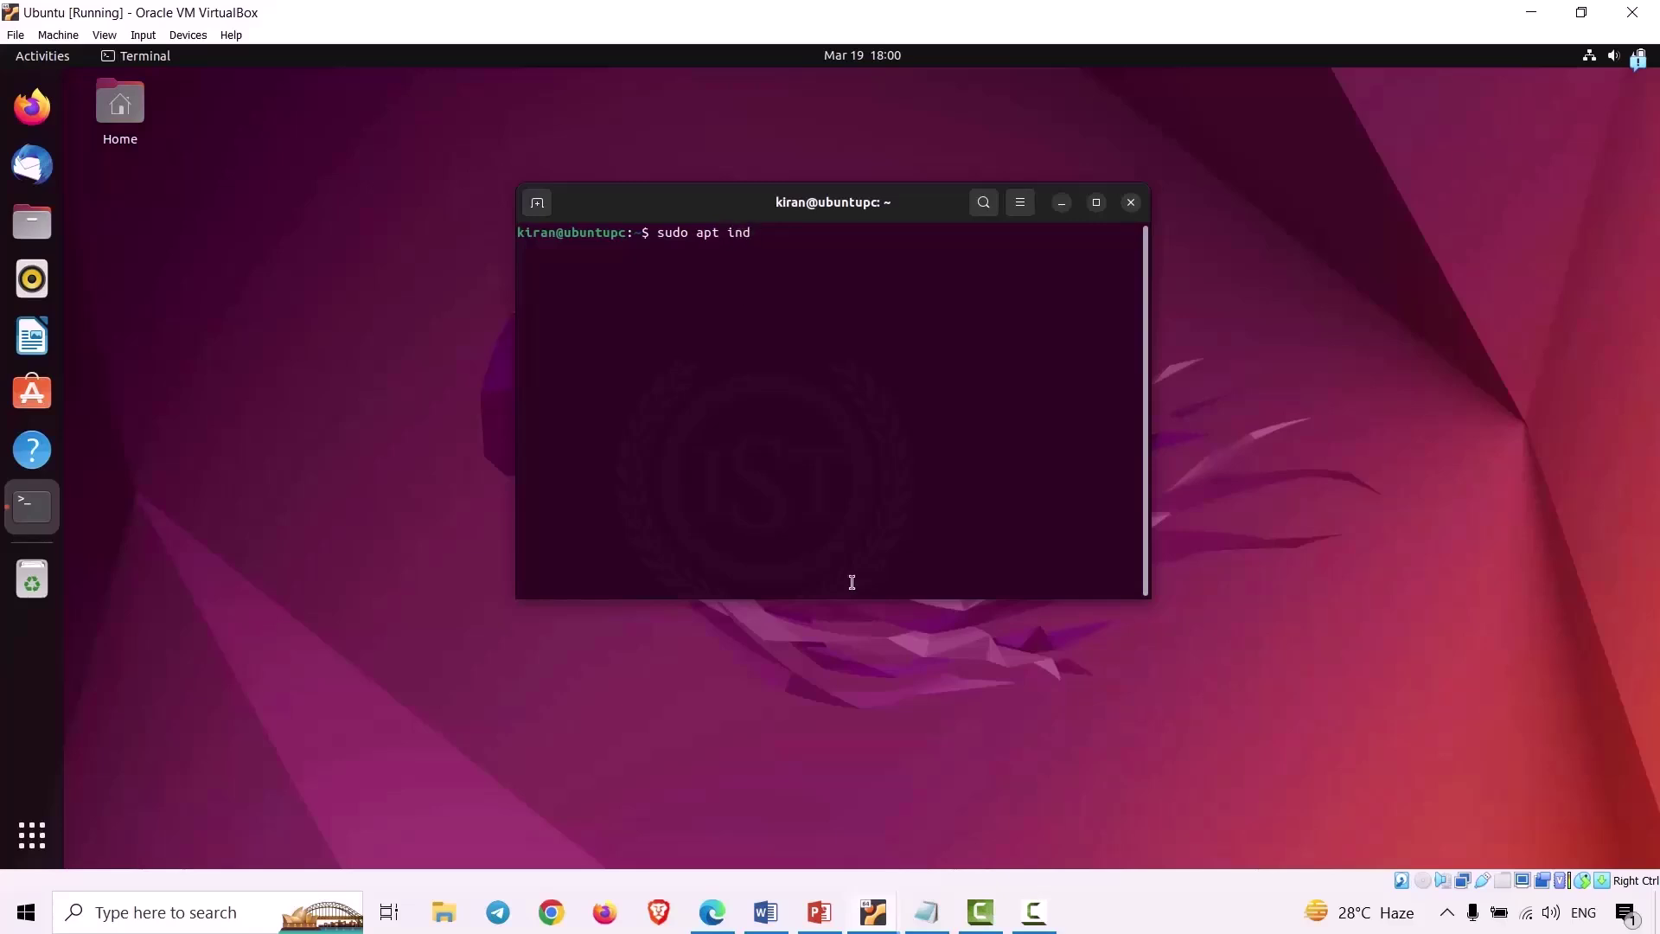
text(stall wireshark)
key(Return)
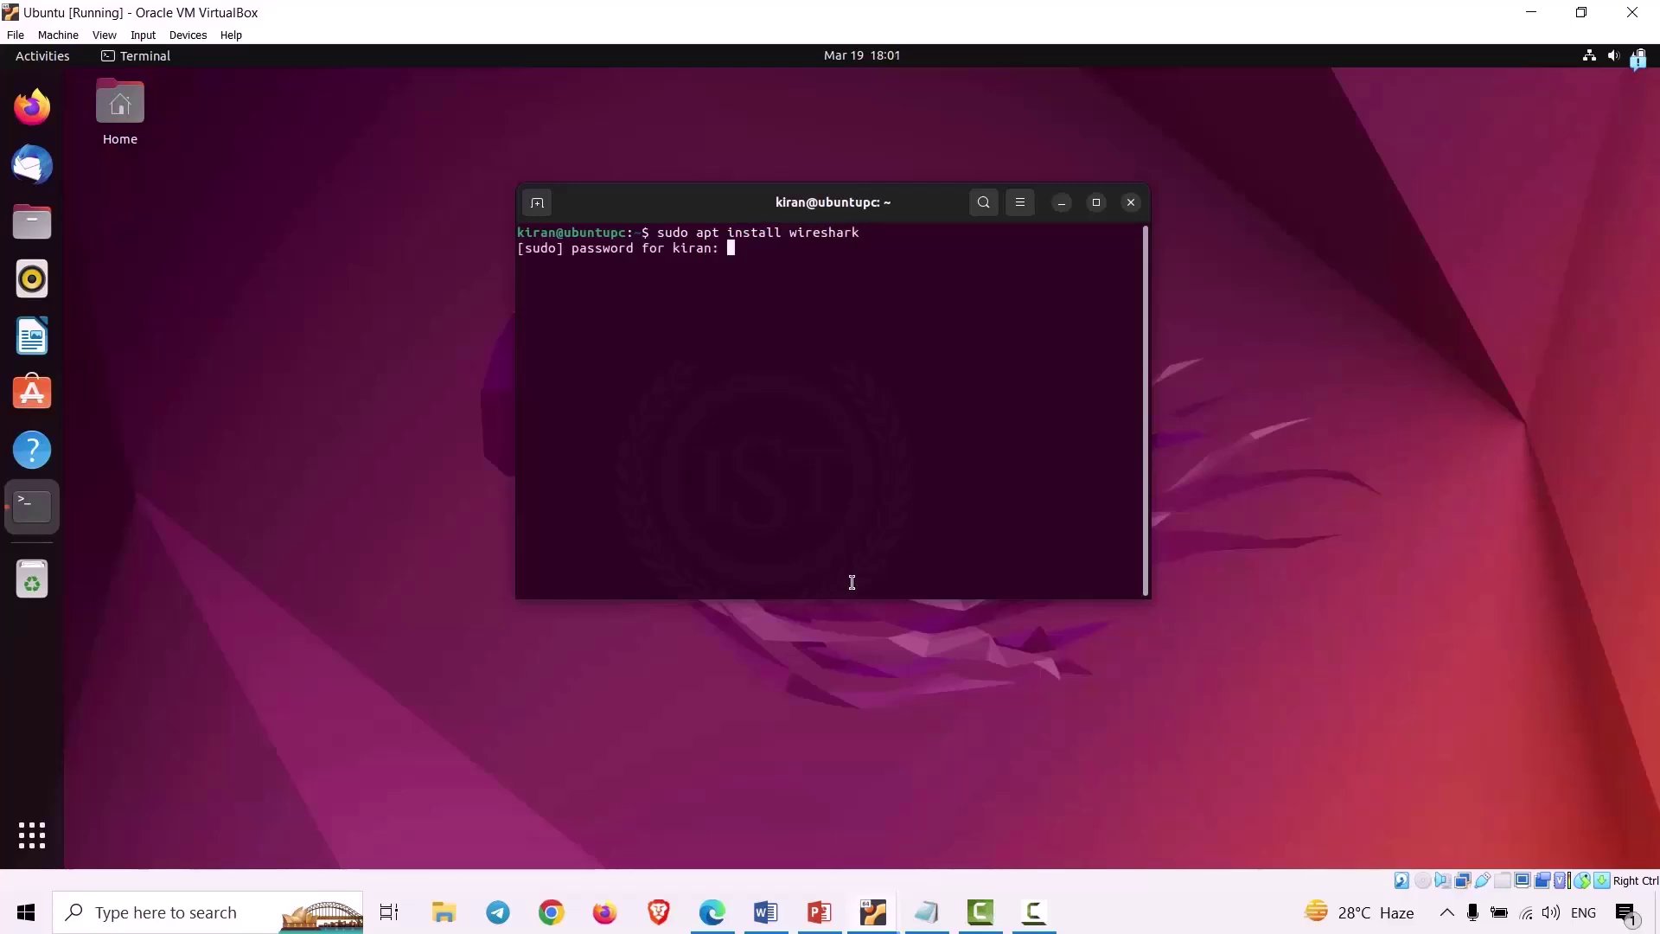
Submit the sudo password, confirm the installation with y, and answer No to letting non-superusers capture packets.
key(Return)
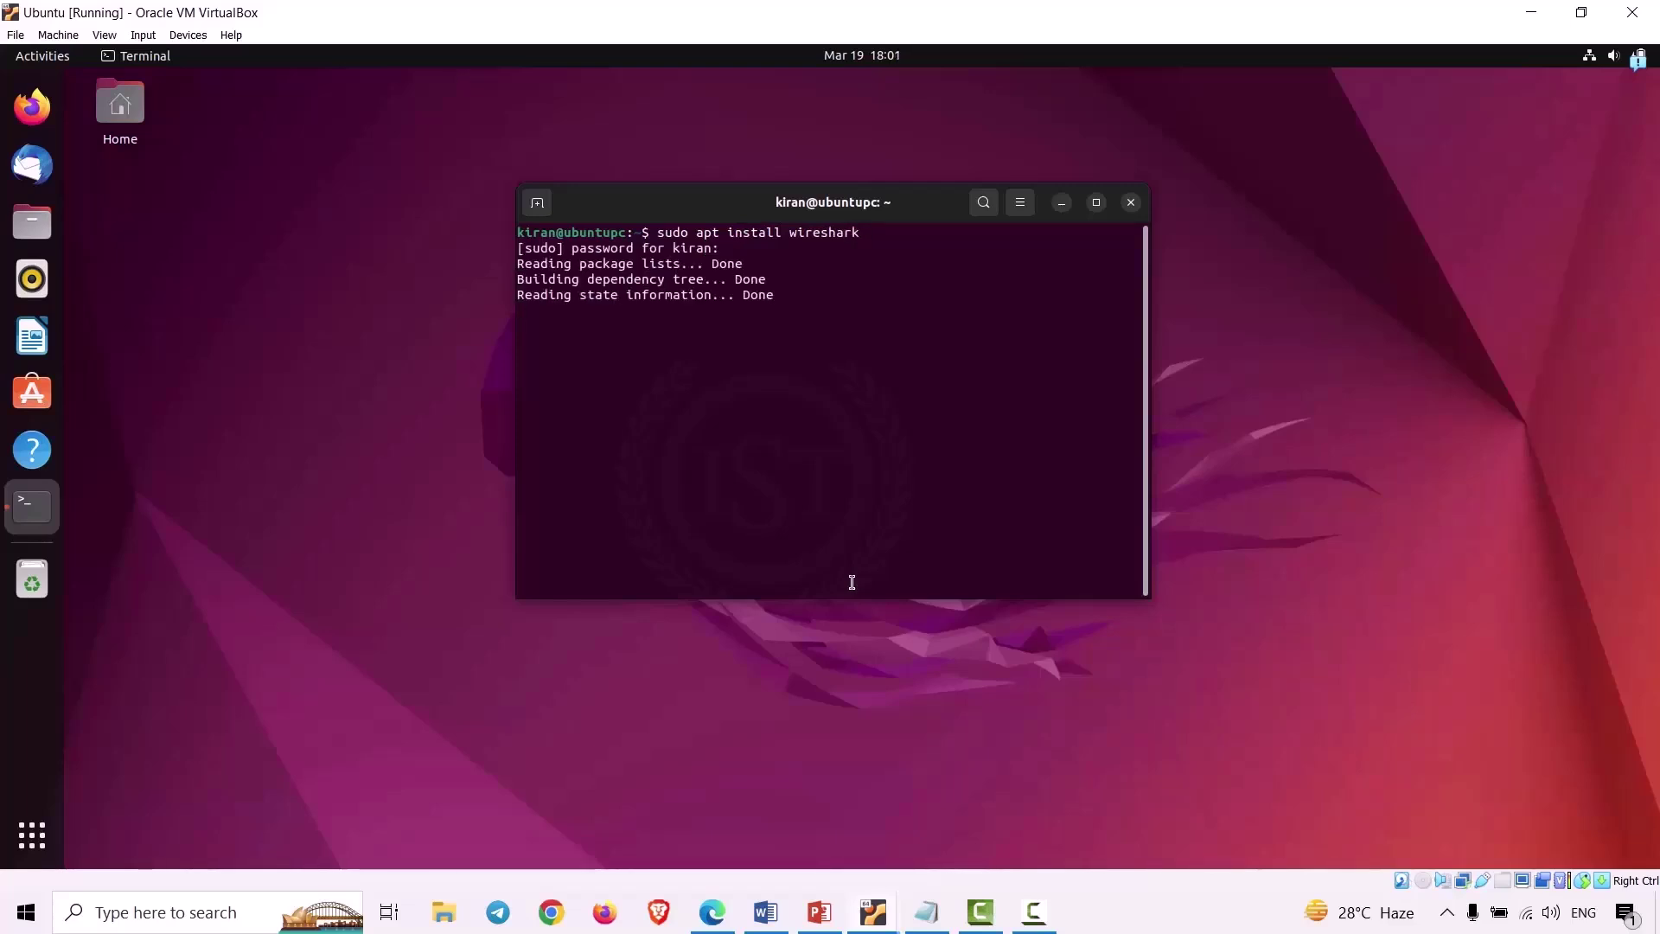
text(y)
key(Return)
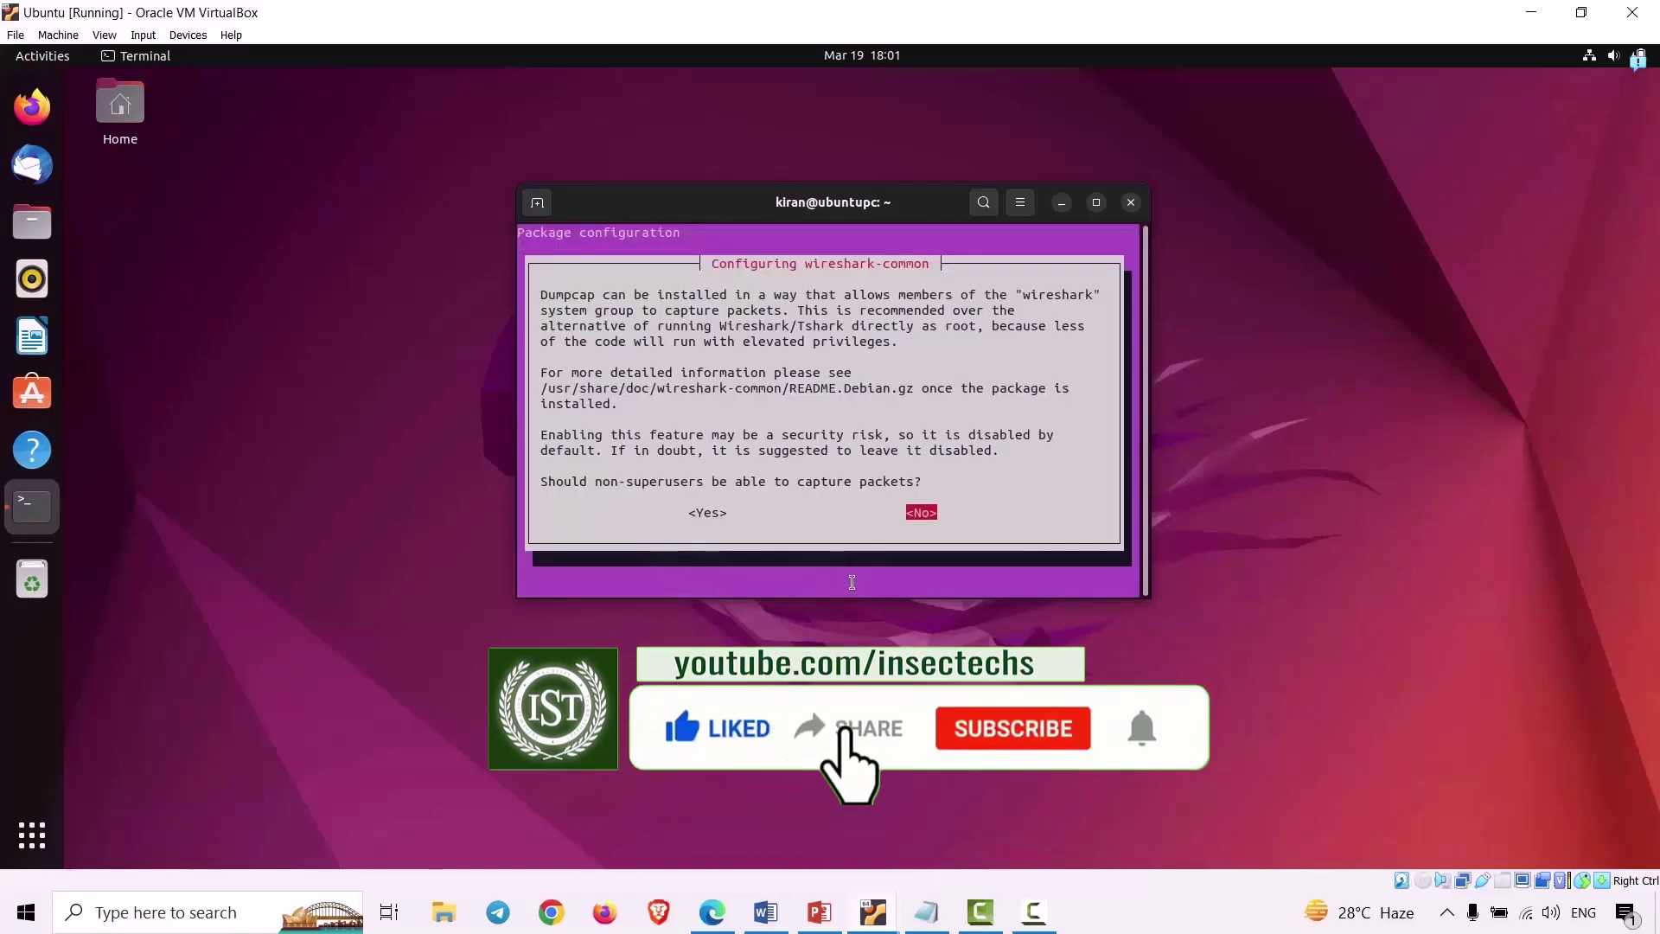
key(Left)
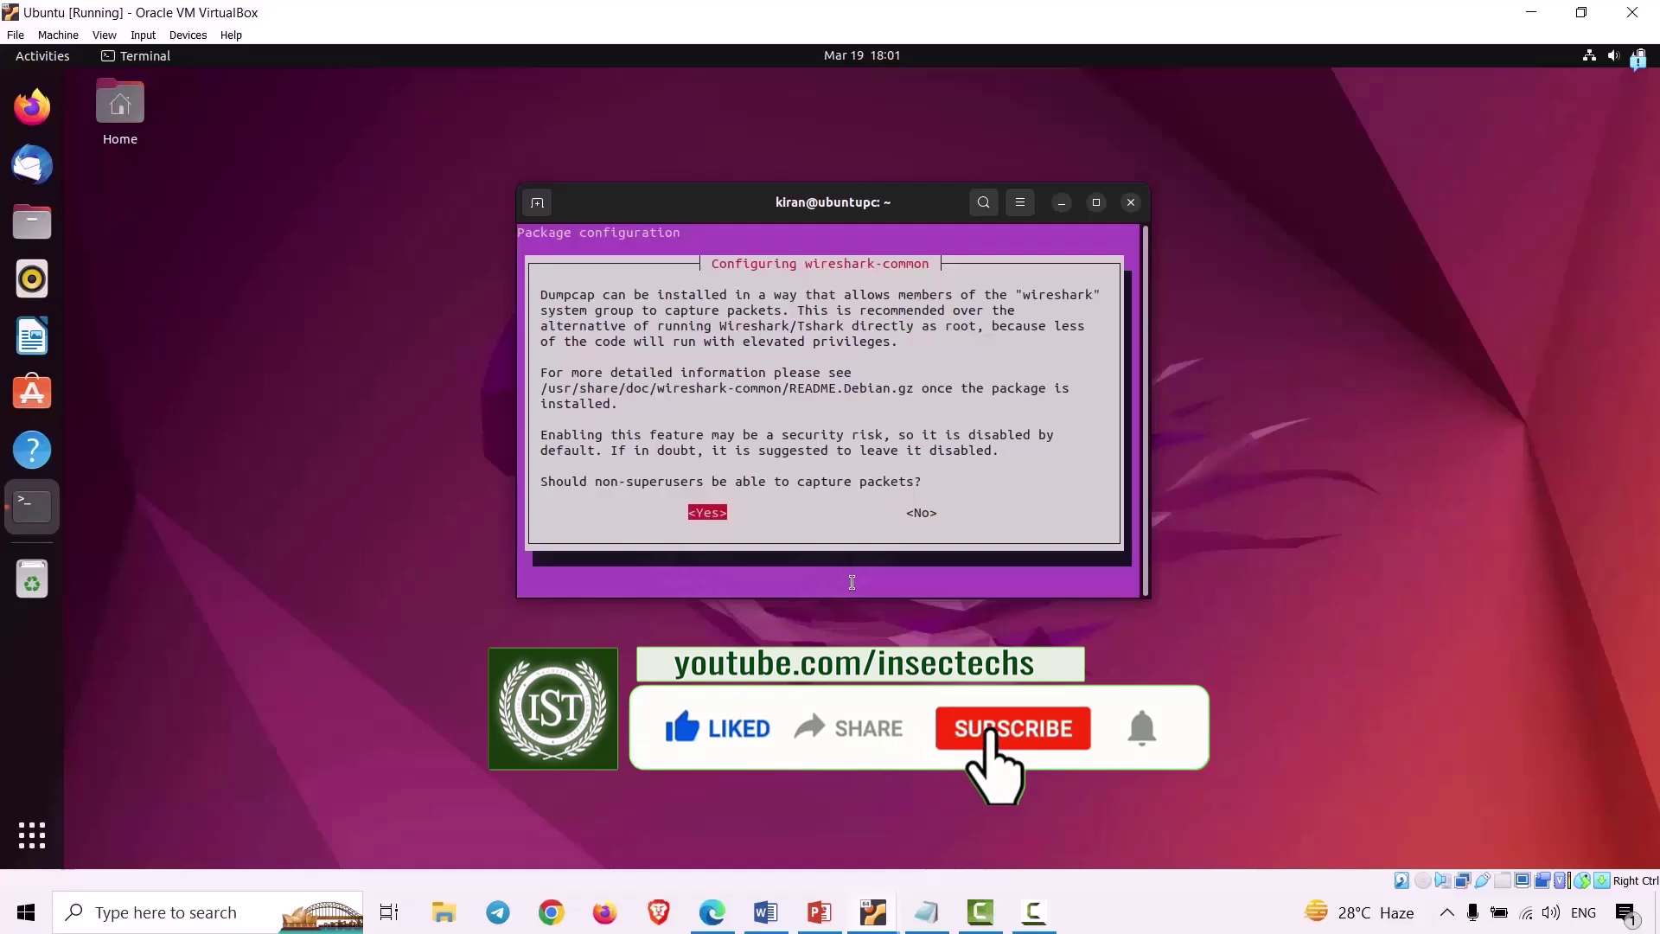
key(Right)
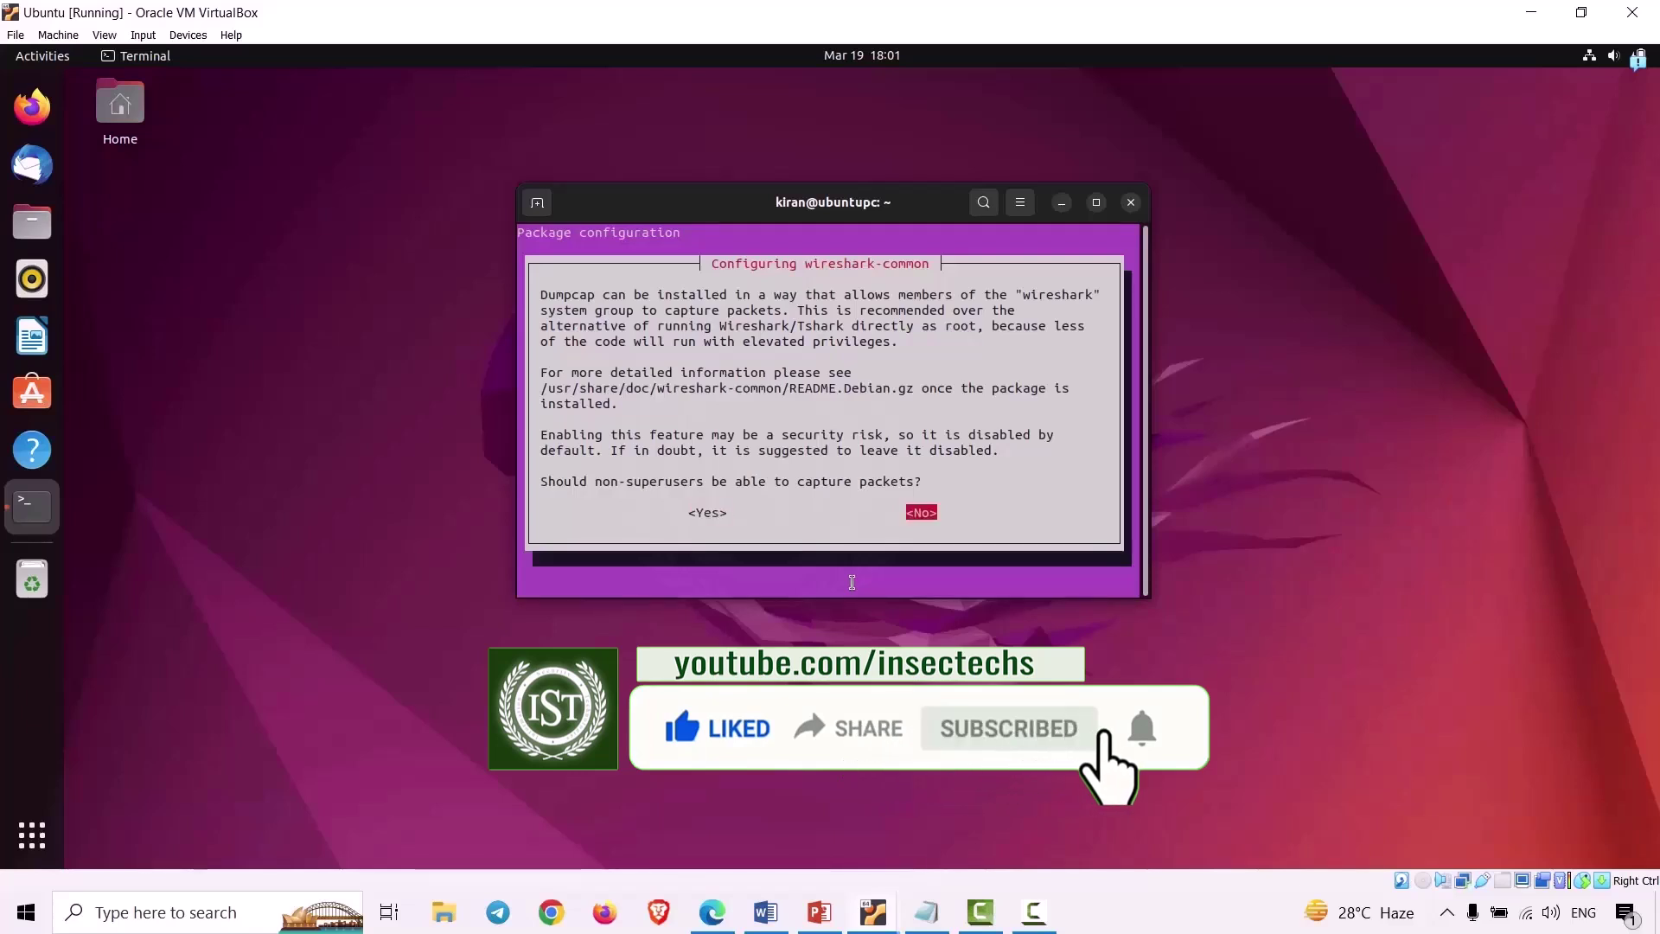
key(Return)
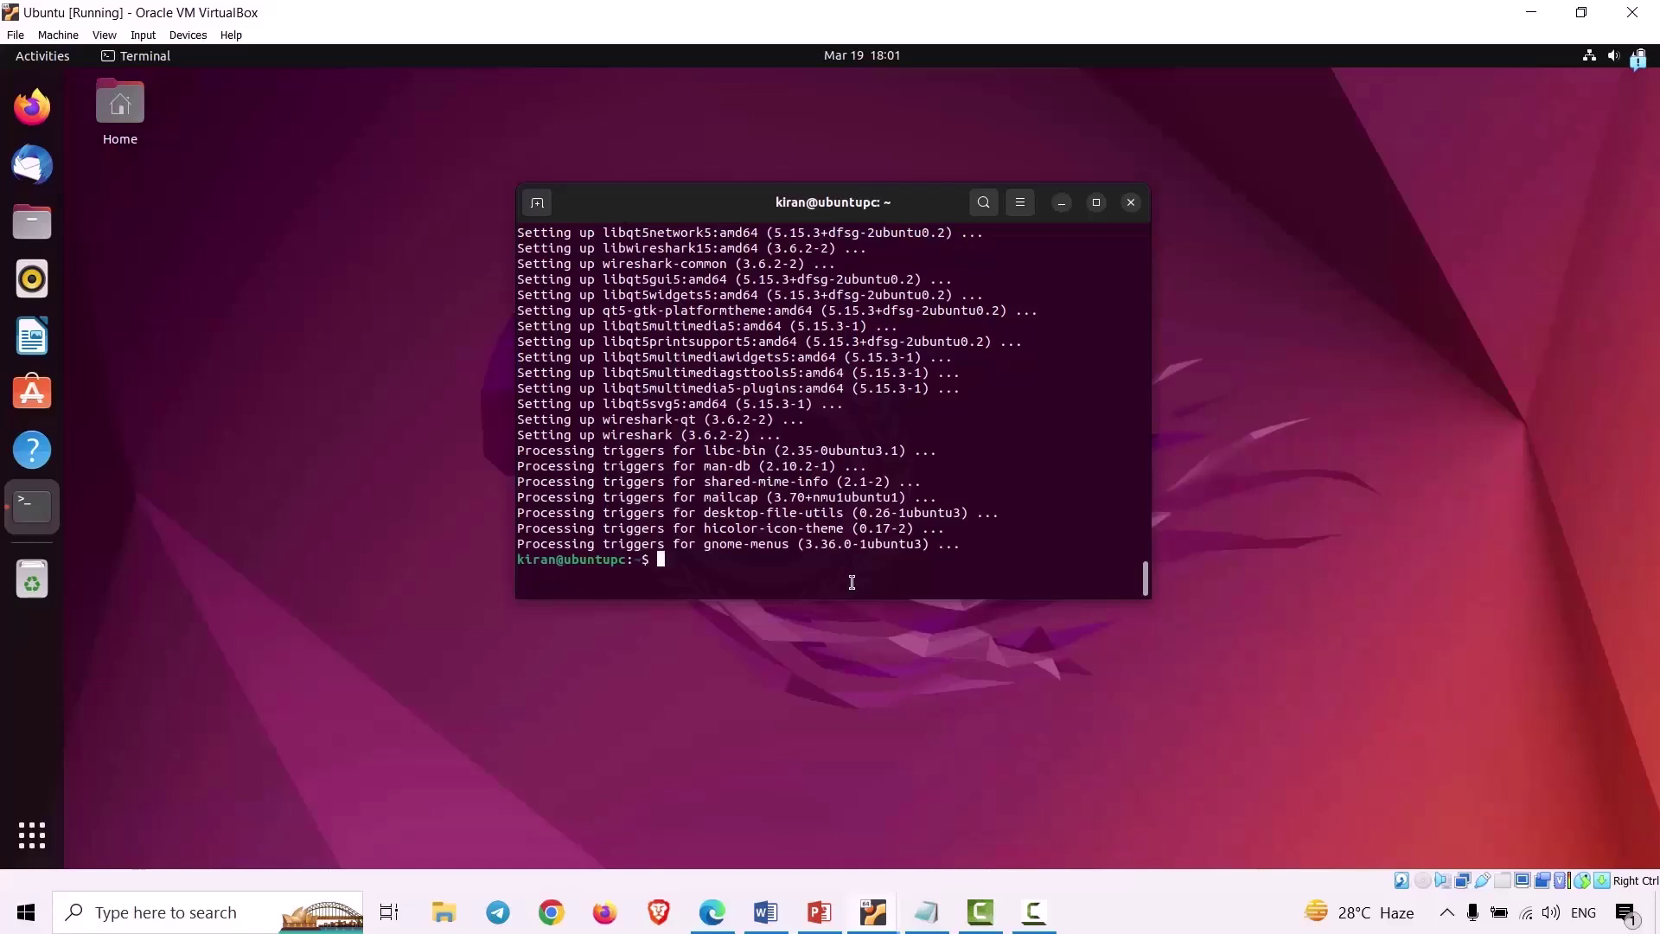
Launch Wireshark from the Ubuntu terminal with the wireshark command and maximize its window.
text(wireshark)
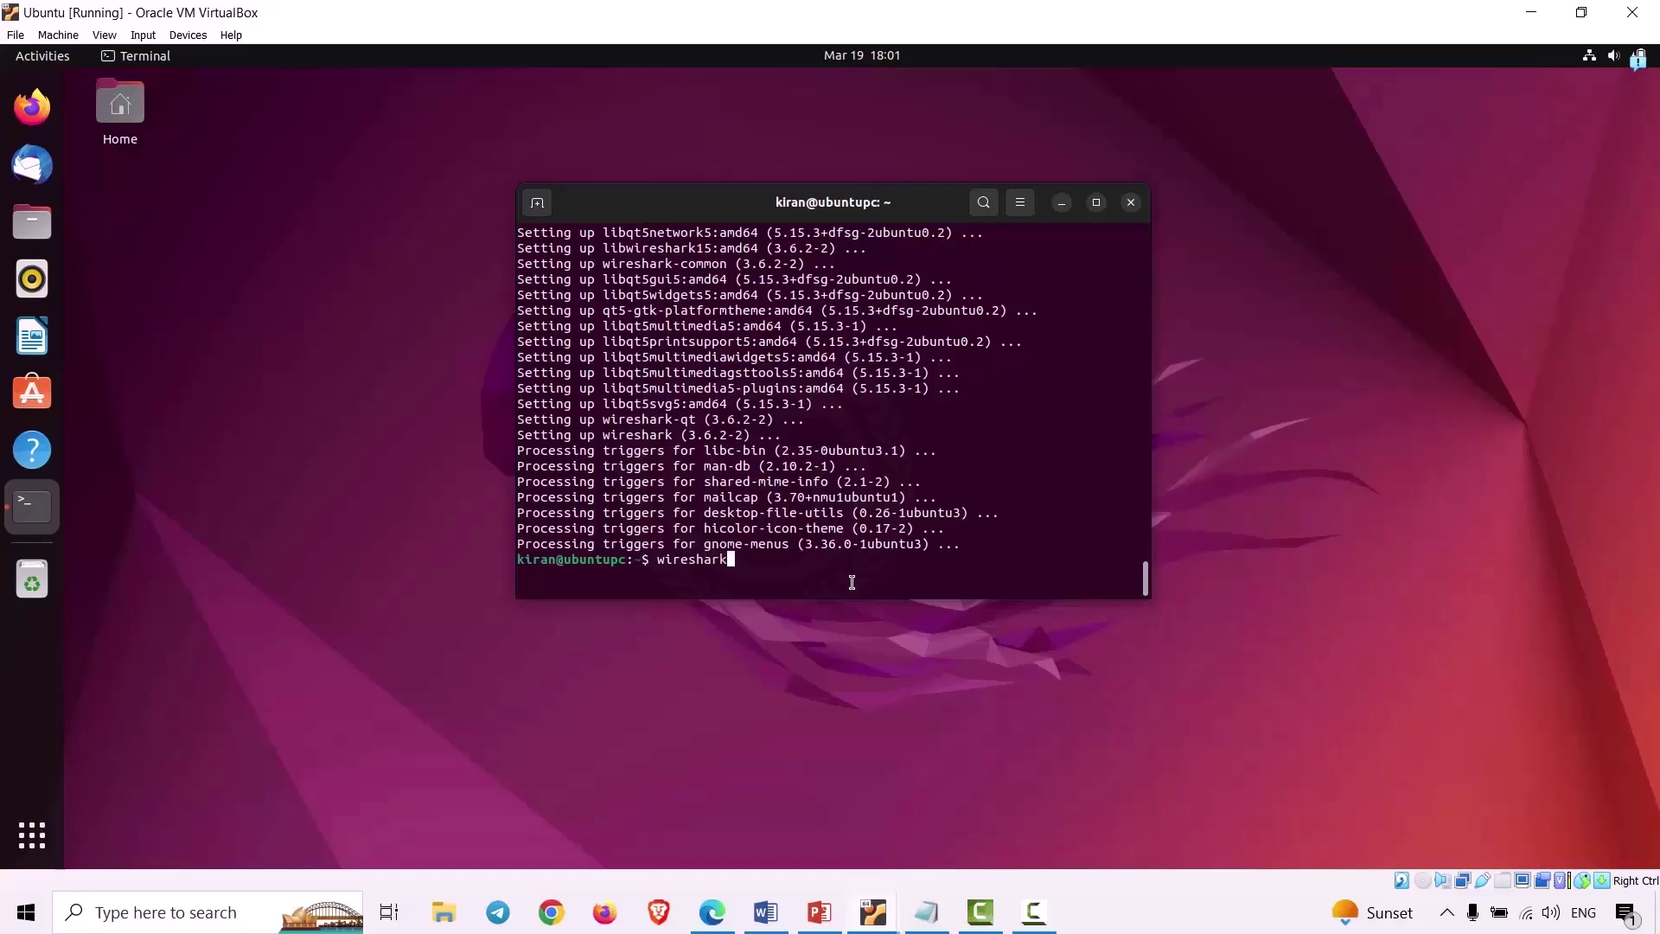
key(Return)
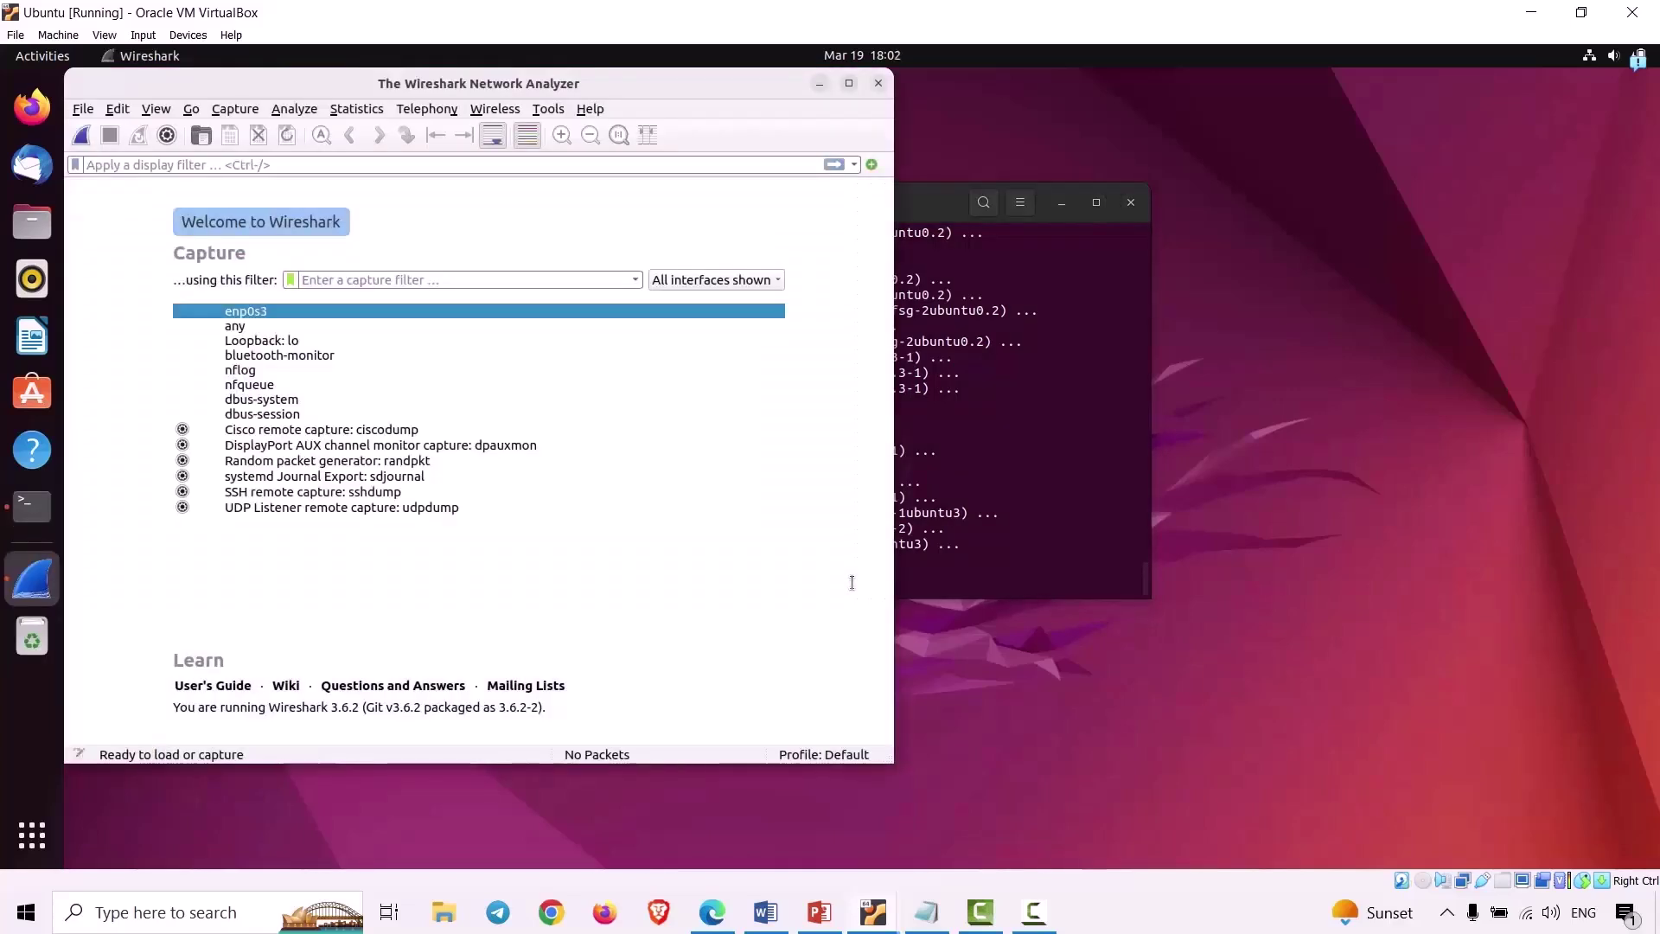
double_click(524, 84)
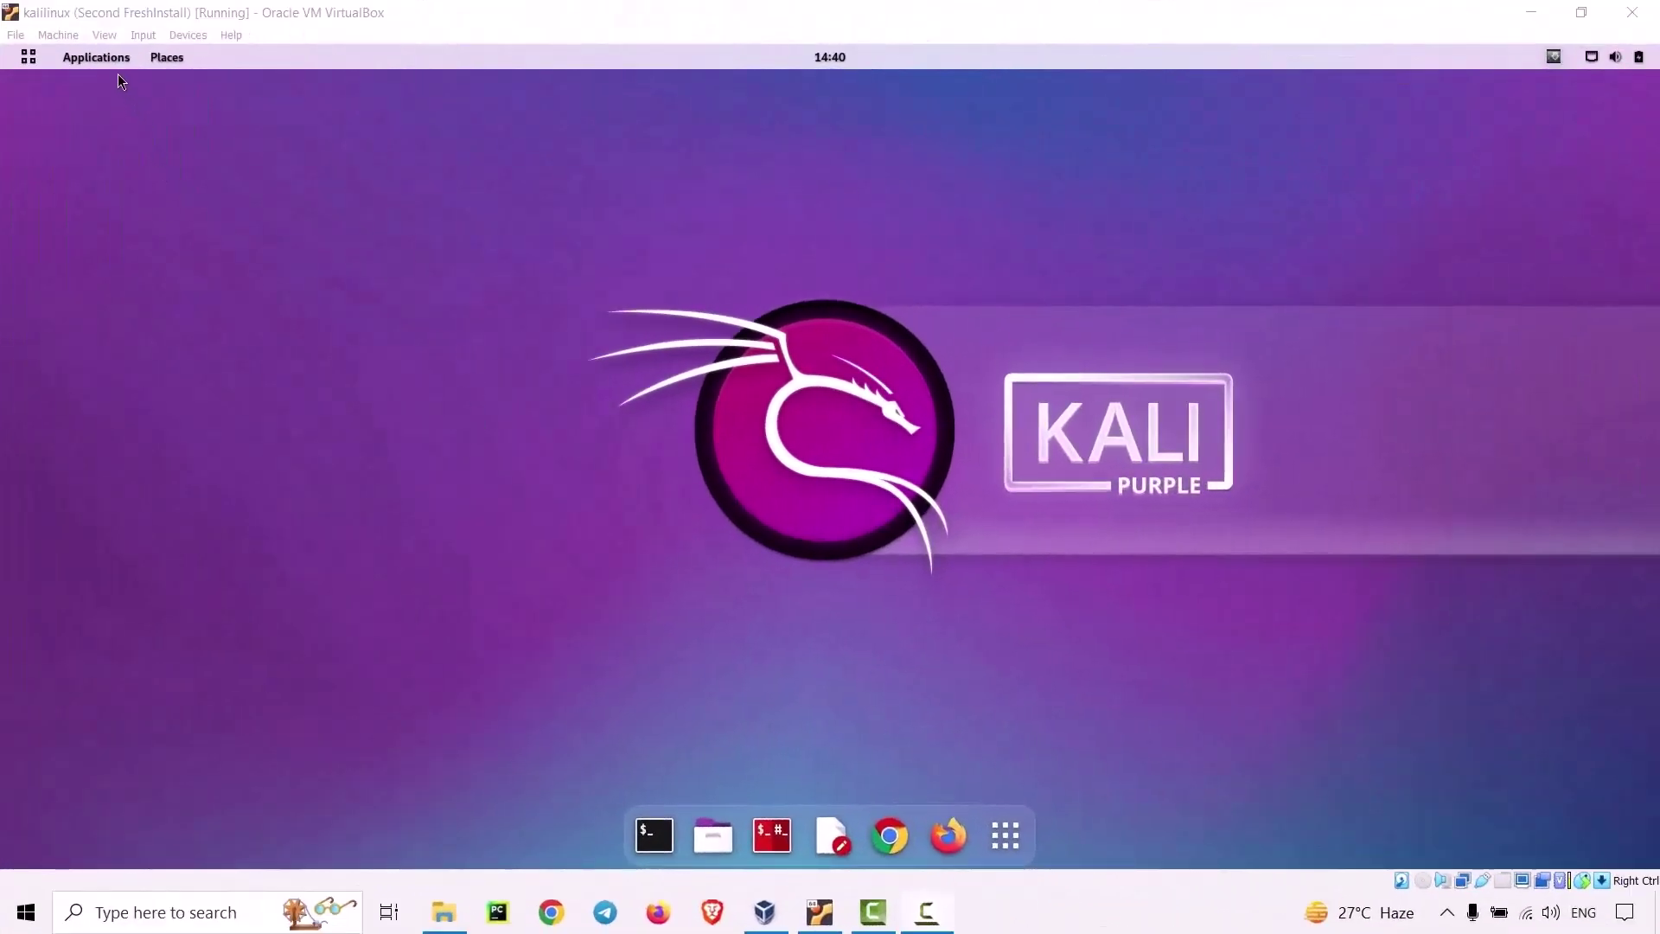
Launch wireshark from the 09 - Sniffing & Spoofing applications in the Kali Purple virtual machine and maximize its window.
click(96, 58)
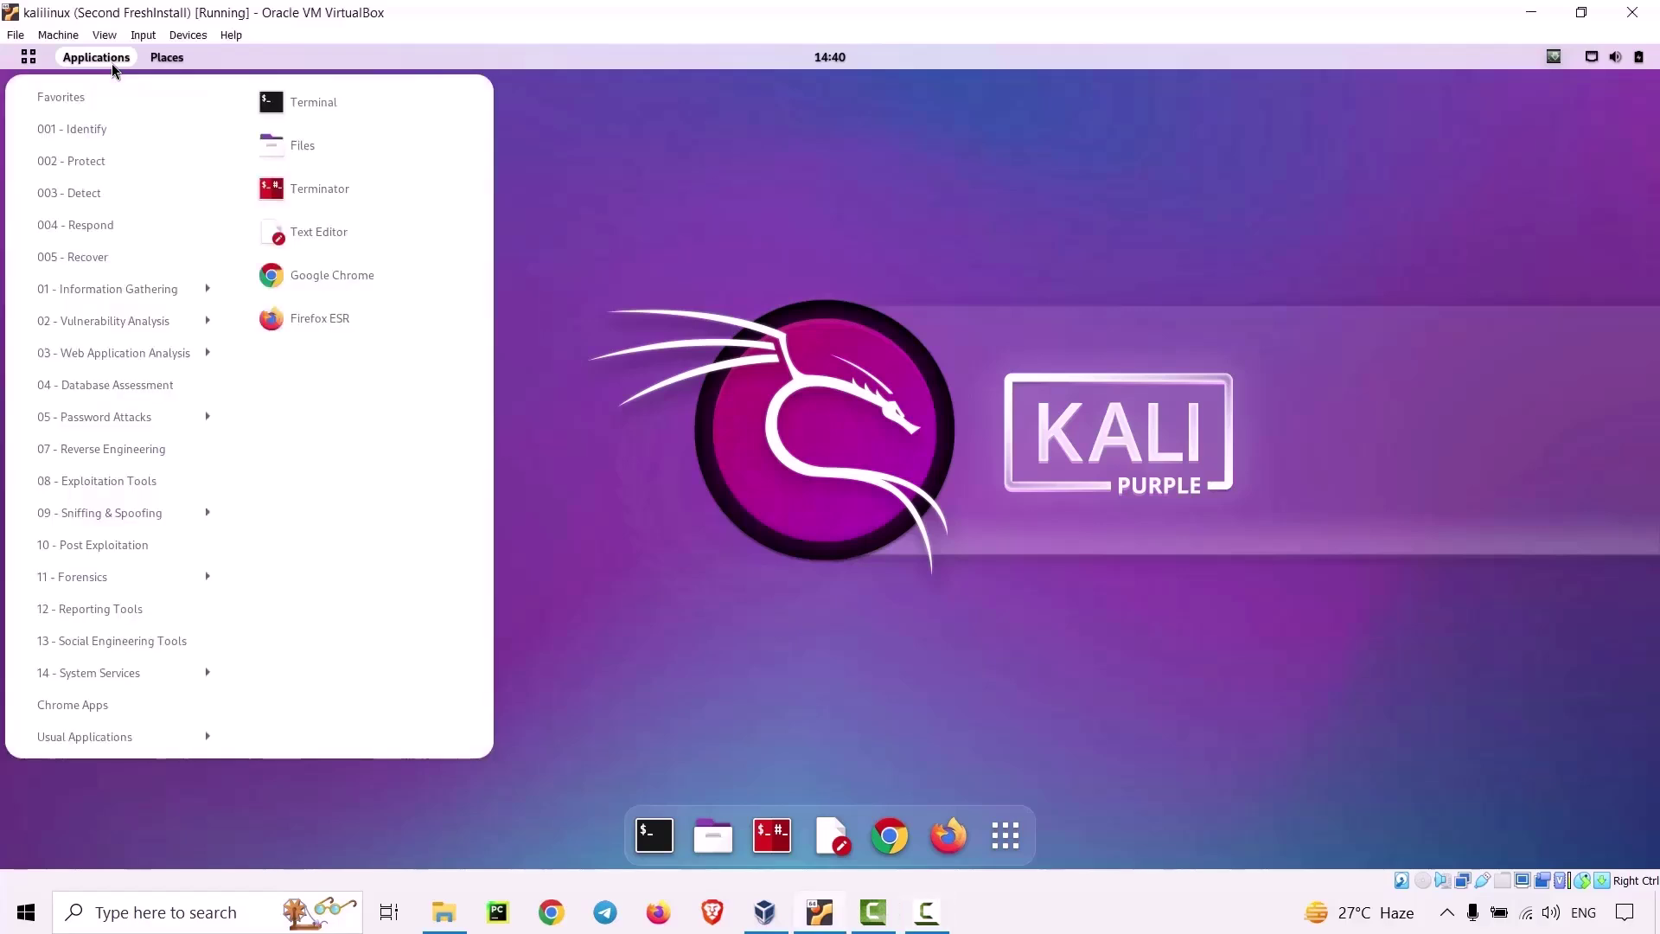
mouse_move(95, 491)
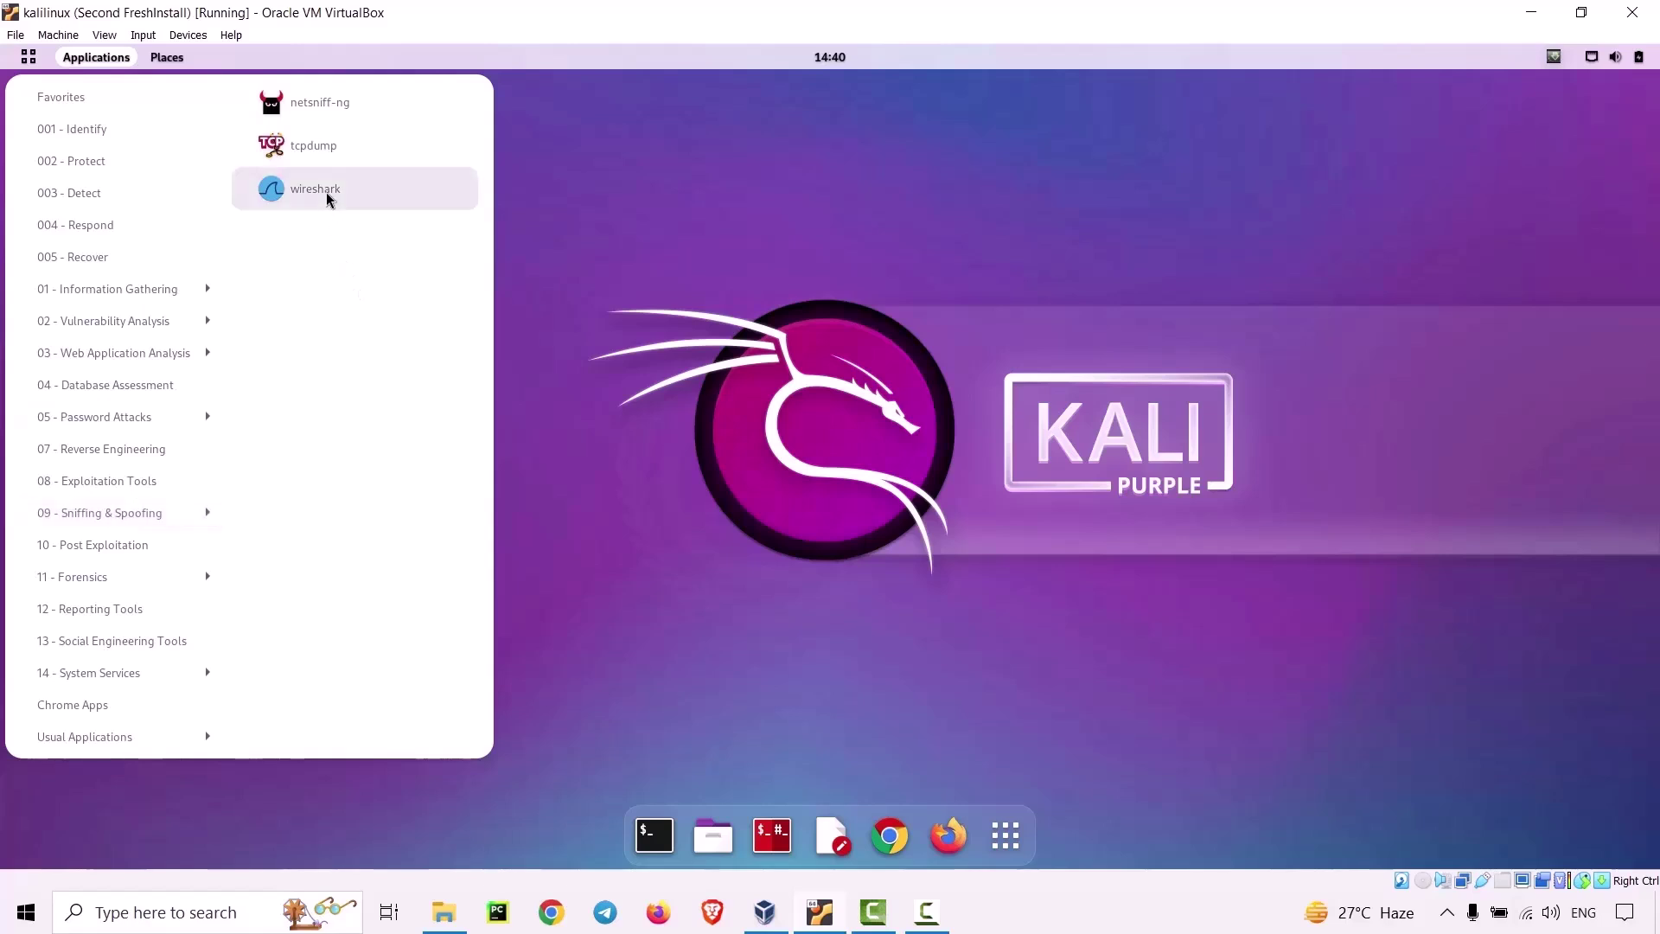
click(326, 194)
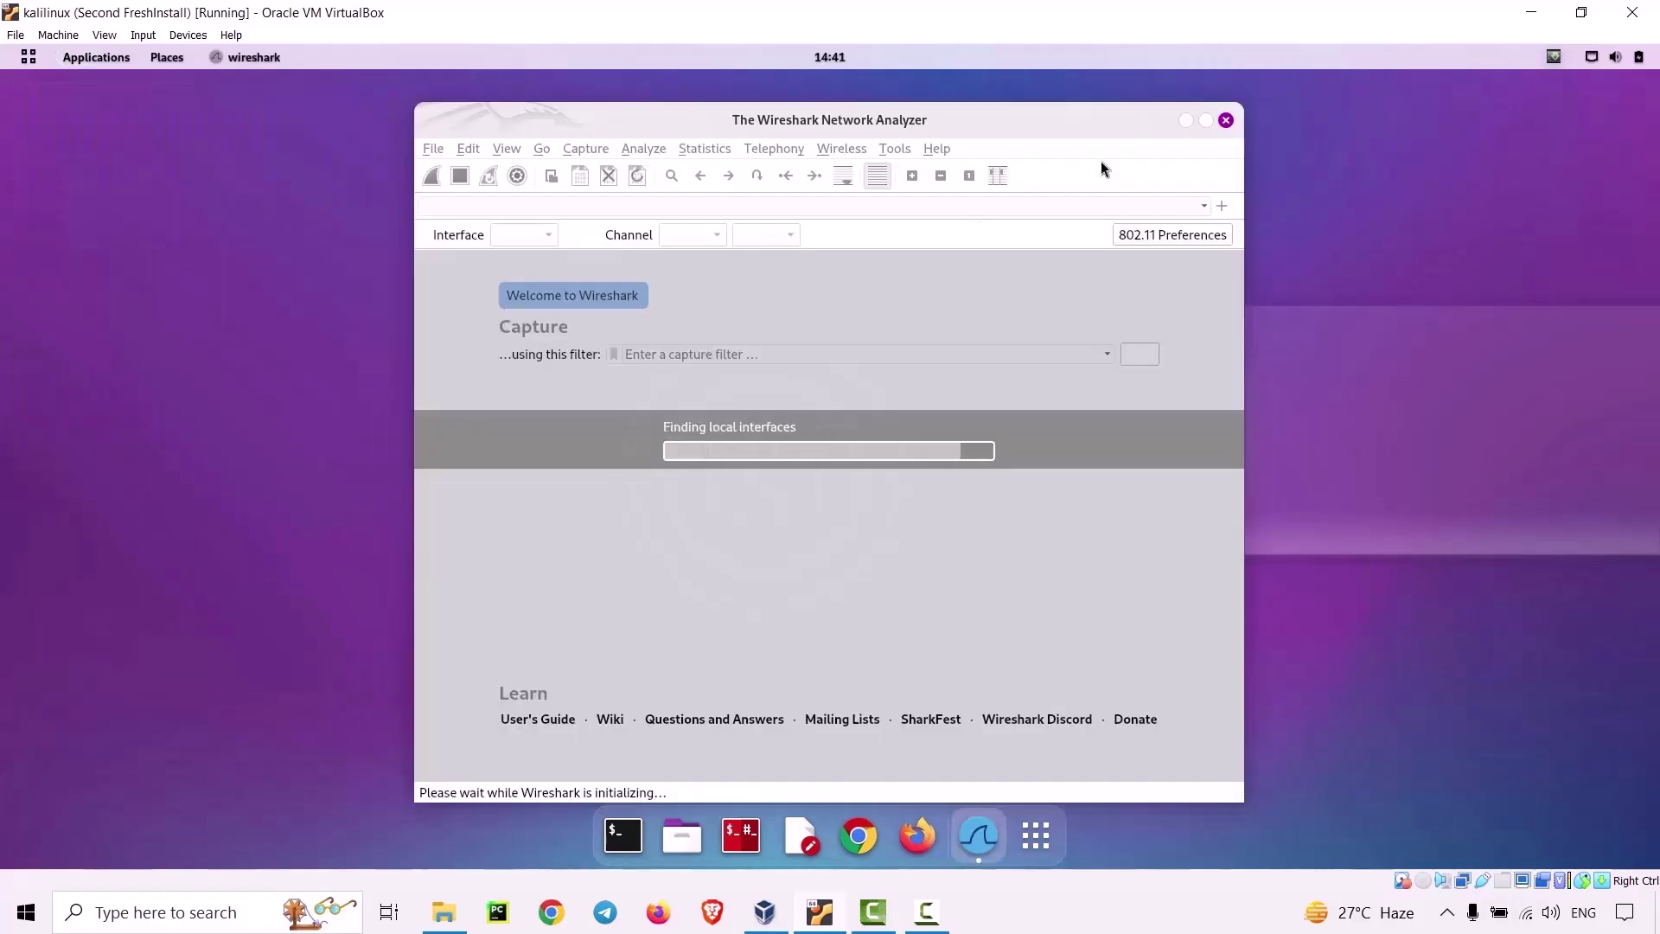
click(1204, 121)
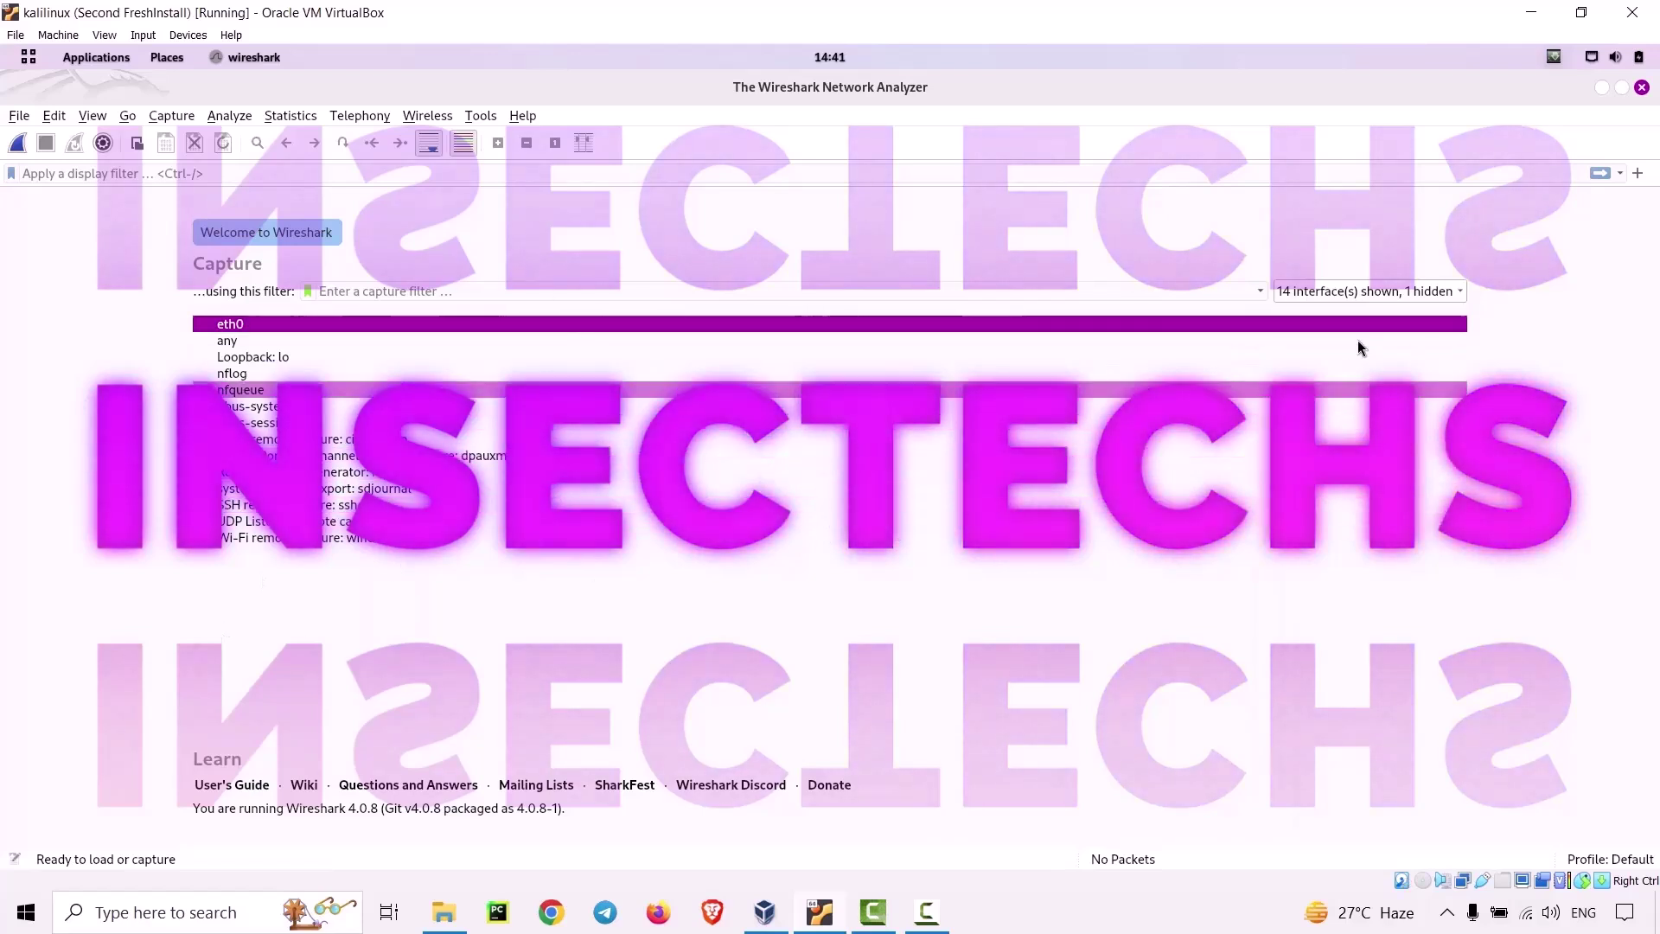
Enable Show hidden interfaces in Wireshark's interface type filter and return to the capture interface list.
click(1372, 292)
click(1331, 338)
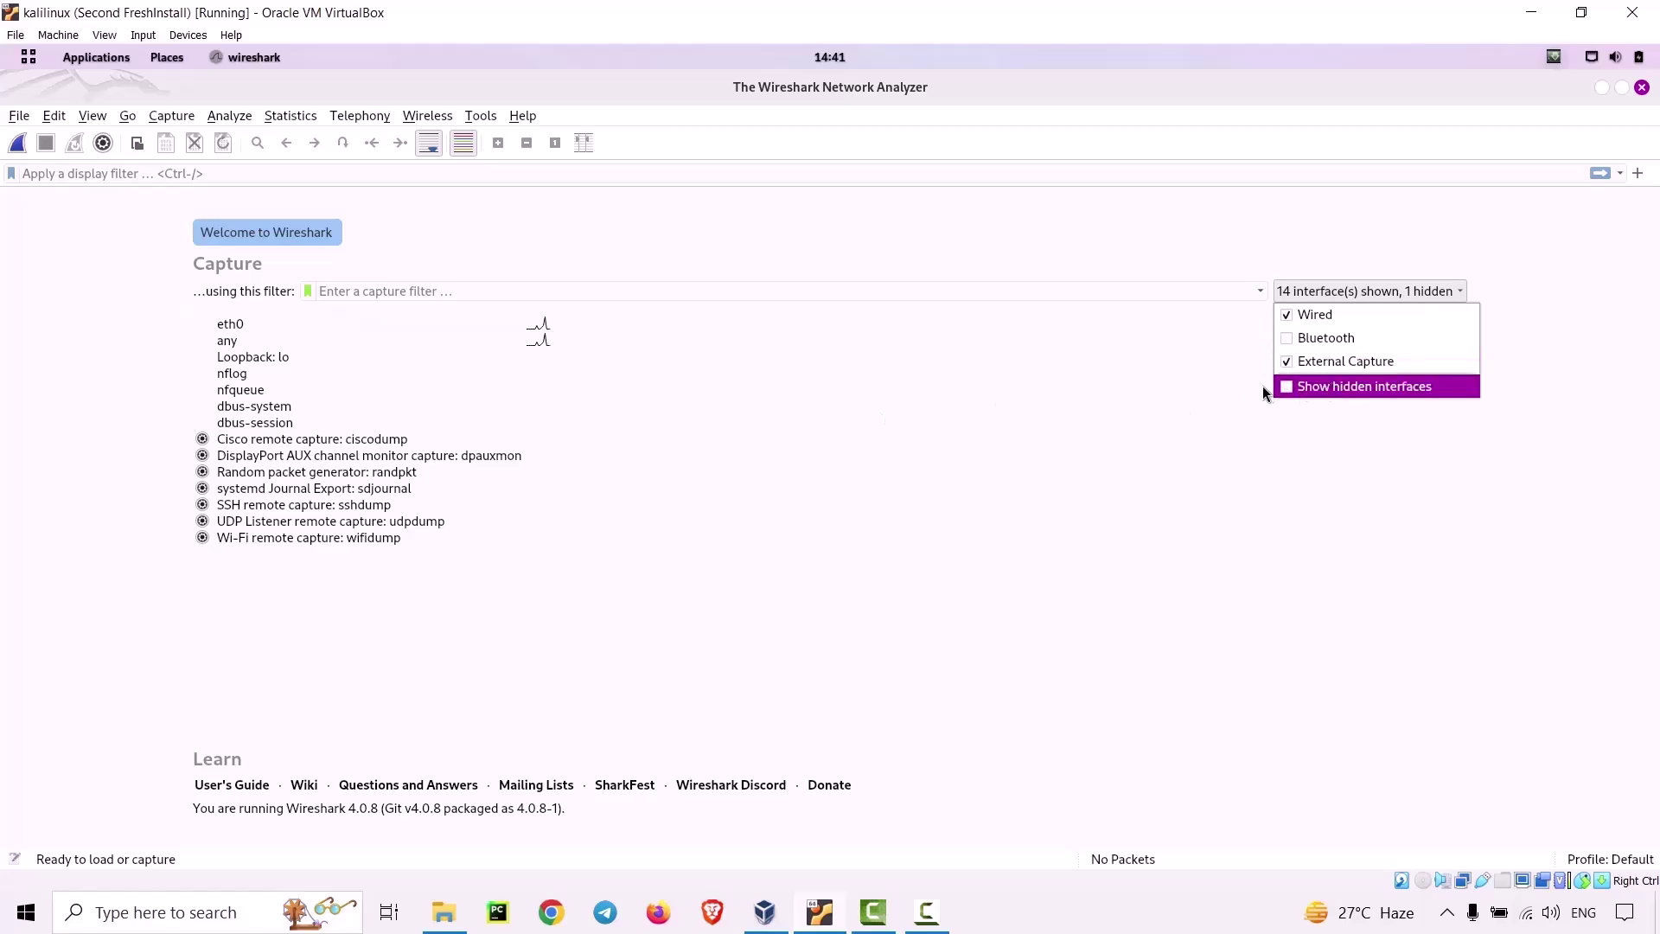
click(1287, 385)
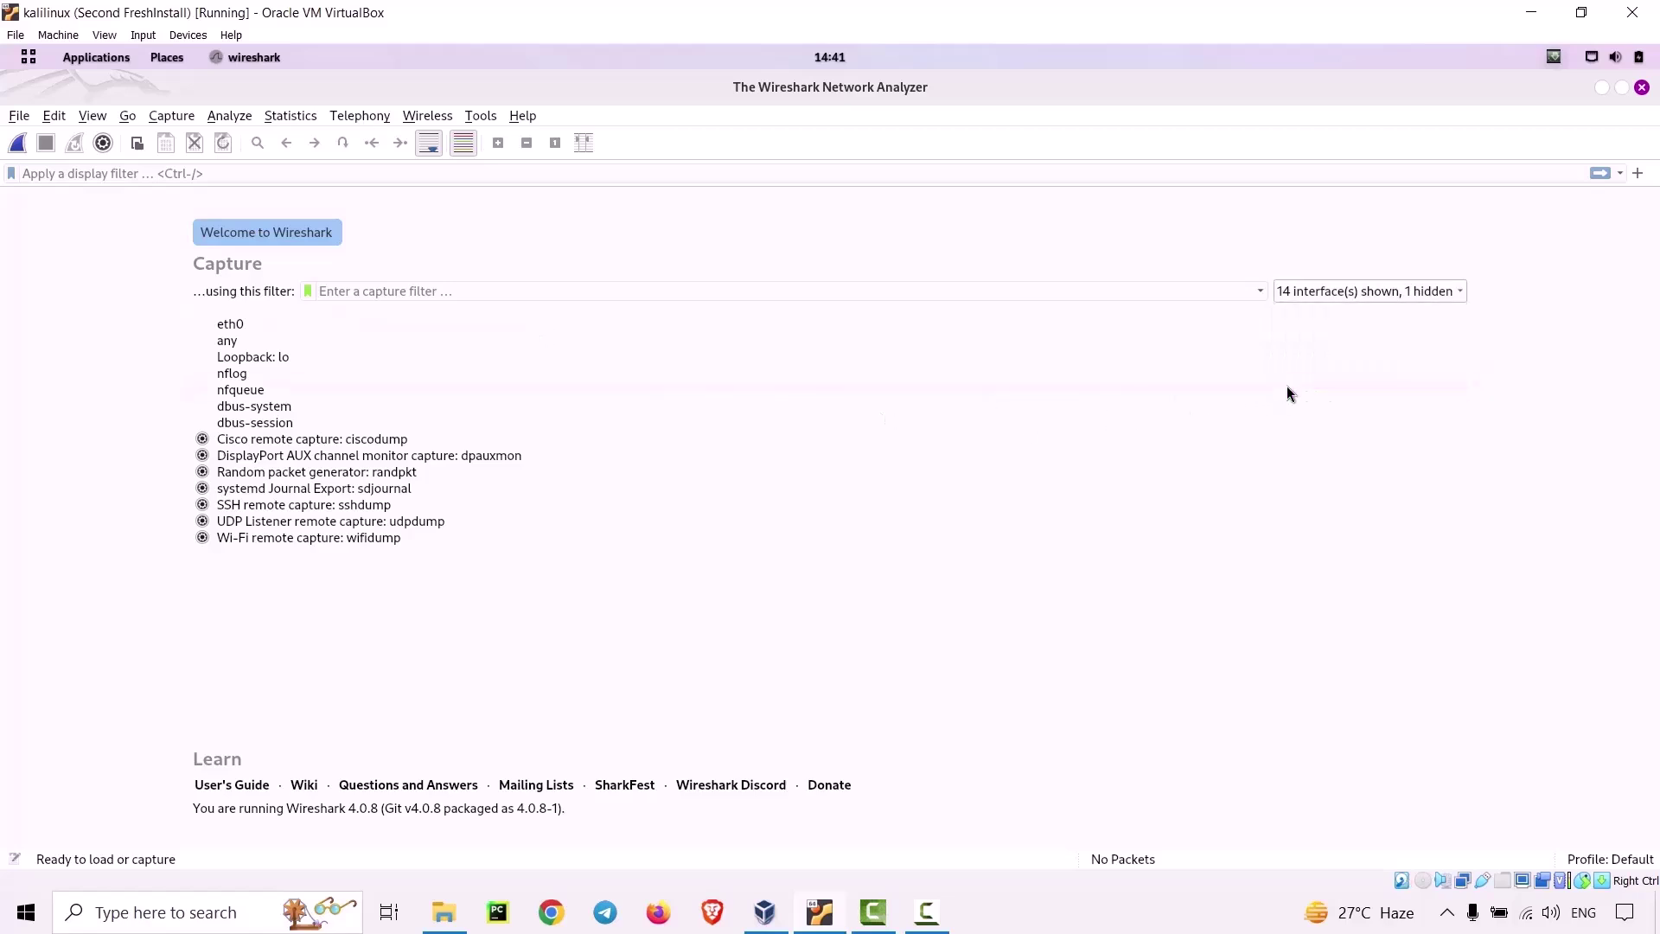
click(1327, 294)
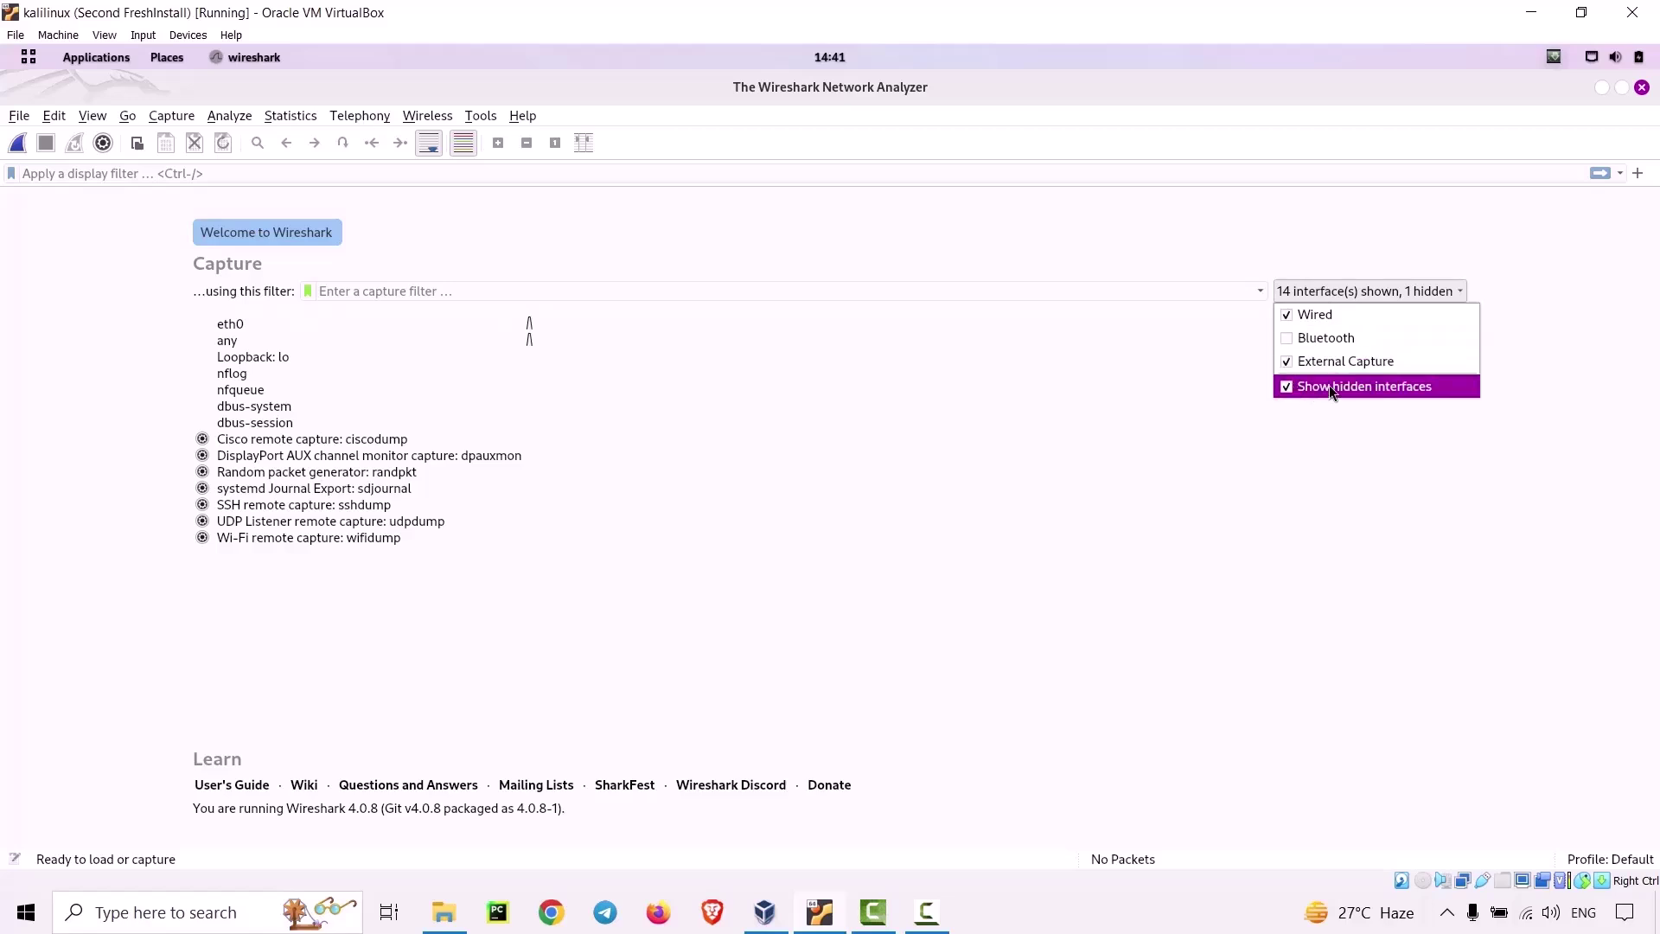
click(786, 361)
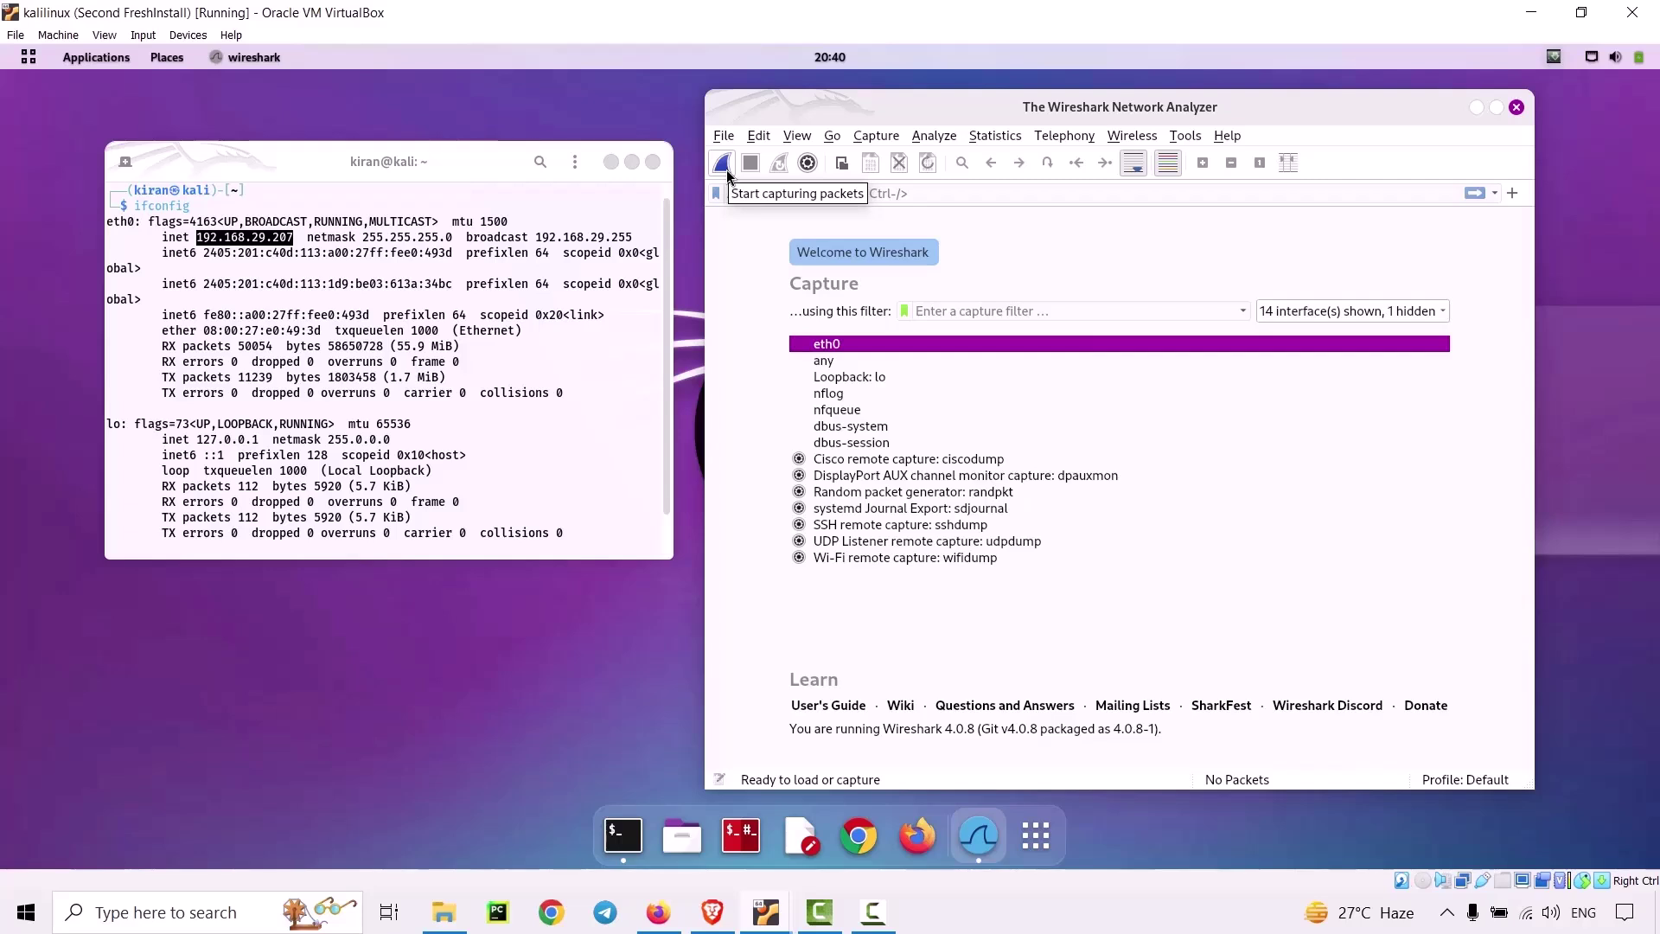
Start capturing packets on eth0, ping insectechs.in from the terminal to generate traffic, and stop the ping.
click(726, 172)
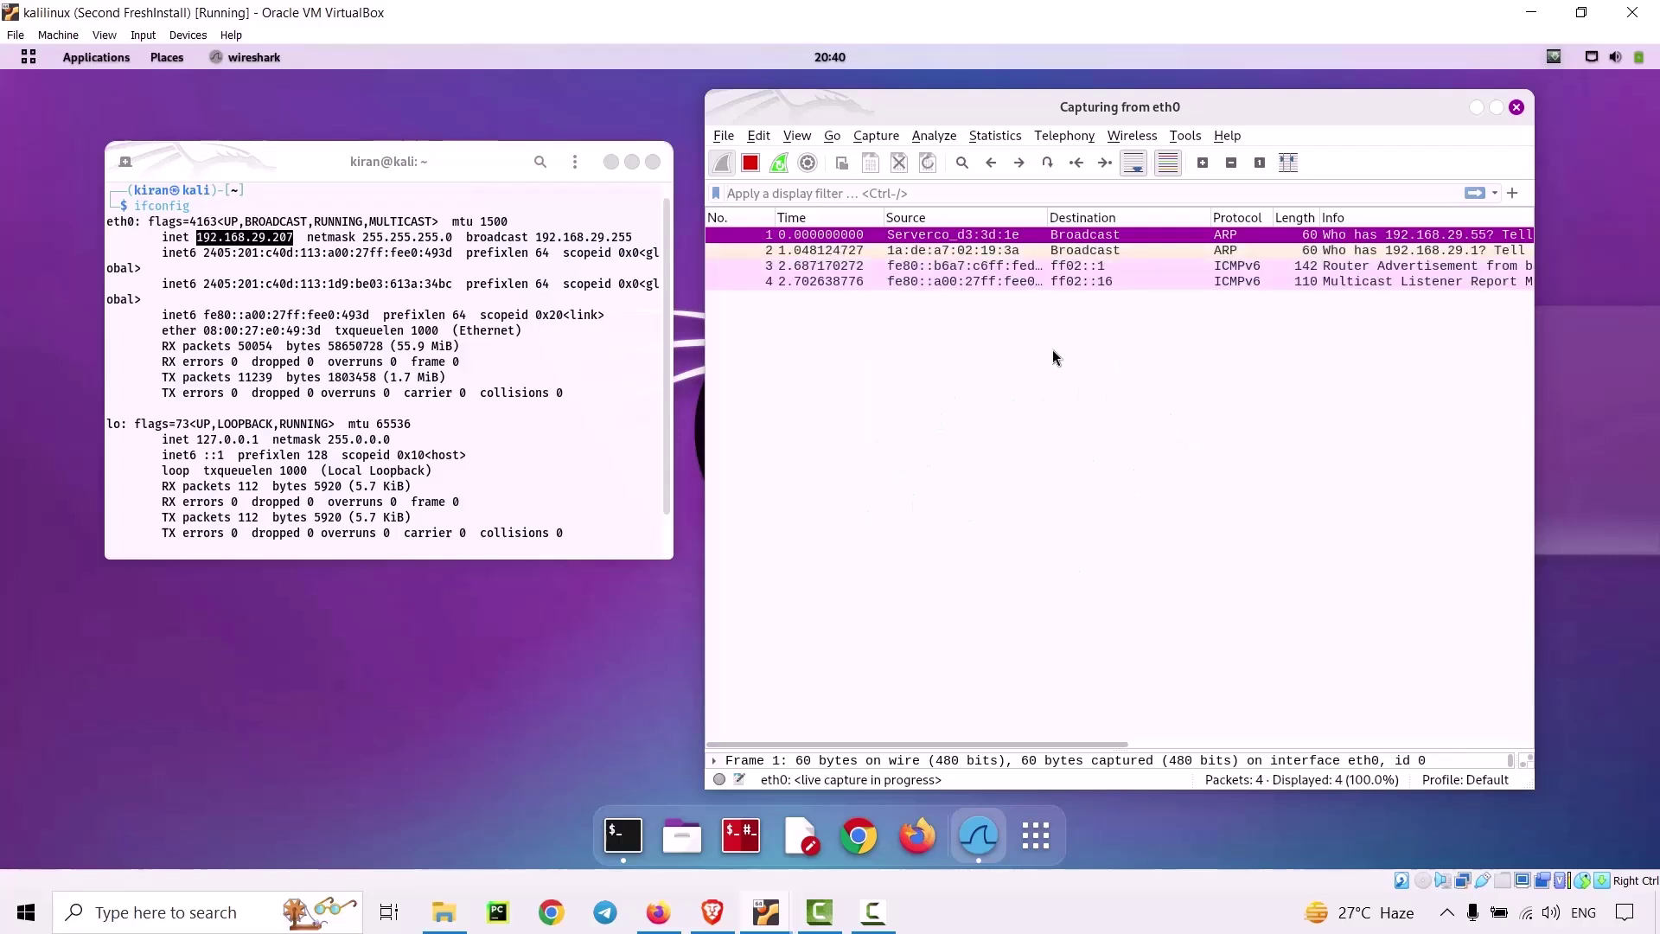
scroll(582, 498, down, 1)
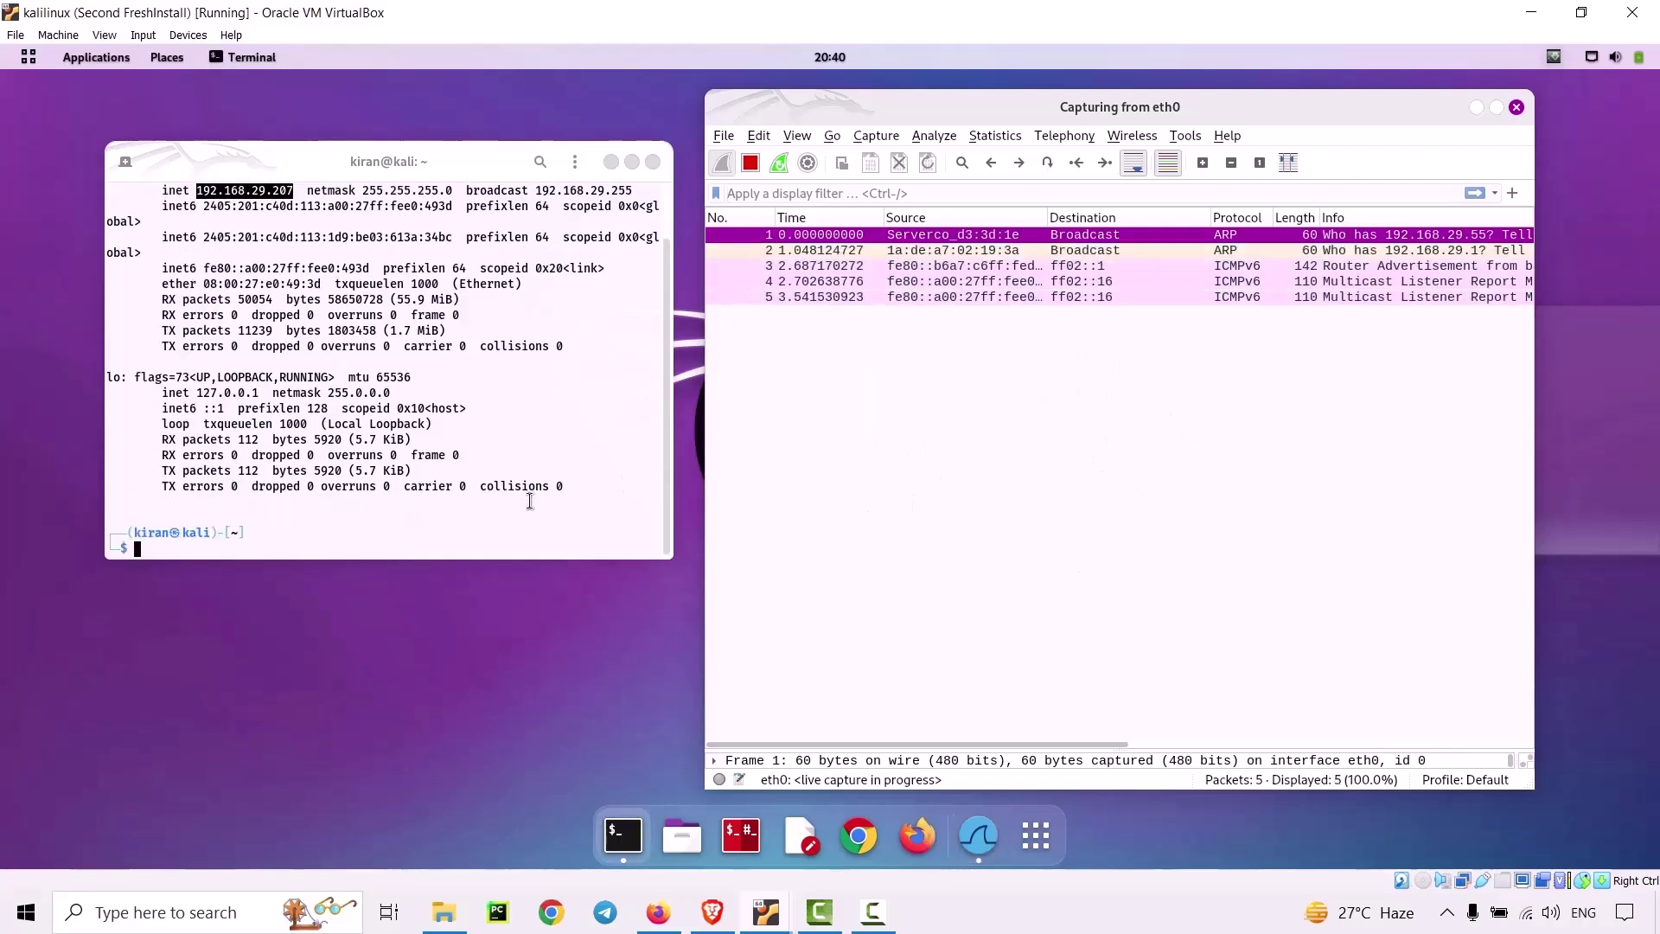
click(529, 500)
text(ping)
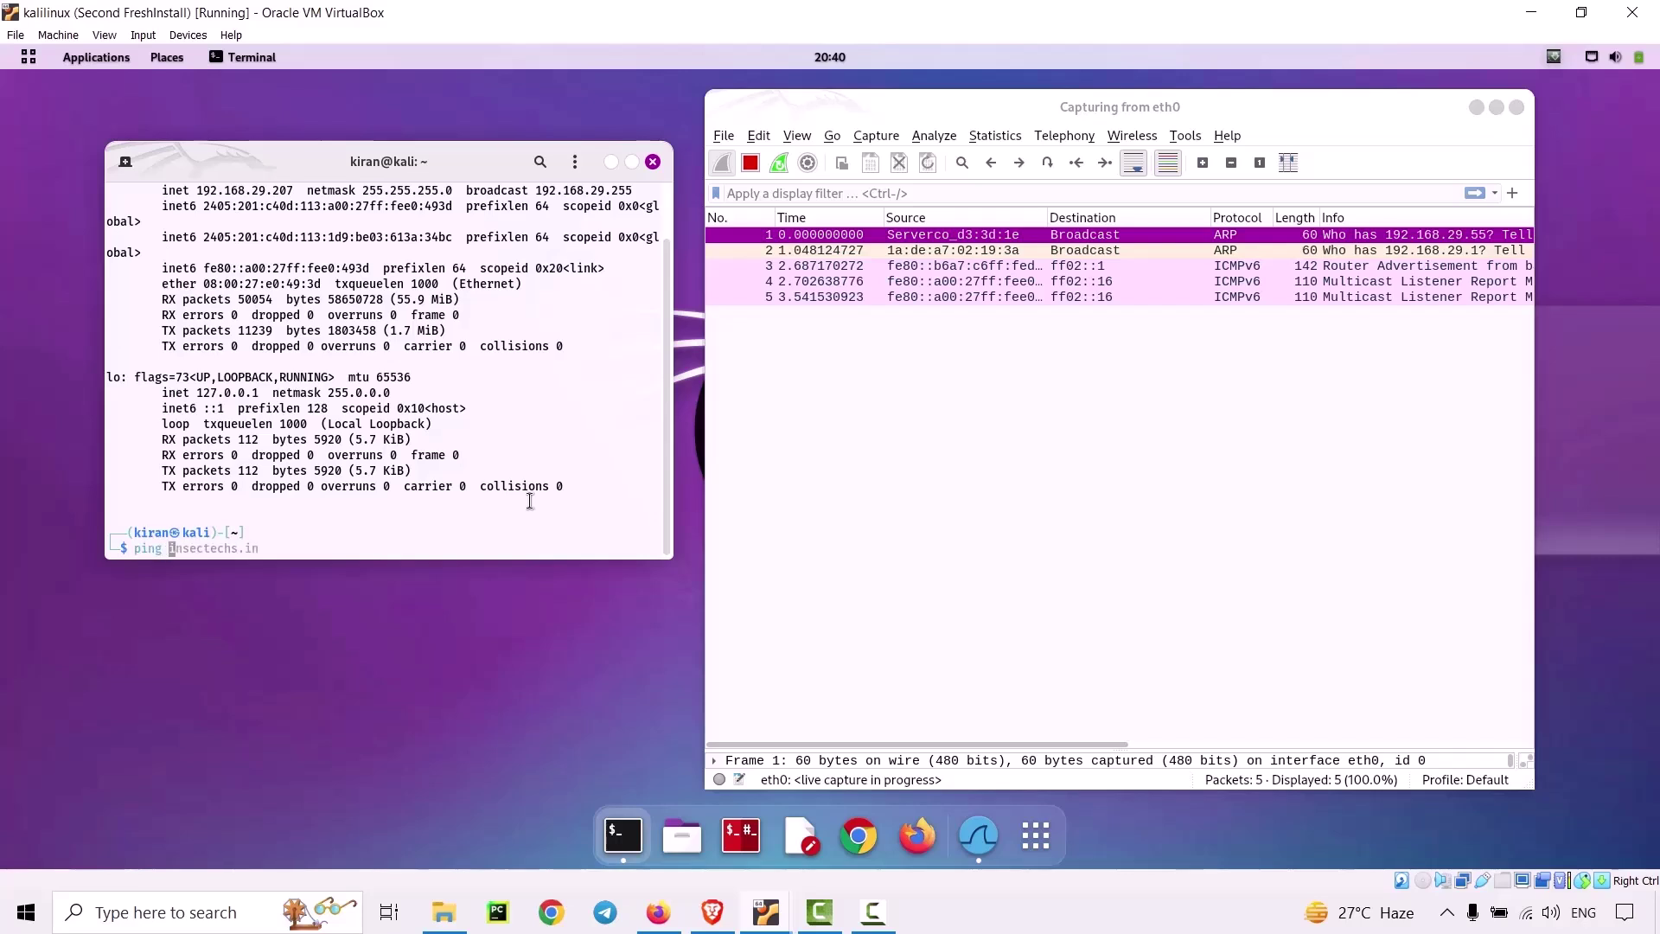
key(Right)
key(Return)
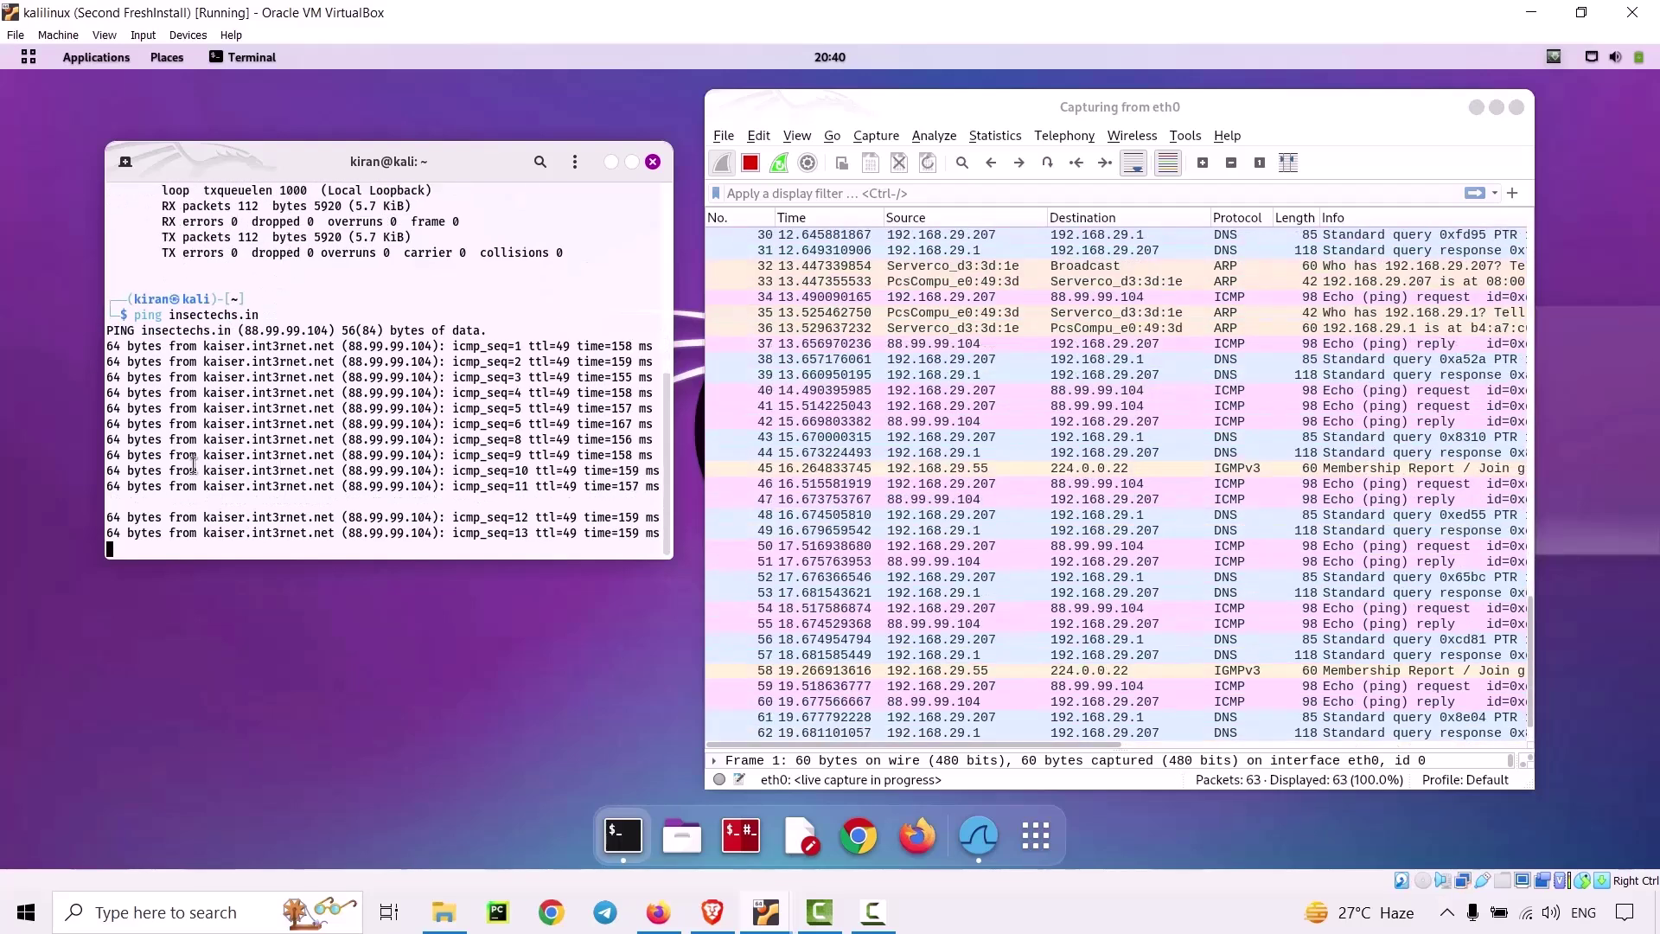
key(ctrl+c)
Launch Google Chrome, search for instagram login, and open the first Instagram Login result.
click(858, 836)
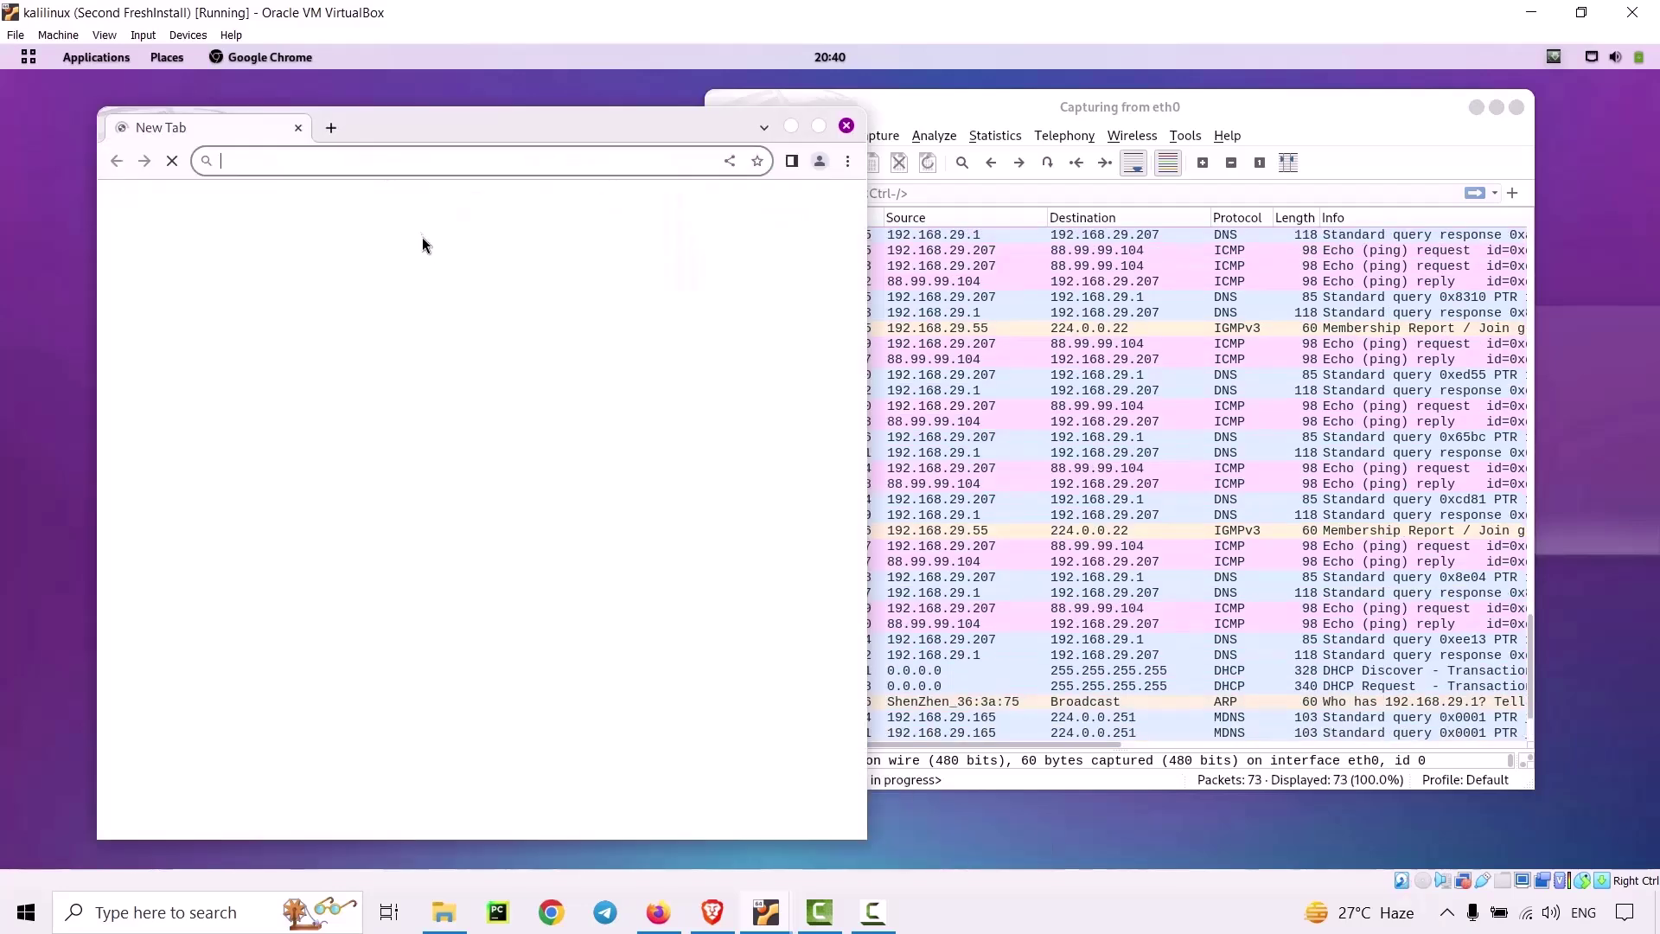
click(384, 161)
text(in)
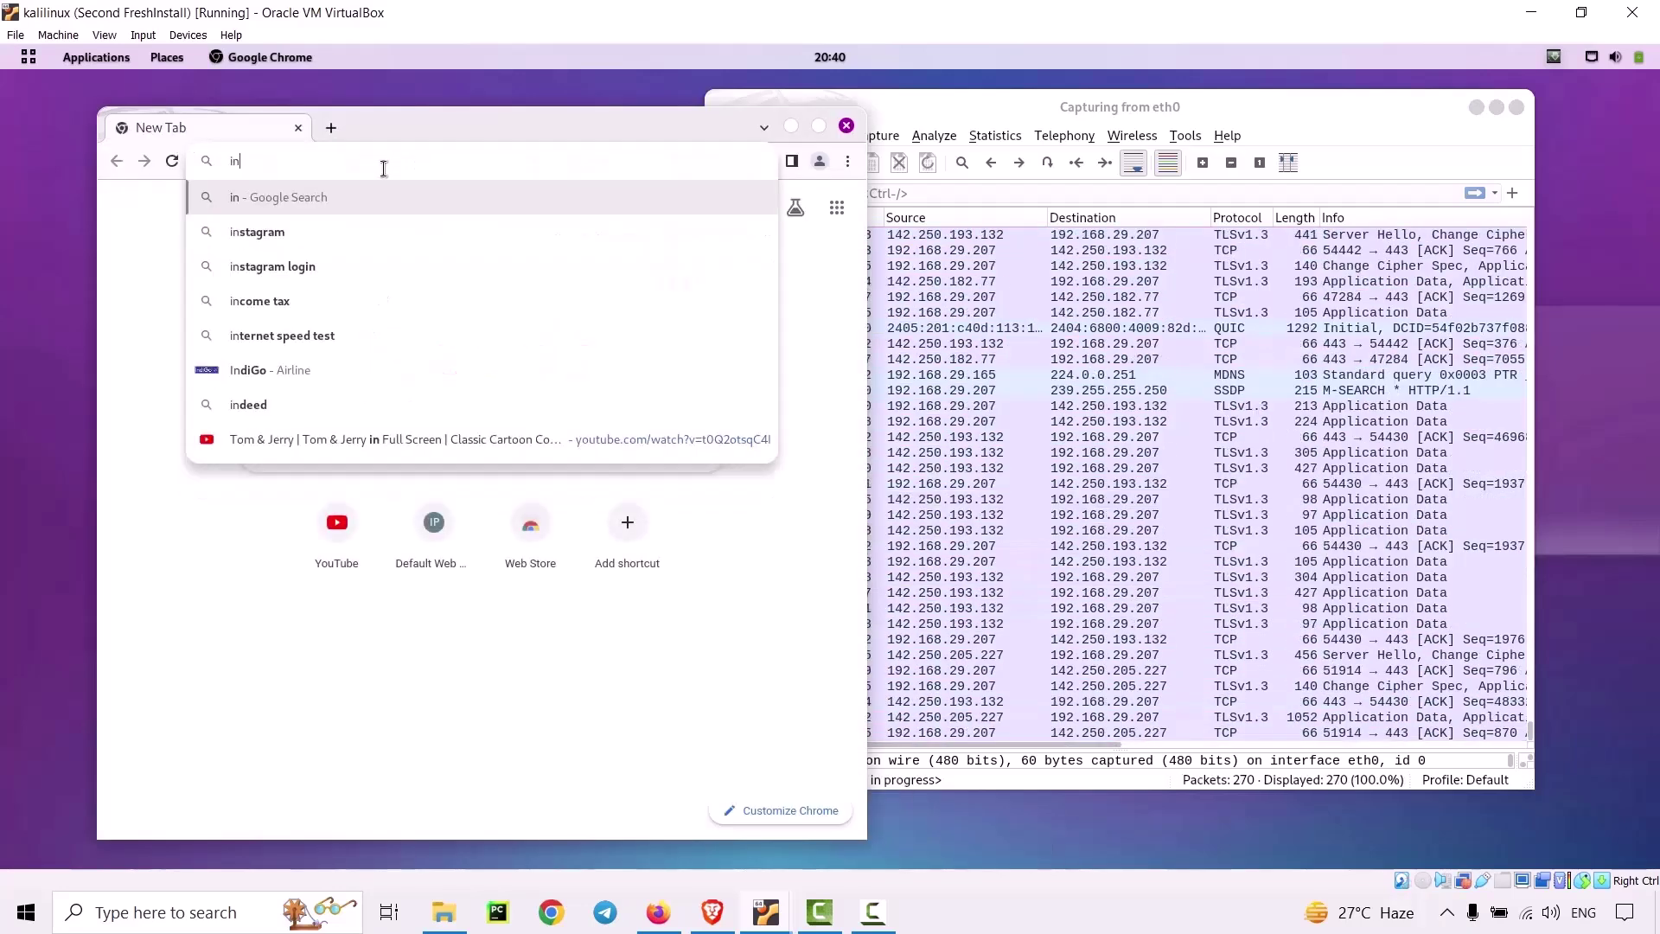
text(stagram logi)
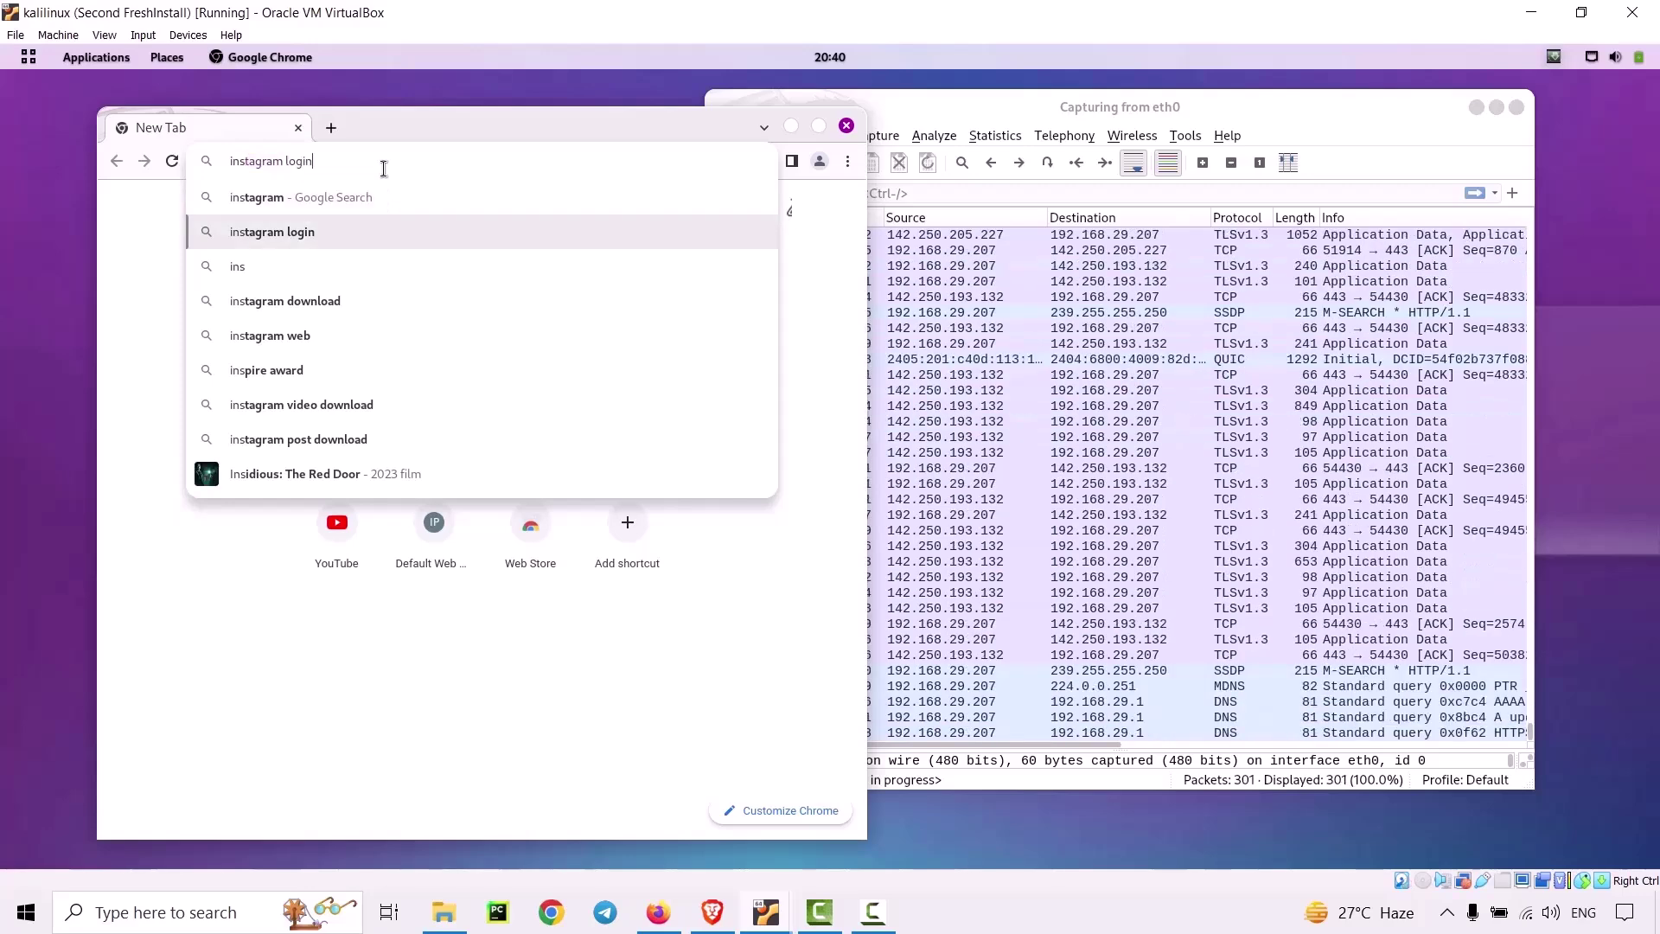
text(n)
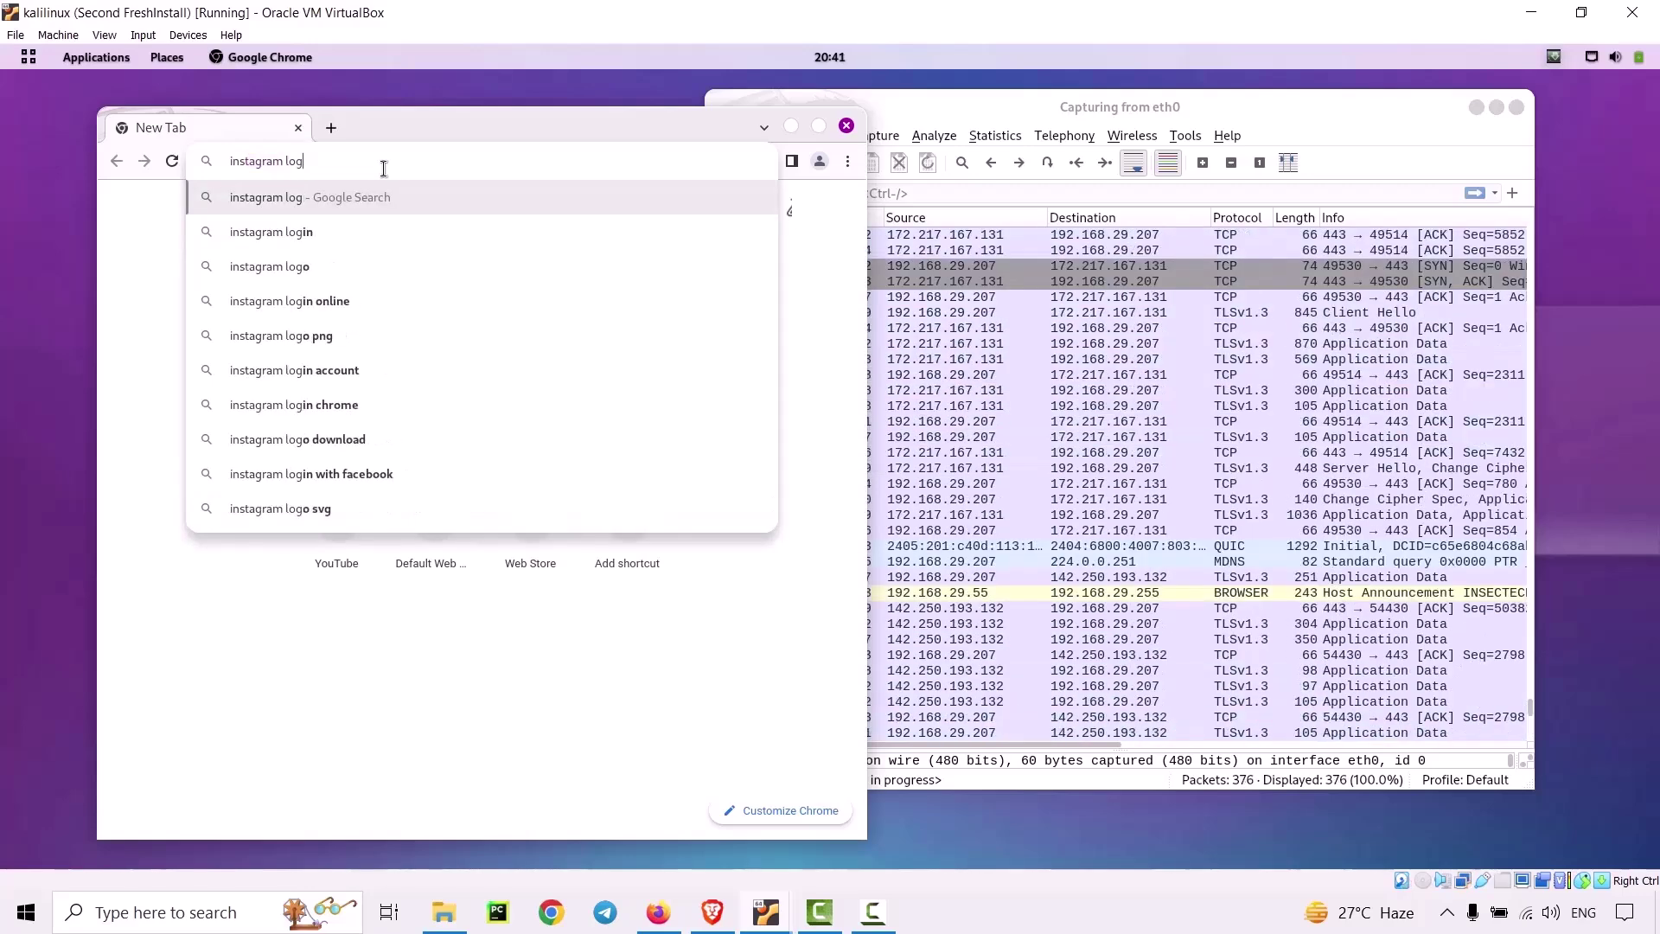
key(Return)
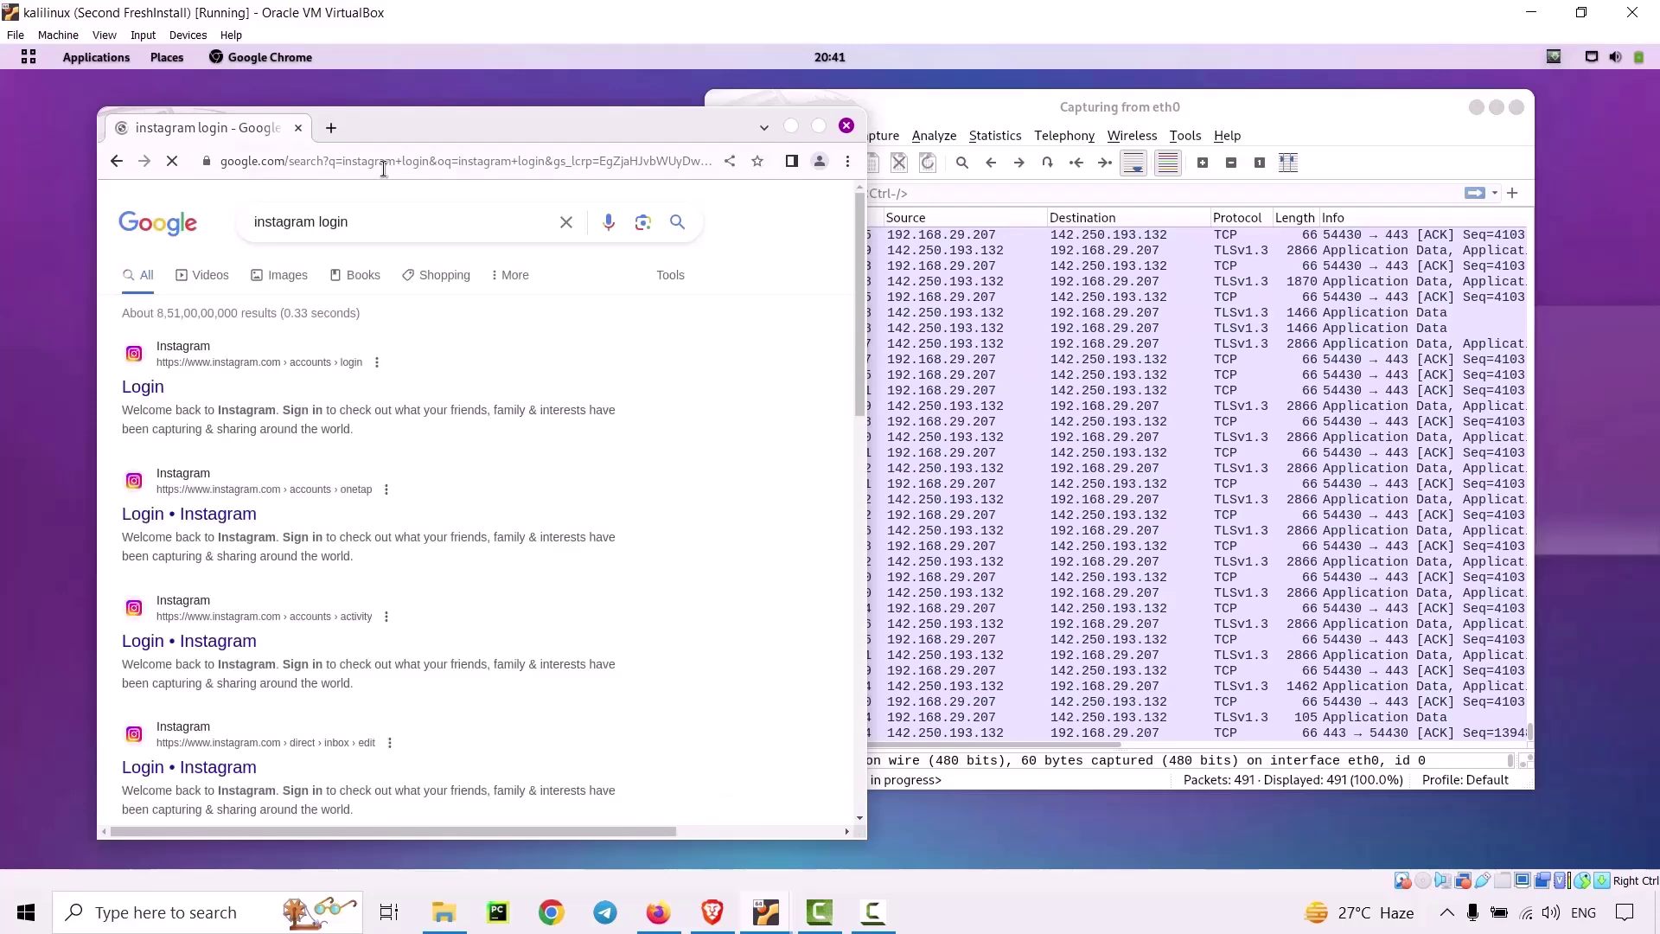
click(127, 387)
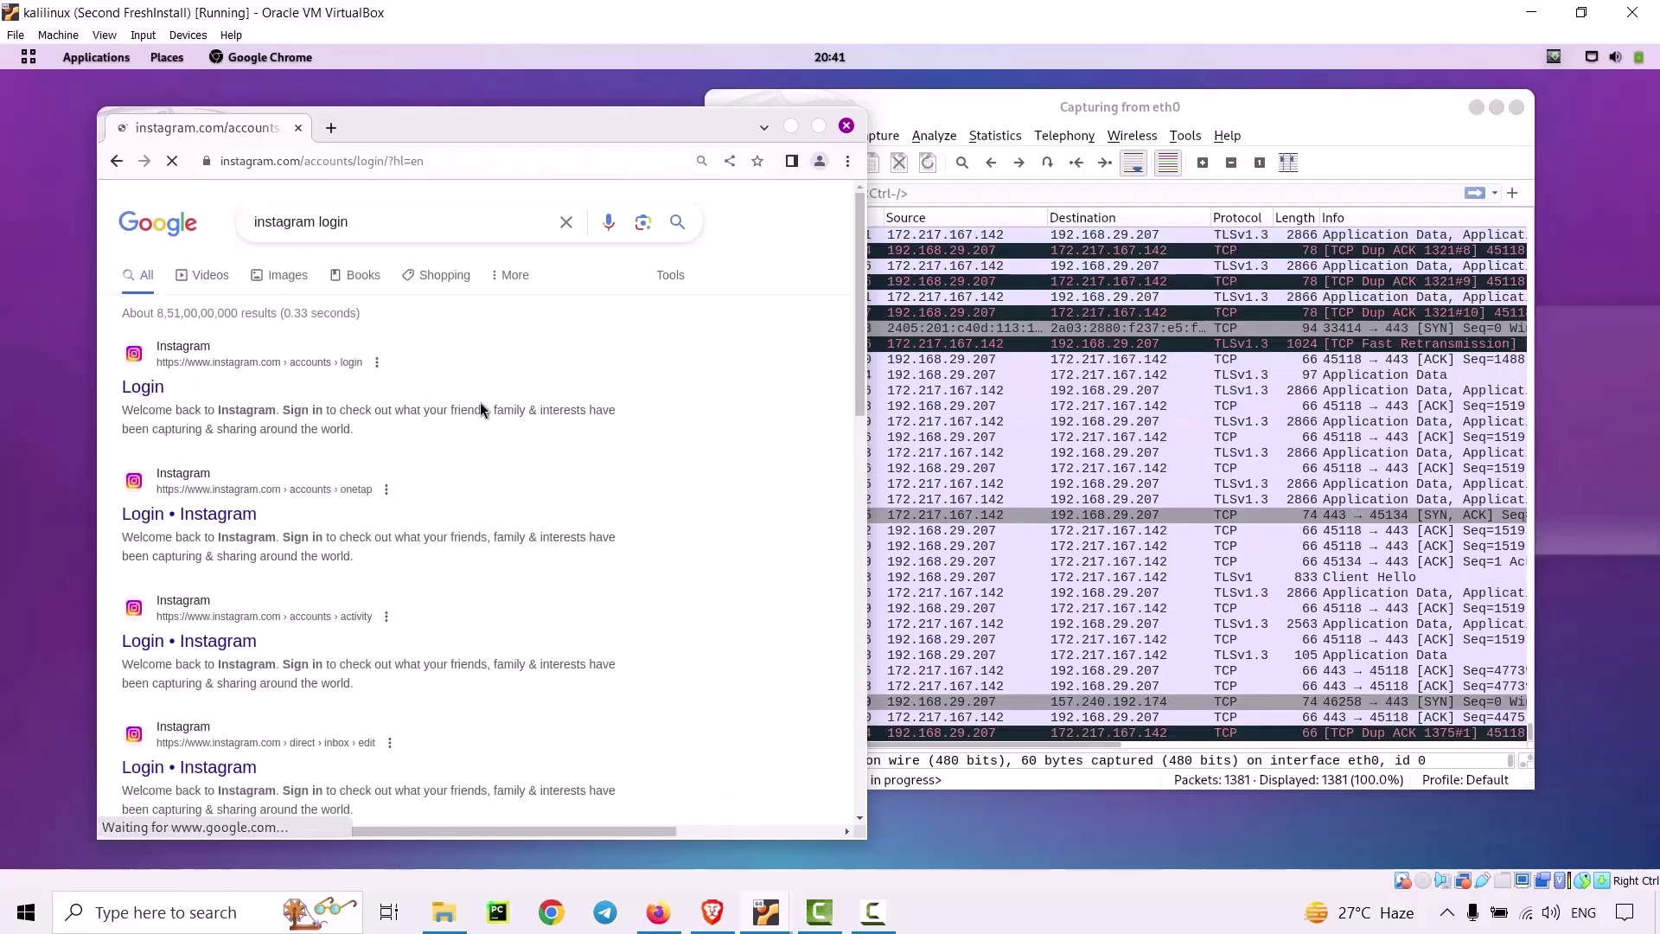
Open YouTube in a new Chrome tab to generate more web traffic.
click(331, 130)
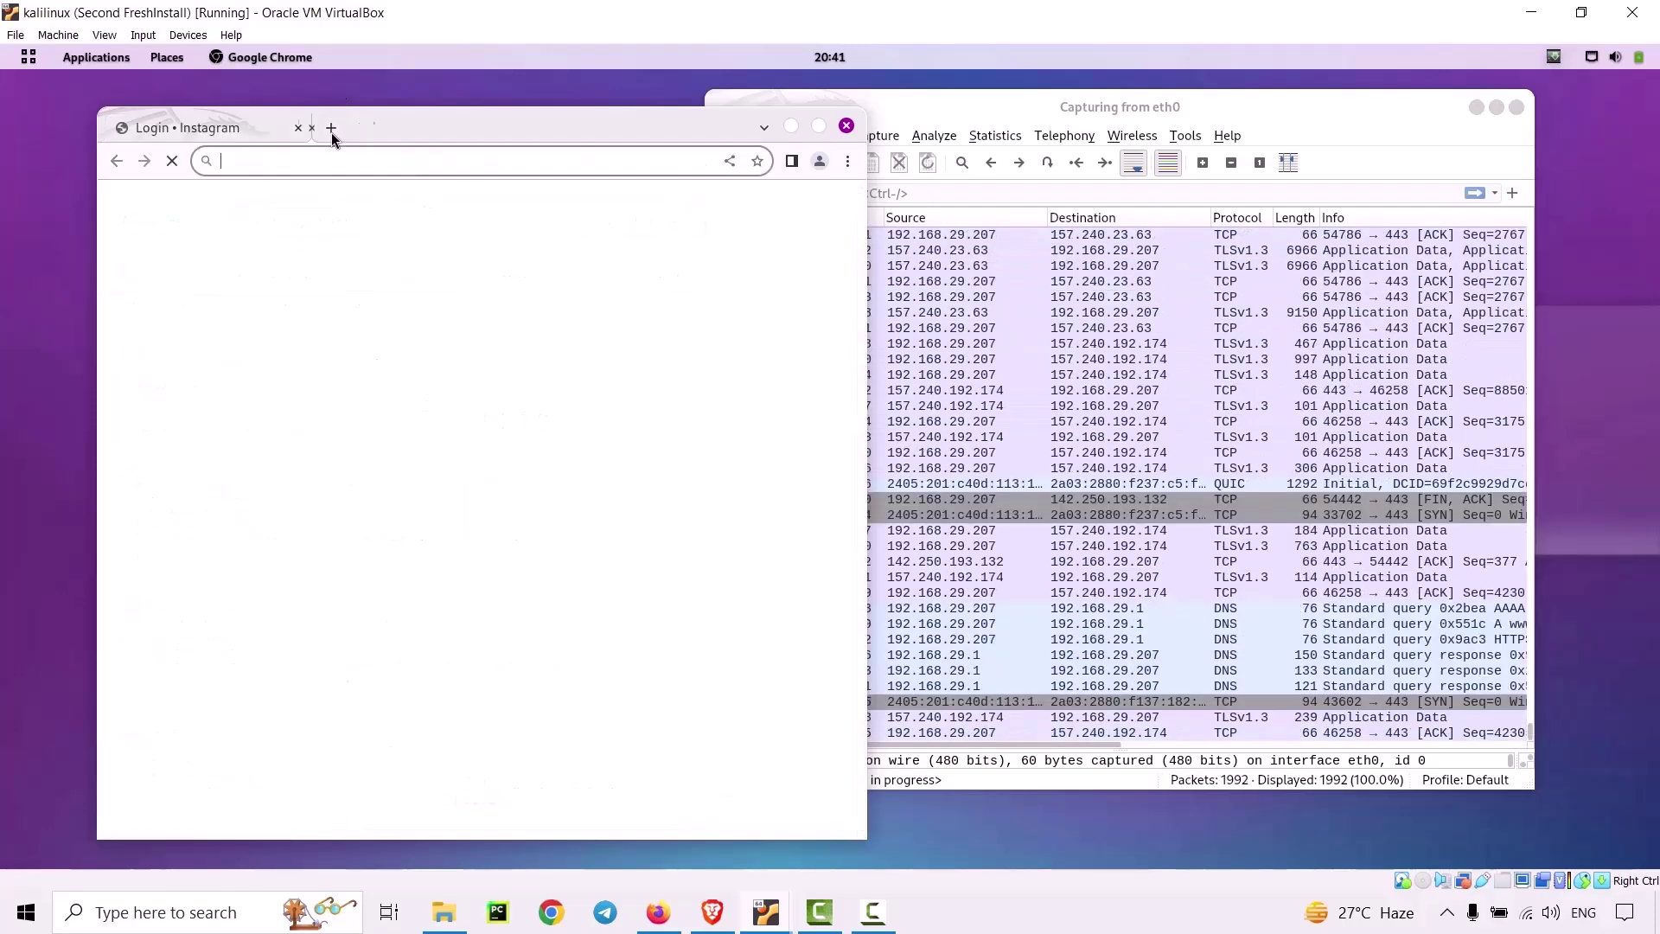
click(331, 129)
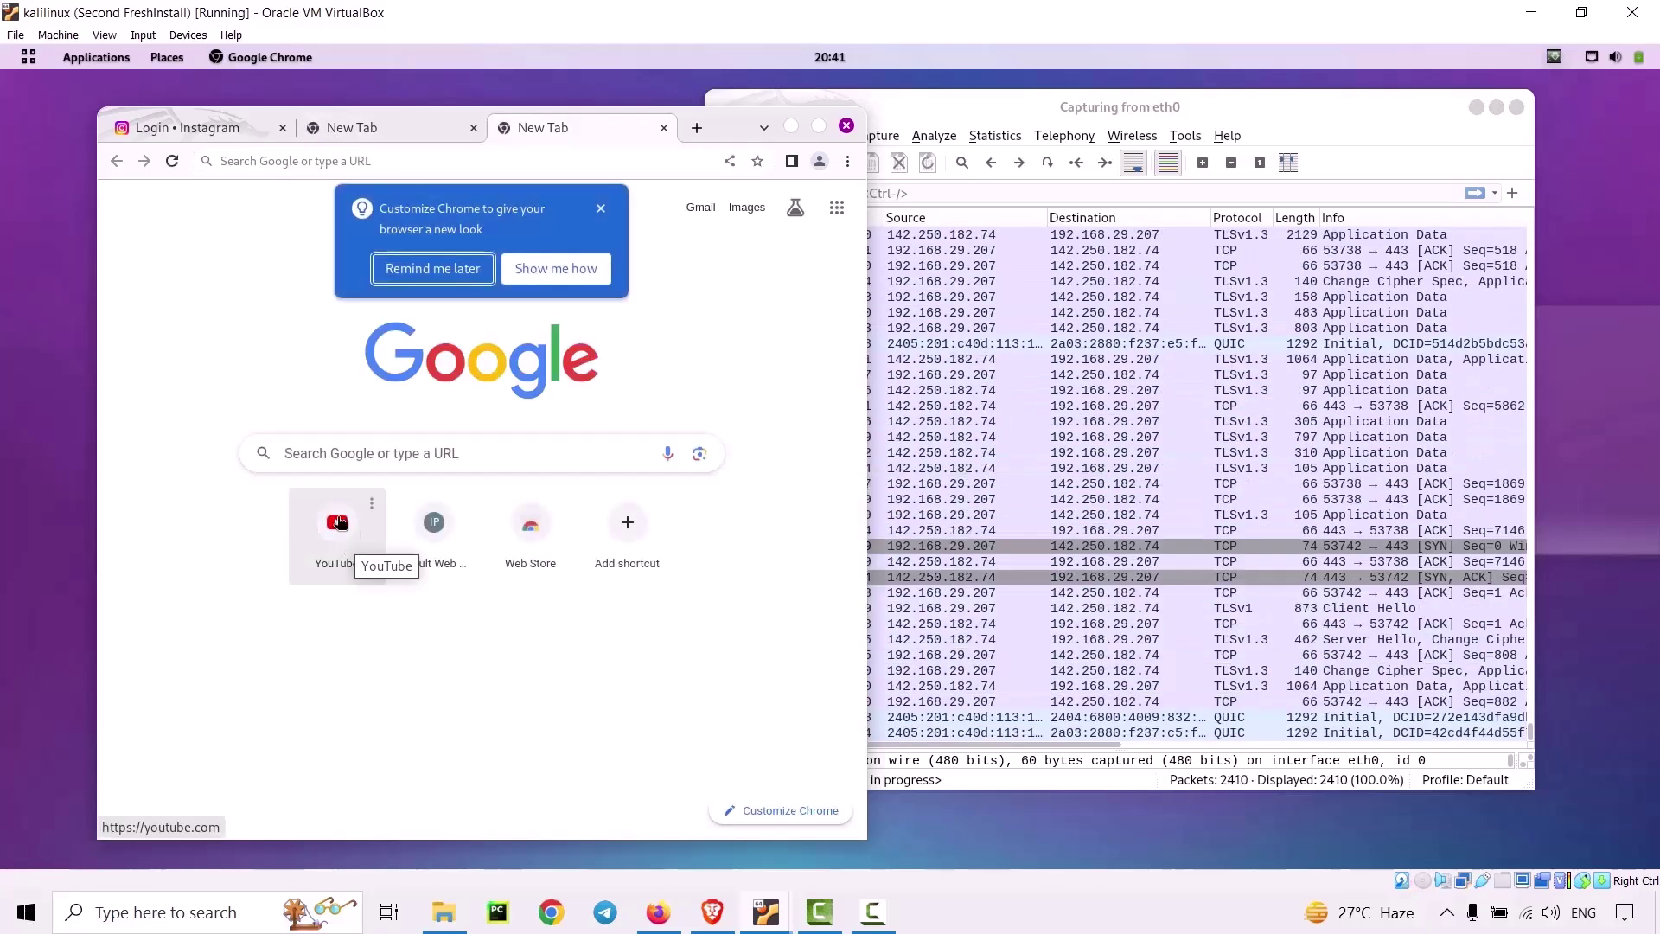
click(337, 527)
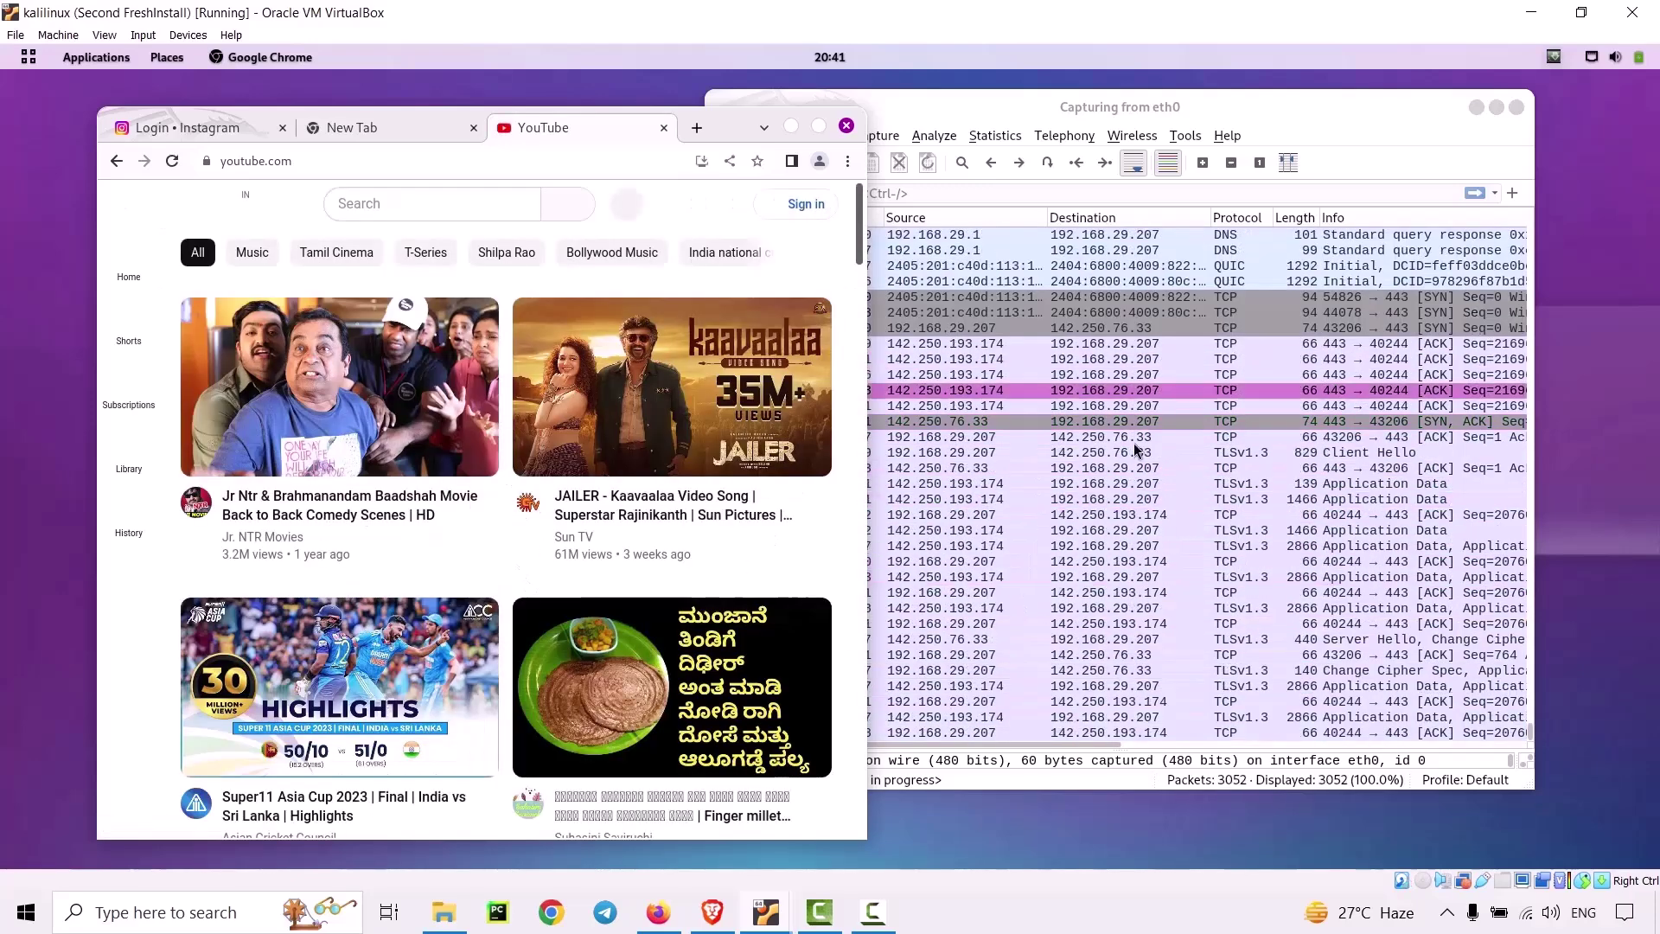
Close the YouTube, empty and Instagram tabs so that Chrome shuts and the terminal is accessible.
drag(408, 118, 313, 115)
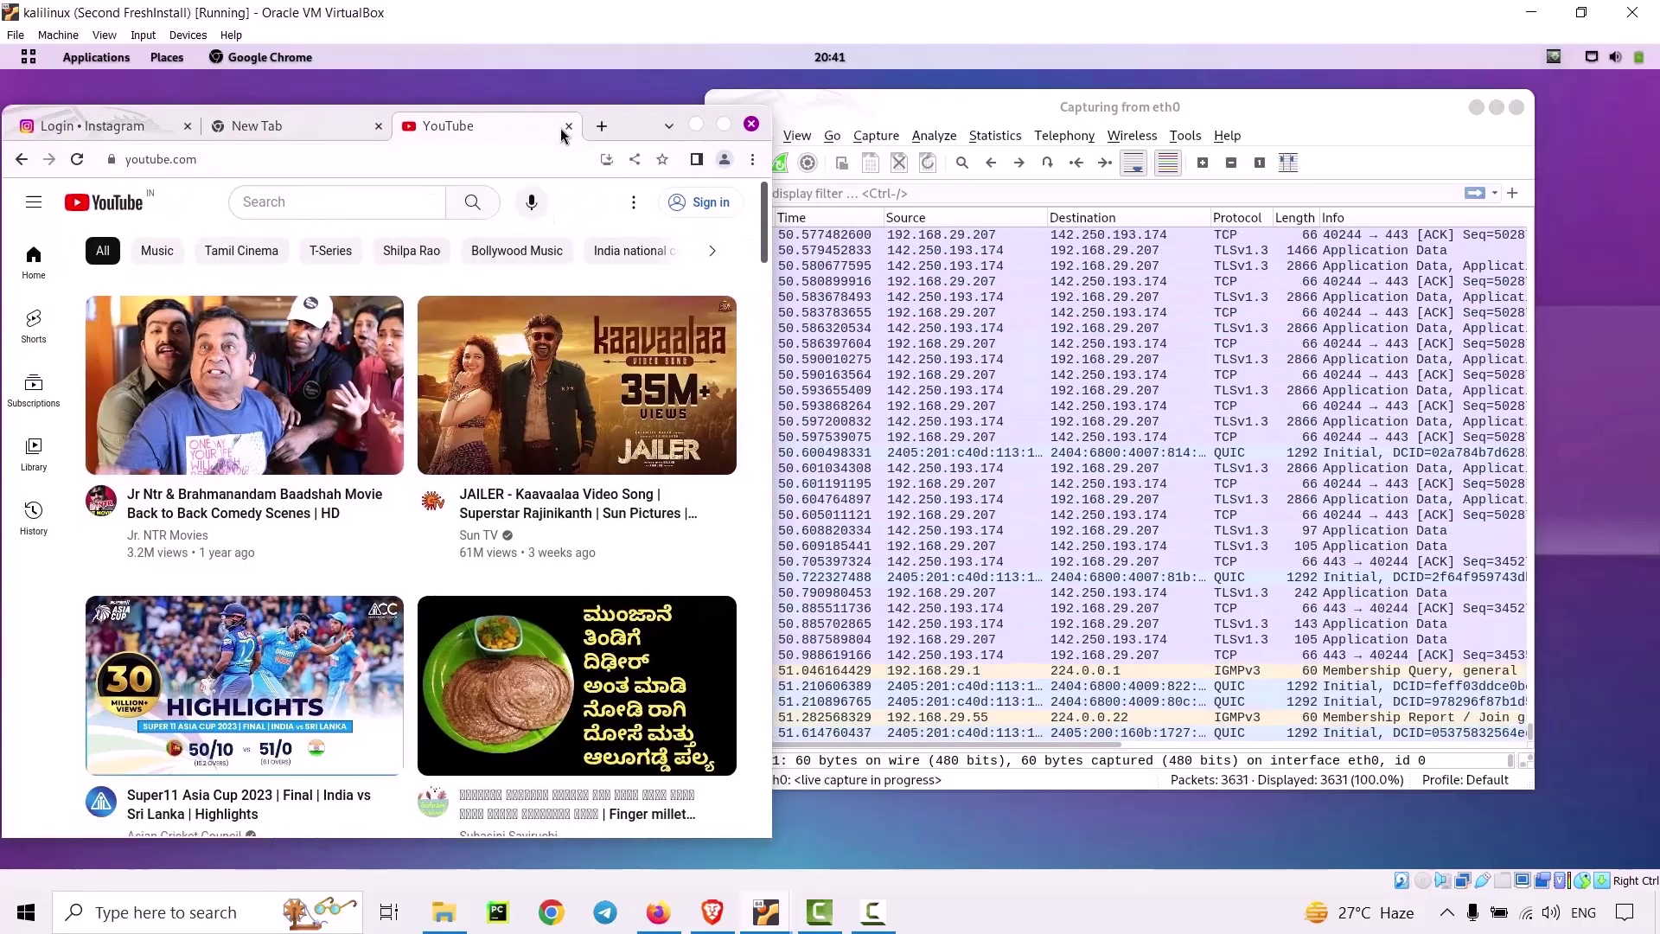
click(567, 126)
click(408, 126)
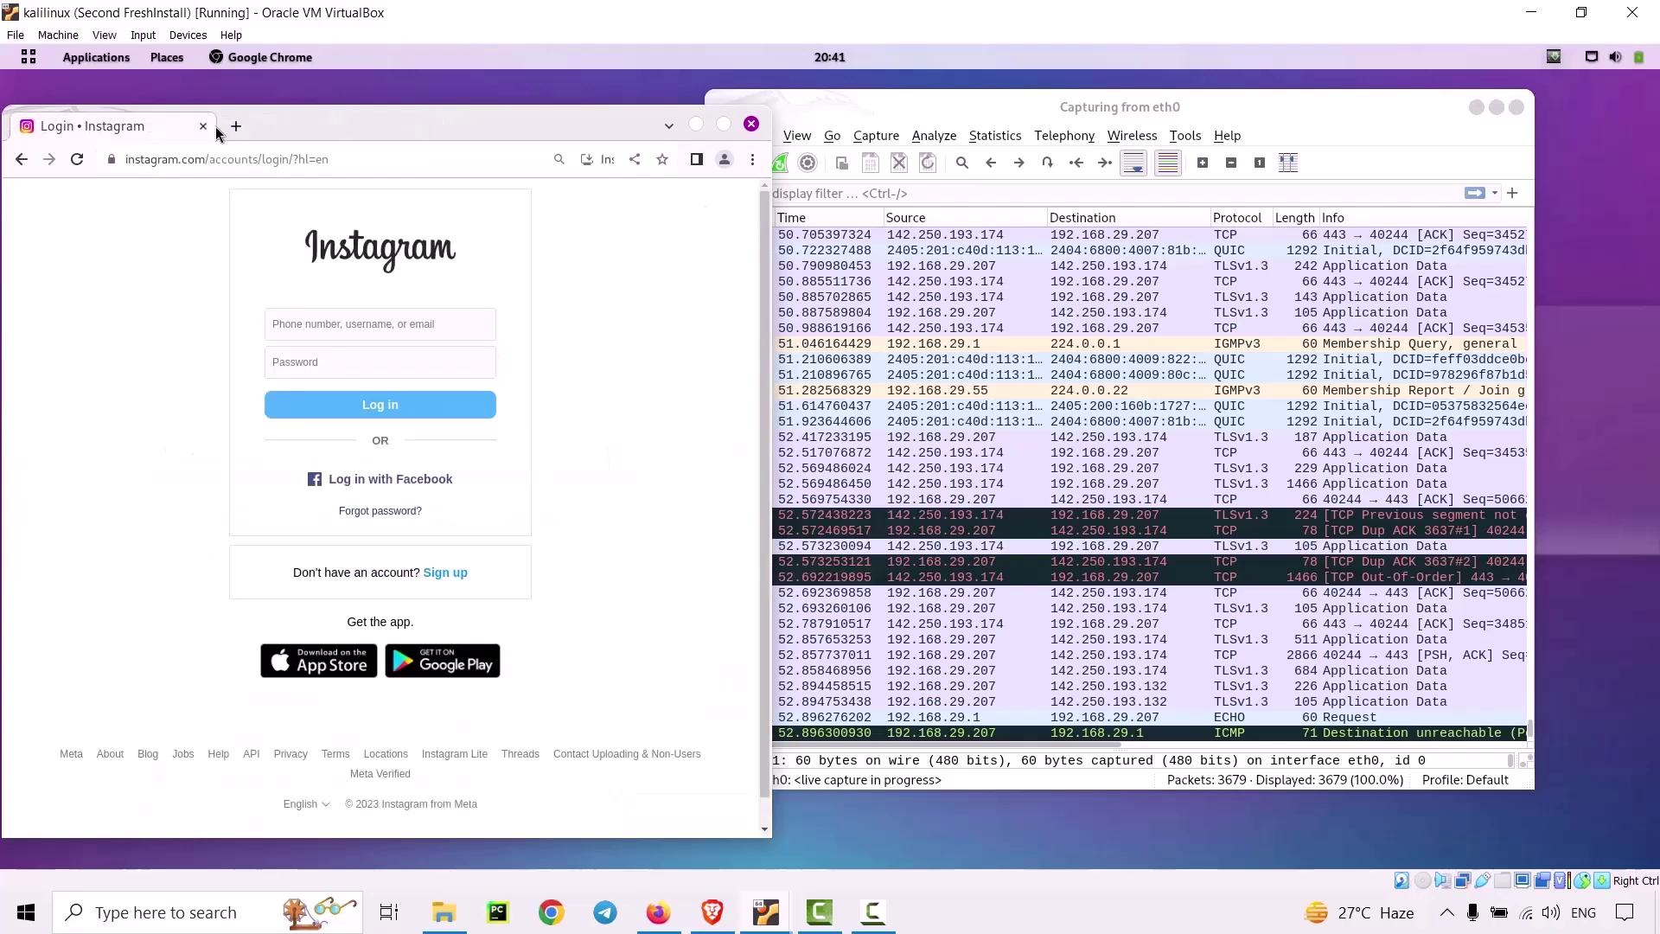
click(203, 126)
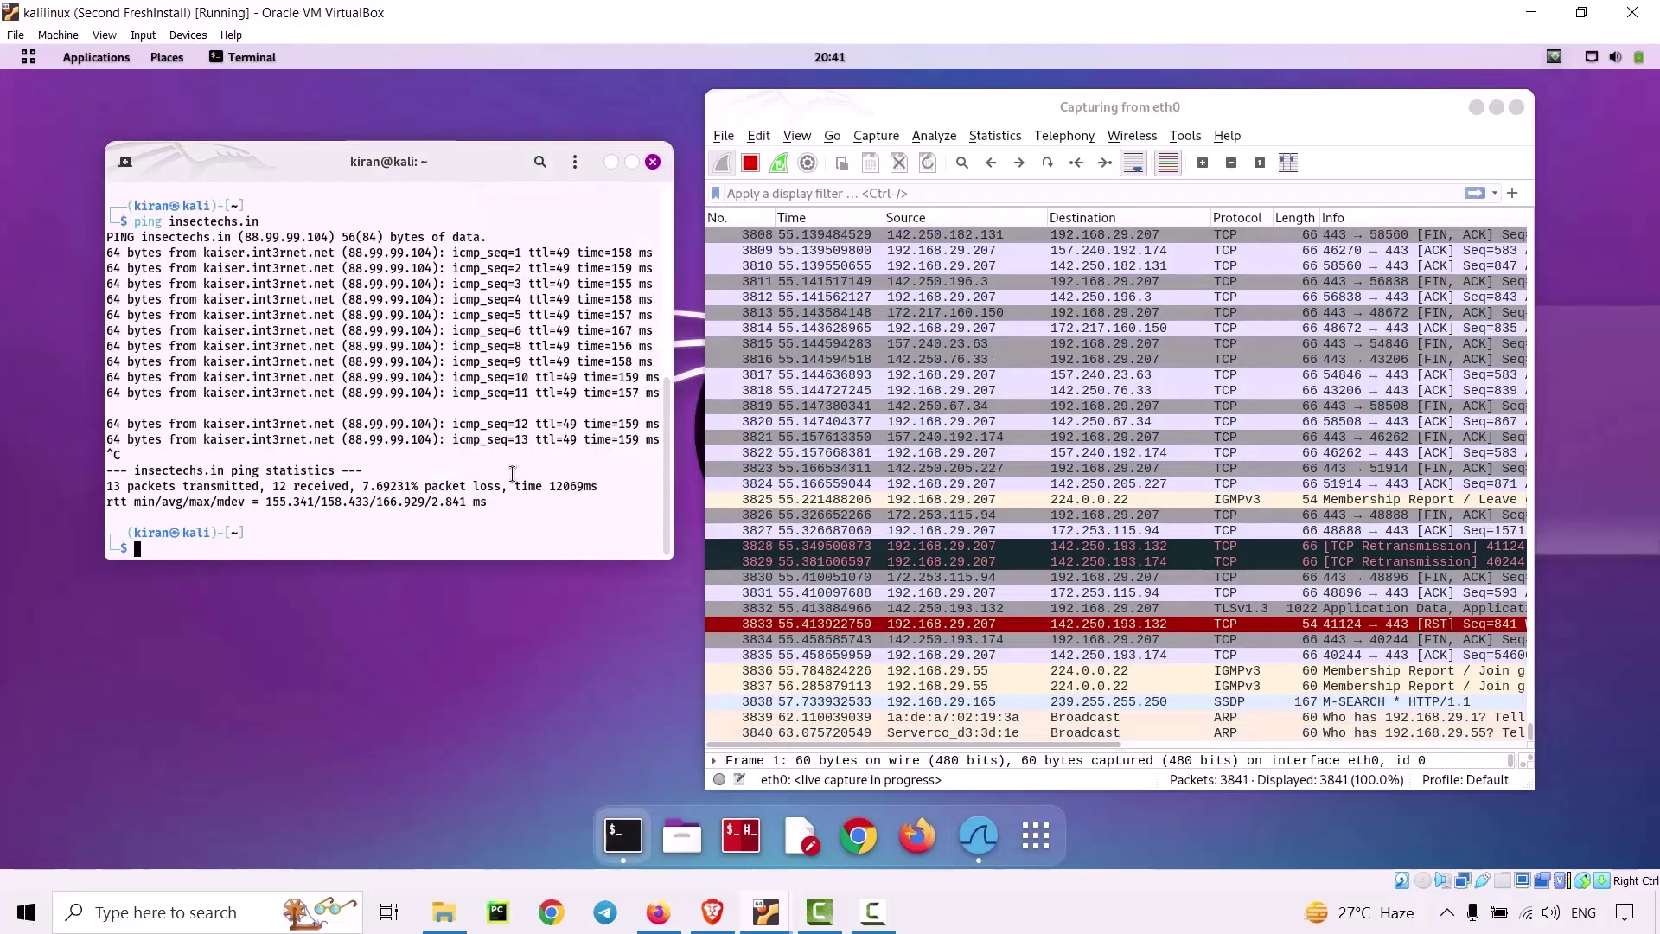
Check the IP address in the Metasploitable2 virtual machine and run telnet 192.168.29.157 21 in the Kali terminal.
text(telne)
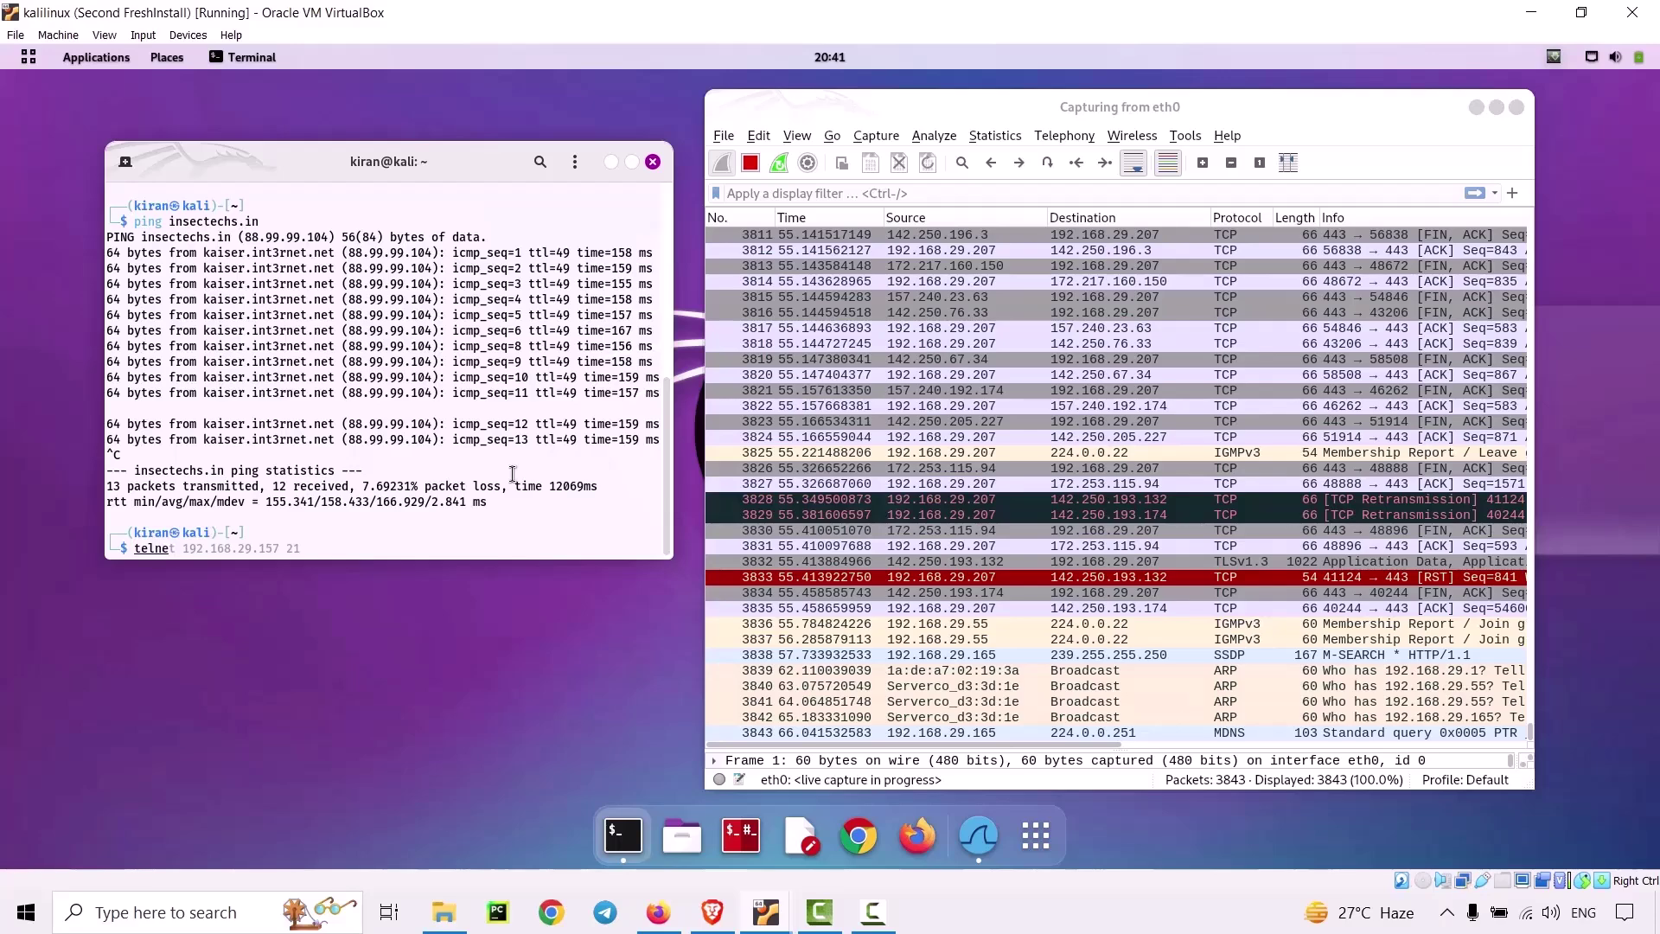
click(766, 912)
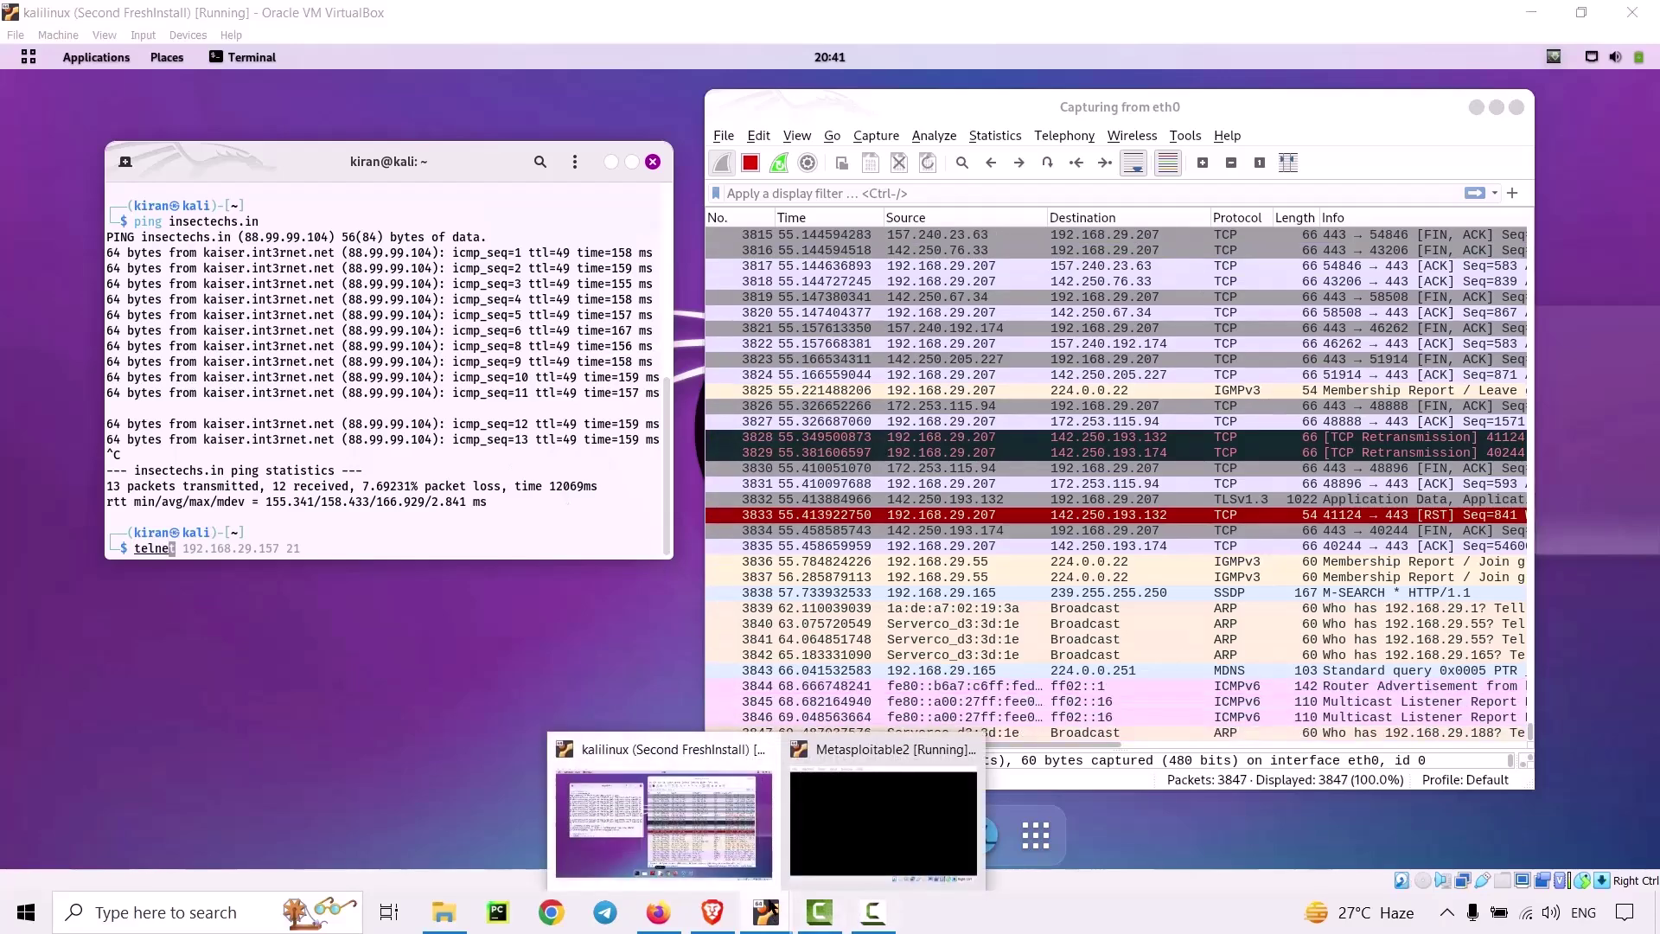
click(883, 821)
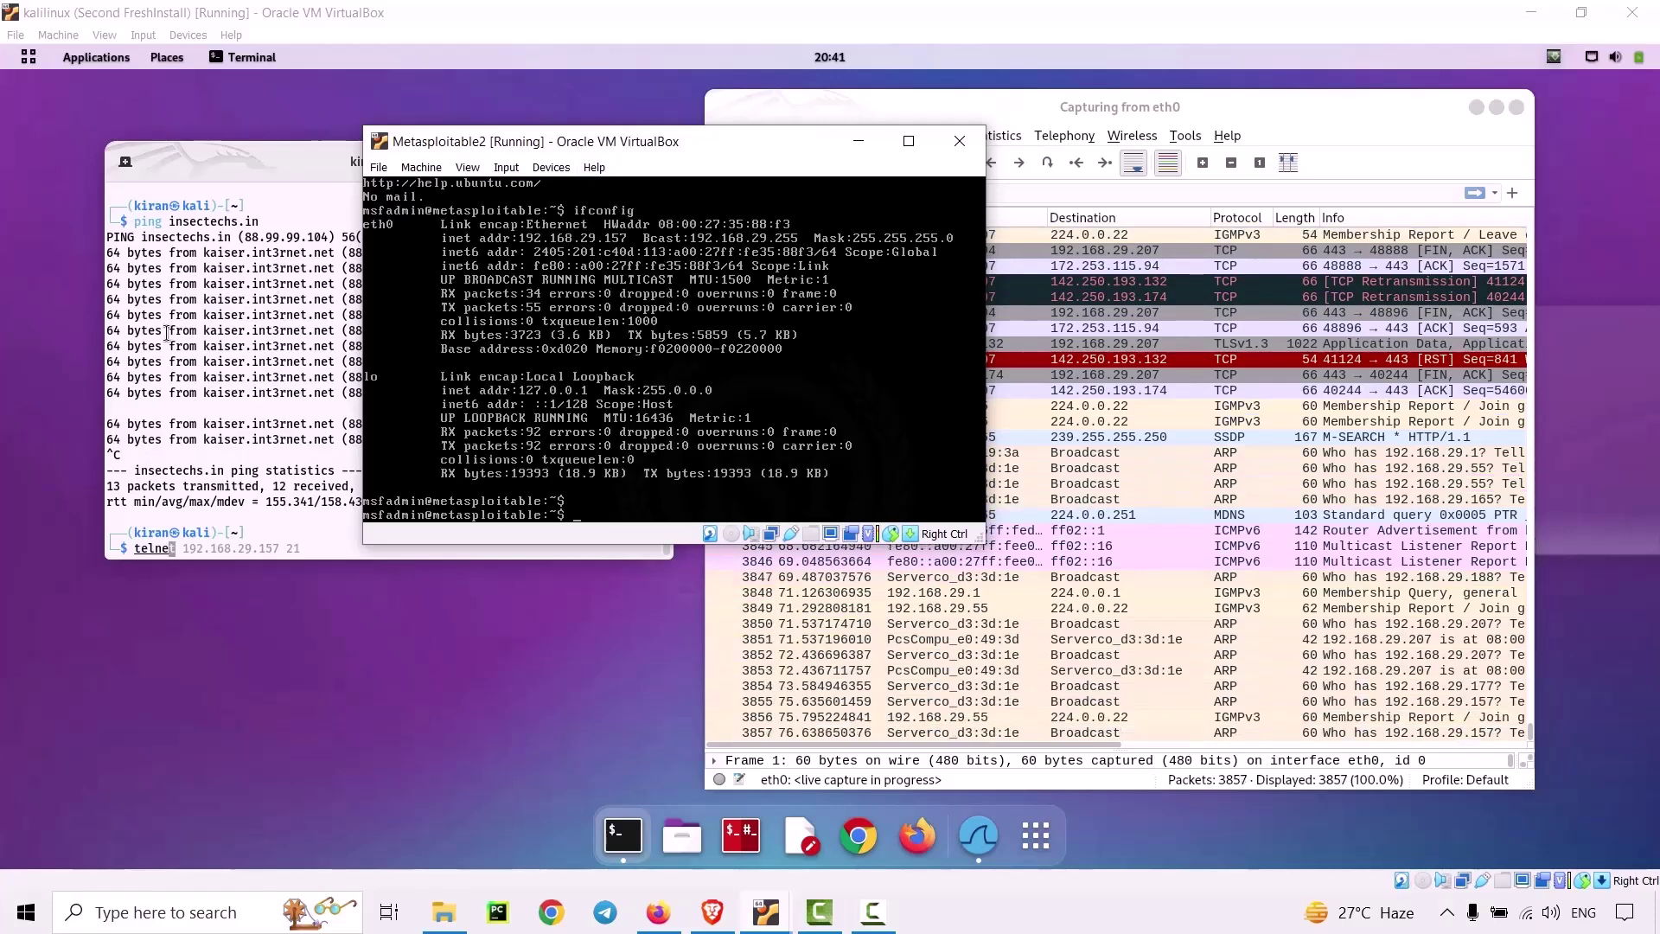
click(294, 492)
text(telnet 192.168.29.157 21)
key(Right)
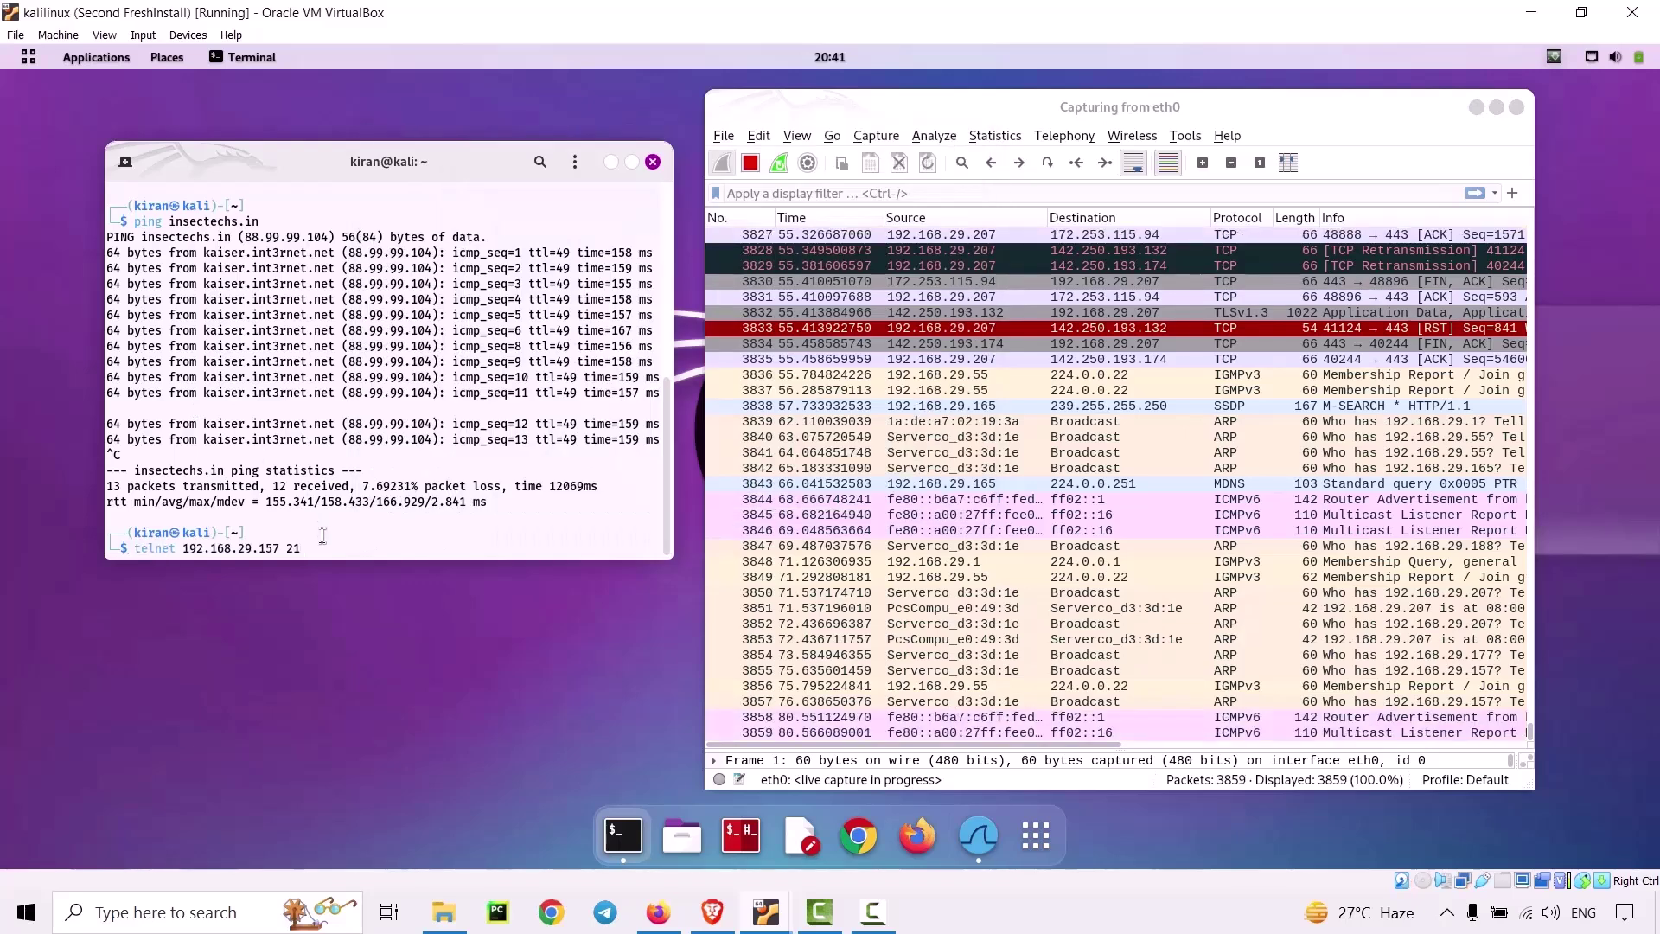
key(Return)
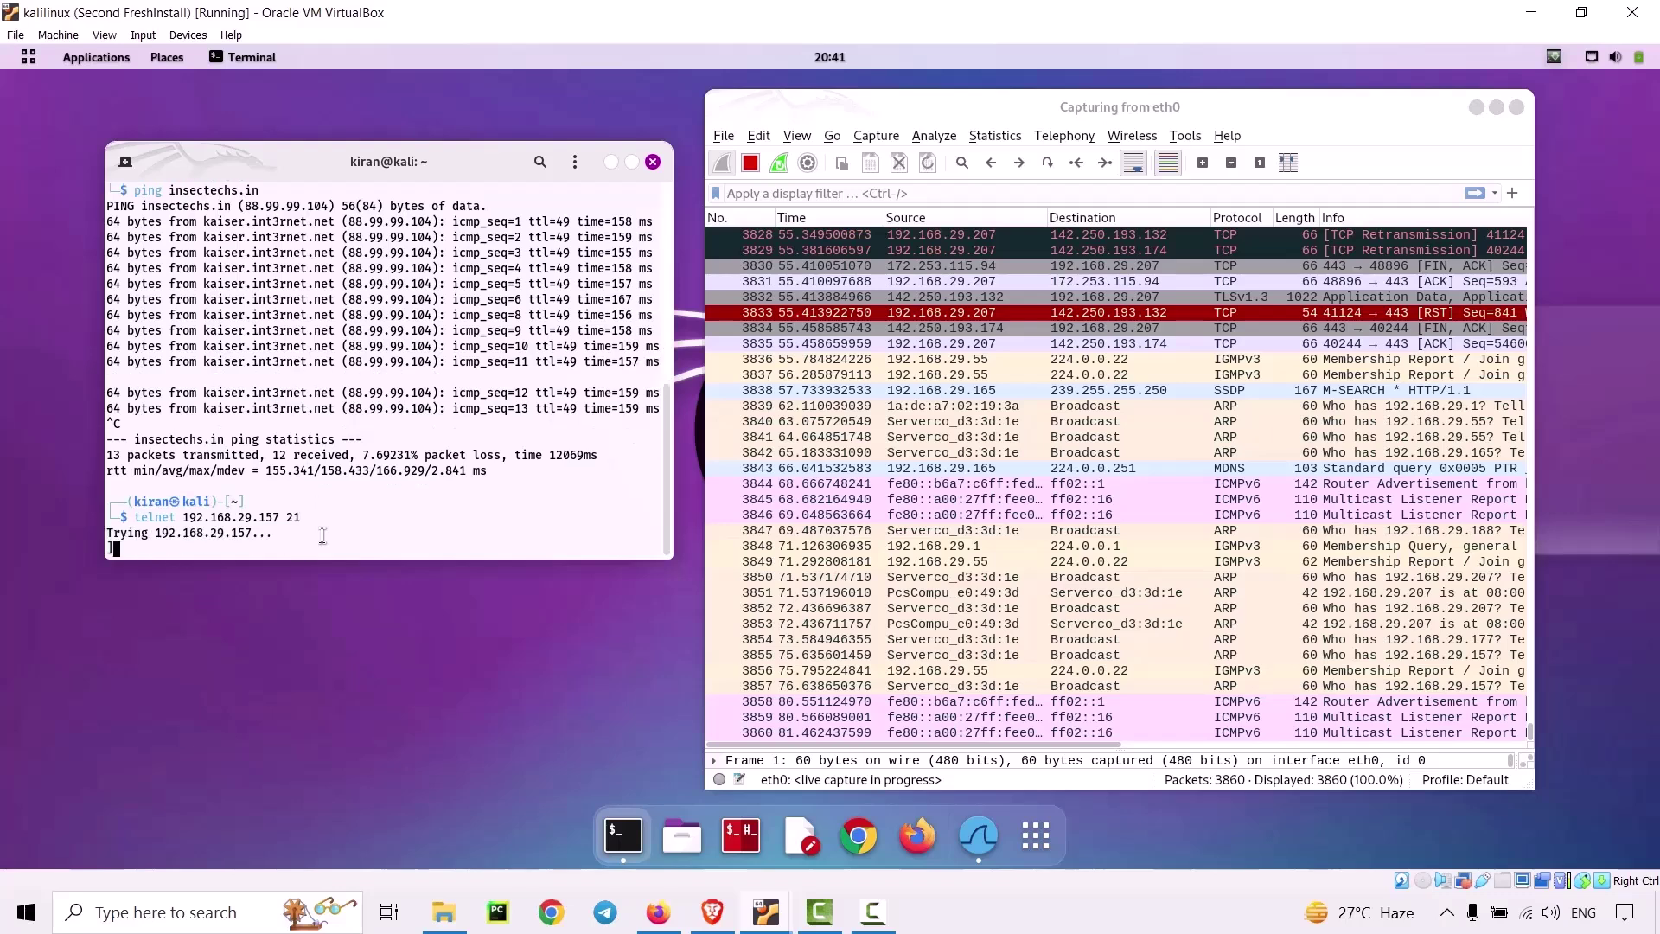
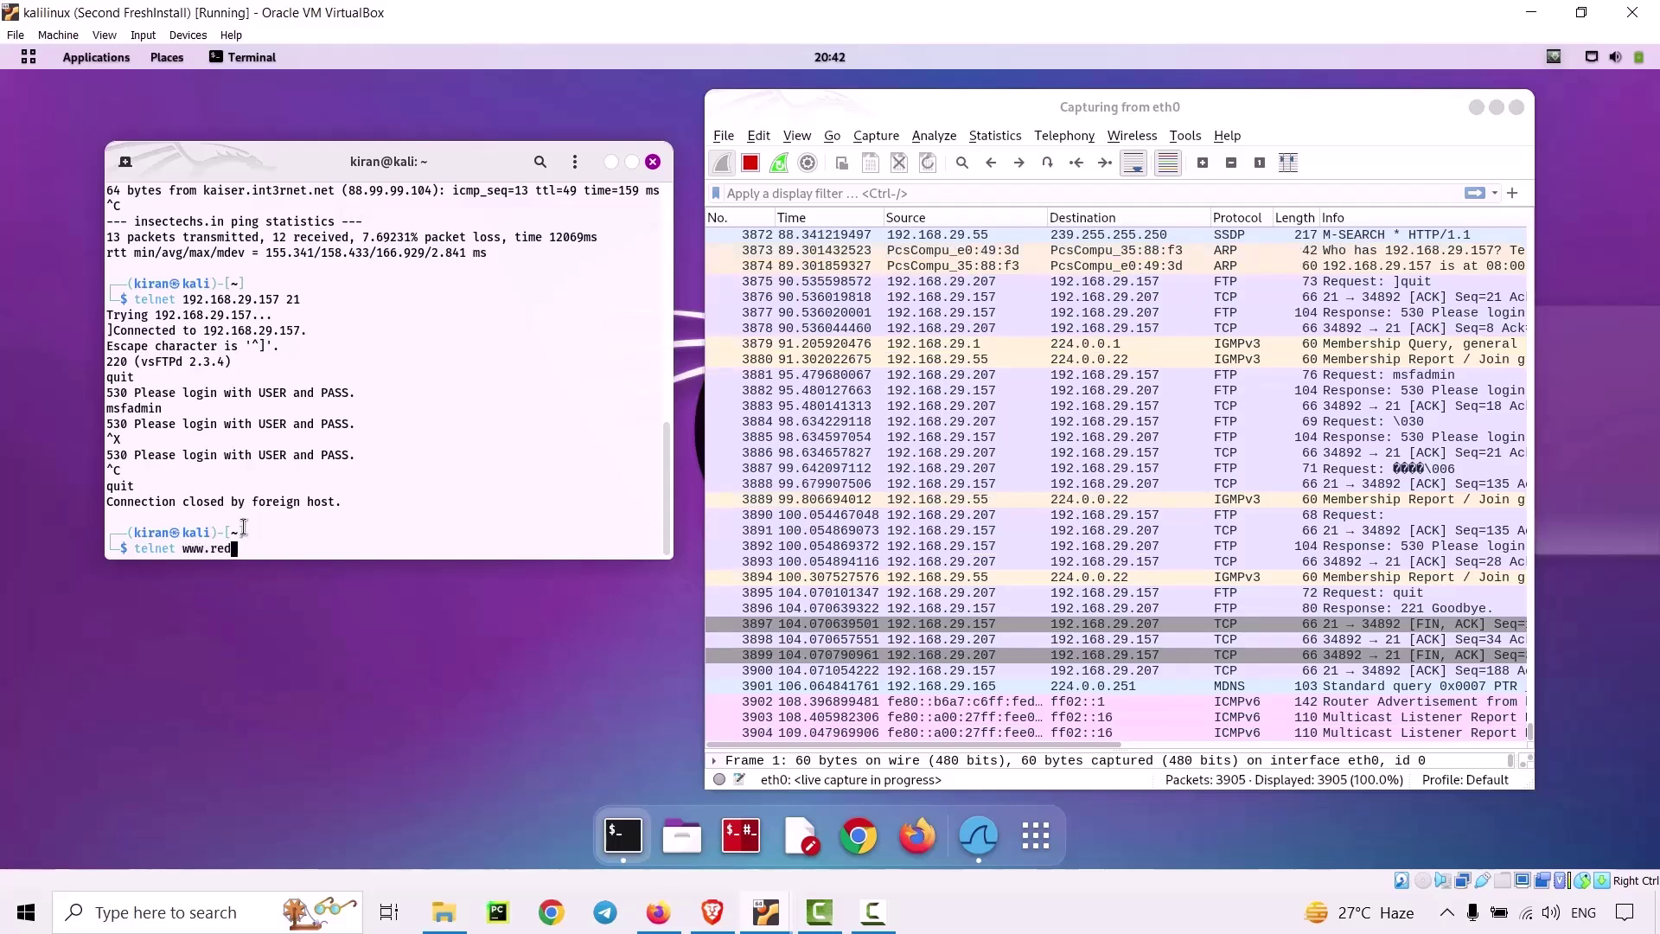
text(t.com 80)
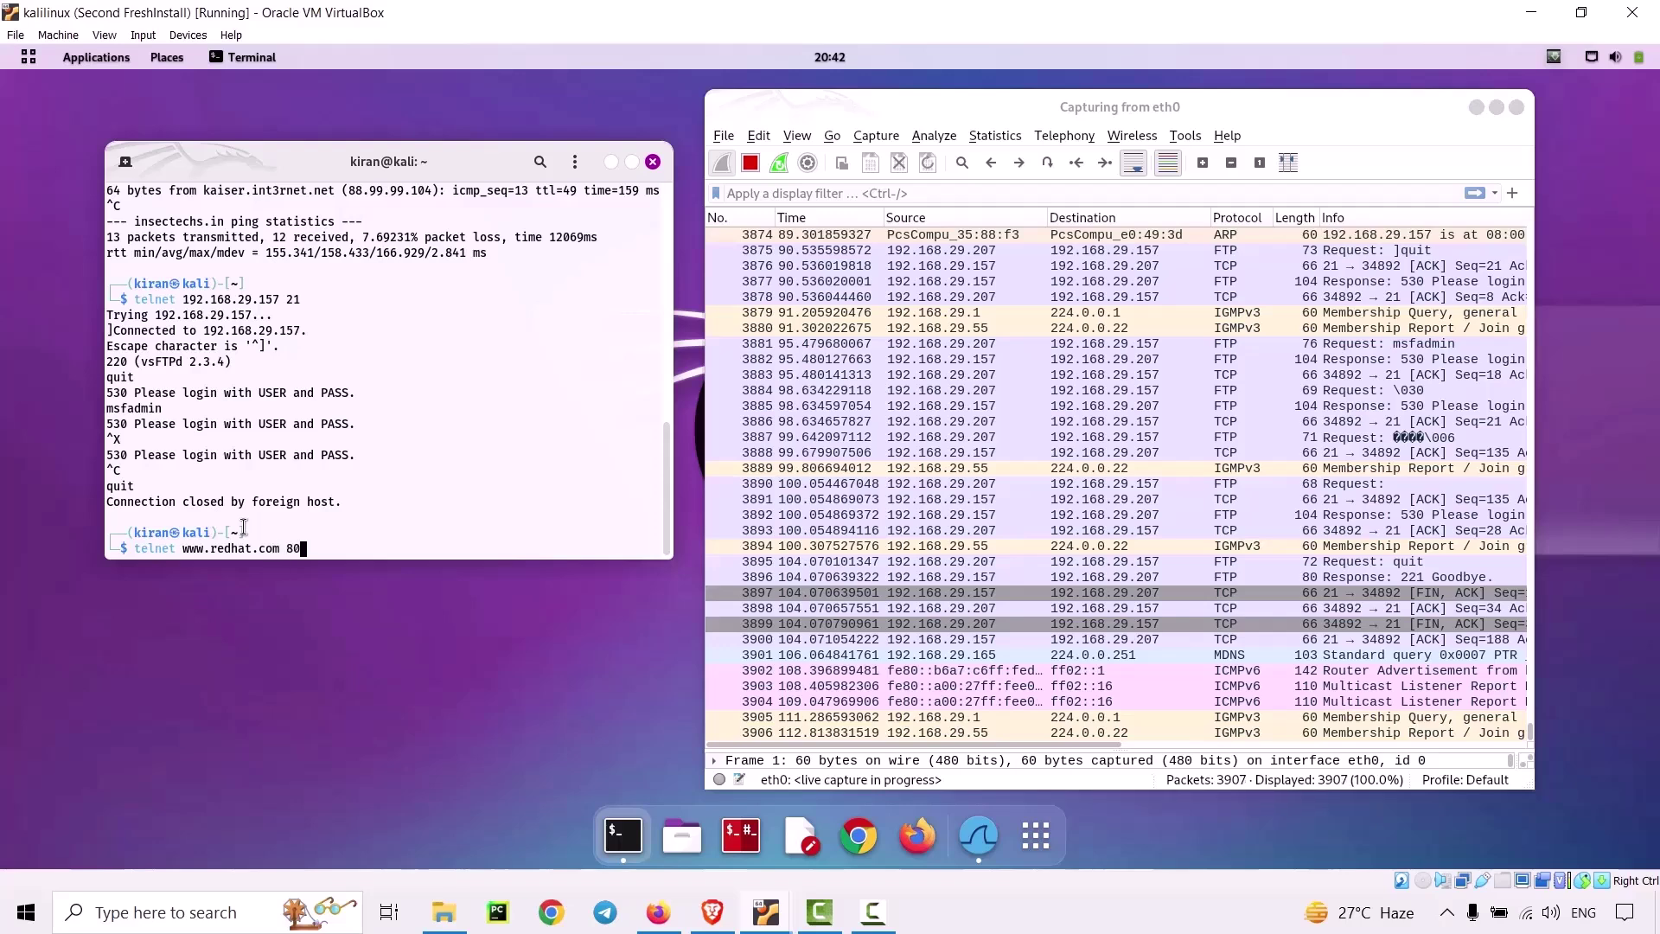
key(Return)
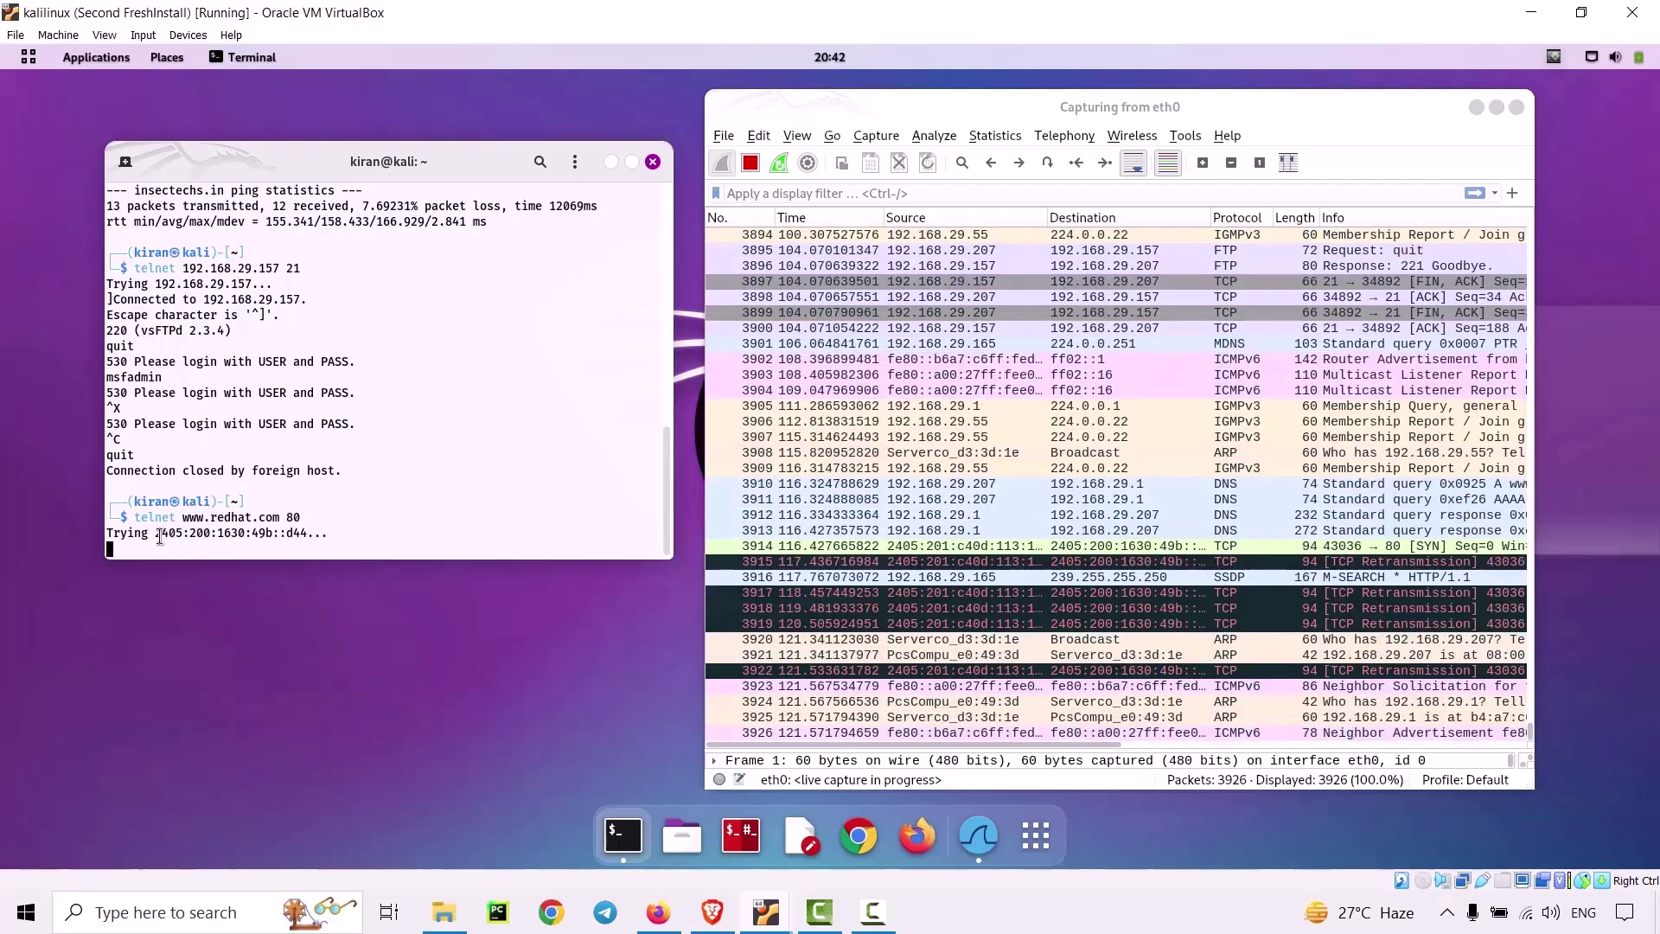
key(ctrl+c)
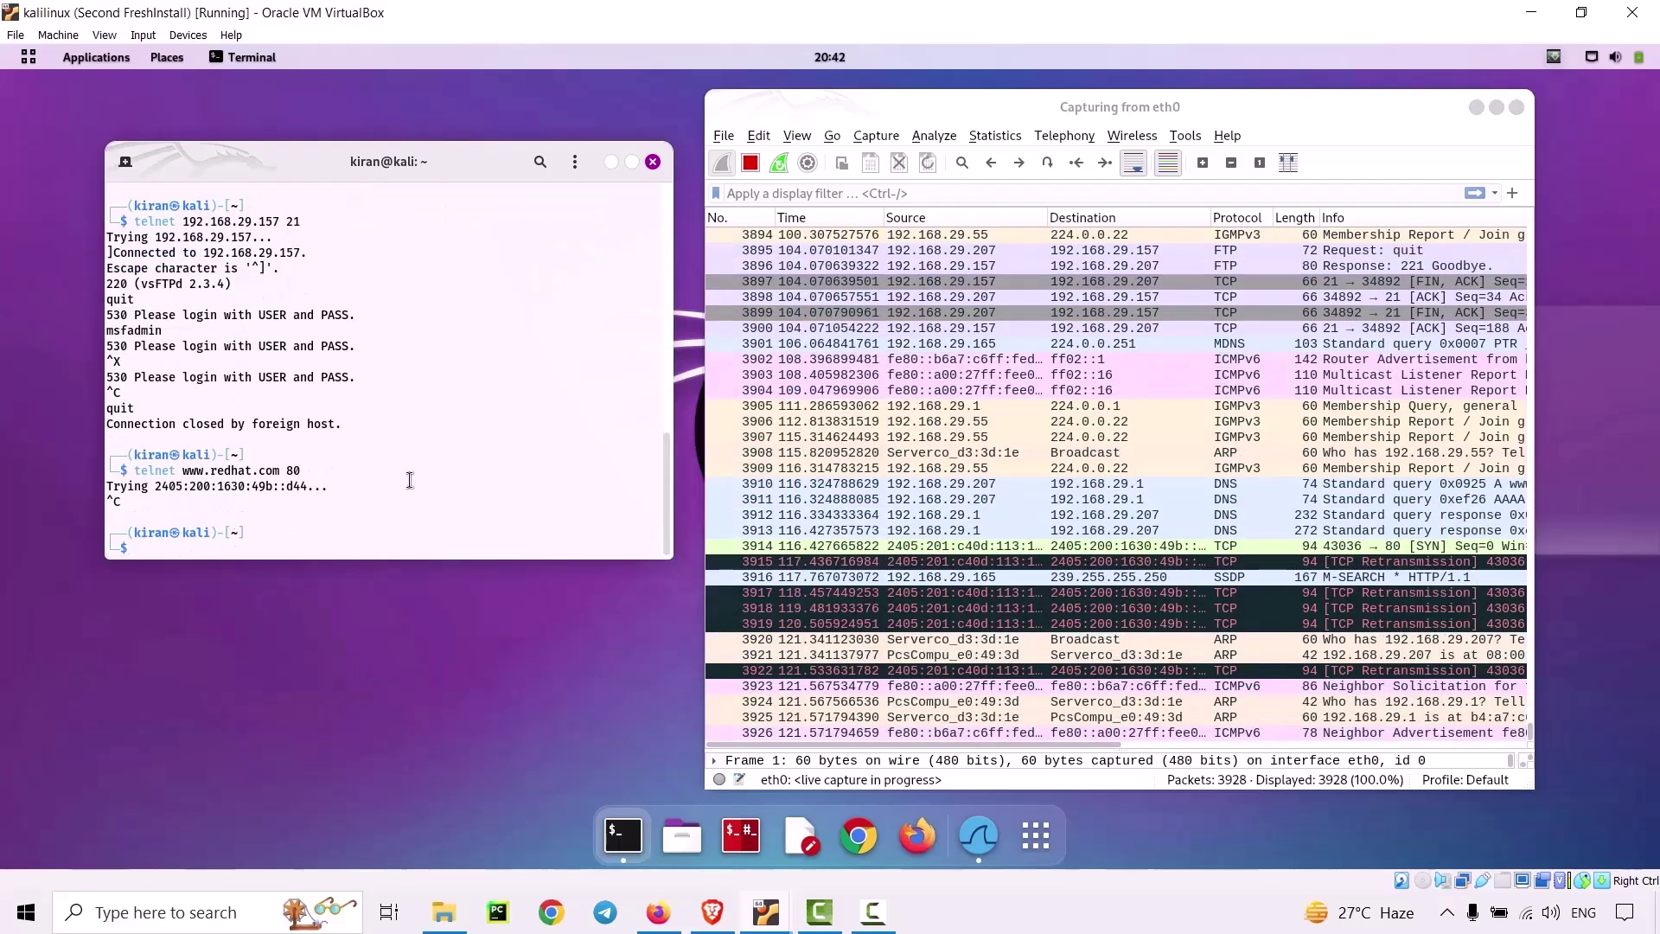
Maximize the Wireshark window and stop the eth0 capture.
double_click(994, 107)
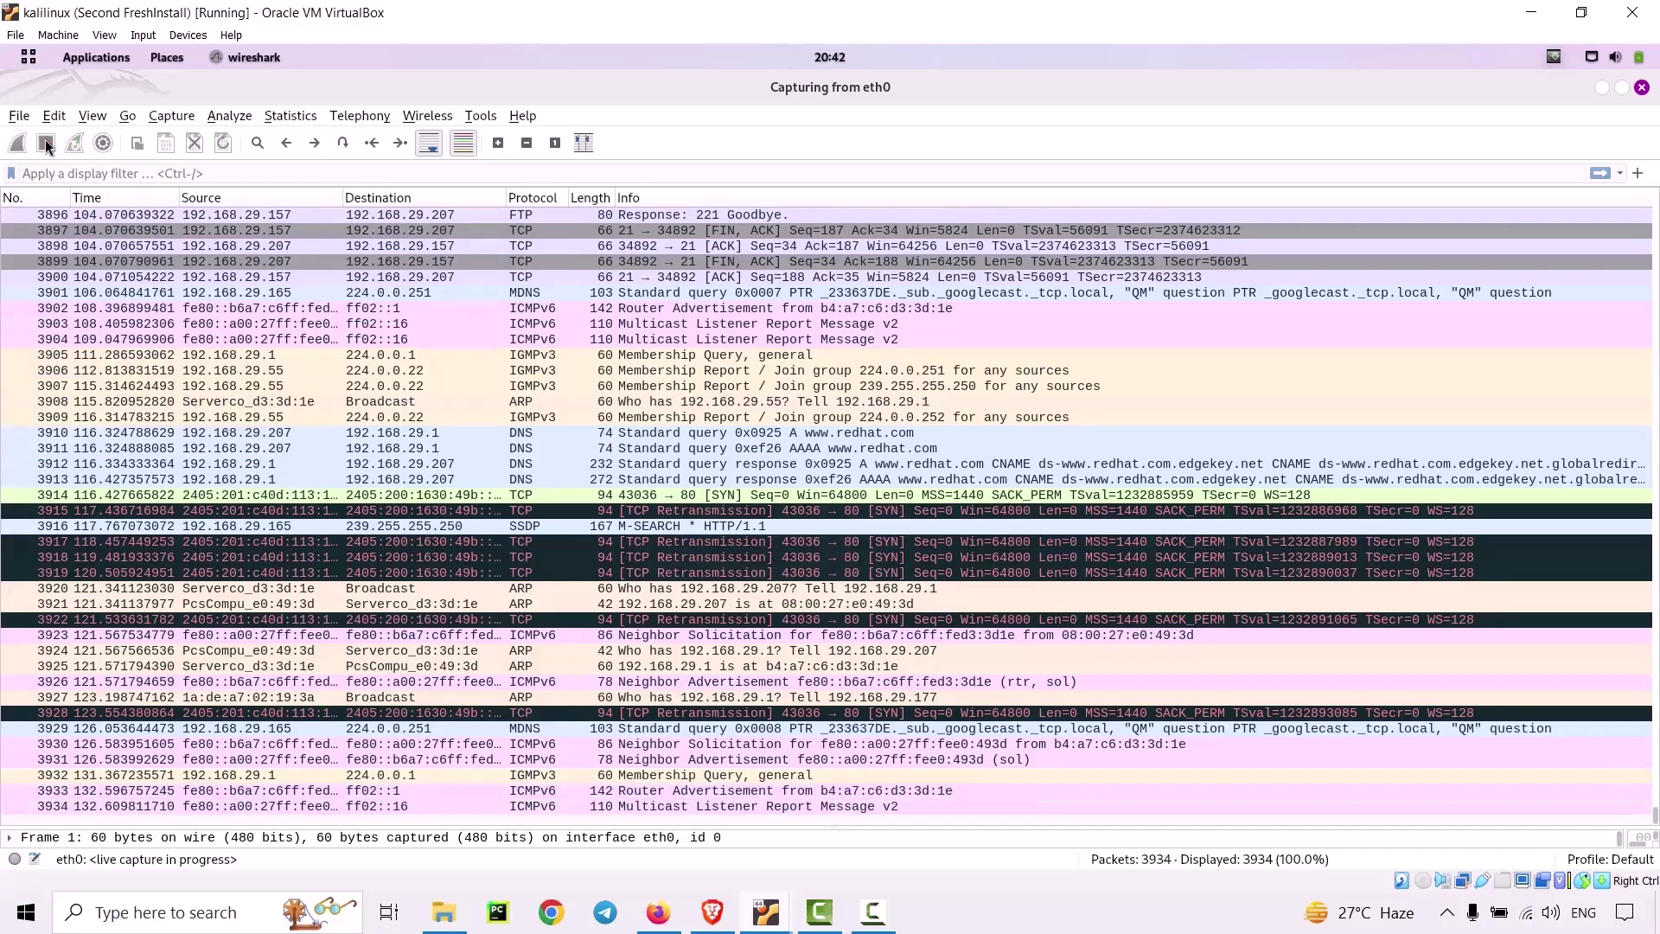
click(45, 144)
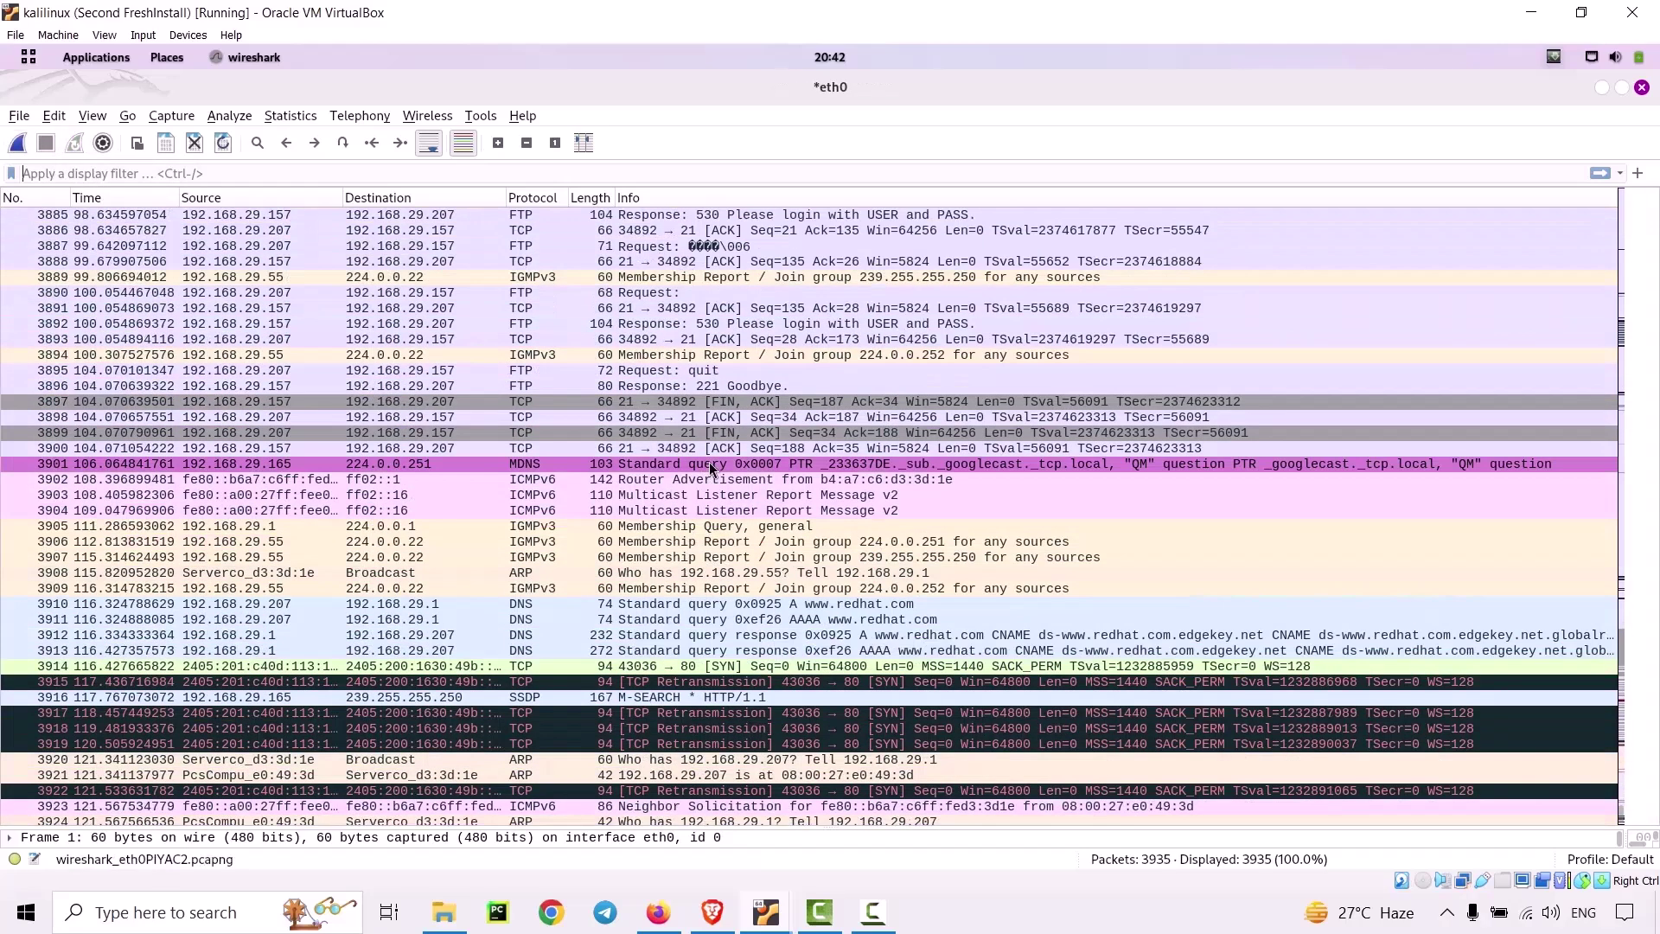
Review the captured packets from the latest back to the first, examining their source, destination, protocol and info.
scroll(708, 463, up, 20)
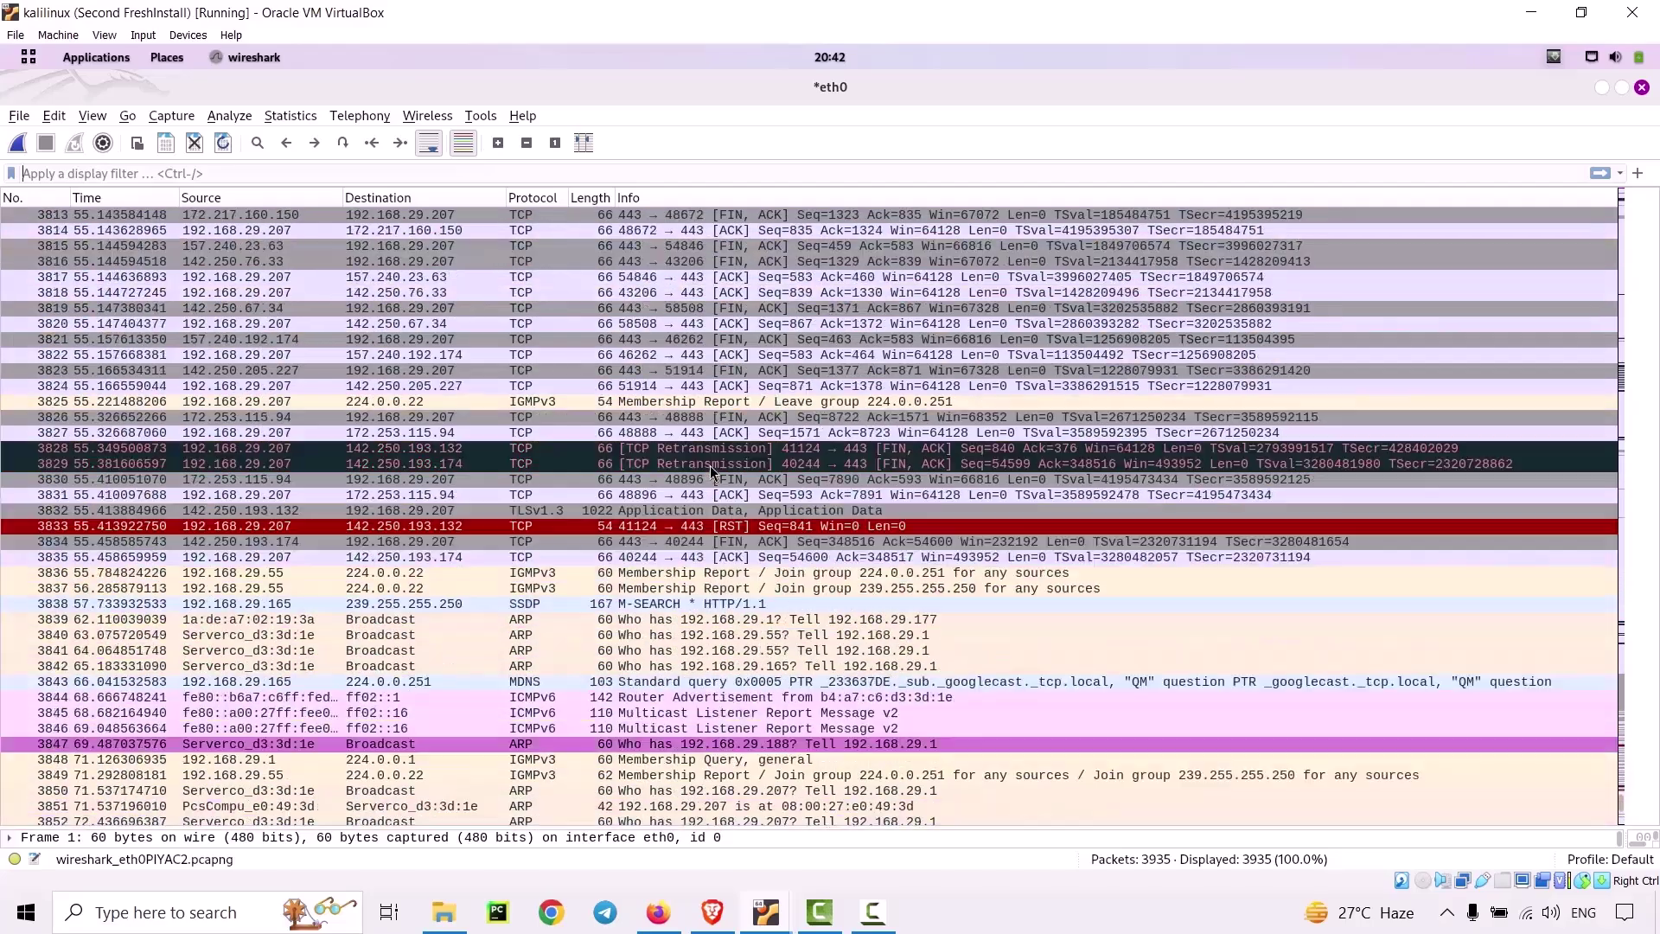
scroll(708, 465, up, 20)
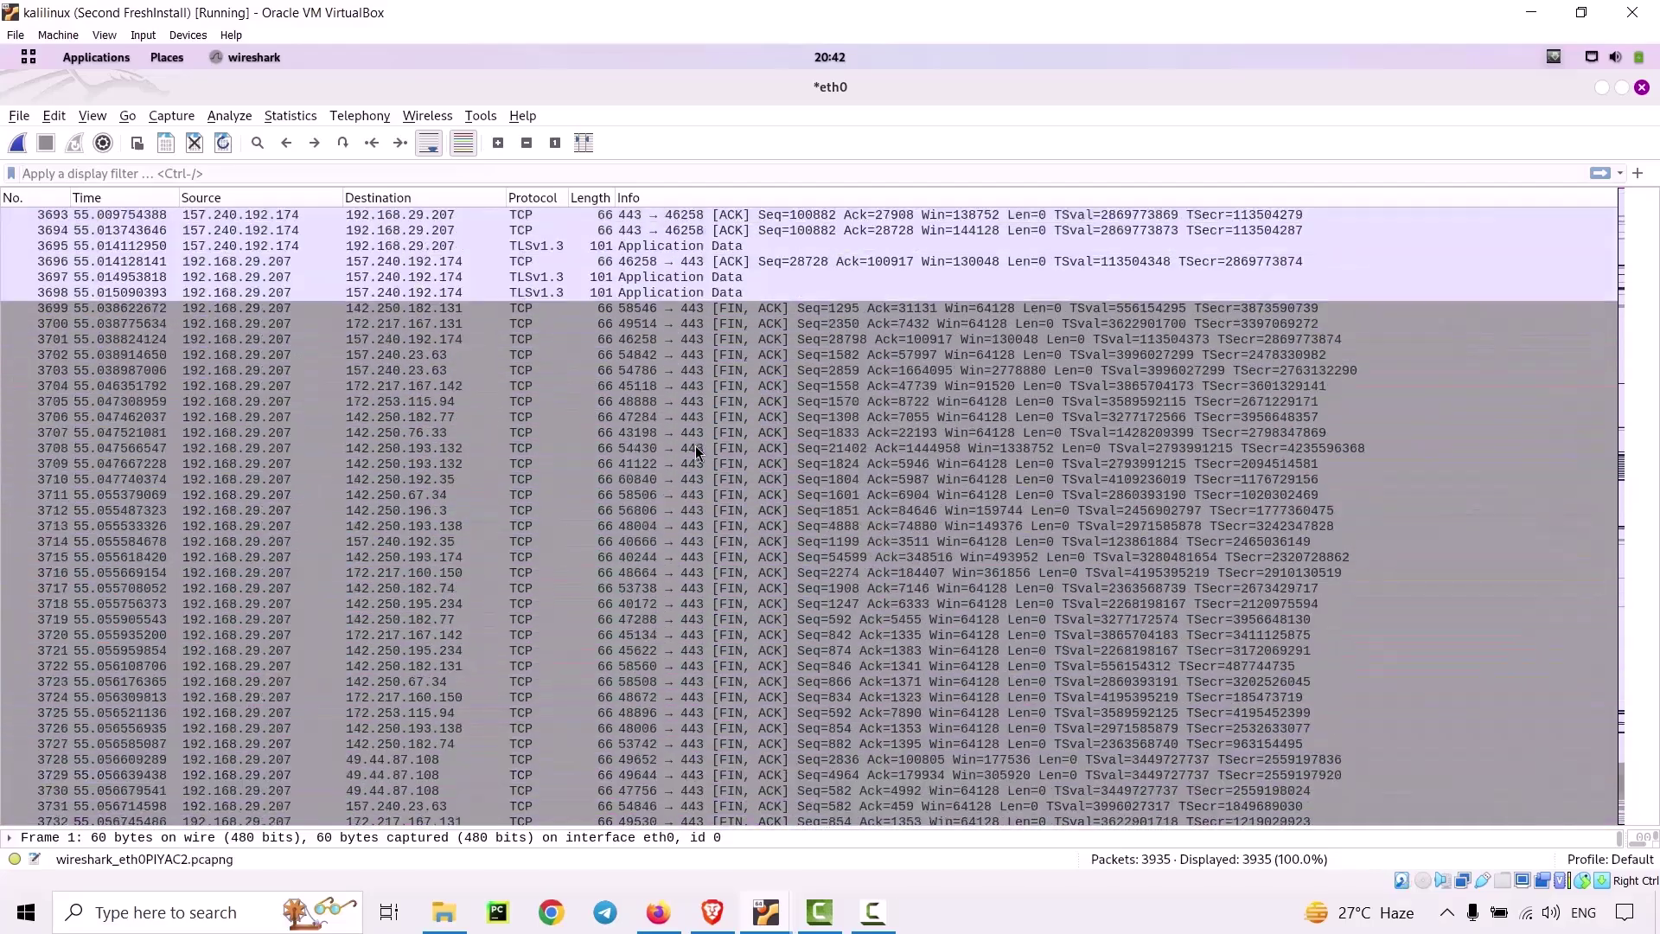
scroll(695, 448, up, 20)
click(878, 510)
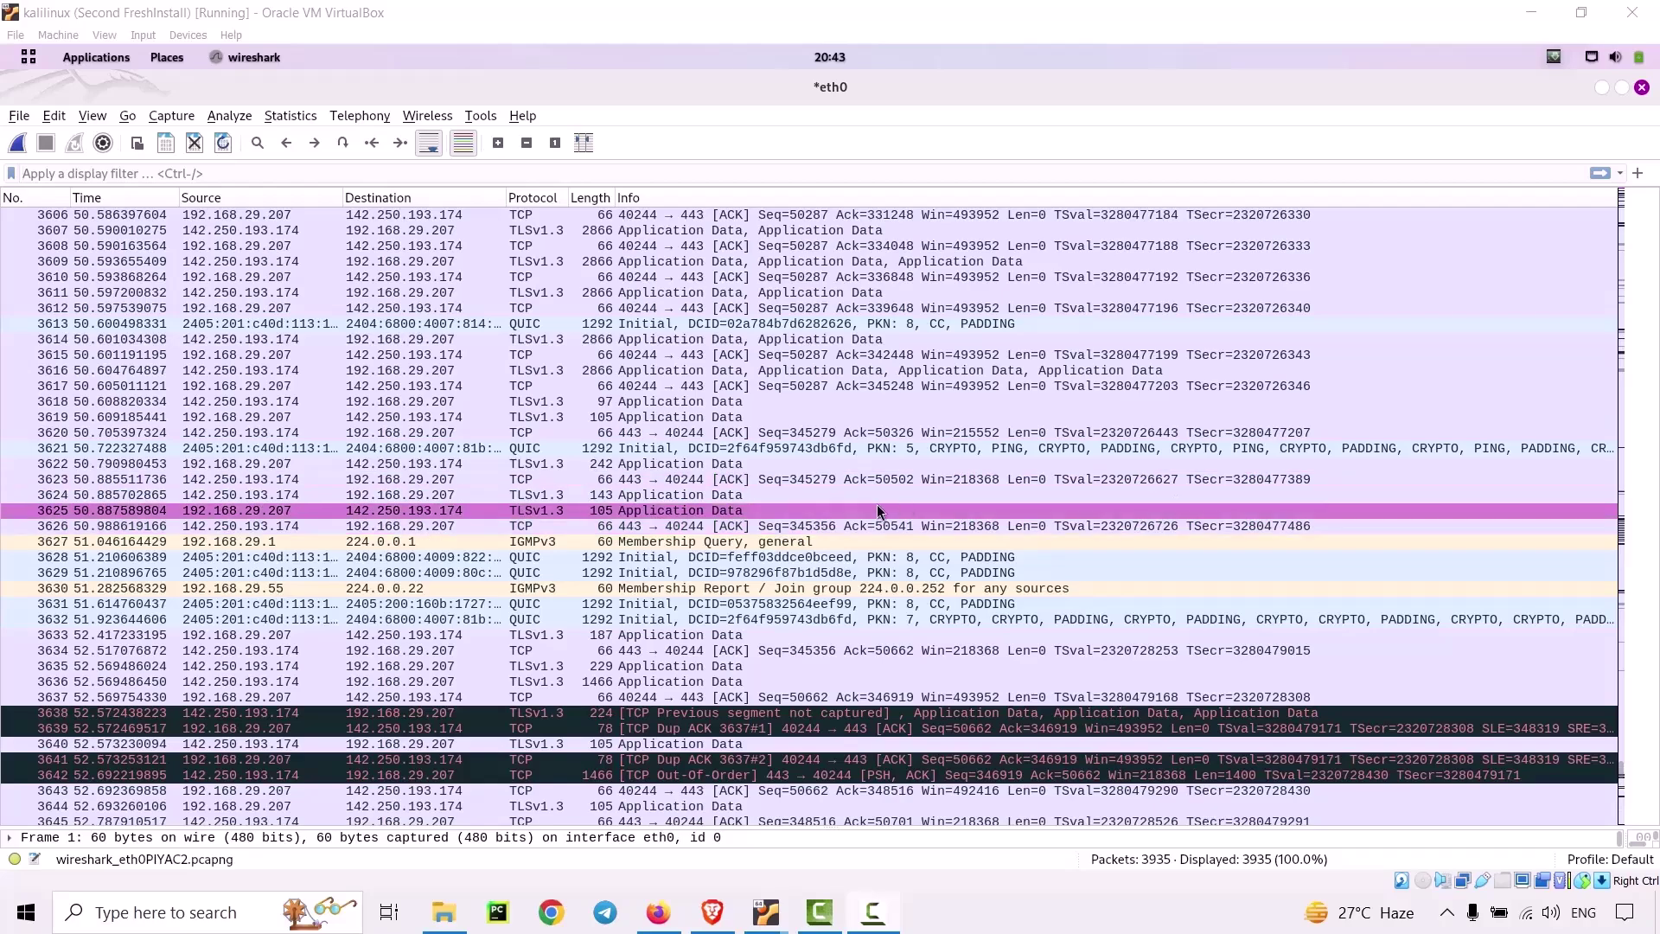
click(1047, 435)
scroll(1048, 437, up, 15)
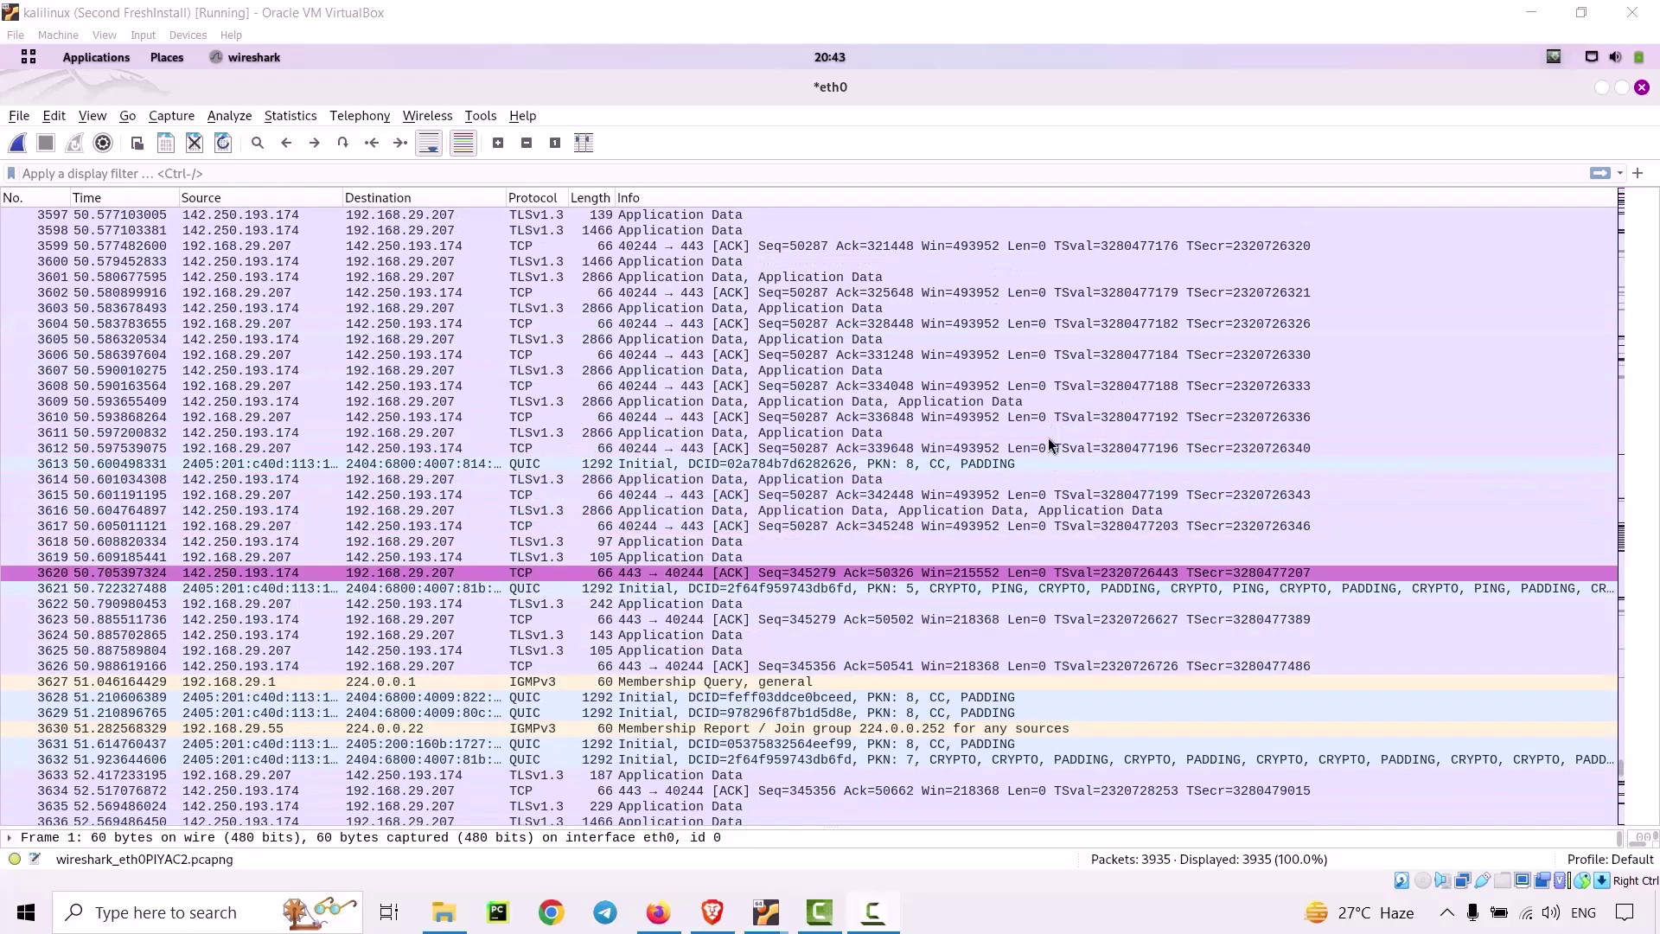
click(1056, 433)
scroll(1056, 433, up, 3)
drag(1621, 784, 1622, 185)
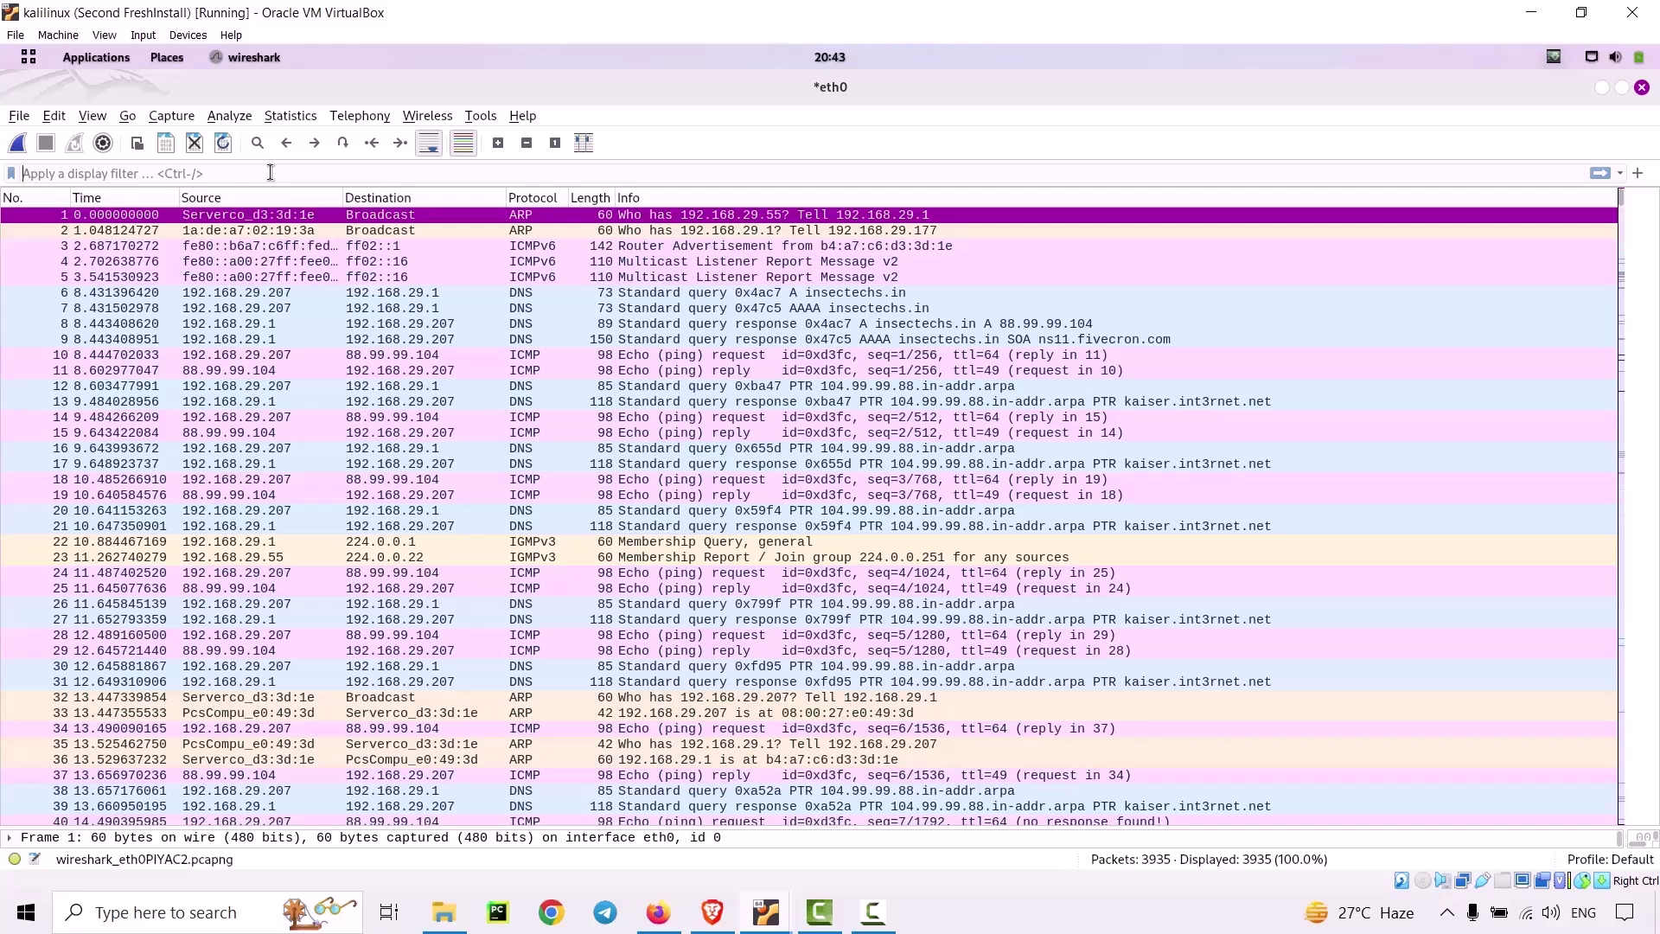
click(25, 118)
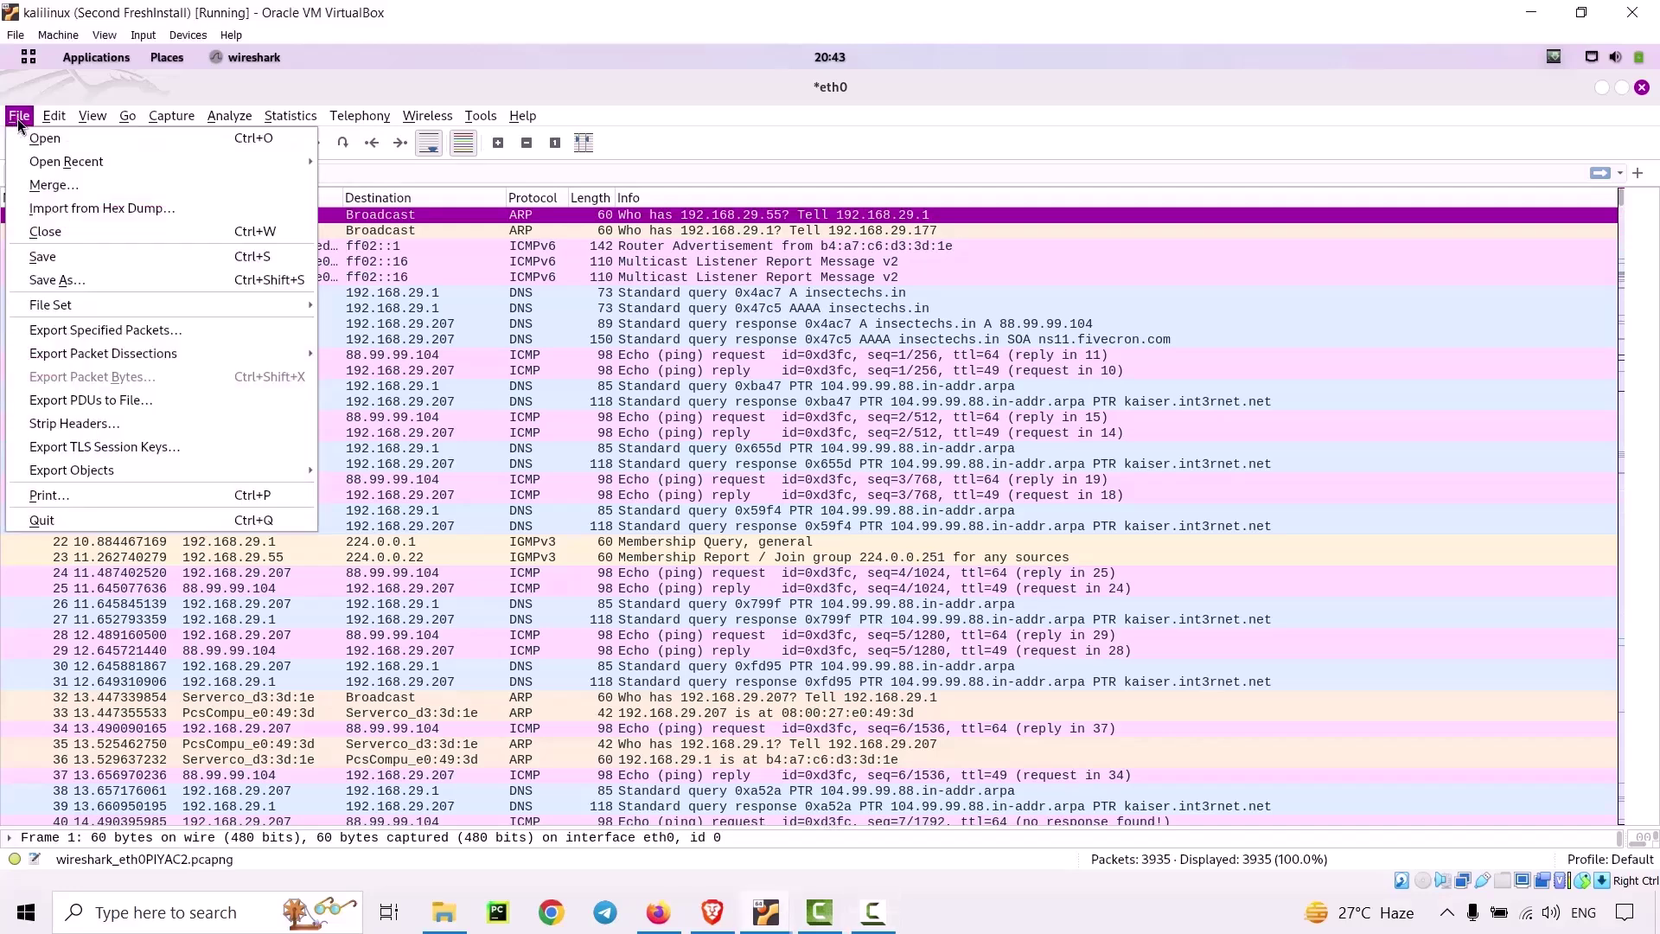
mouse_move(45, 121)
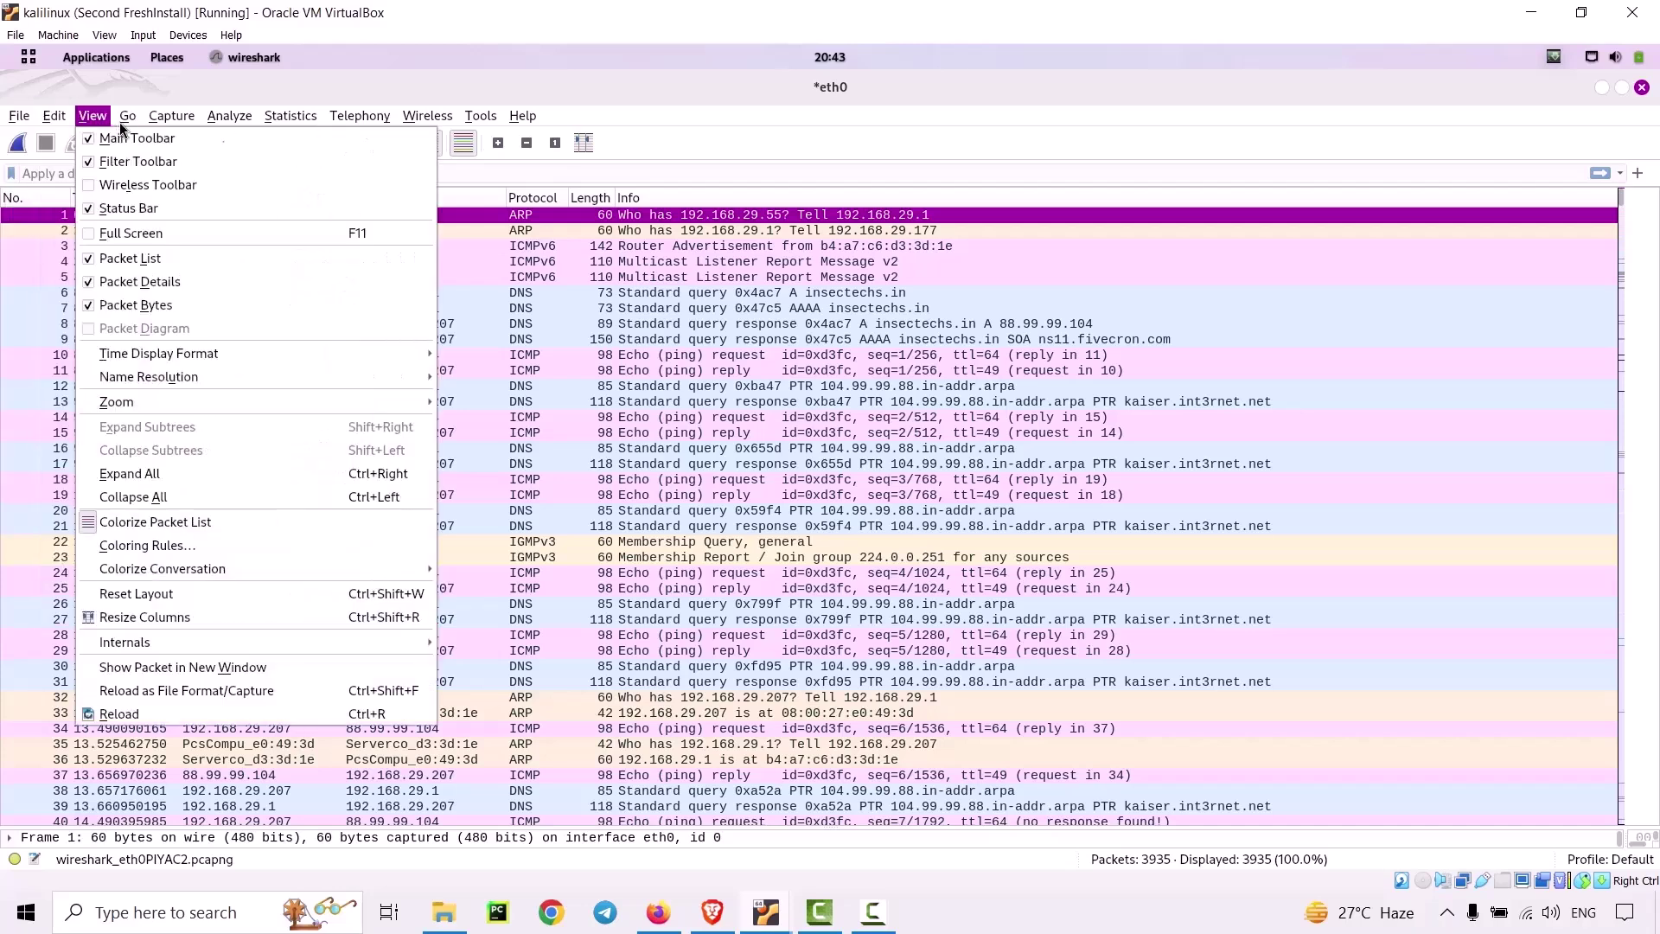
mouse_move(157, 128)
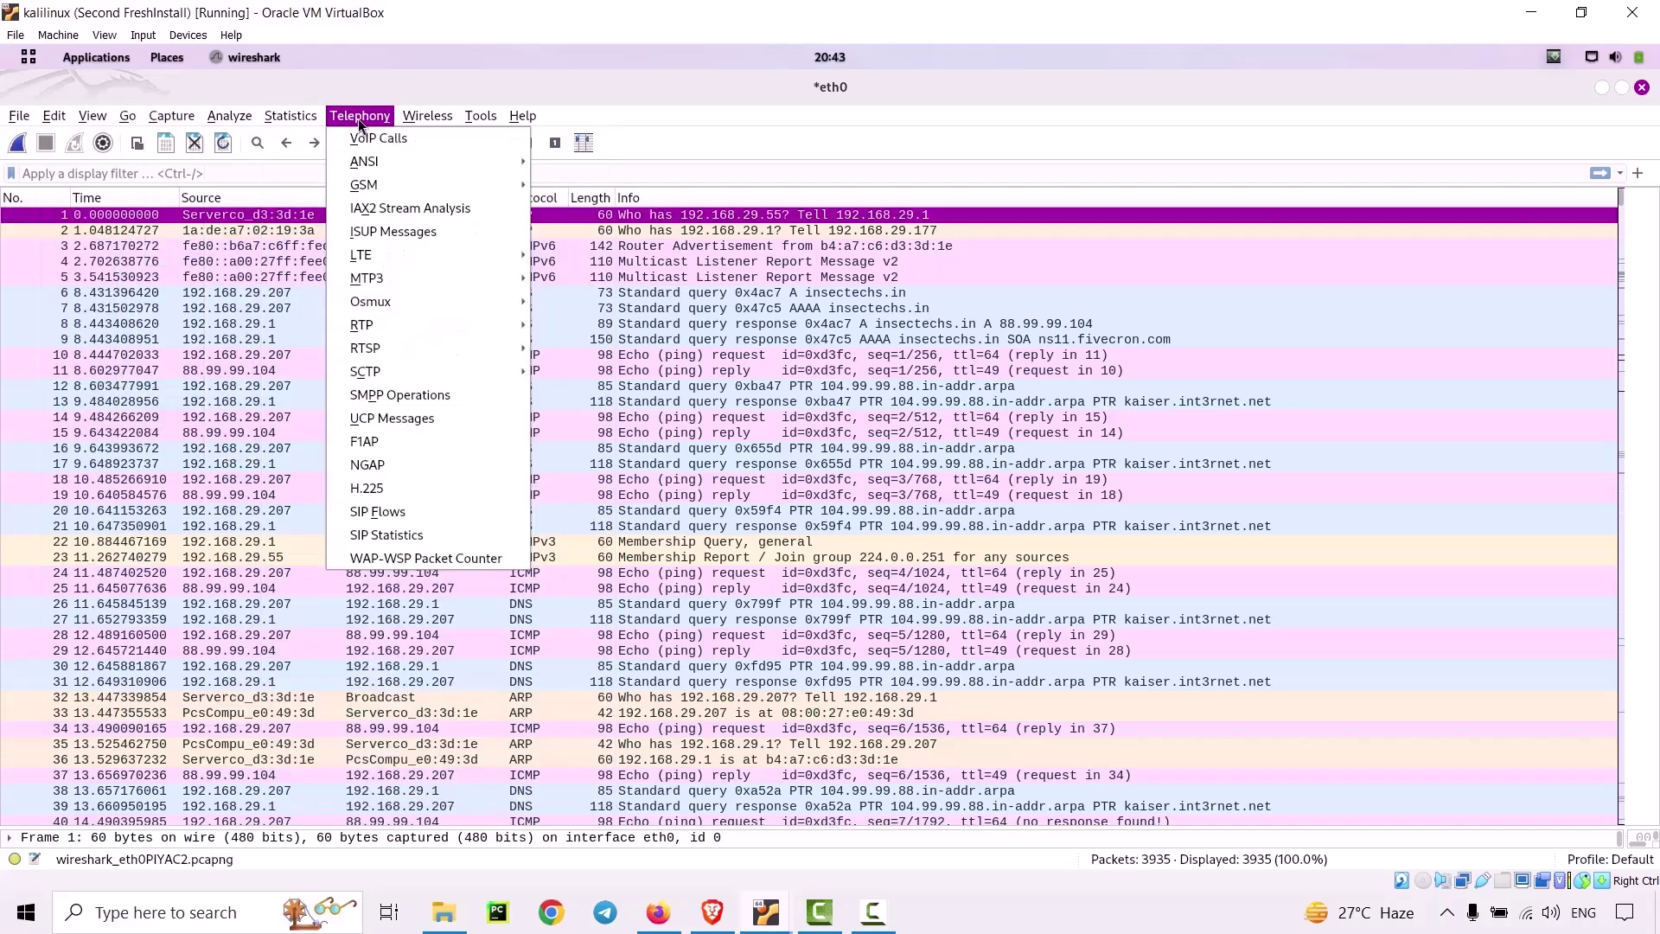
Apply the display filter ip.addr == 192.168.29.207 to the captured packets.
mouse_move(427, 125)
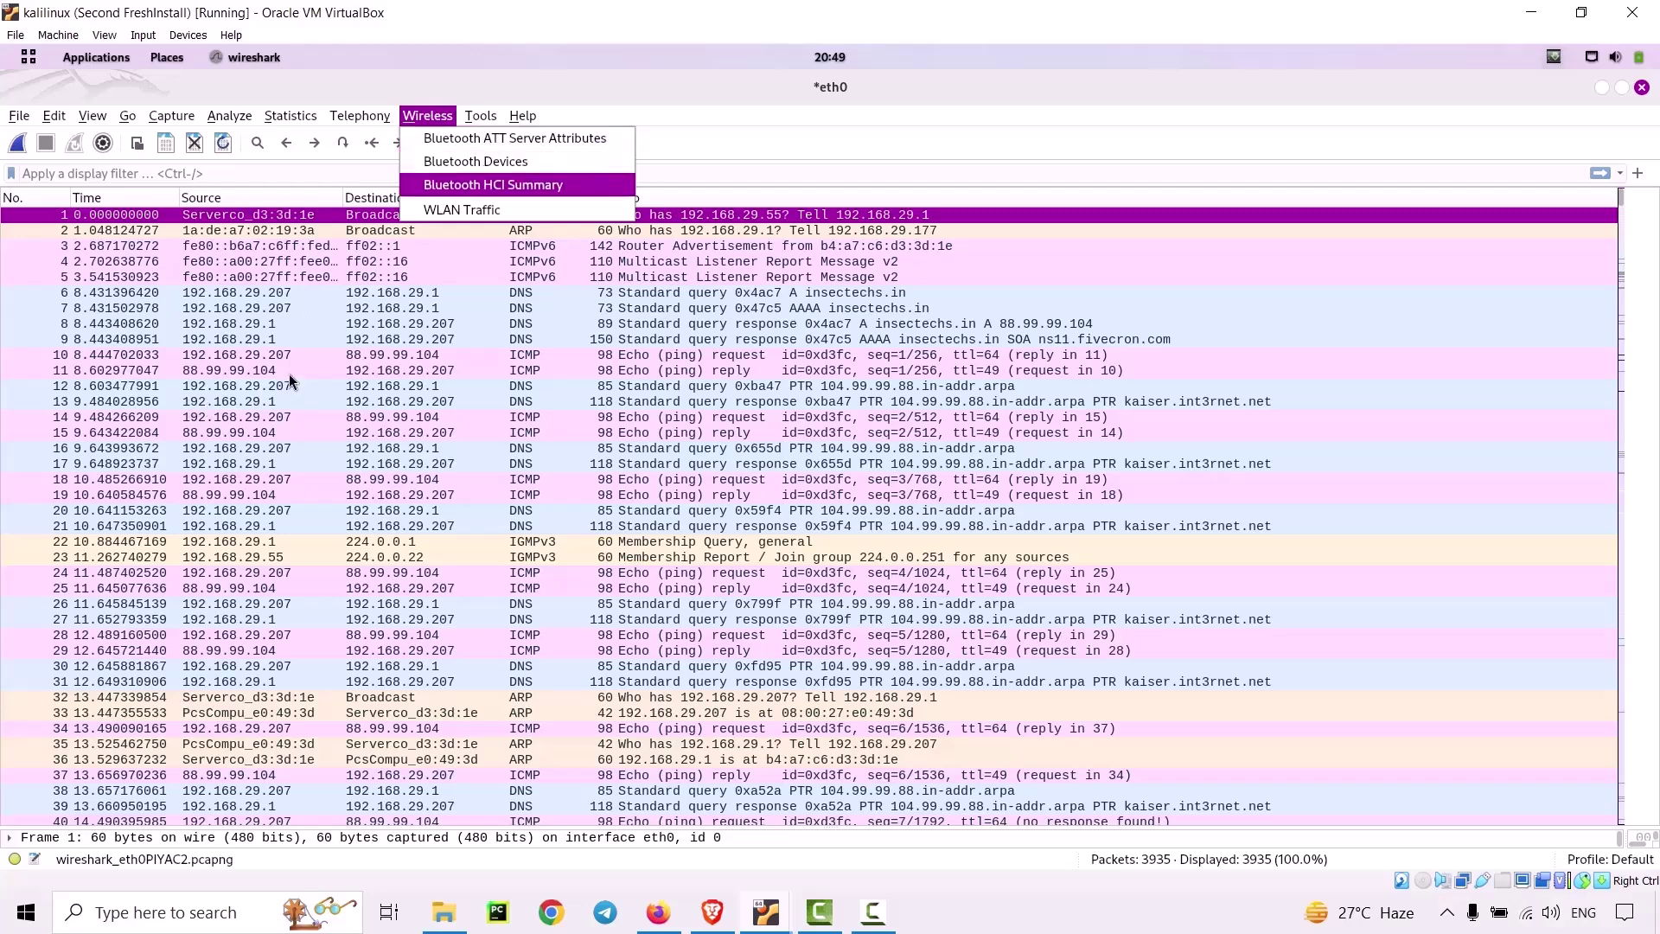
click(139, 173)
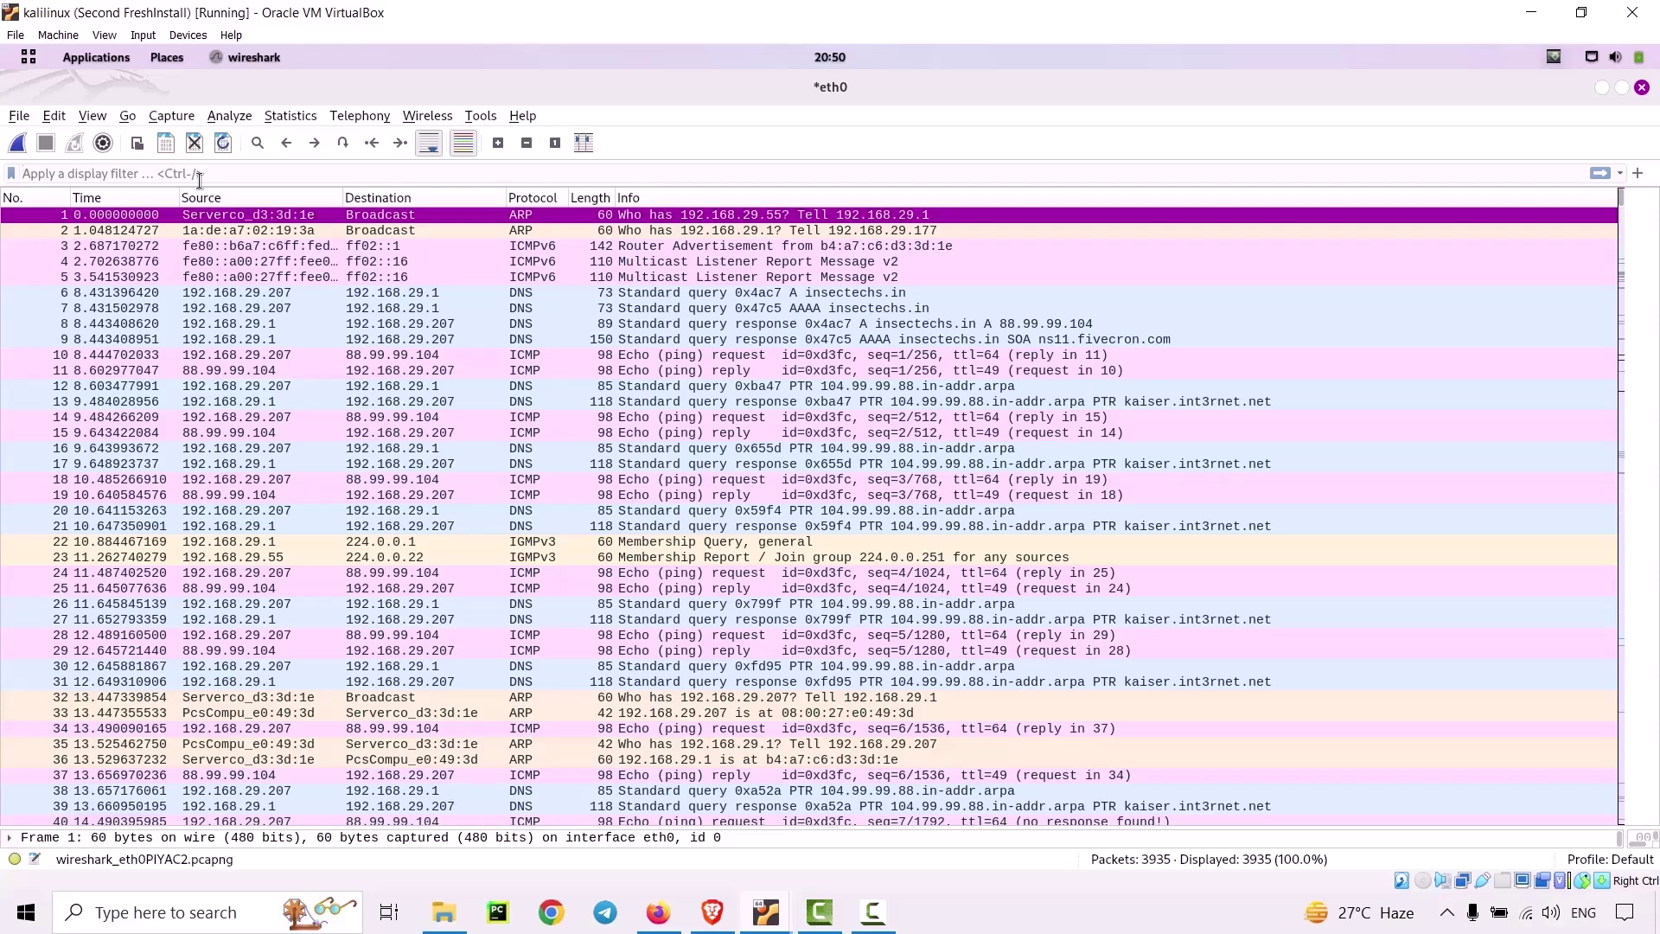
text(ip)
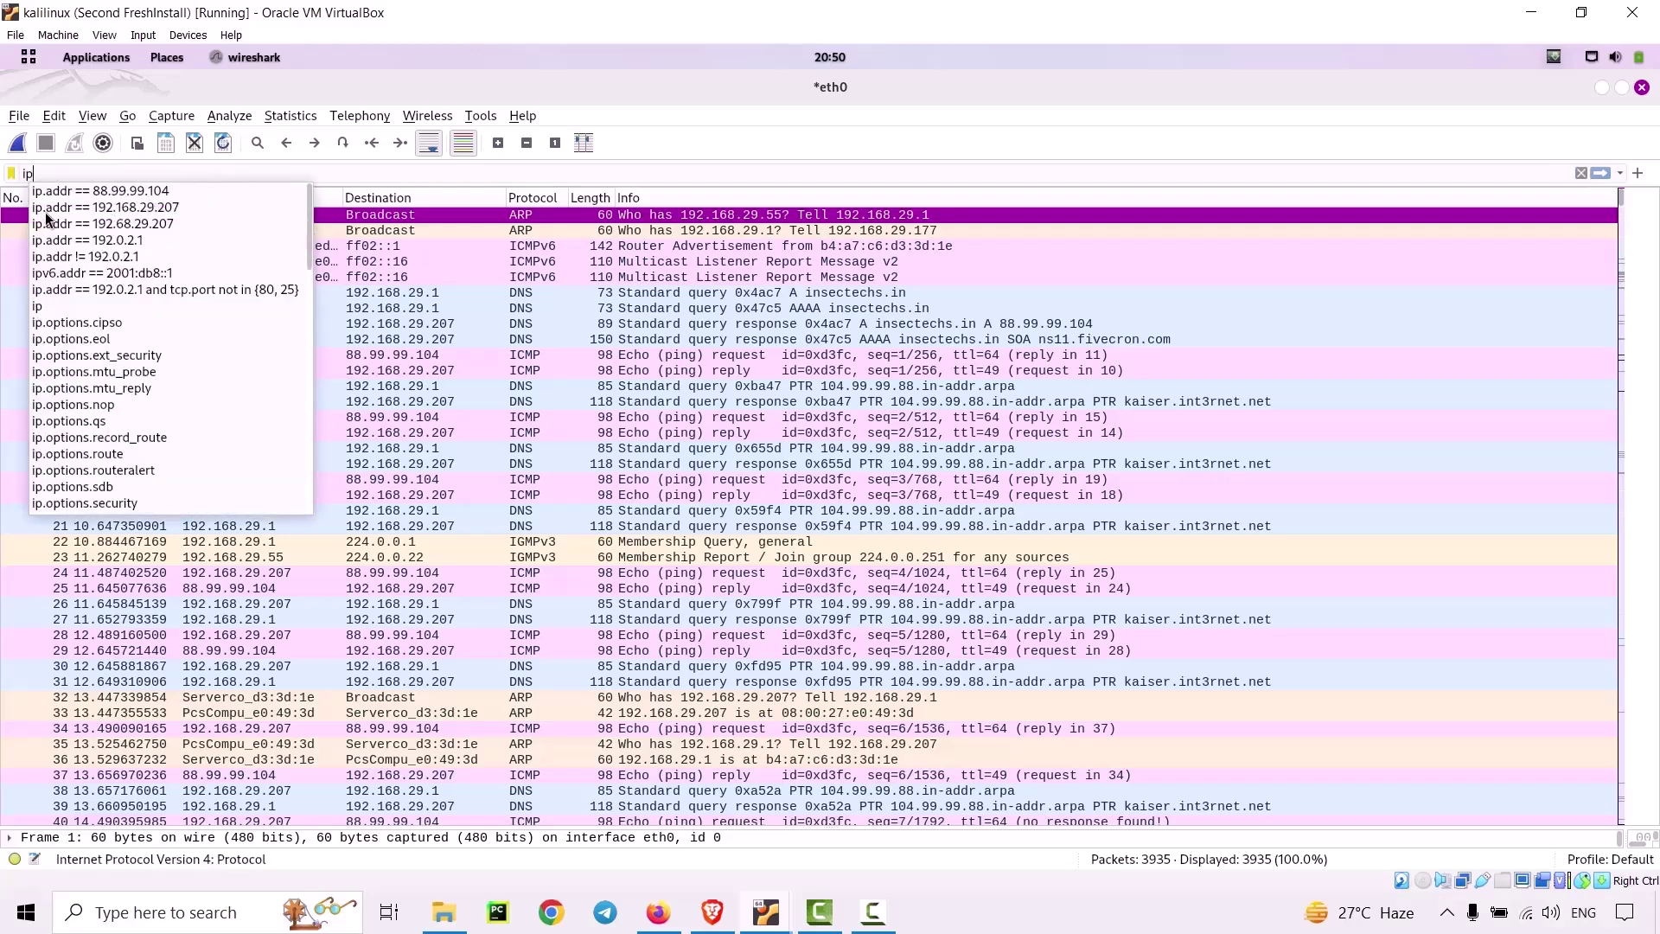
click(130, 215)
key(Return)
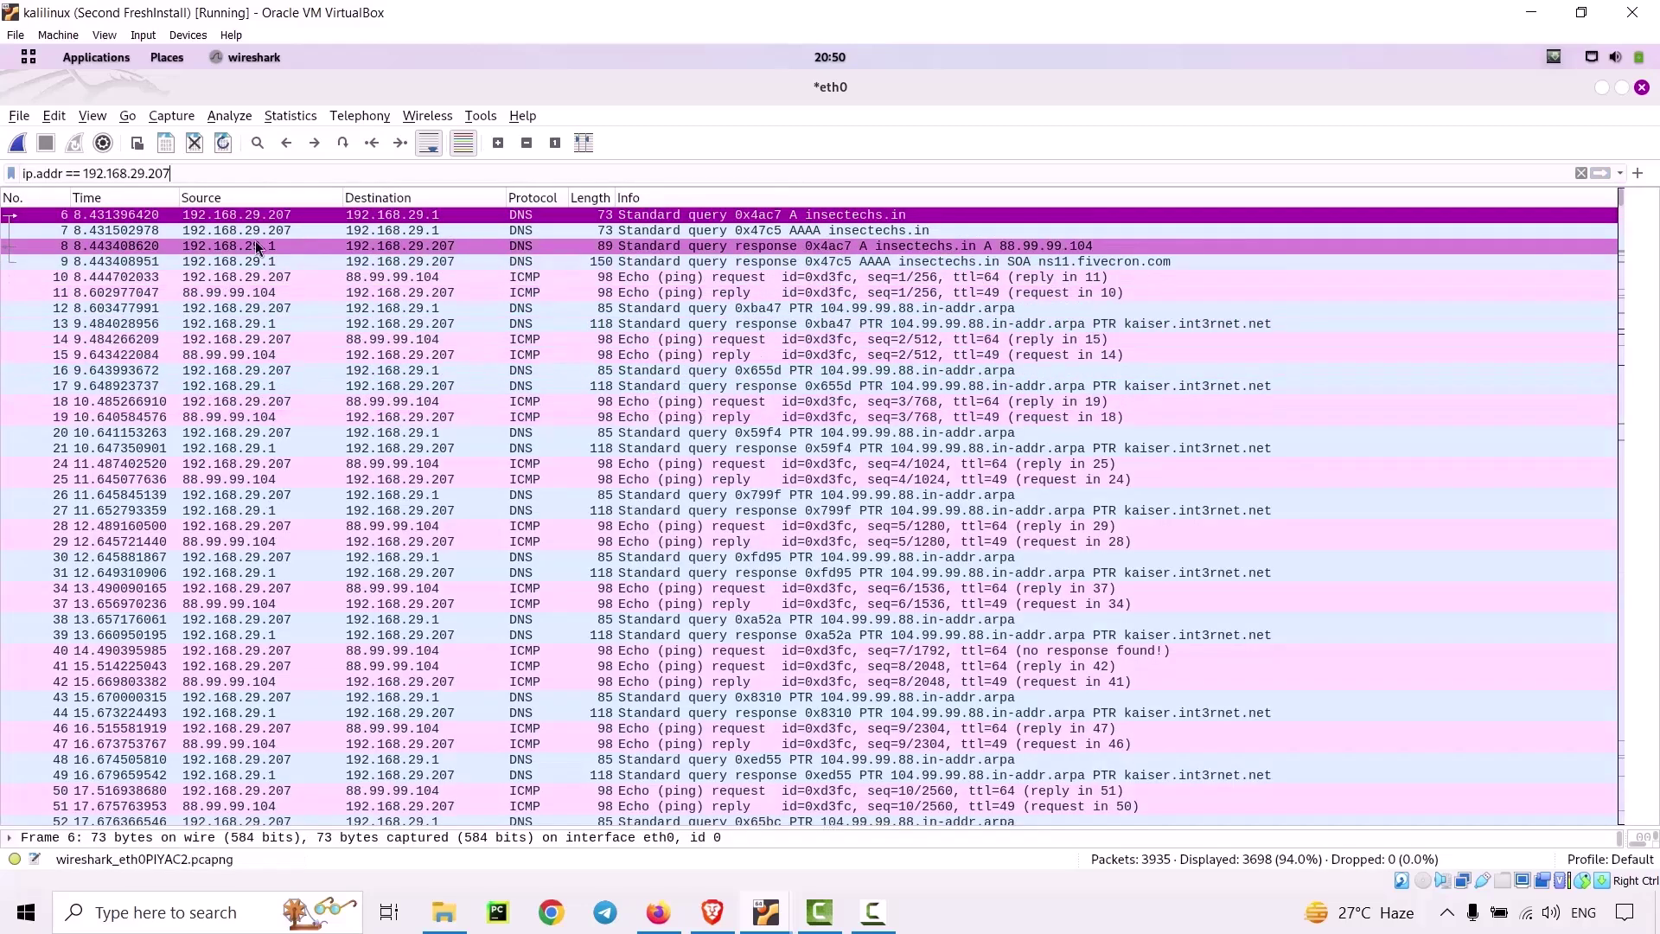
Replace the display filter with tcp.port == 80 and apply it.
key(ctrl+slash)
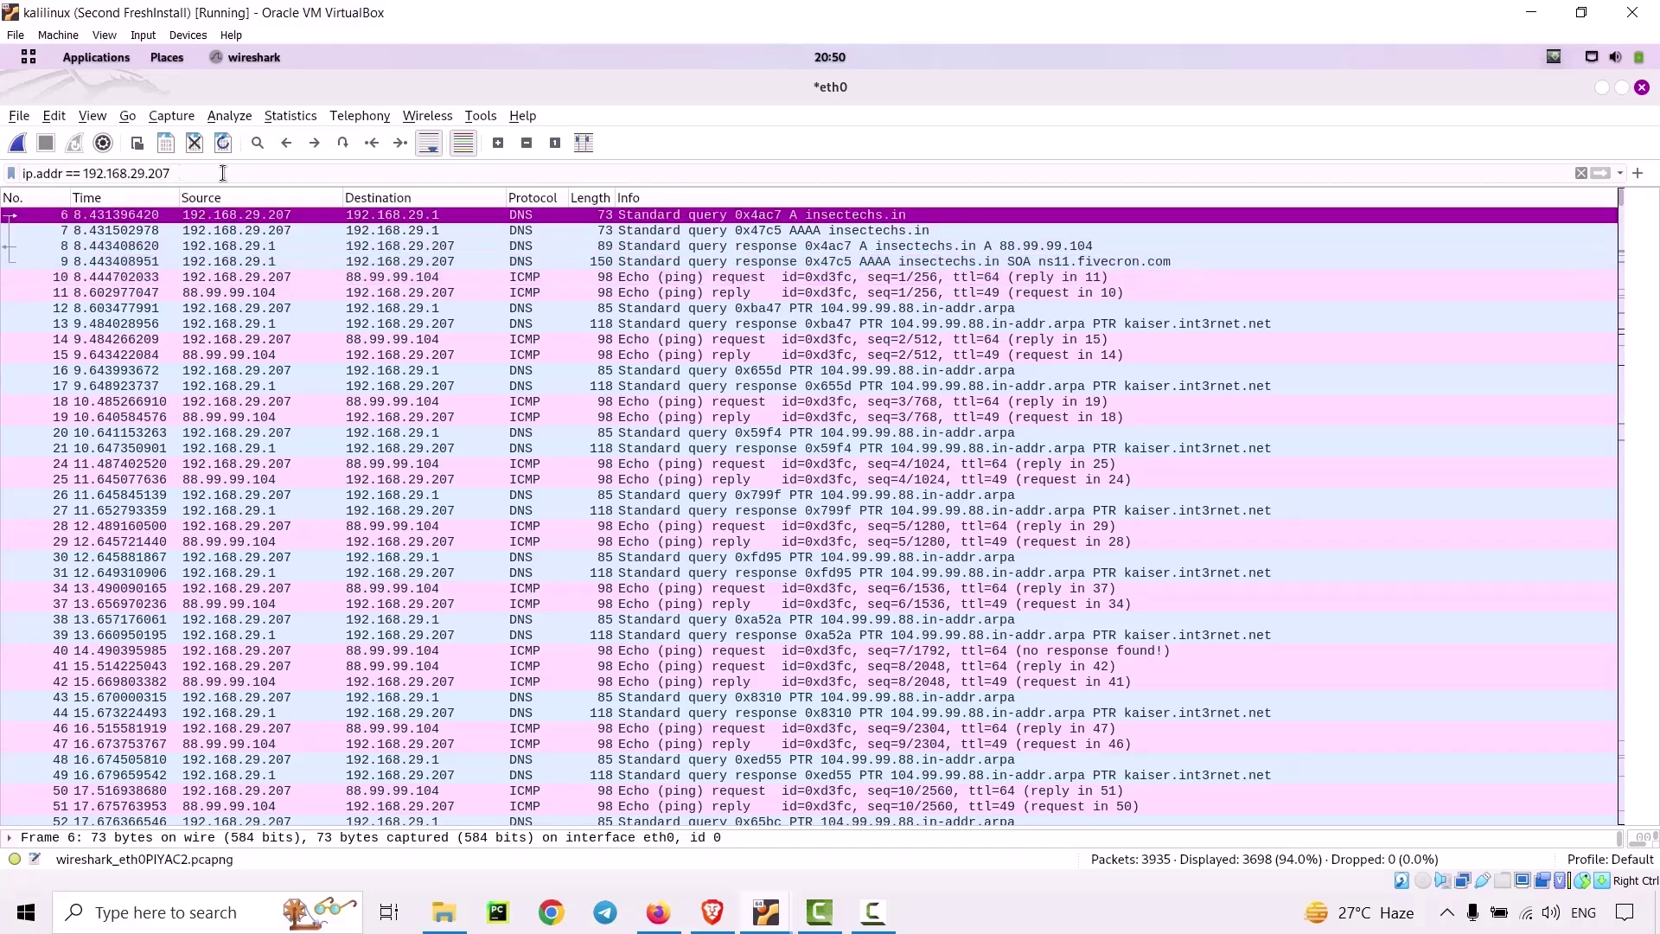
drag(171, 173, 23, 173)
key(BackSpace)
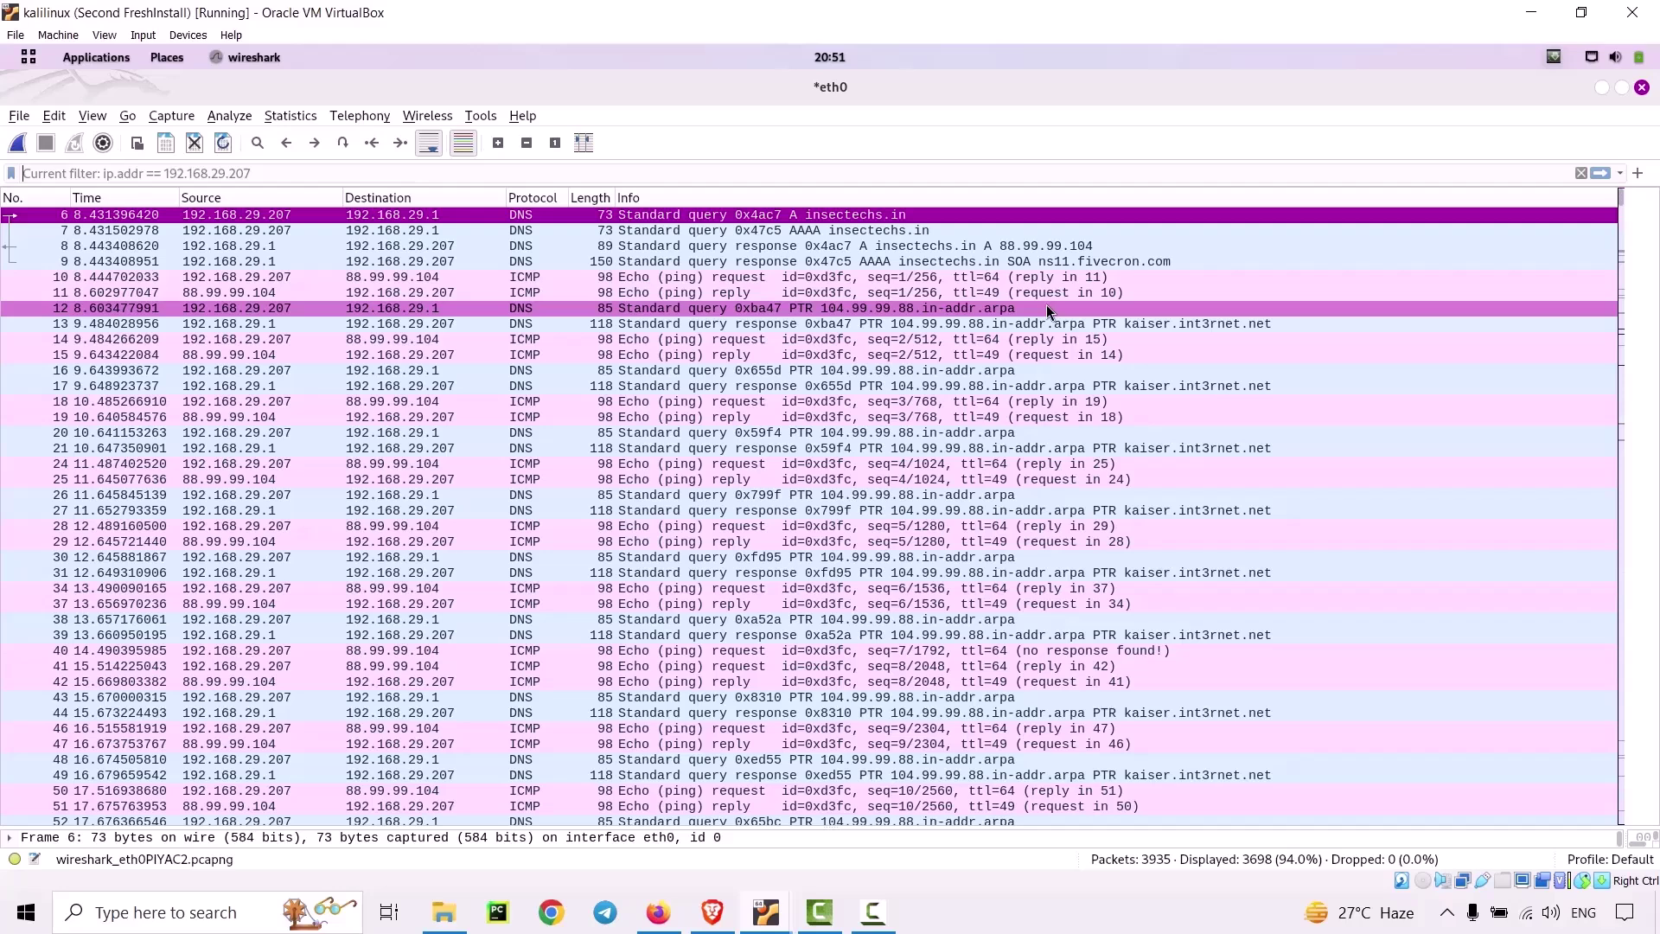
text(tc)
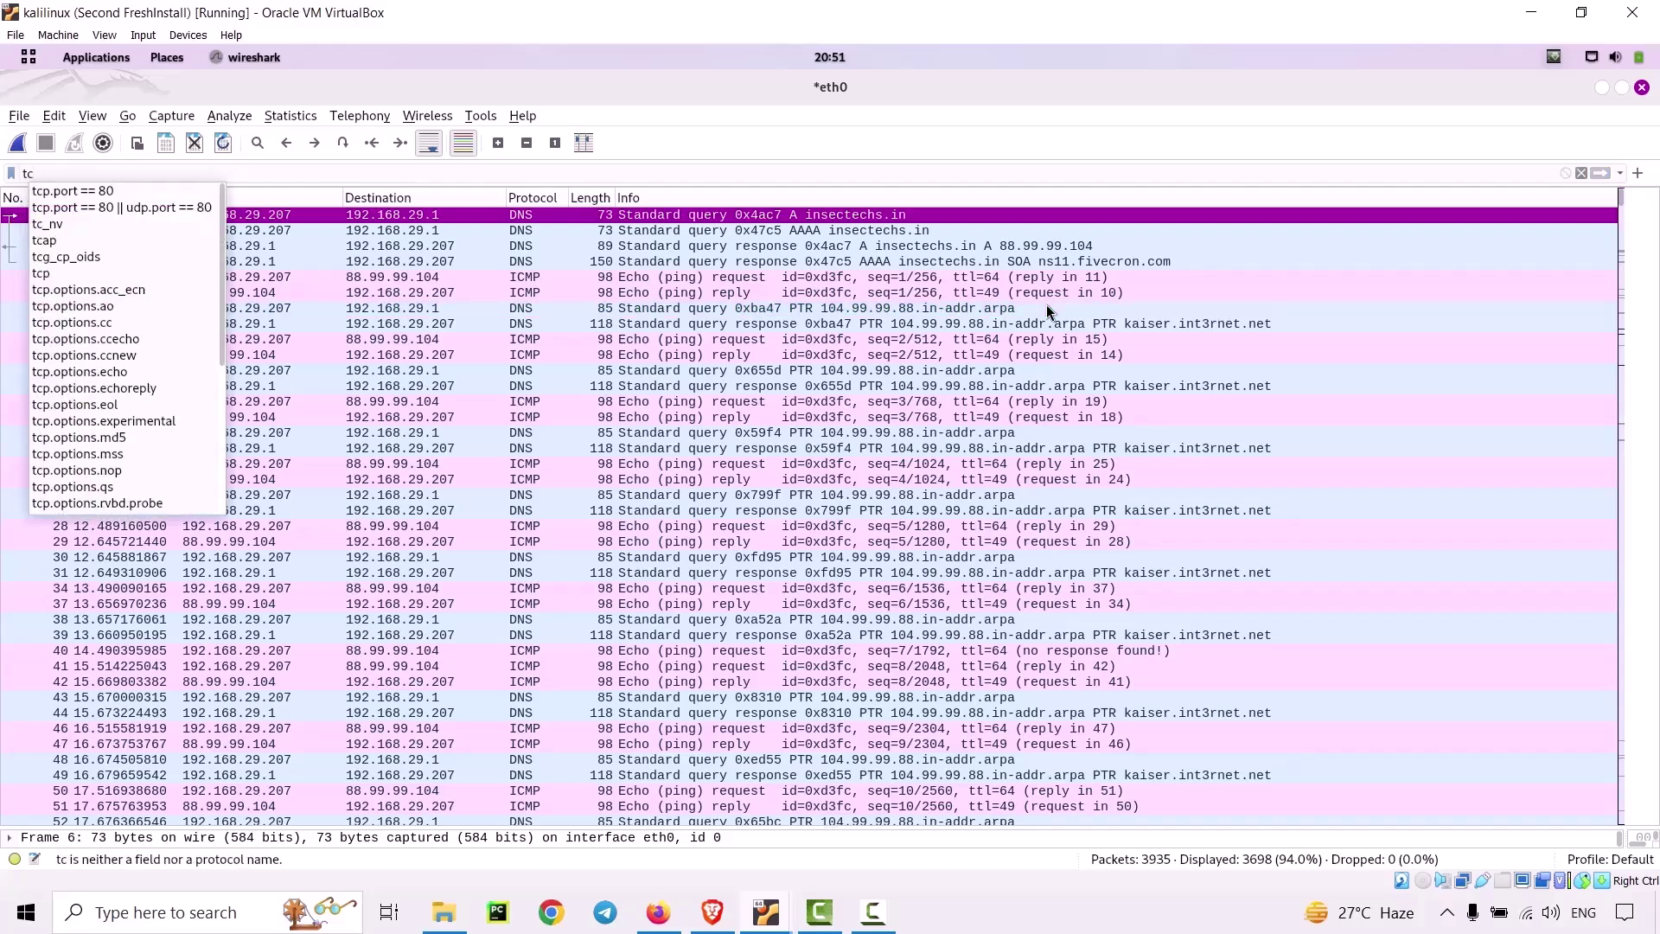
key(Down)
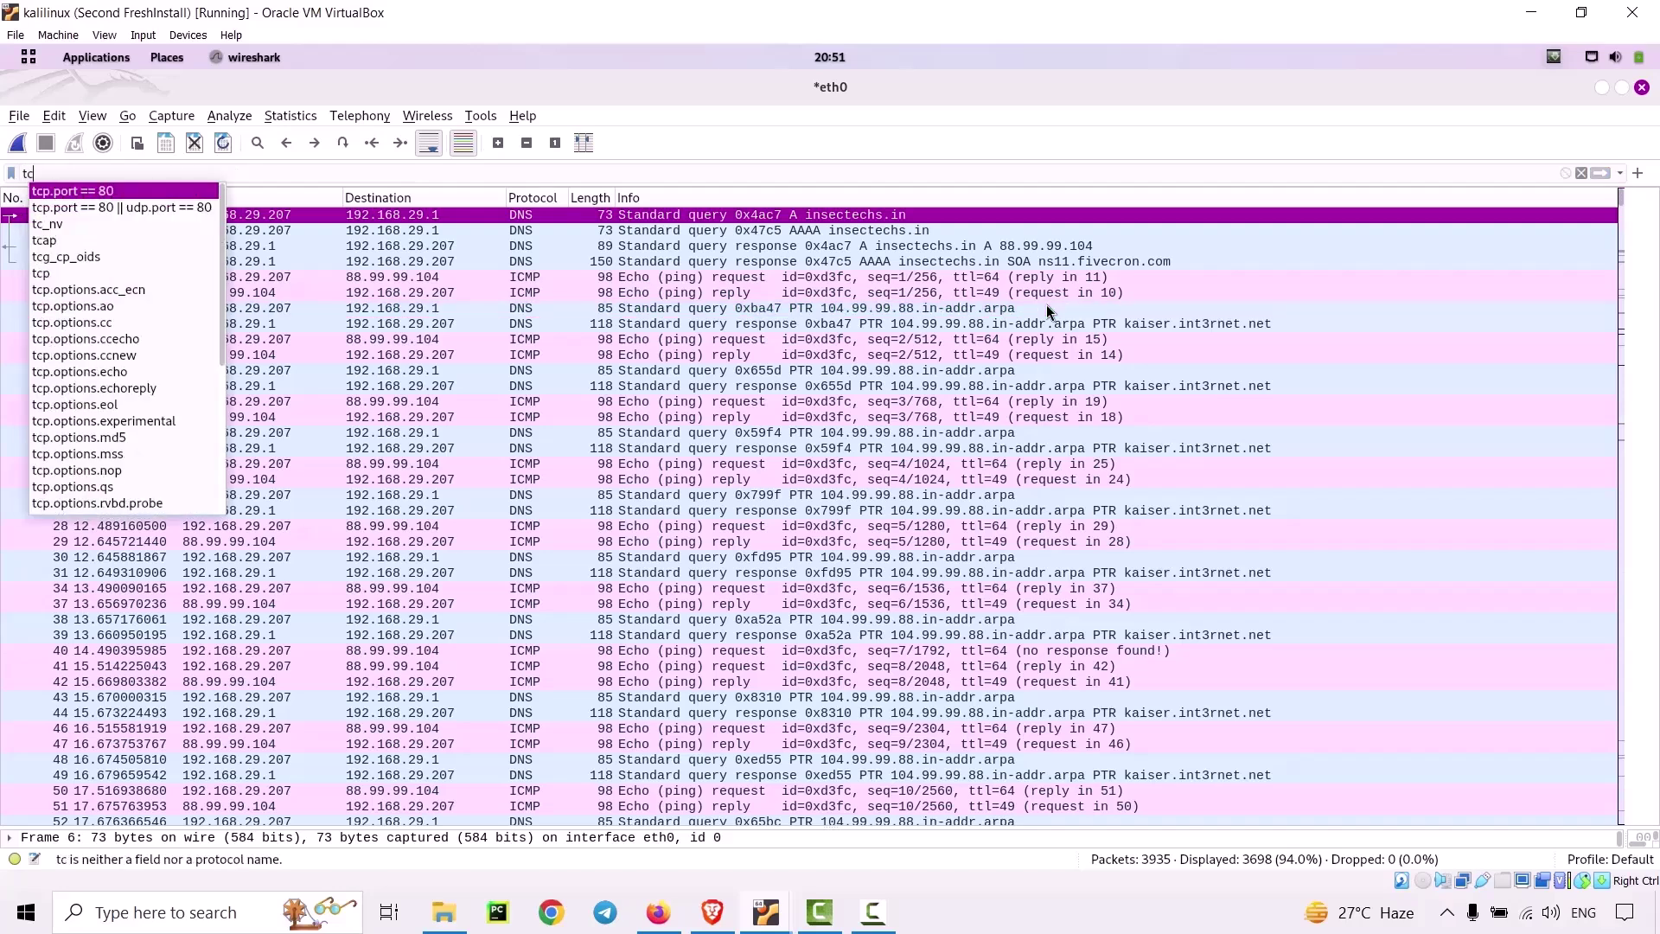
key(Return)
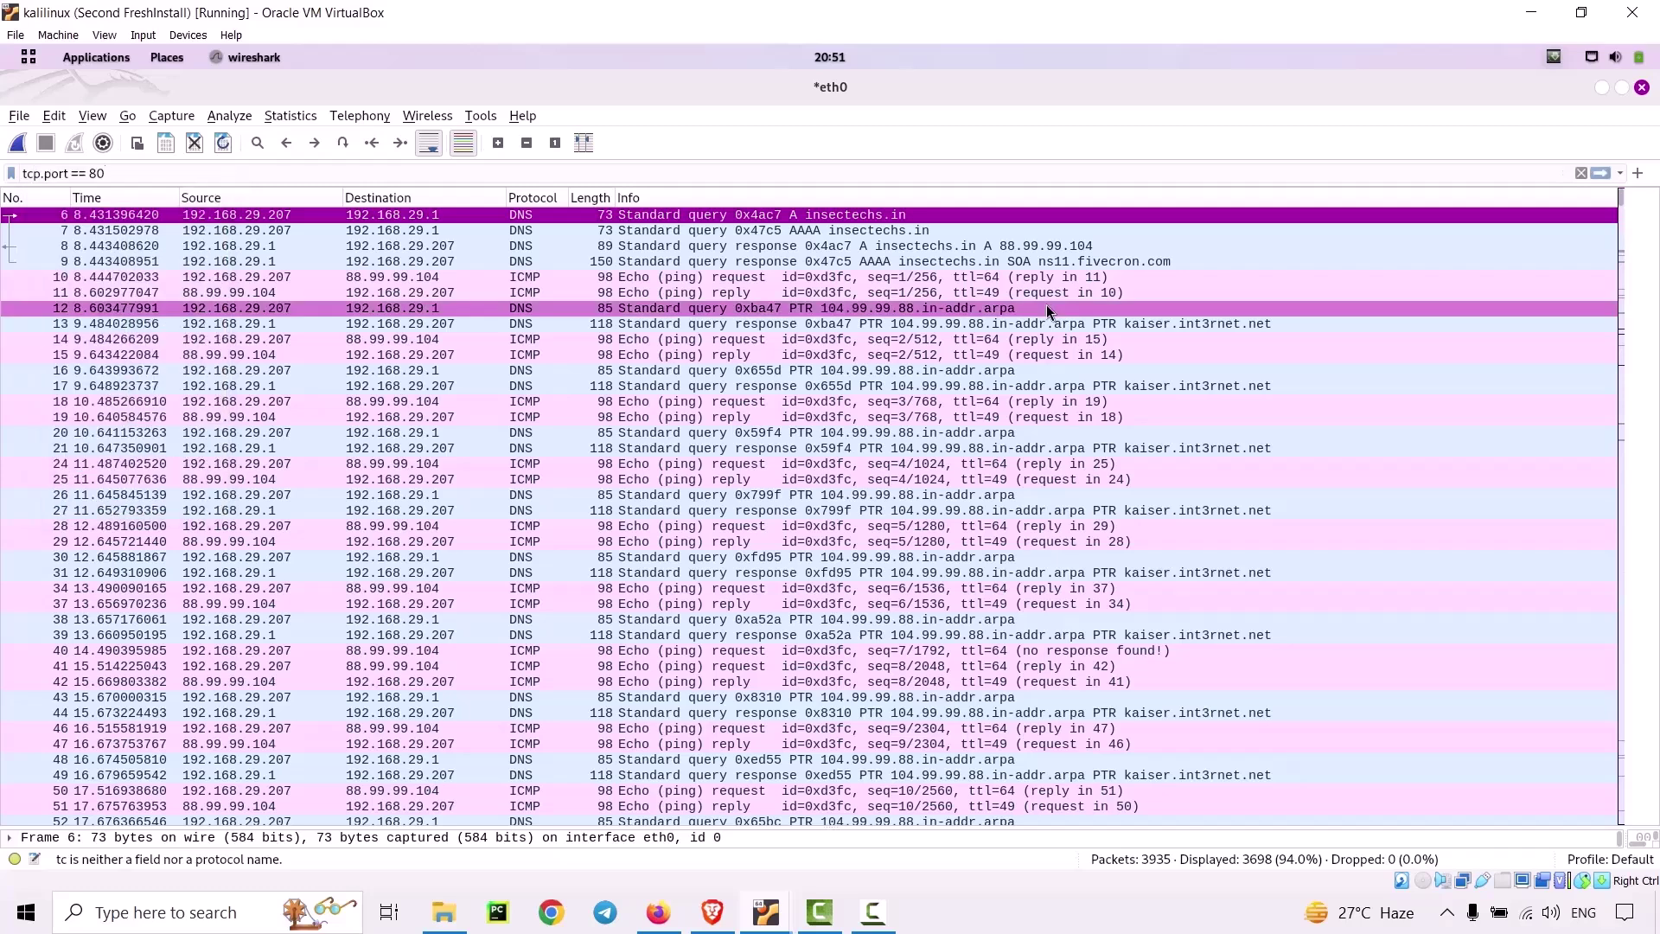
key(Return)
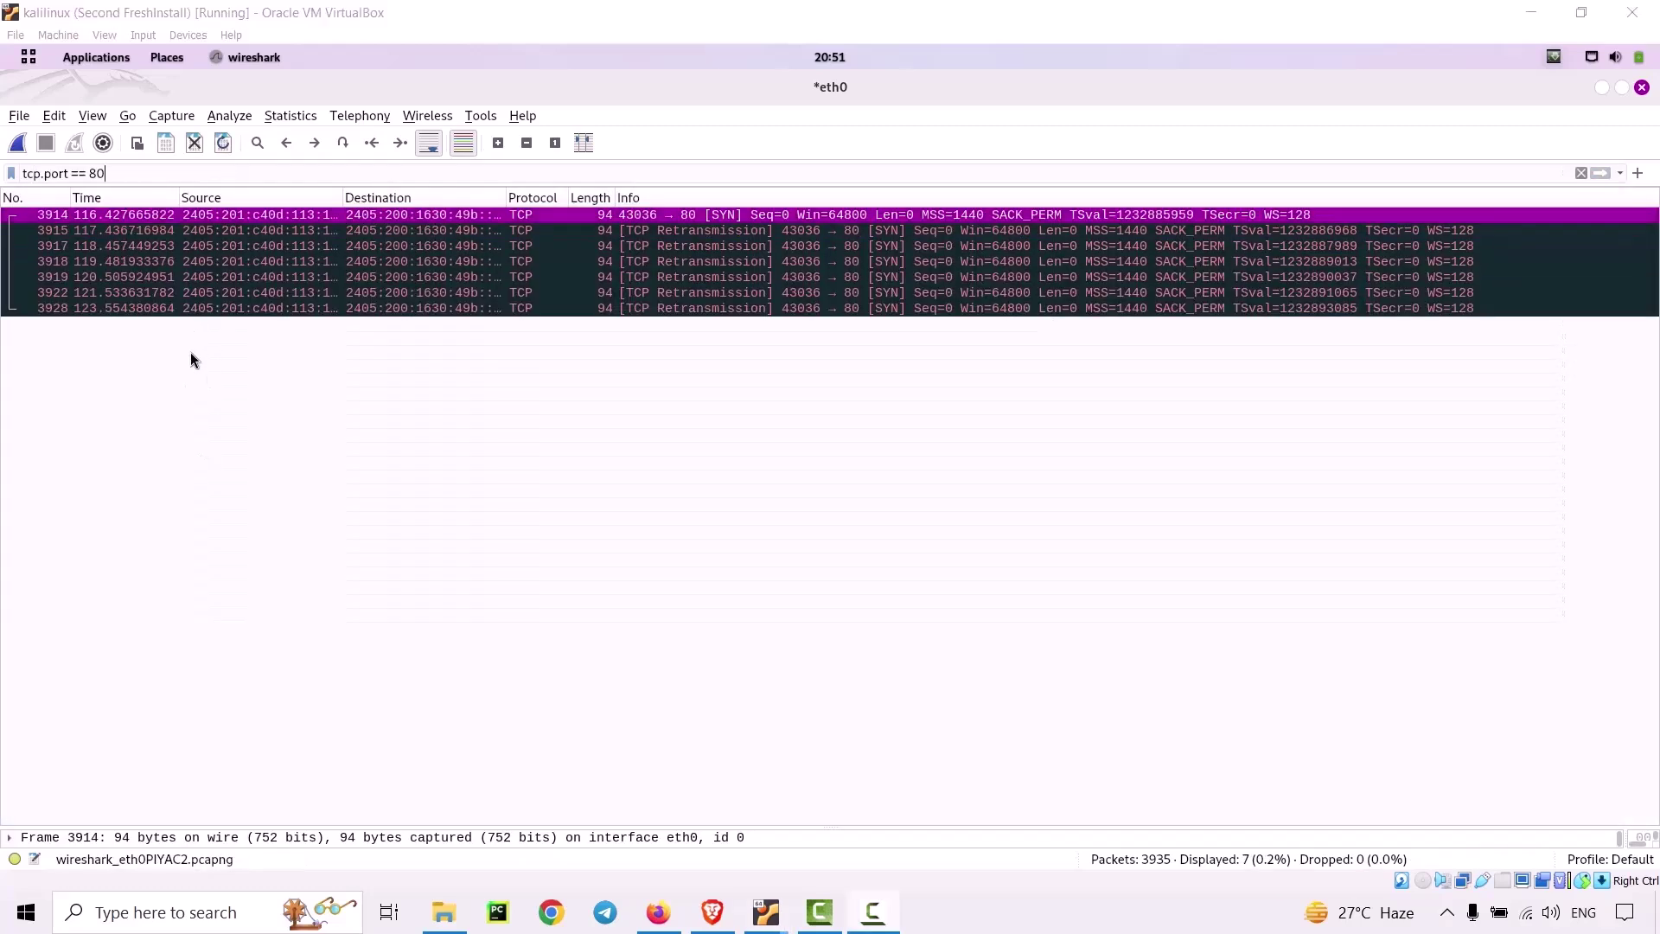
Open the details of packet 3915, check the ports in its Transmission Control Protocol line, and close them.
click(205, 229)
double_click(206, 228)
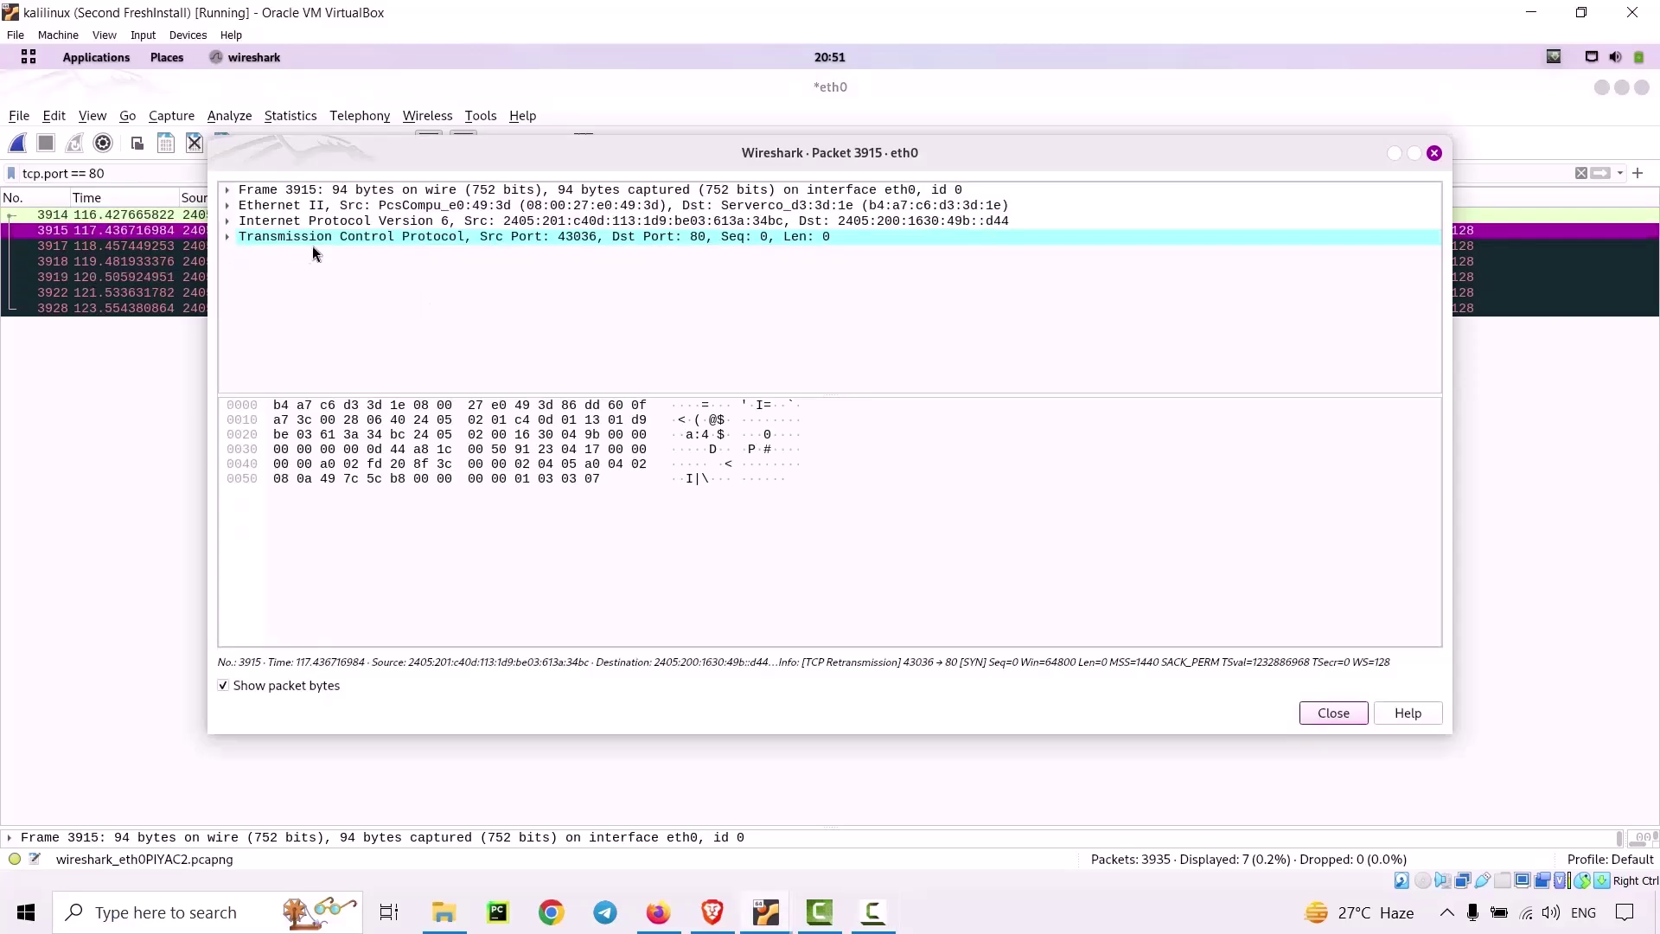
click(635, 238)
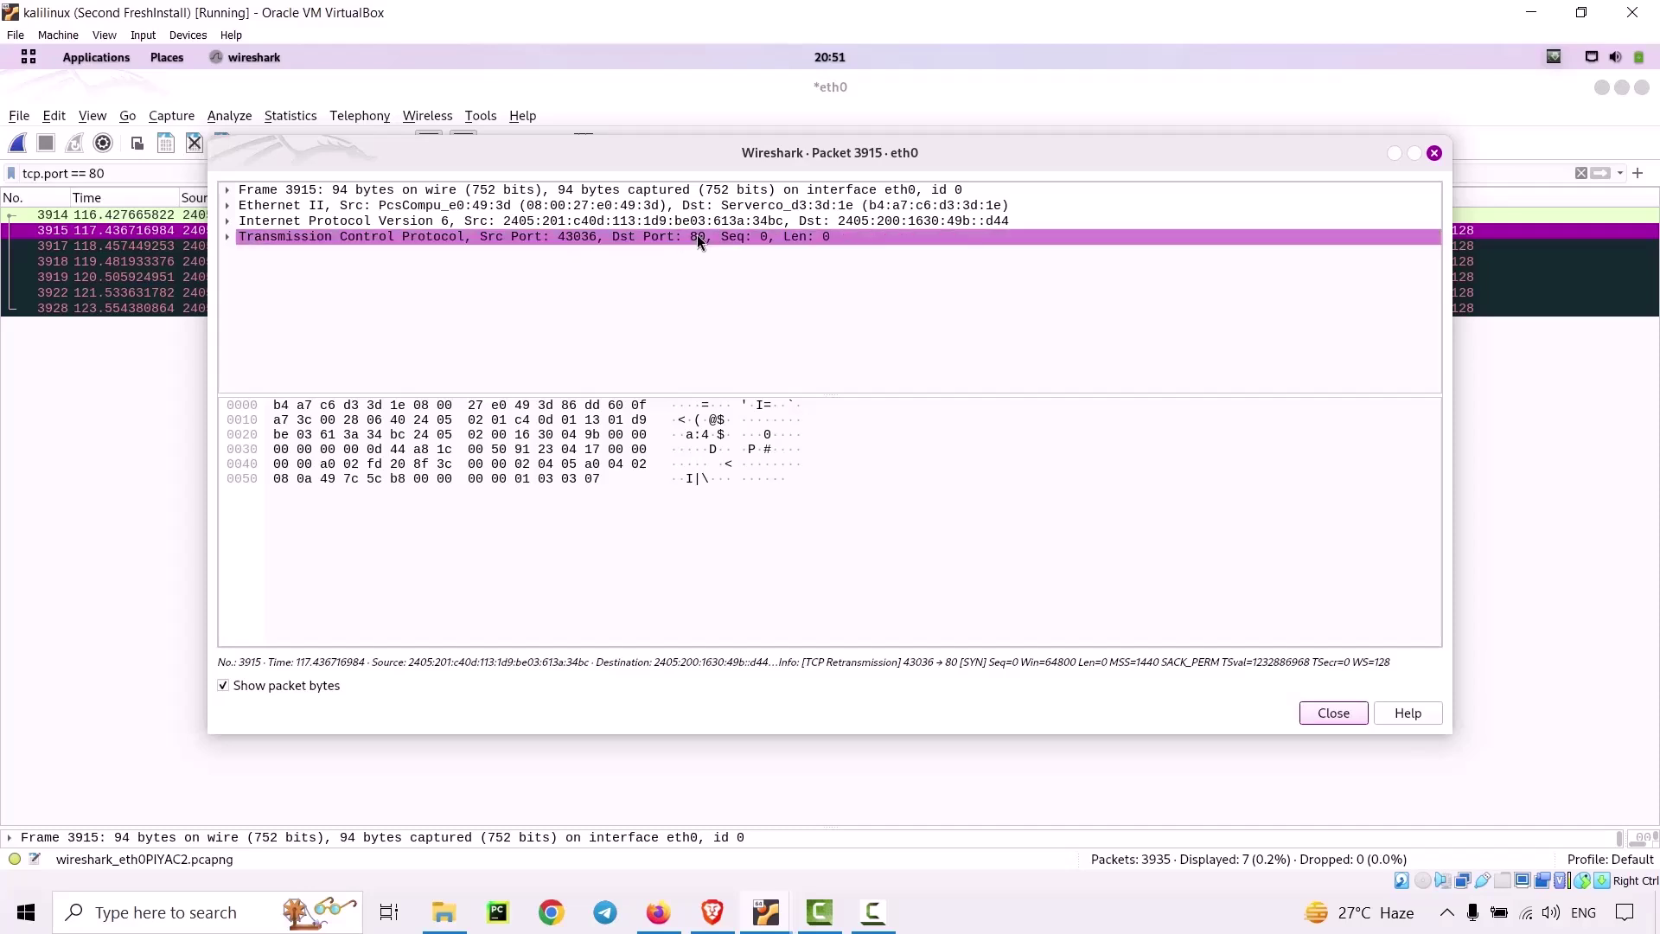
key(Escape)
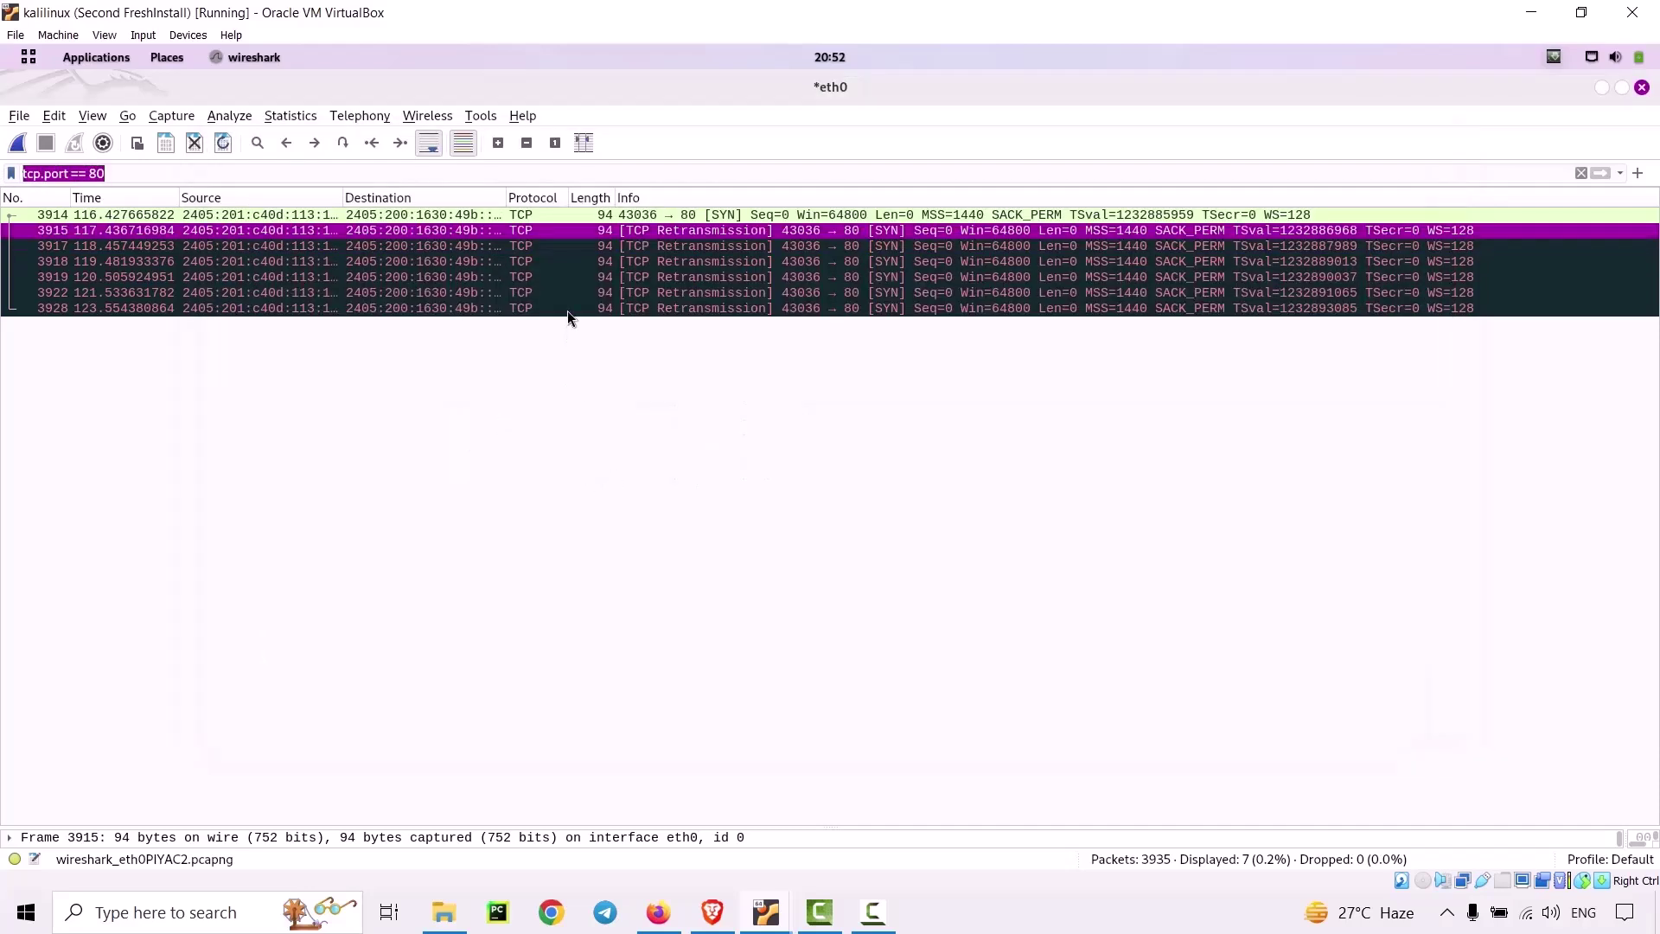
Reopen packet 3915, expand its Transmission Control Protocol section, and examine the source and destination port fields.
click(548, 231)
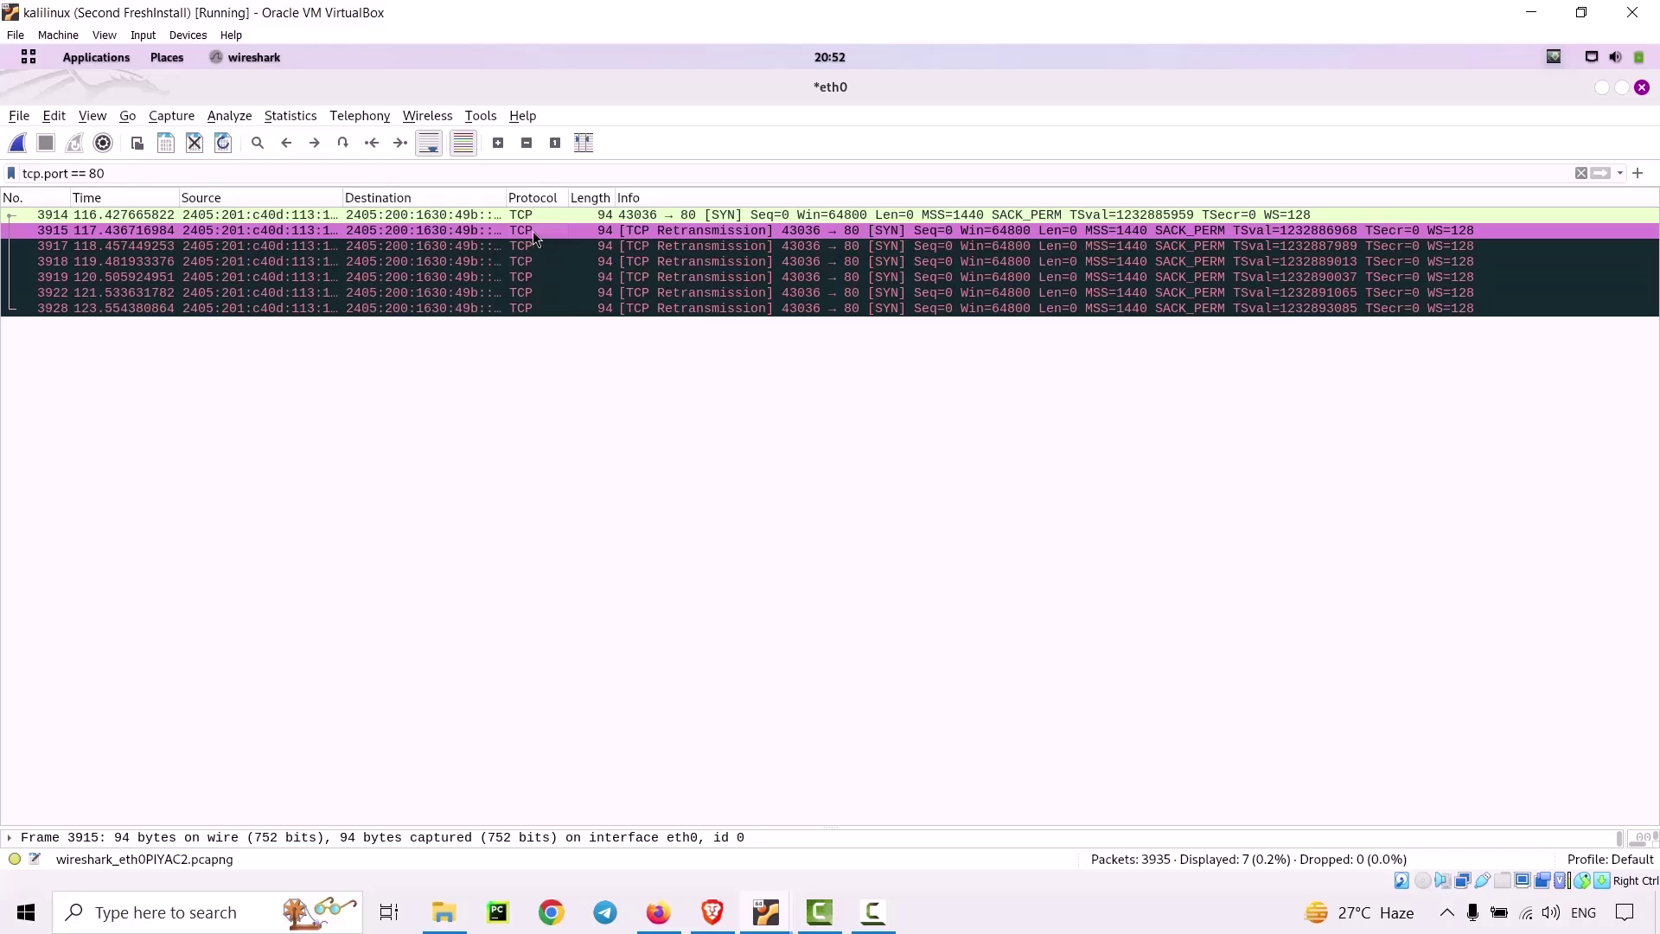
double_click(532, 229)
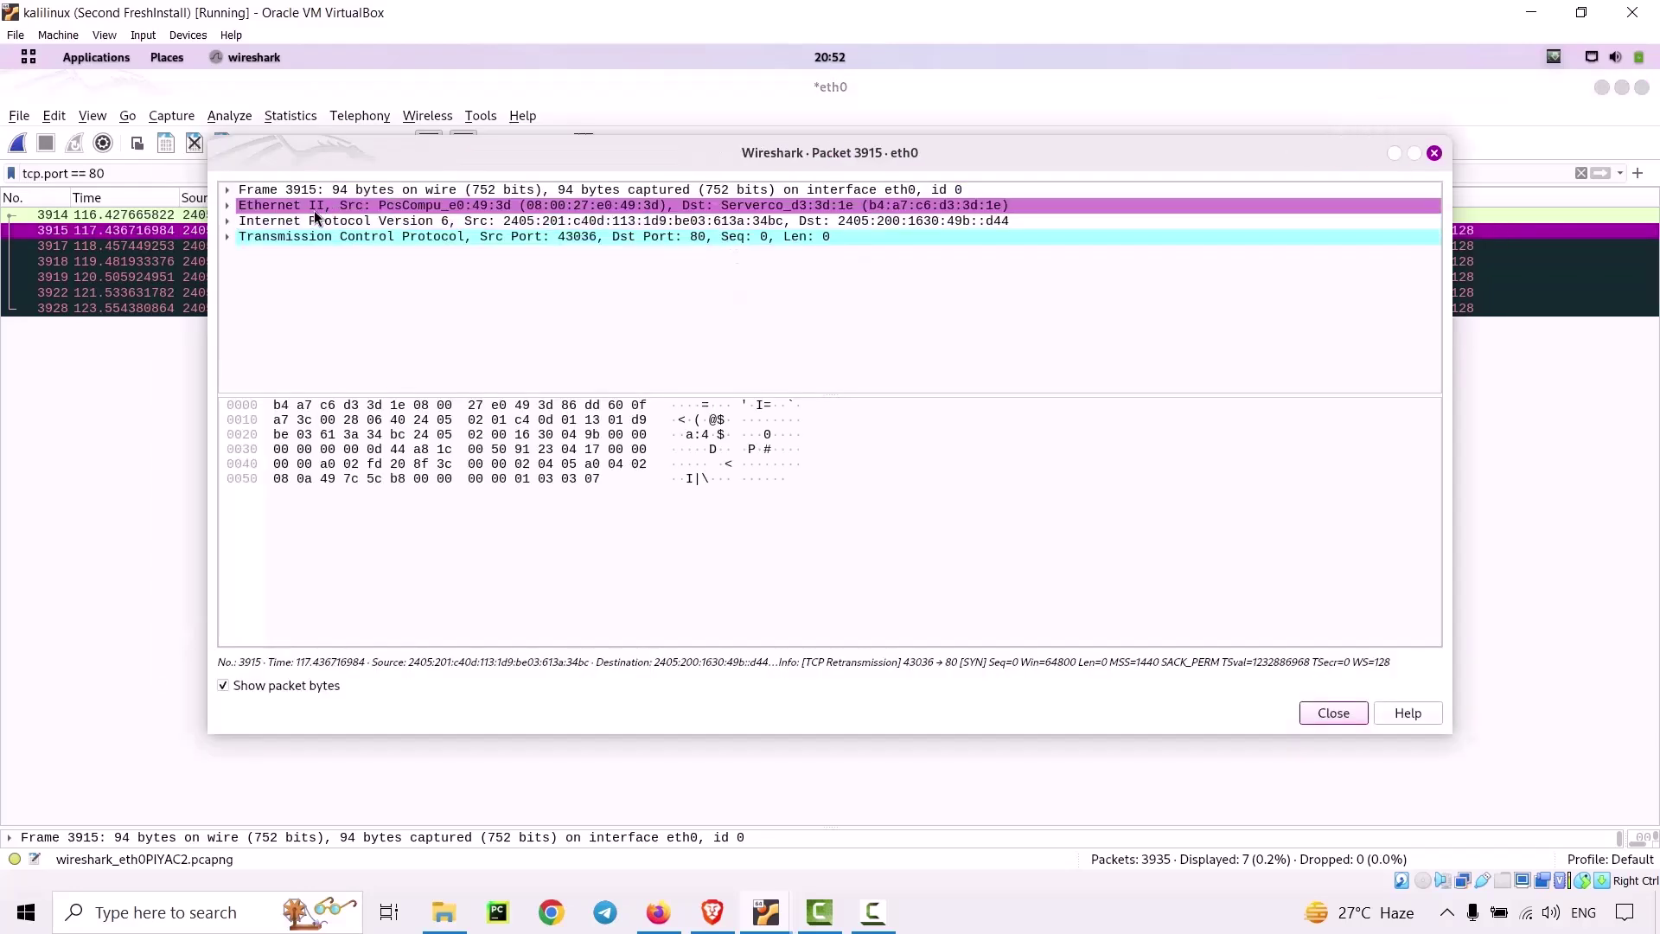
double_click(333, 236)
click(339, 254)
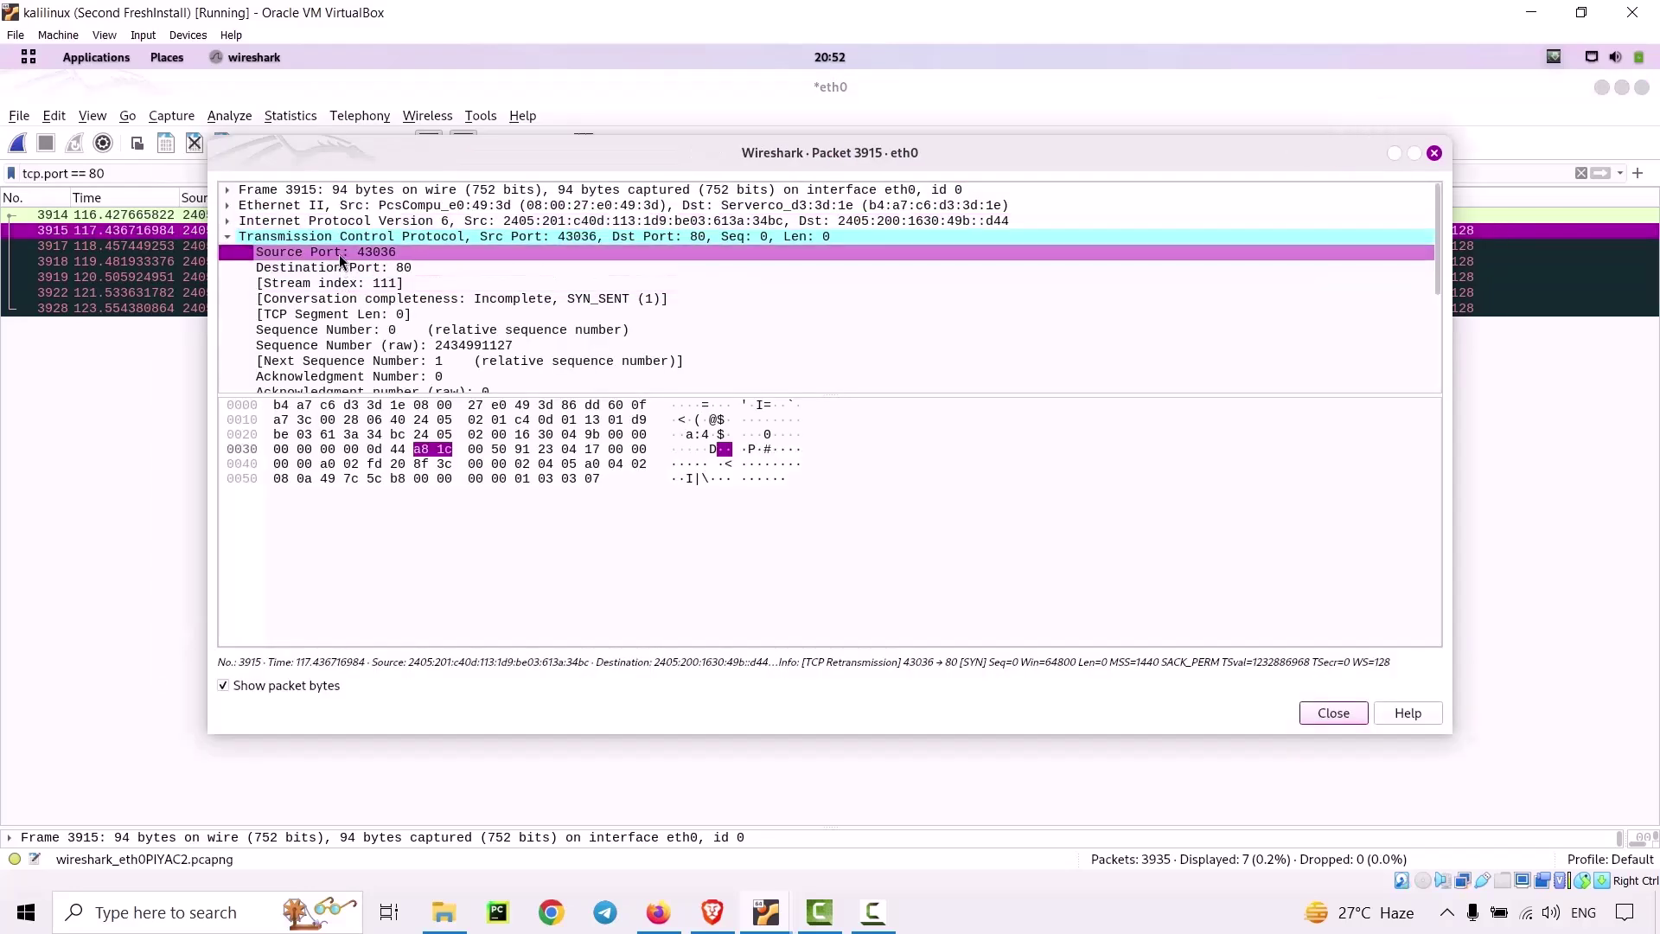
click(341, 263)
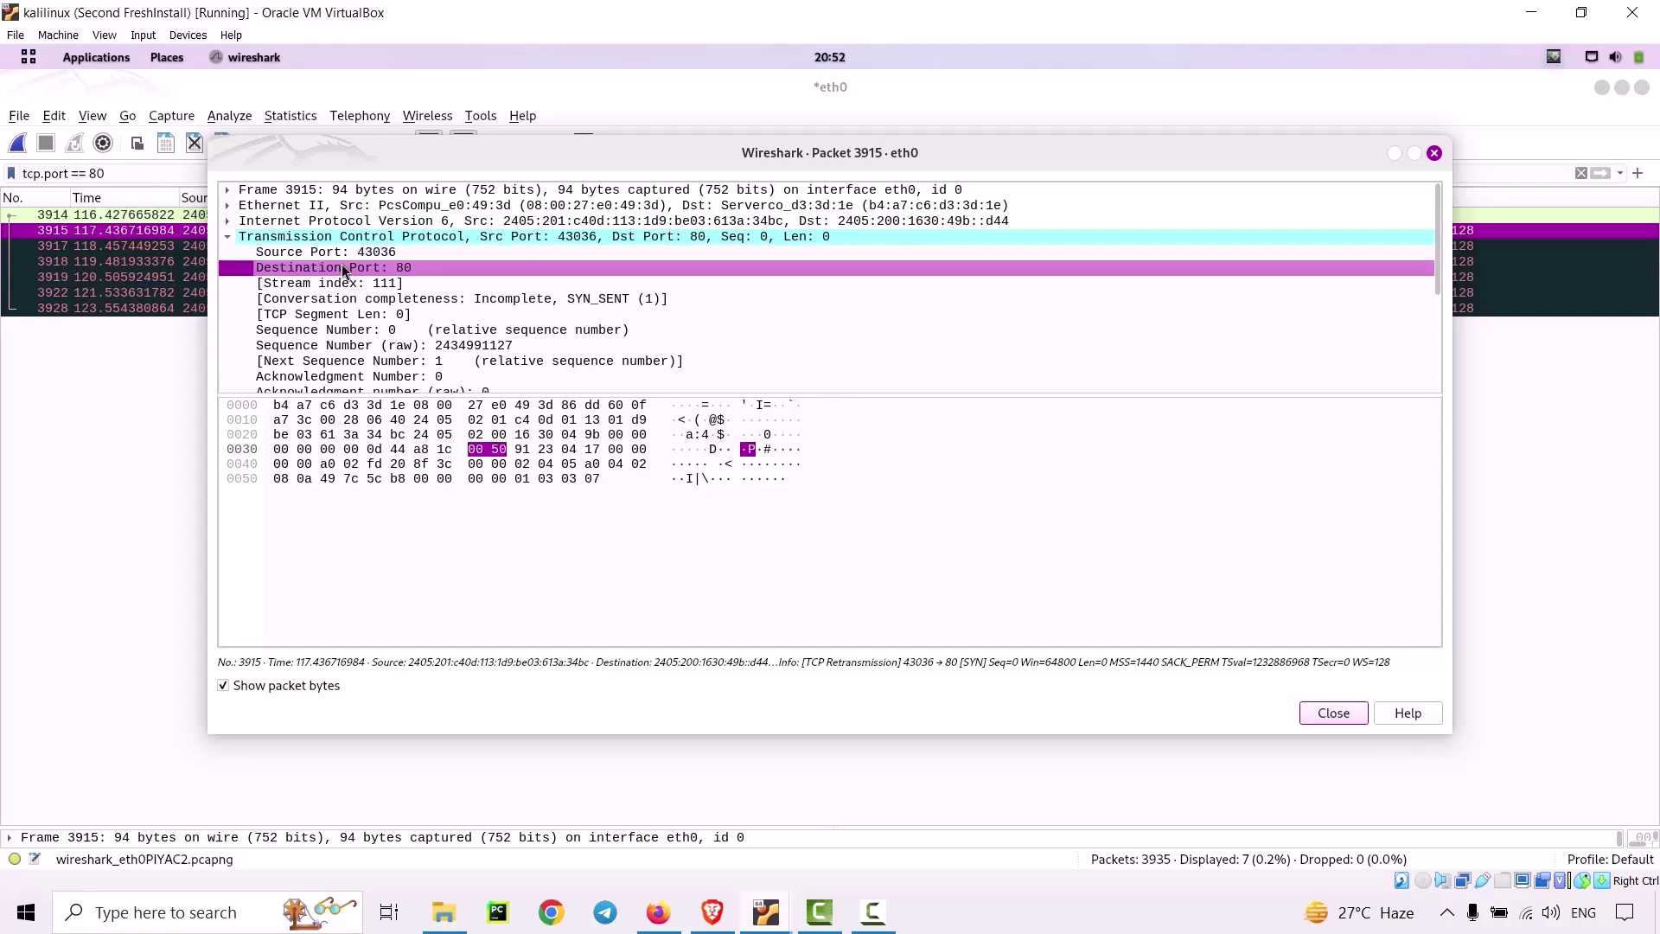
click(1434, 153)
Change the display filter to udp.port == 53 and apply it.
drag(40, 173, 17, 173)
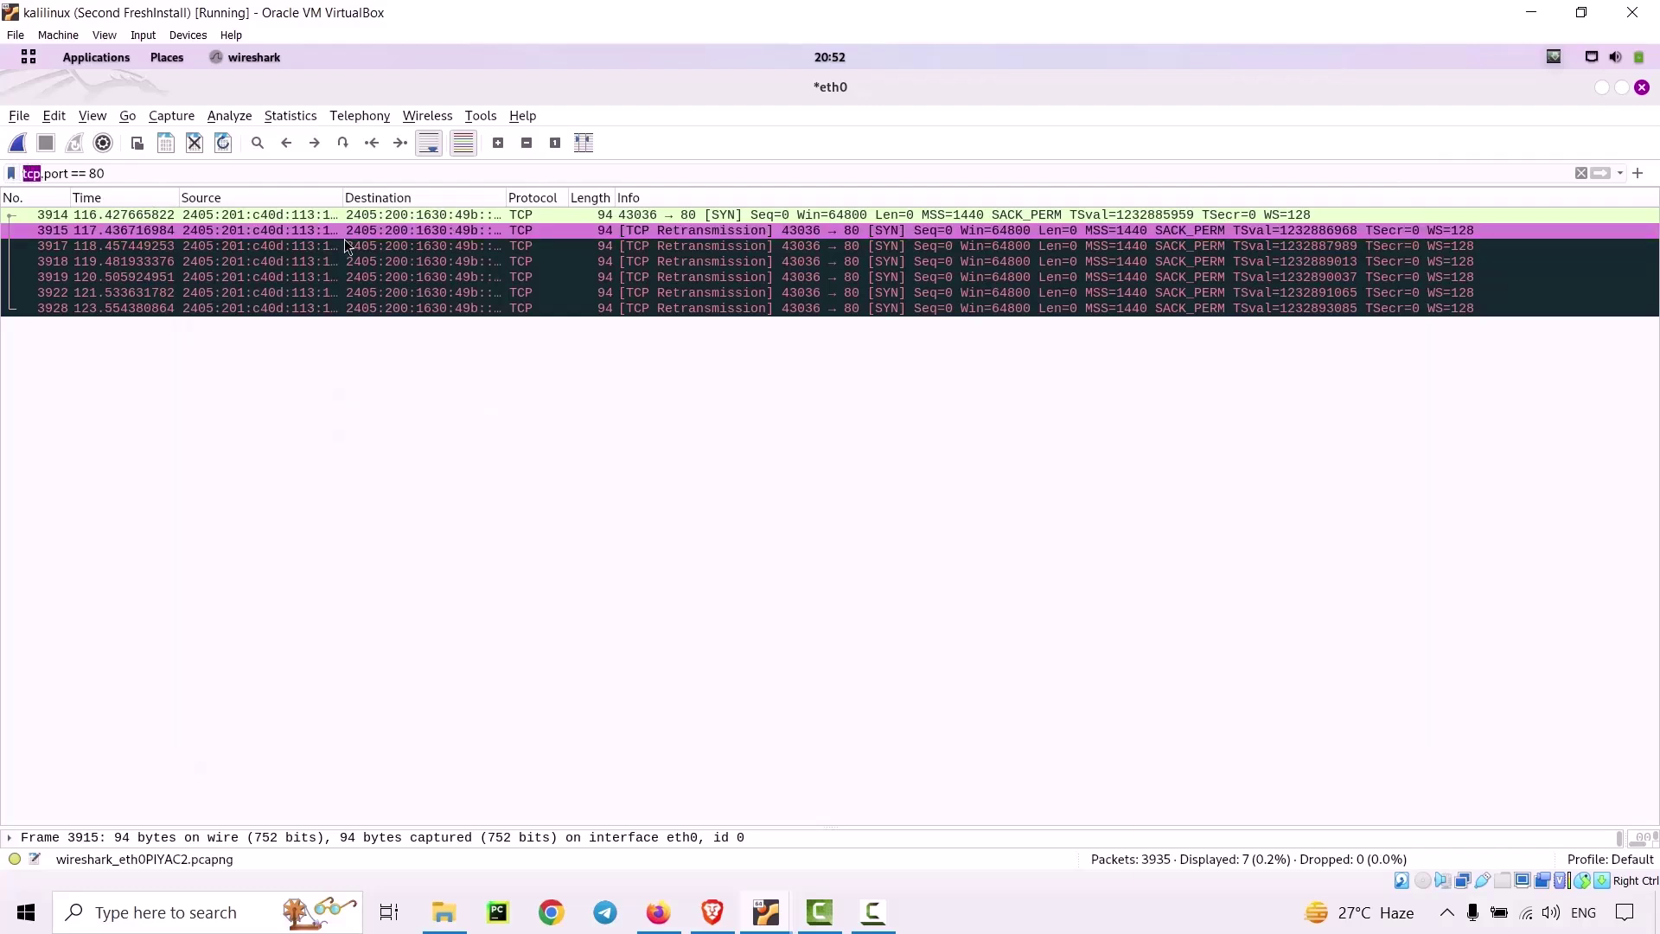
text(udp)
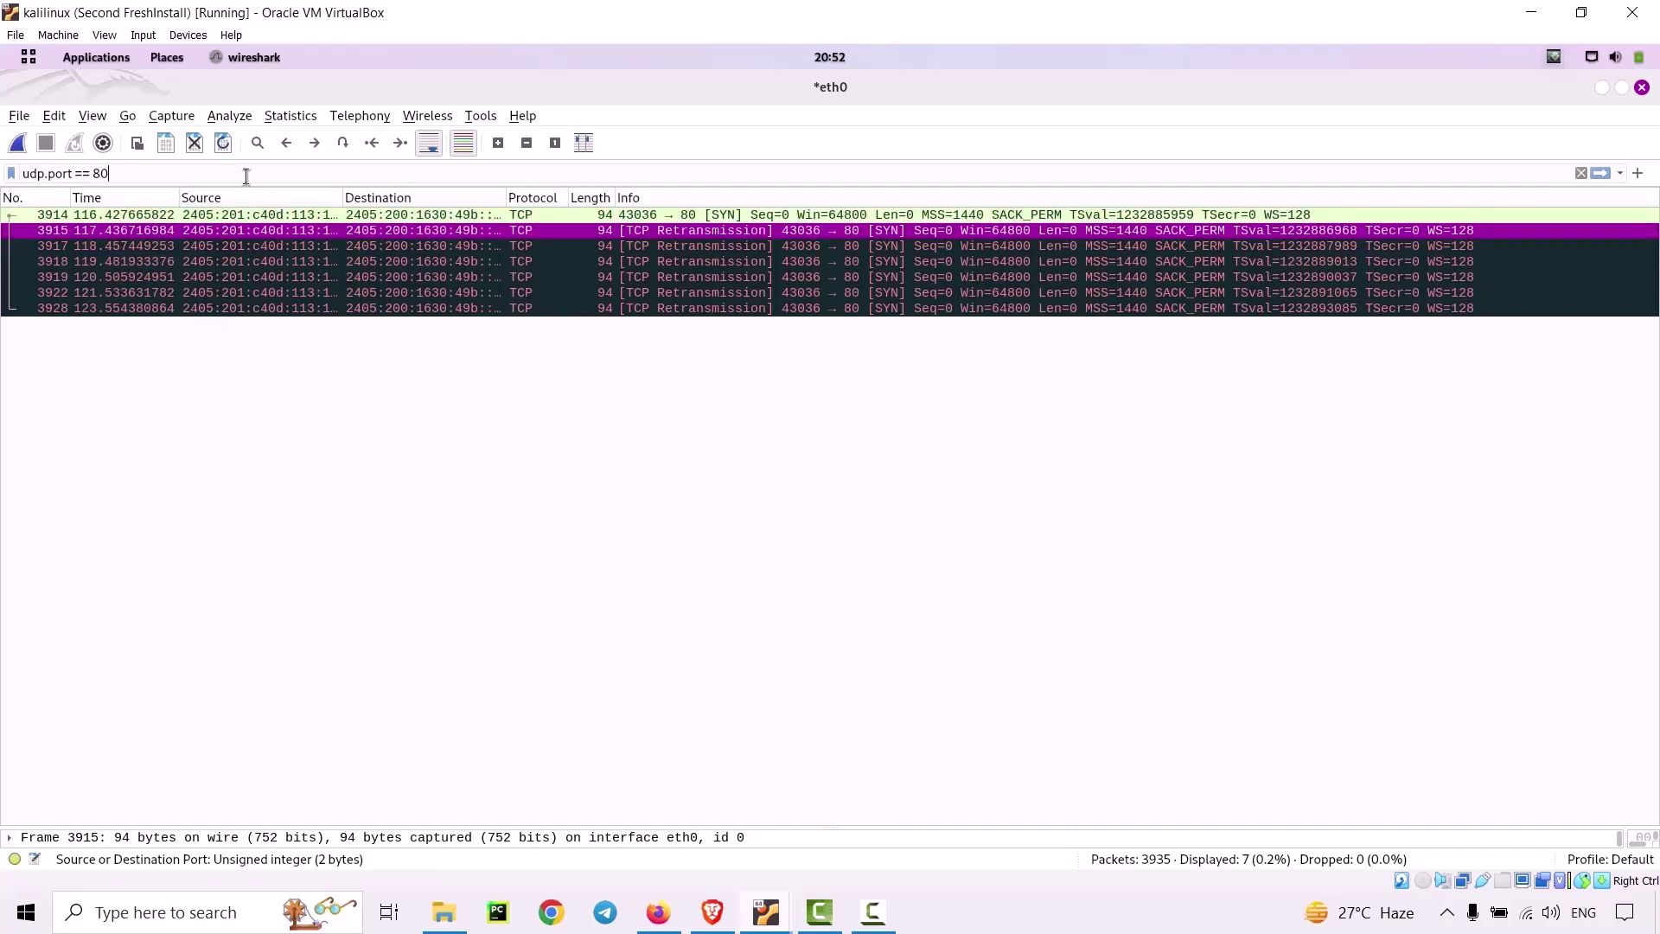
key(BackSpace)
key(BackSpace)
text(53)
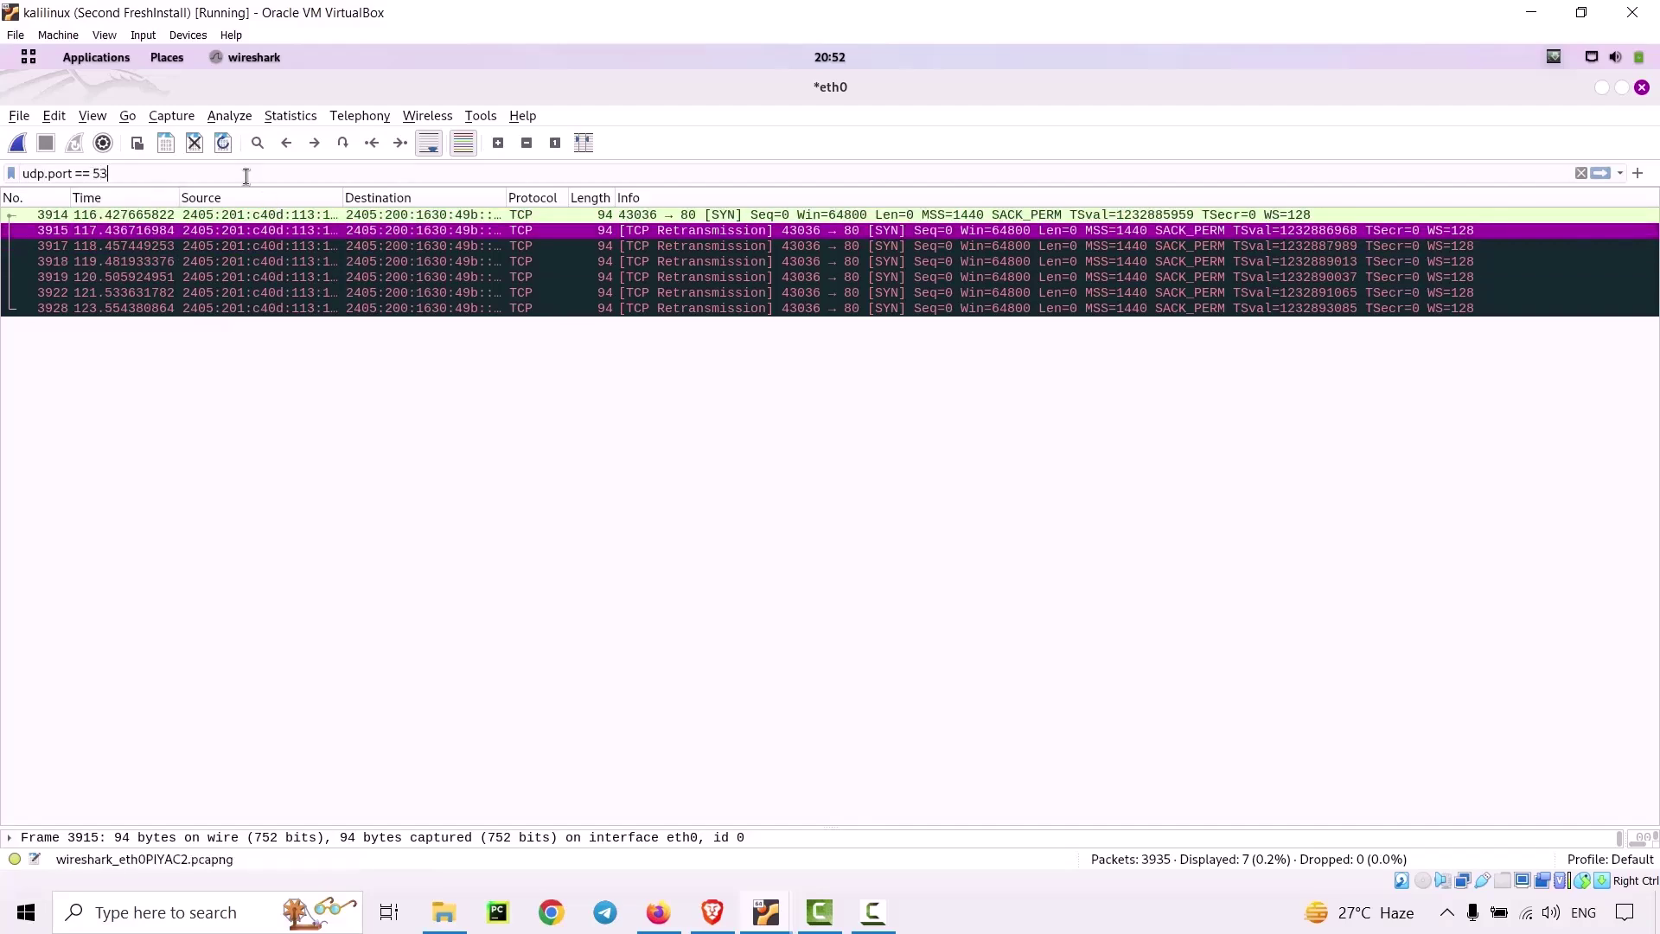
key(Return)
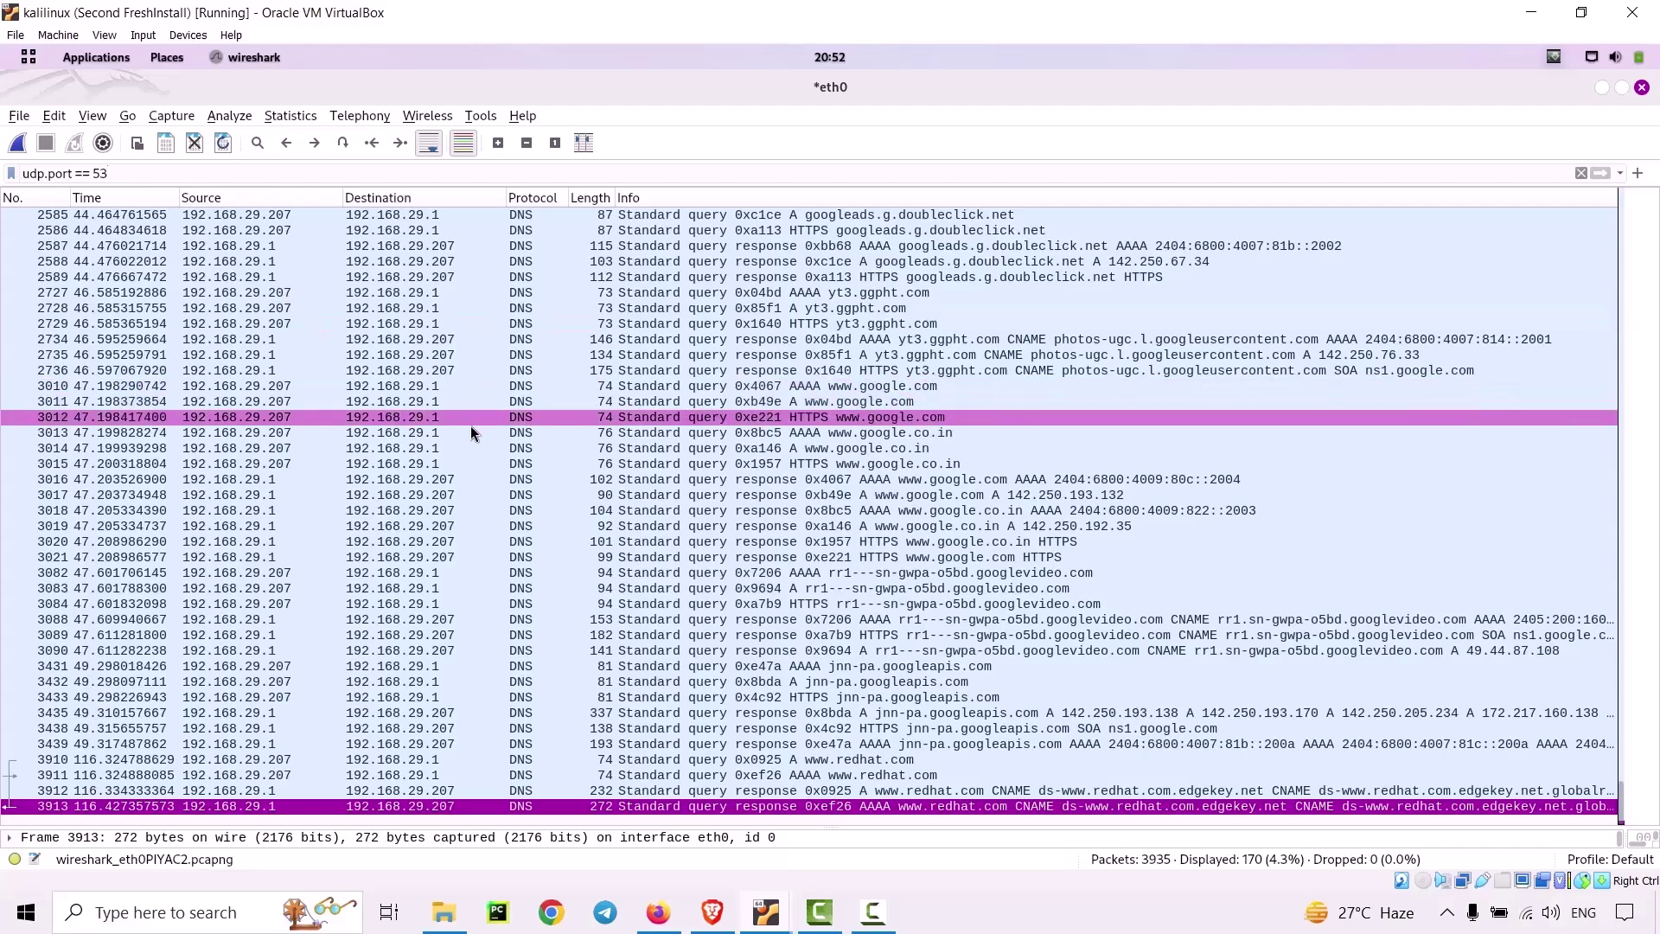
Open DNS response packet 8 near the start of the filtered list and examine its User Datagram Protocol ports.
scroll(466, 432, up, 20)
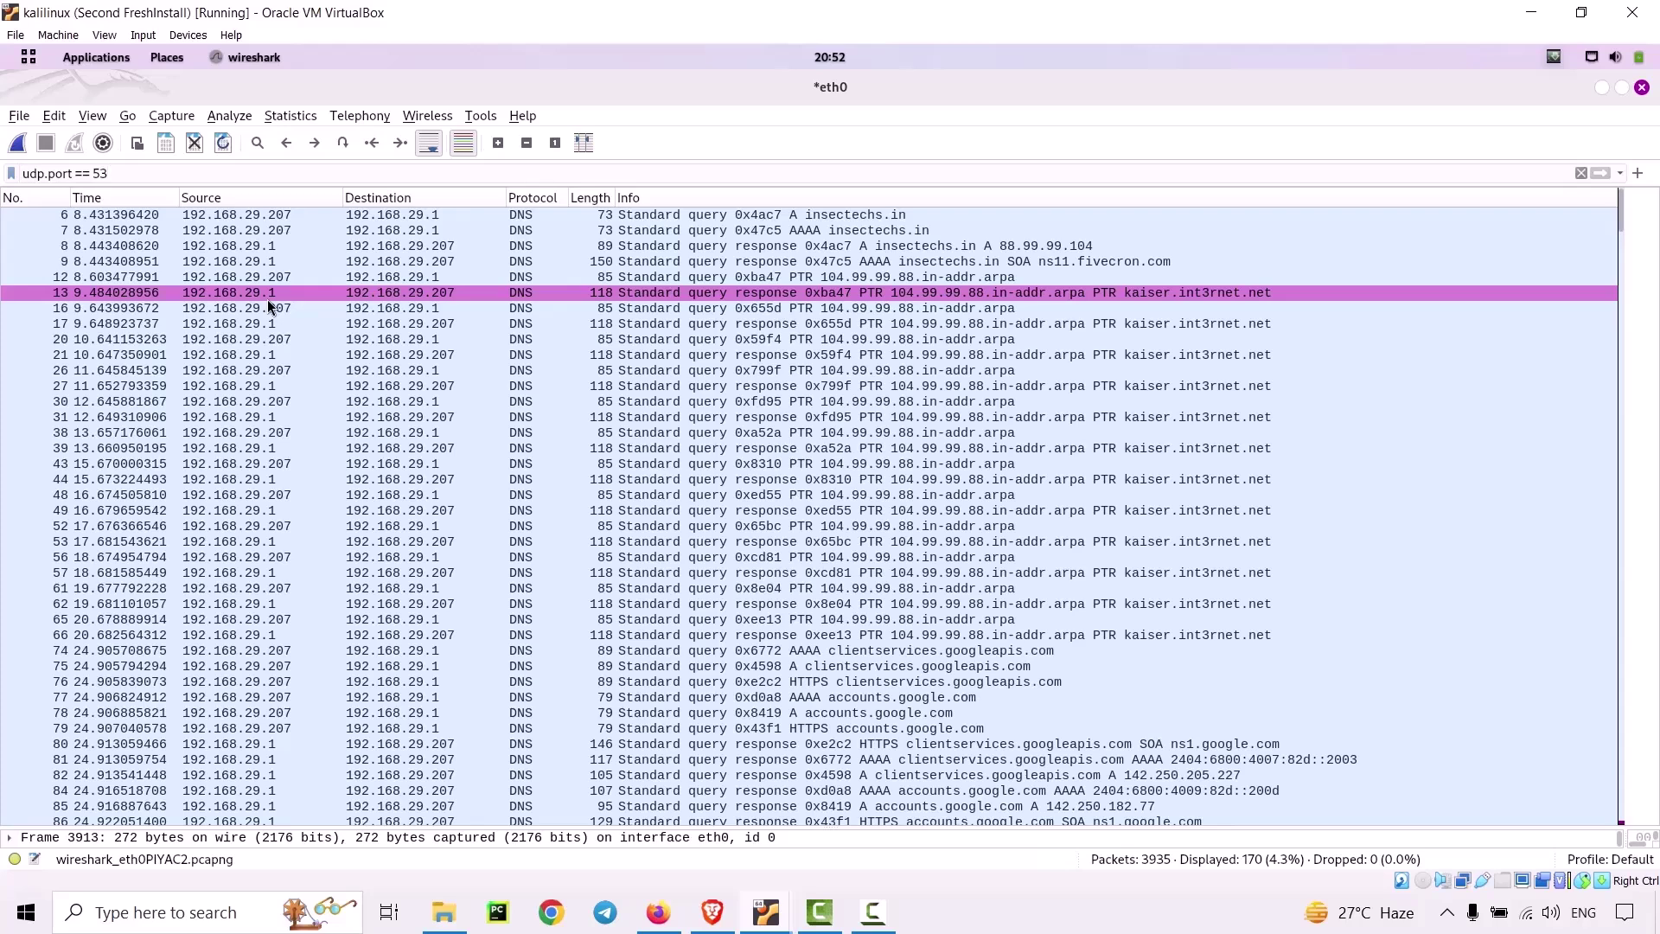
click(242, 215)
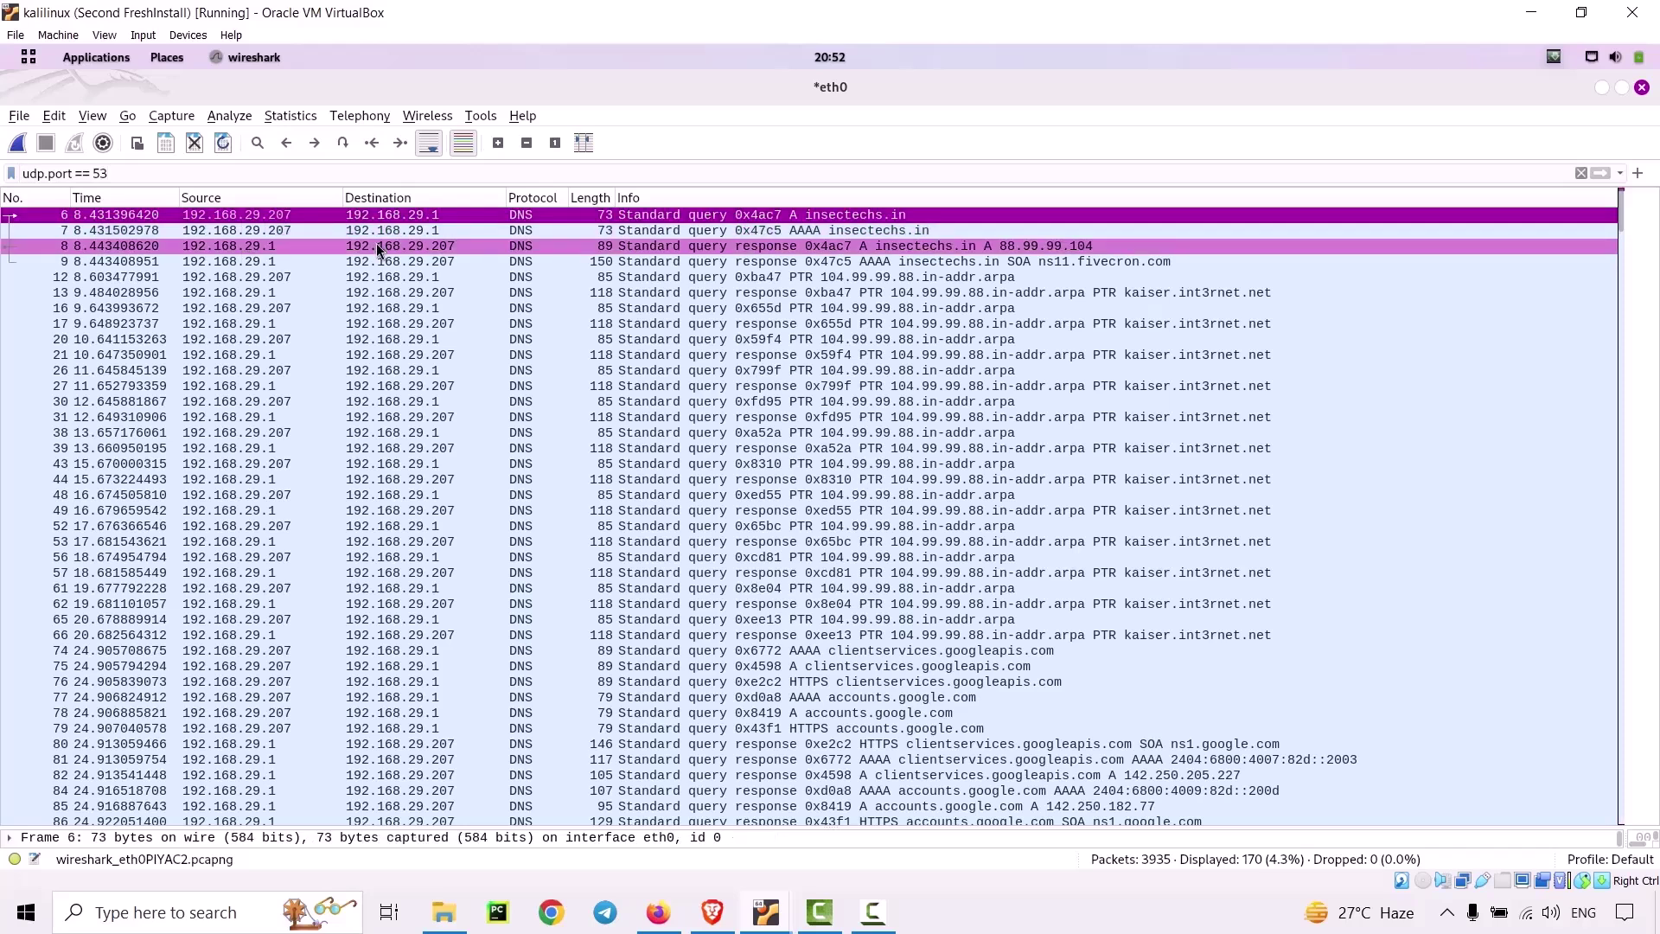
double_click(214, 246)
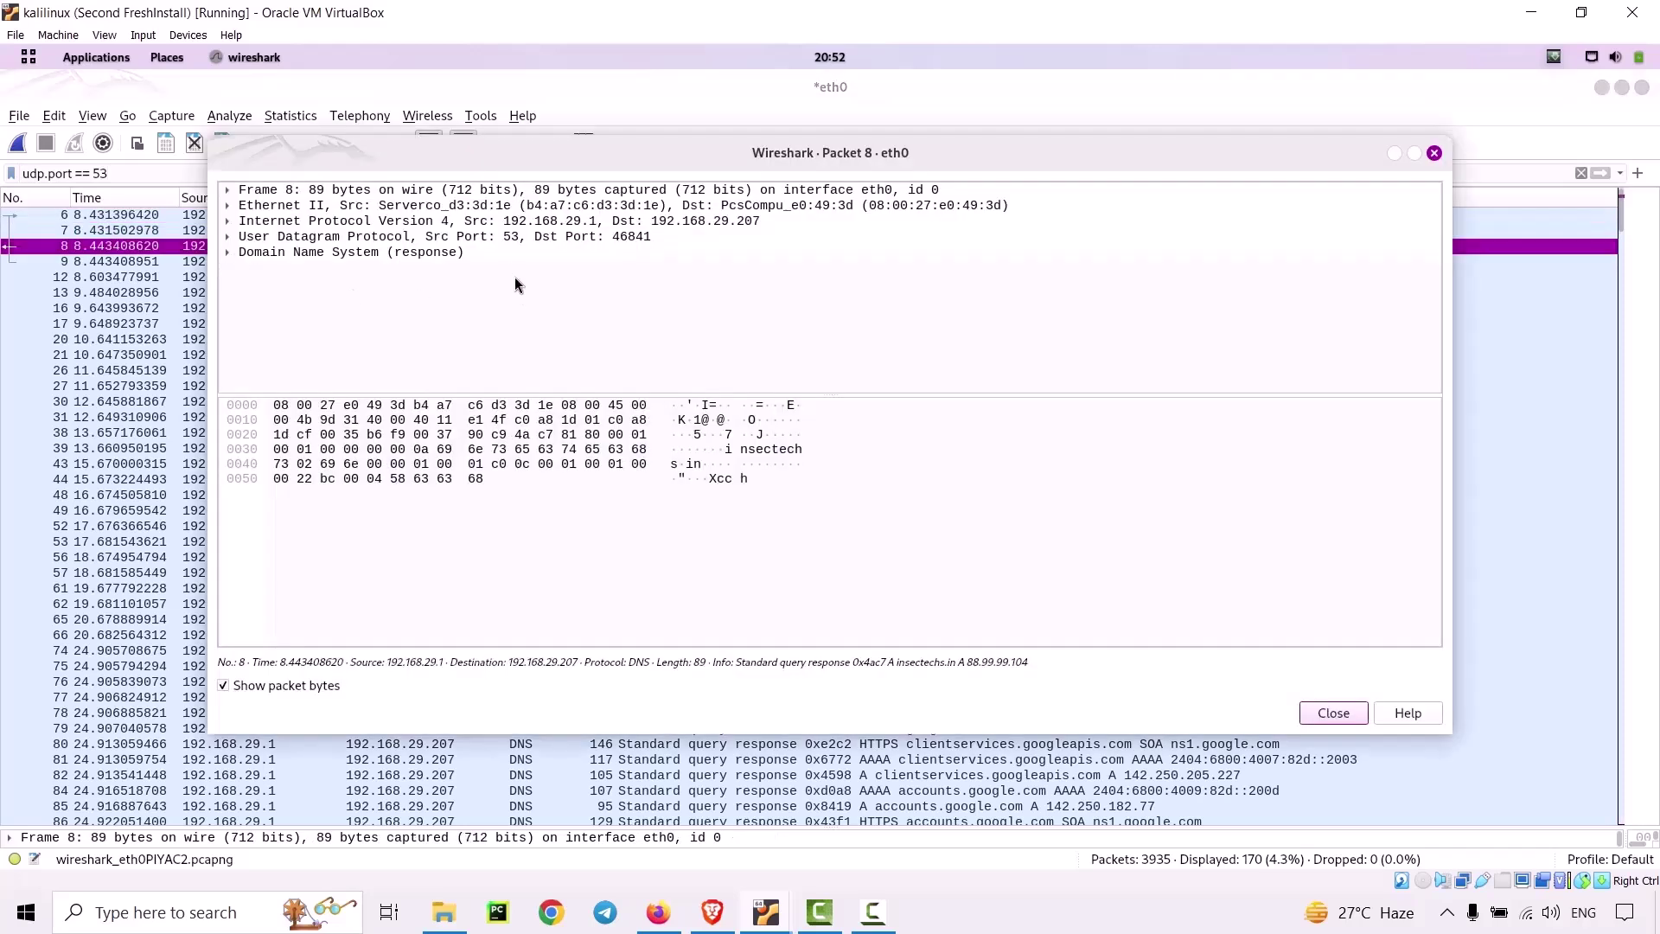
click(510, 239)
click(500, 241)
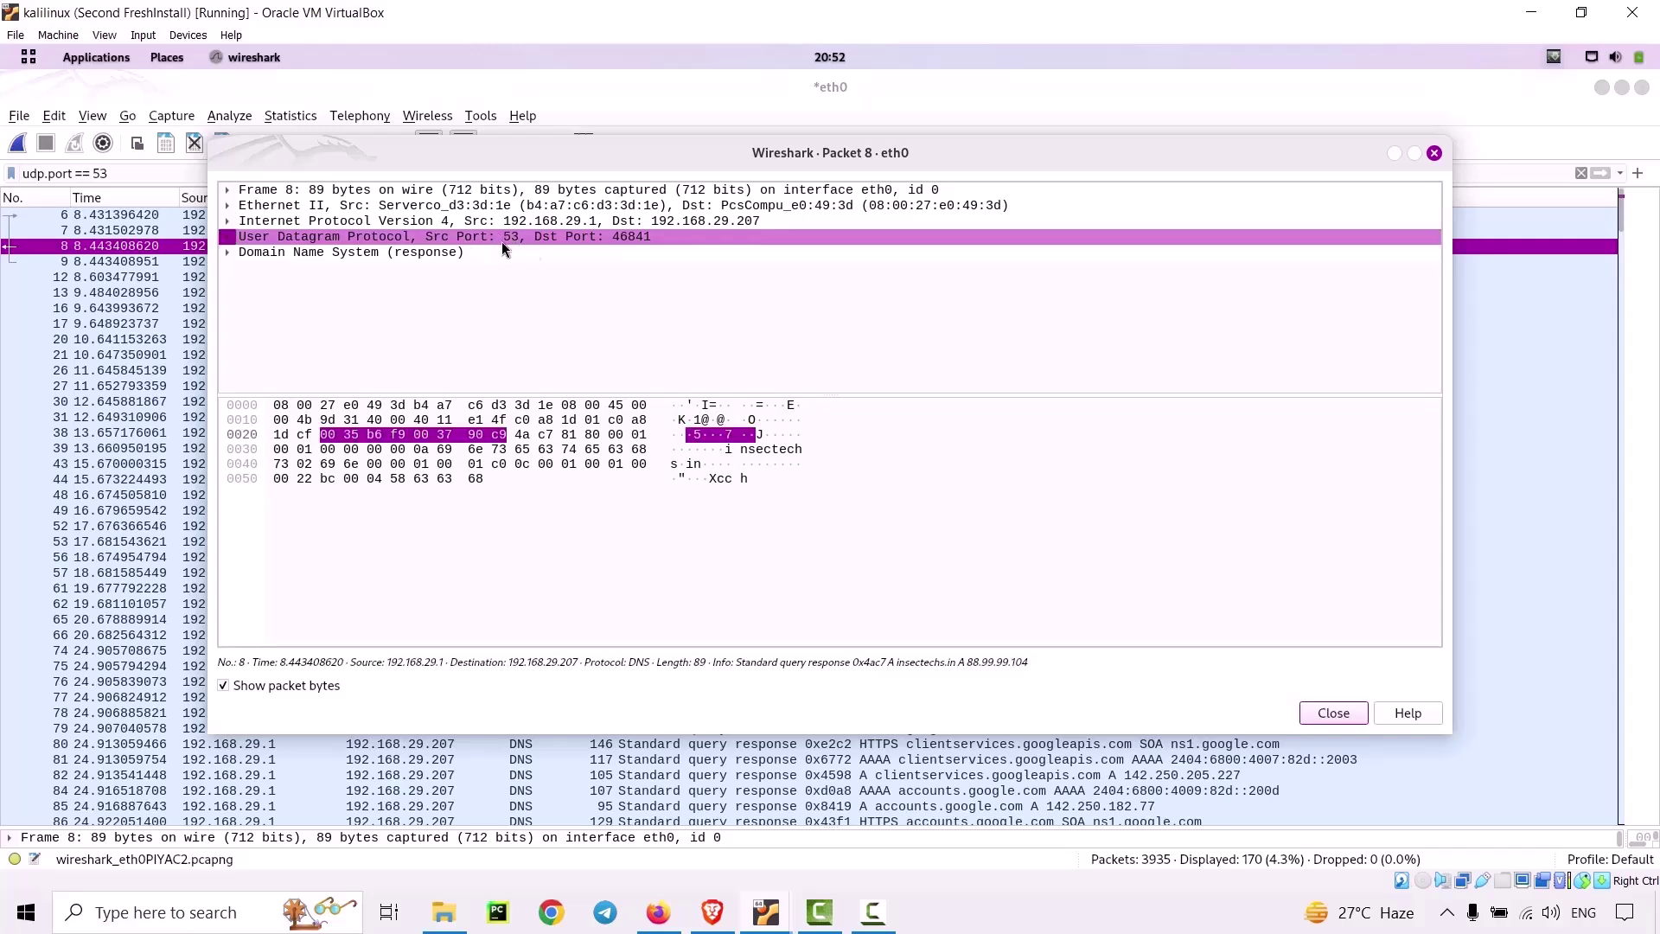
click(1434, 154)
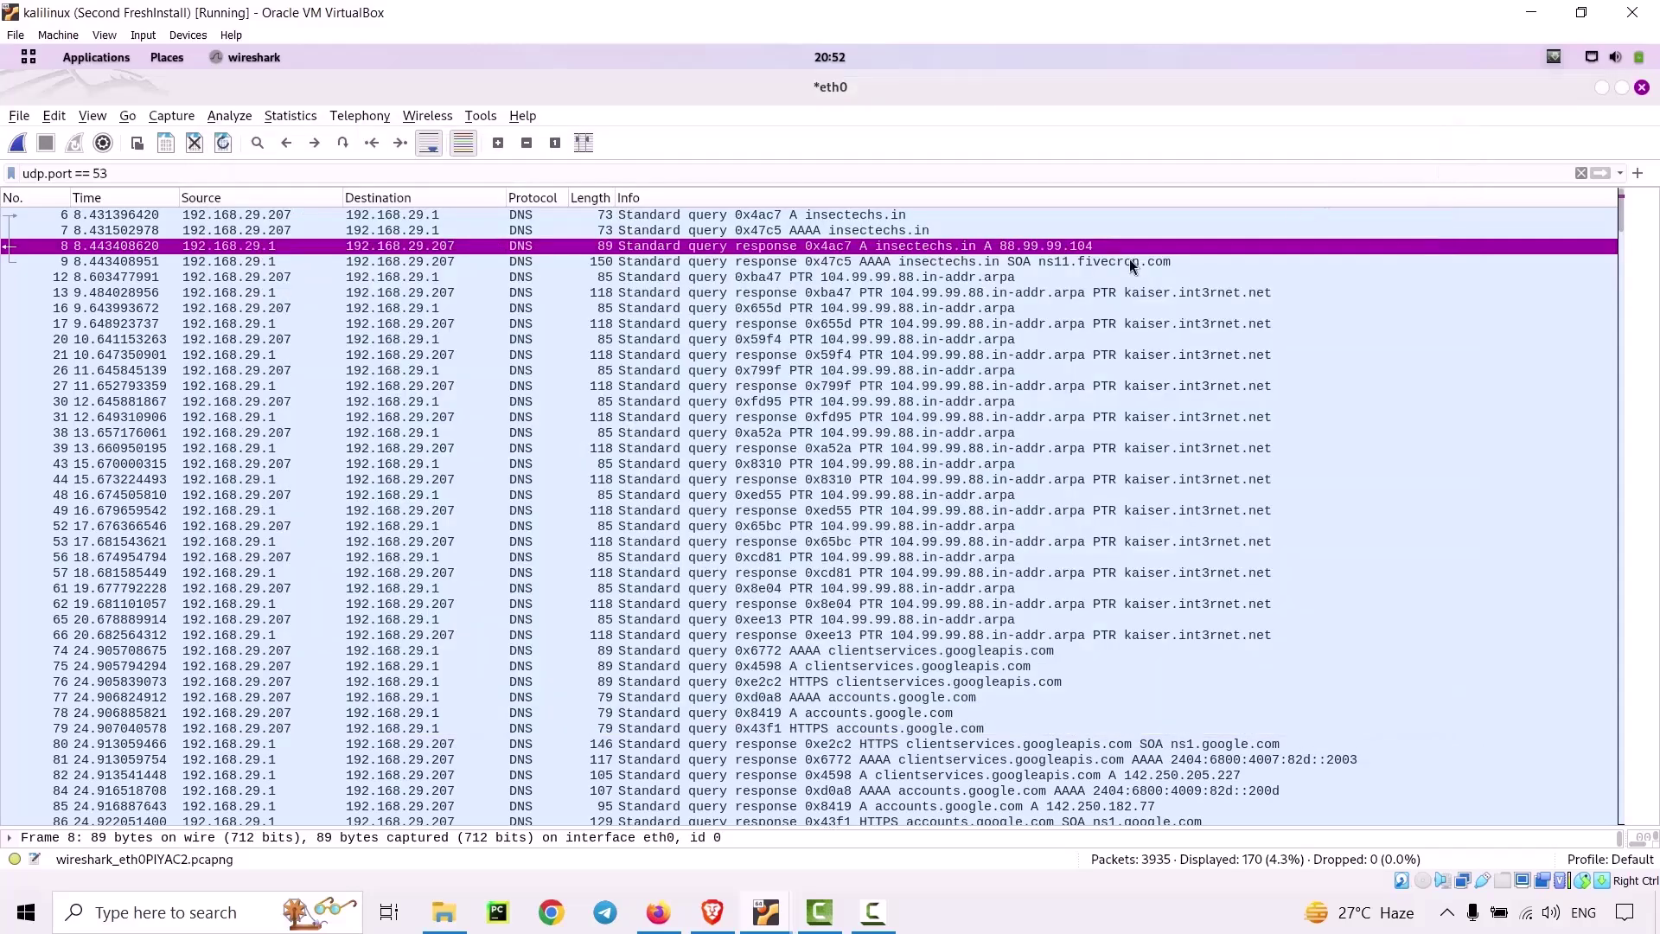
Open DNS query packets 78 and 300 one after the other and examine their User Datagram Protocol ports.
scroll(471, 567, down, 2)
double_click(388, 621)
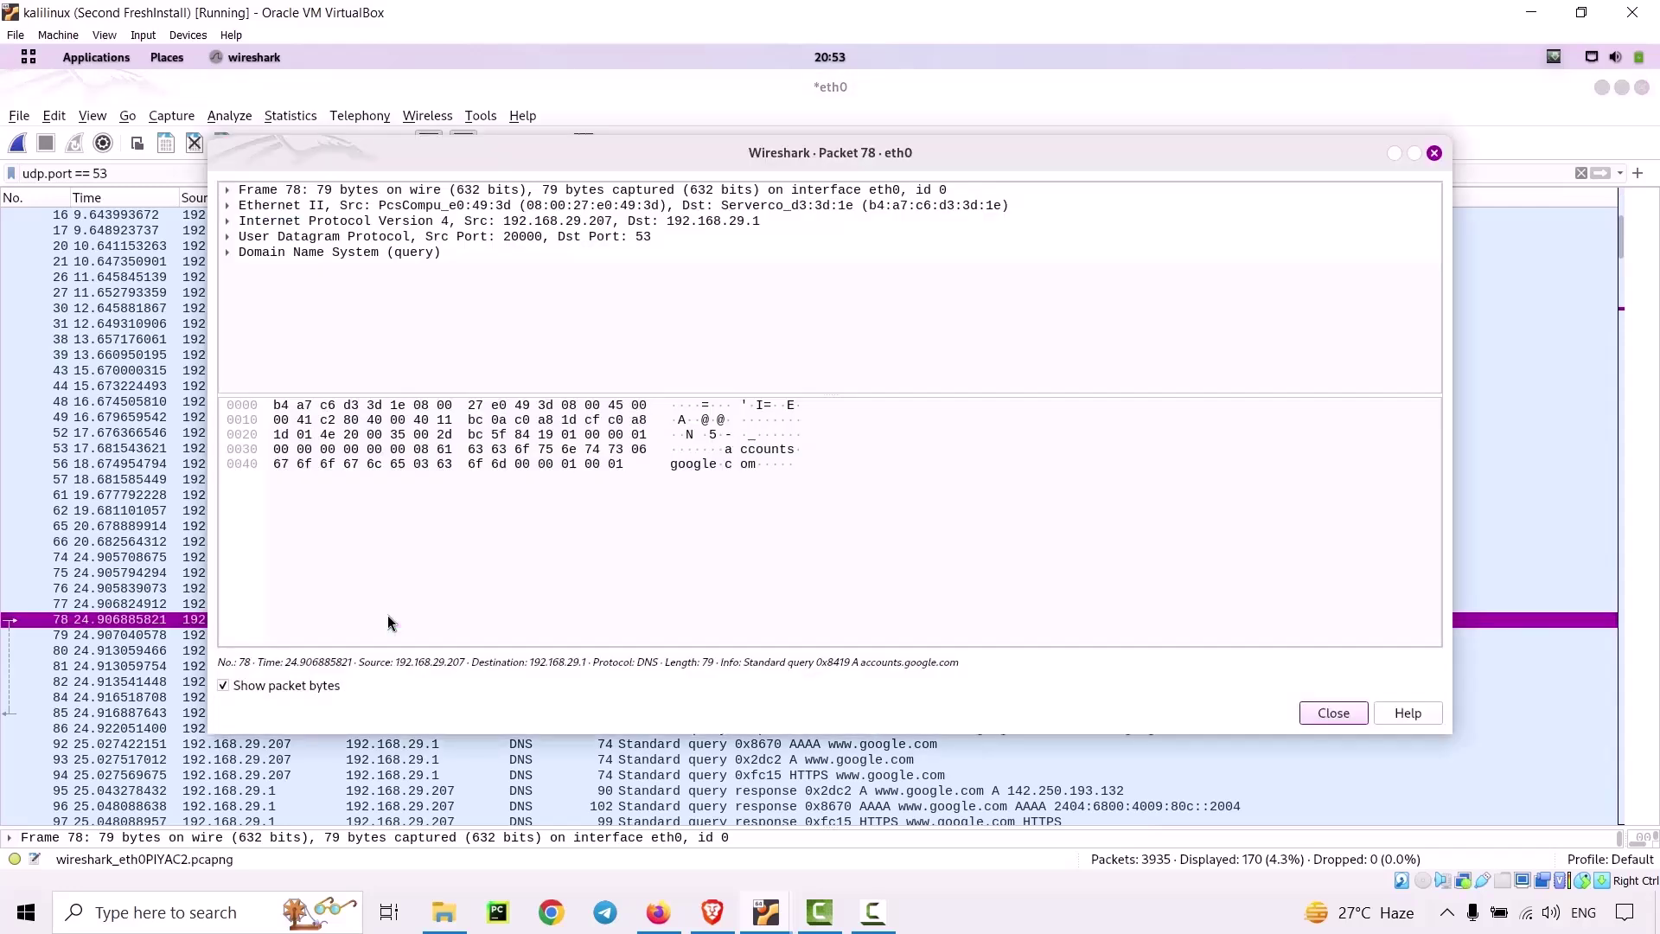
click(584, 236)
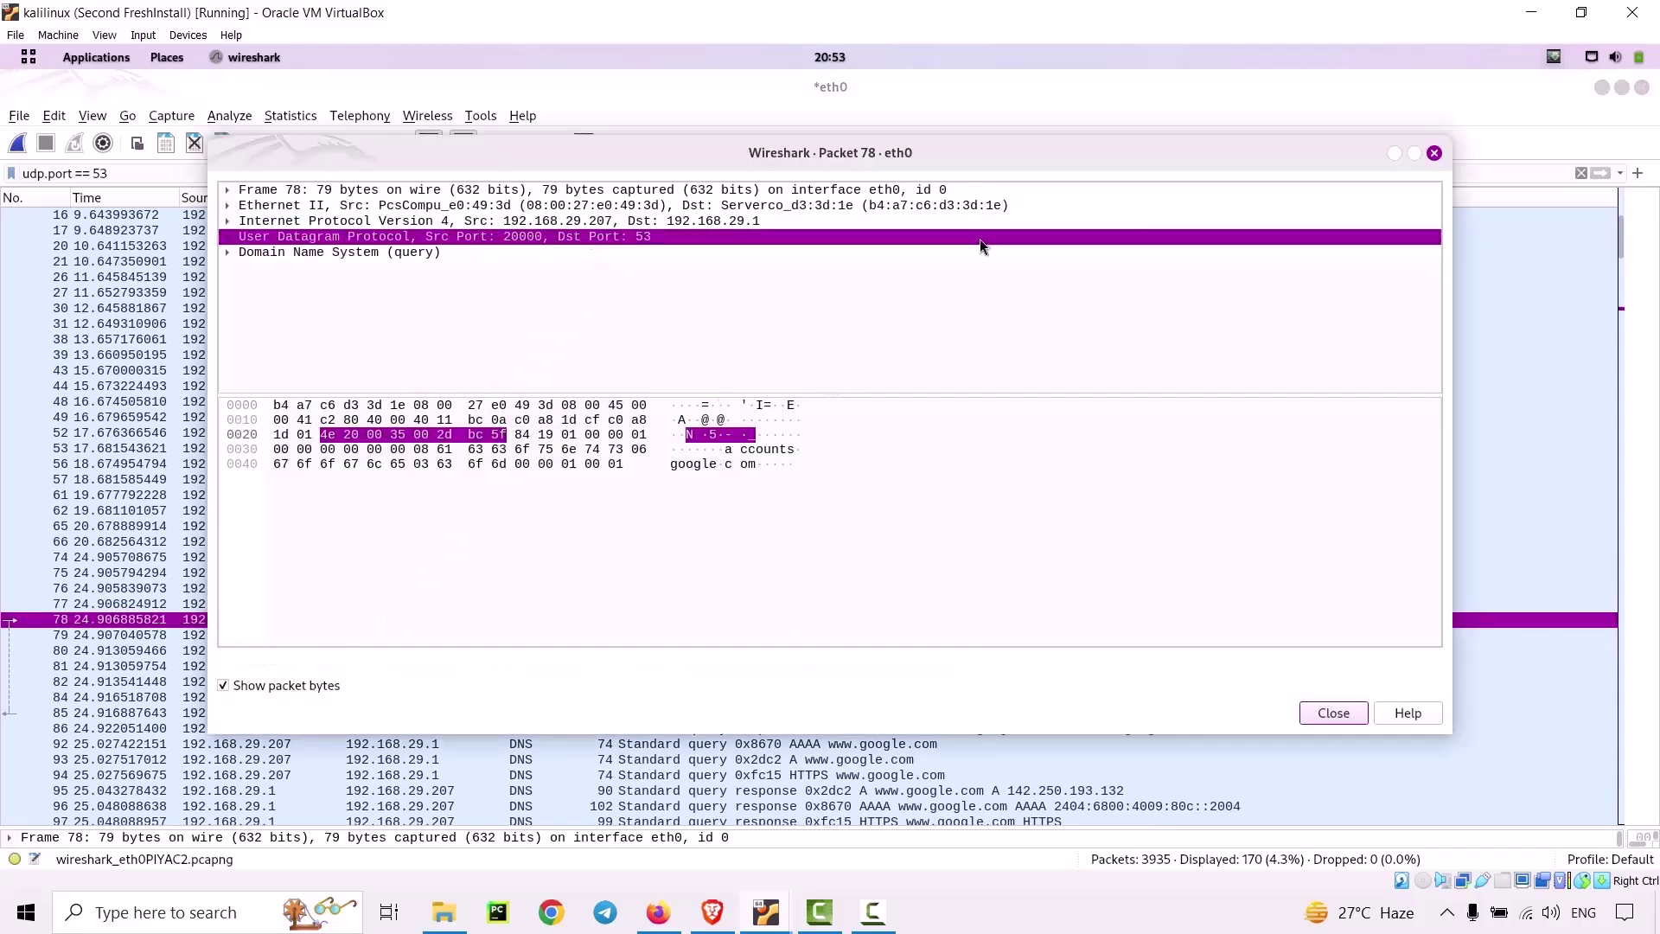
click(1433, 153)
scroll(693, 455, down, 5)
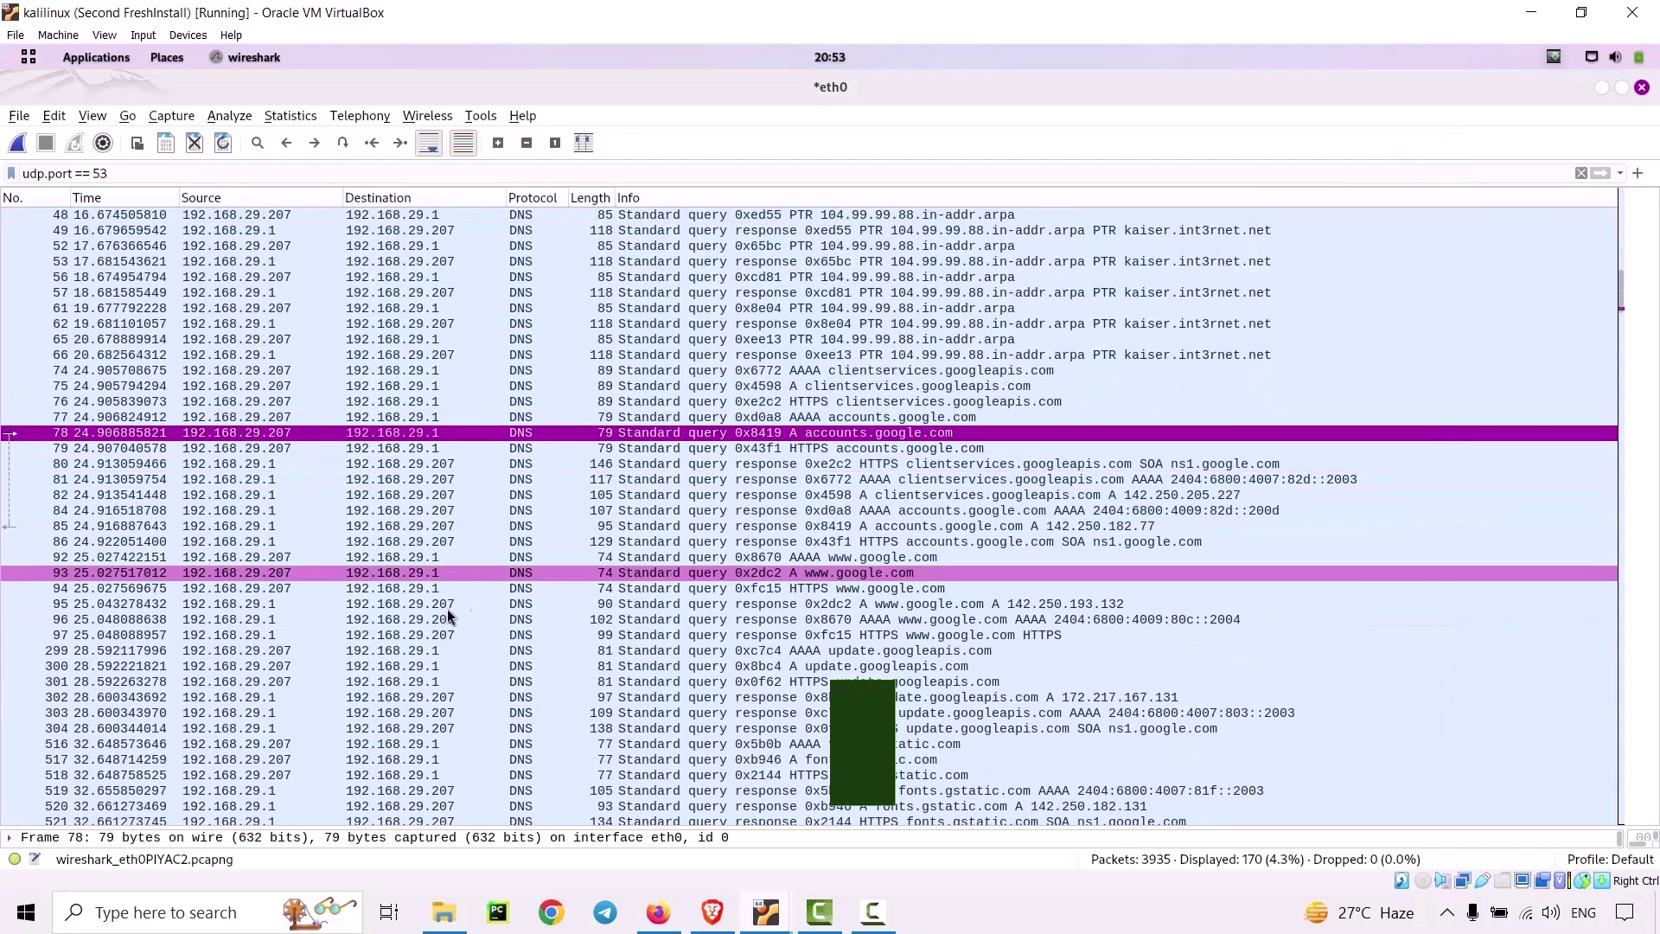
double_click(421, 622)
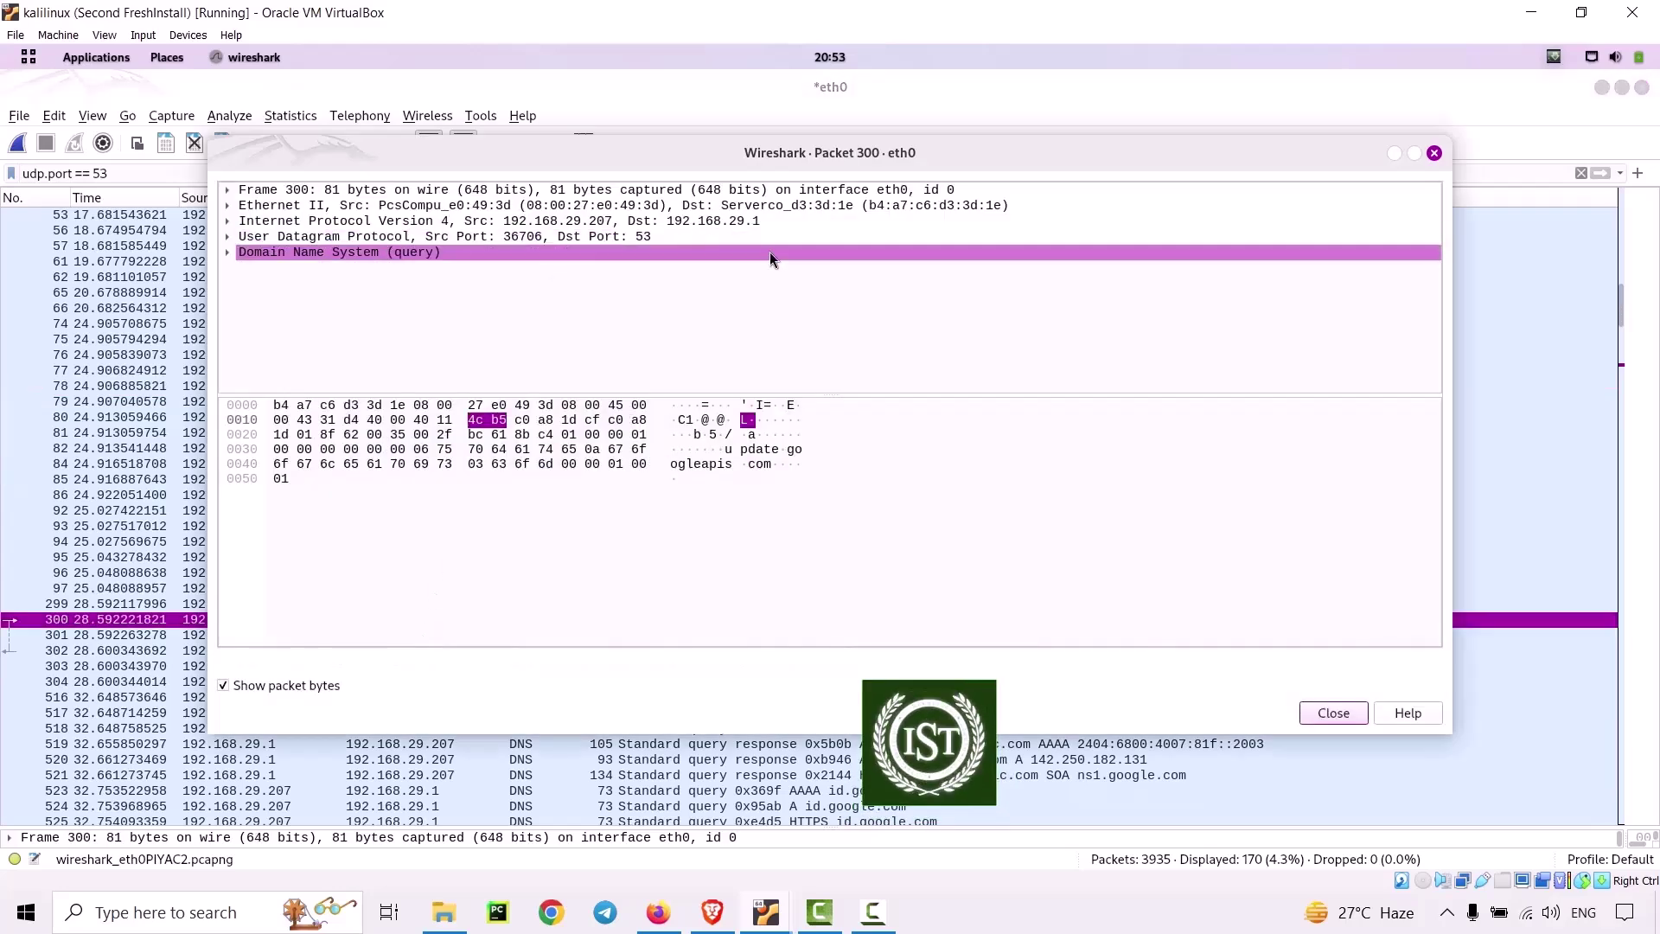
click(1433, 153)
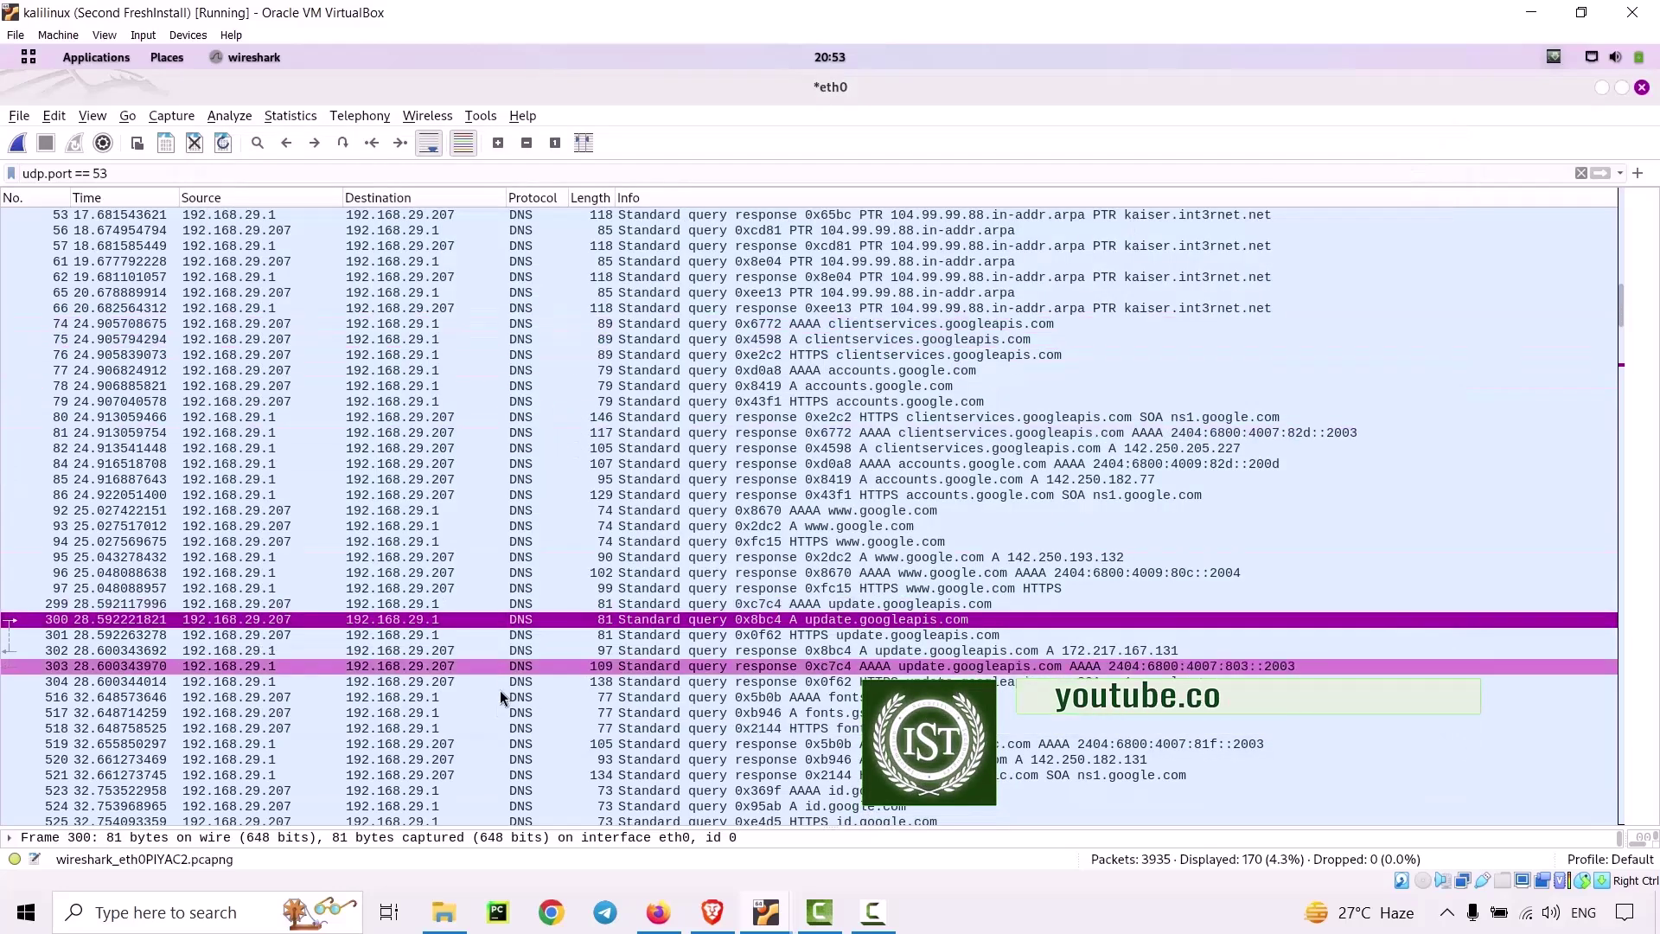
Return to the start of the packet list and clear the udp.port == 53 display filter.
scroll(474, 577, up, 7)
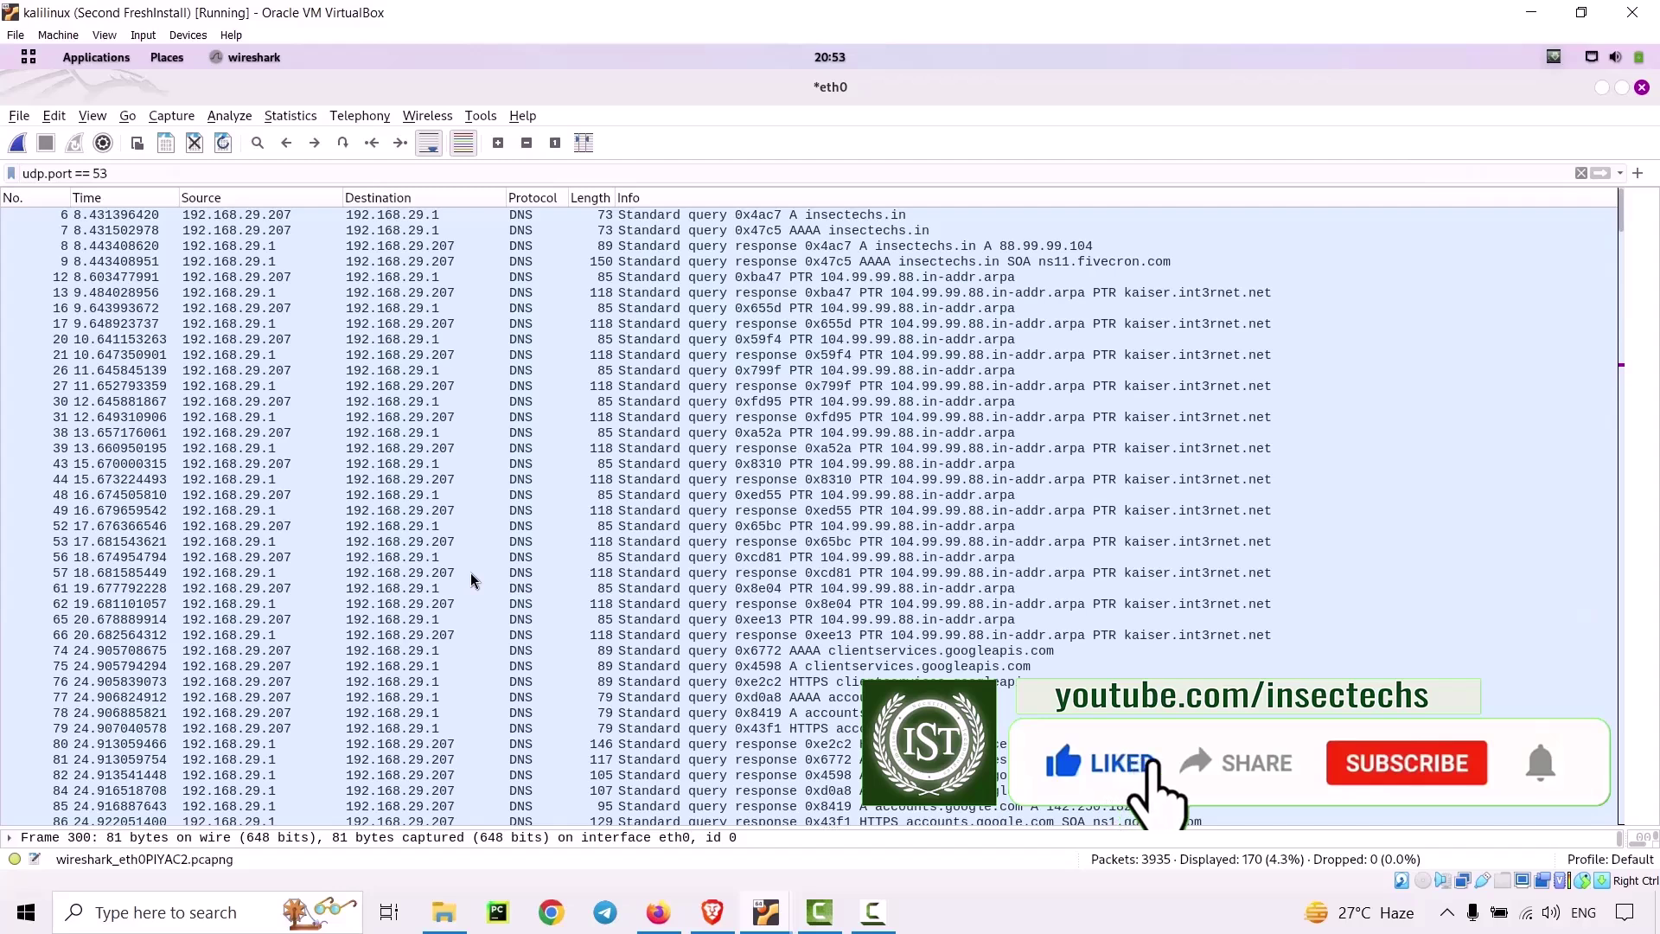
click(477, 558)
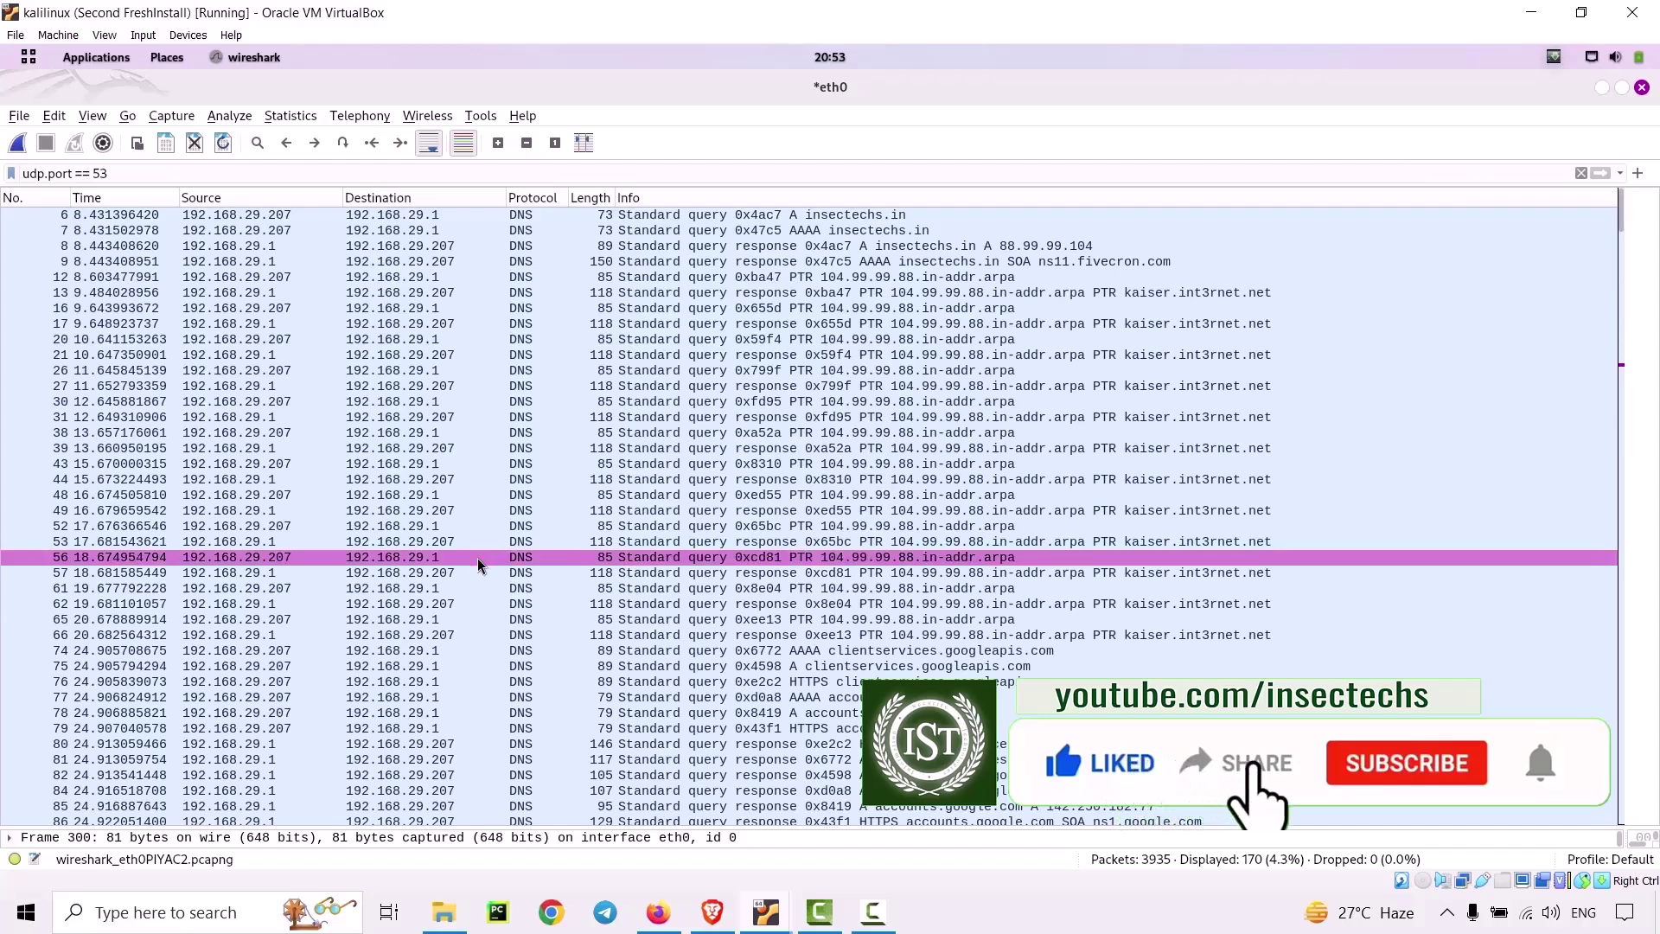
click(462, 543)
drag(461, 550, 130, 185)
click(129, 176)
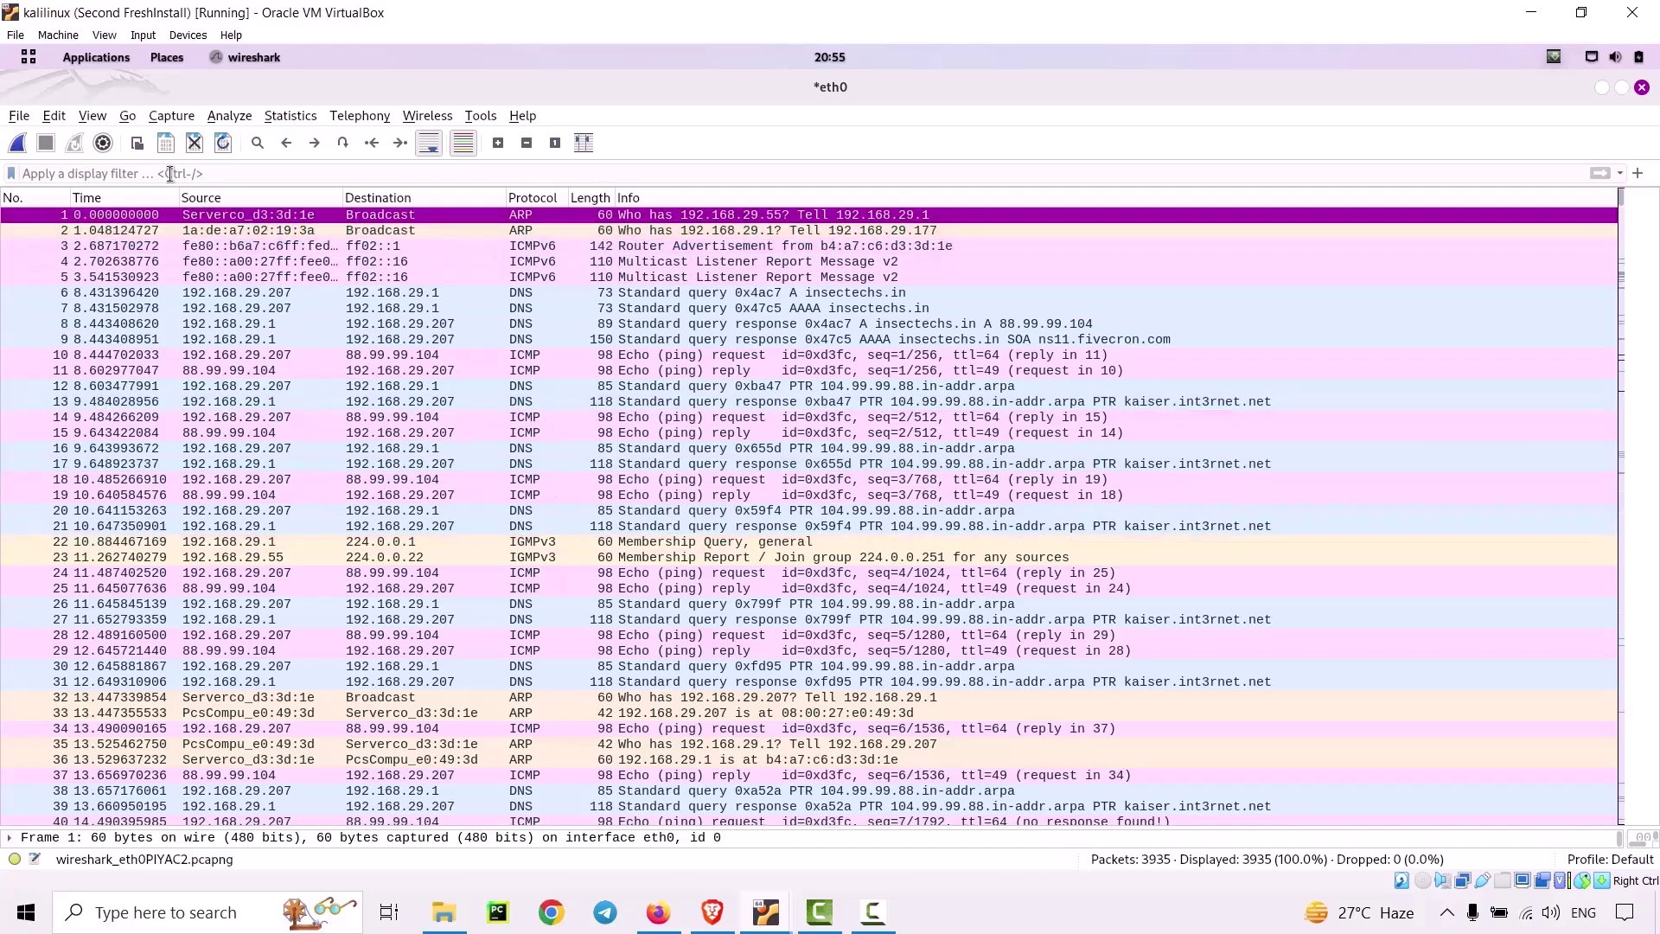
Apply the display filter !arp to exclude ARP packets and look through the remaining traffic.
text(!)
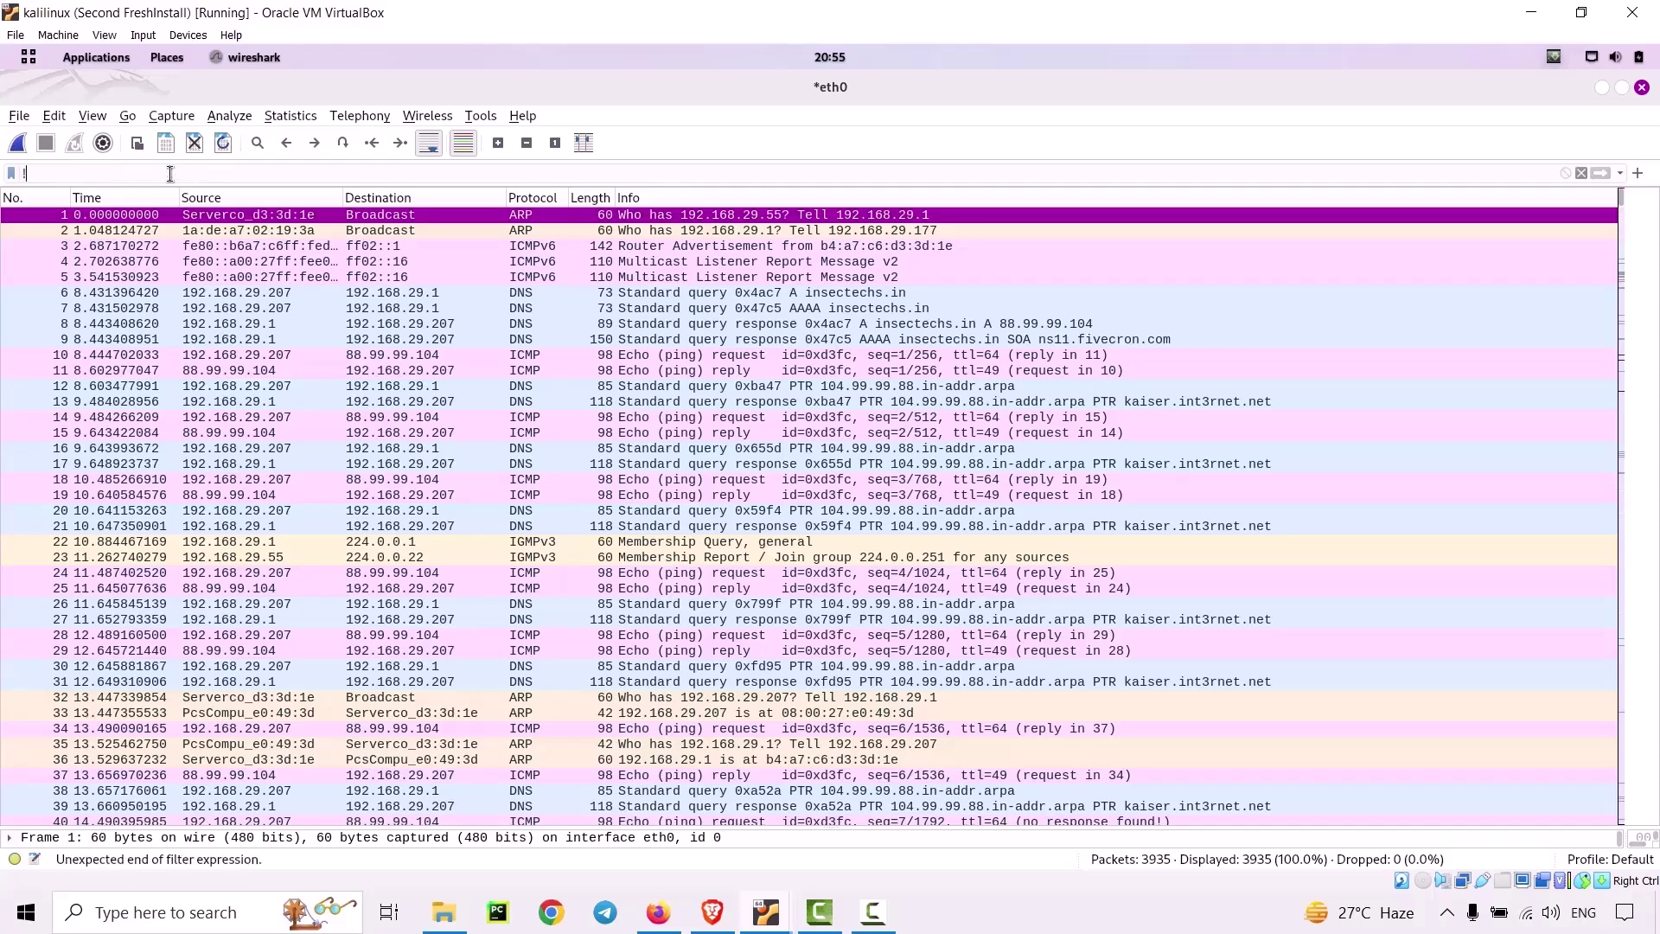
text(arp)
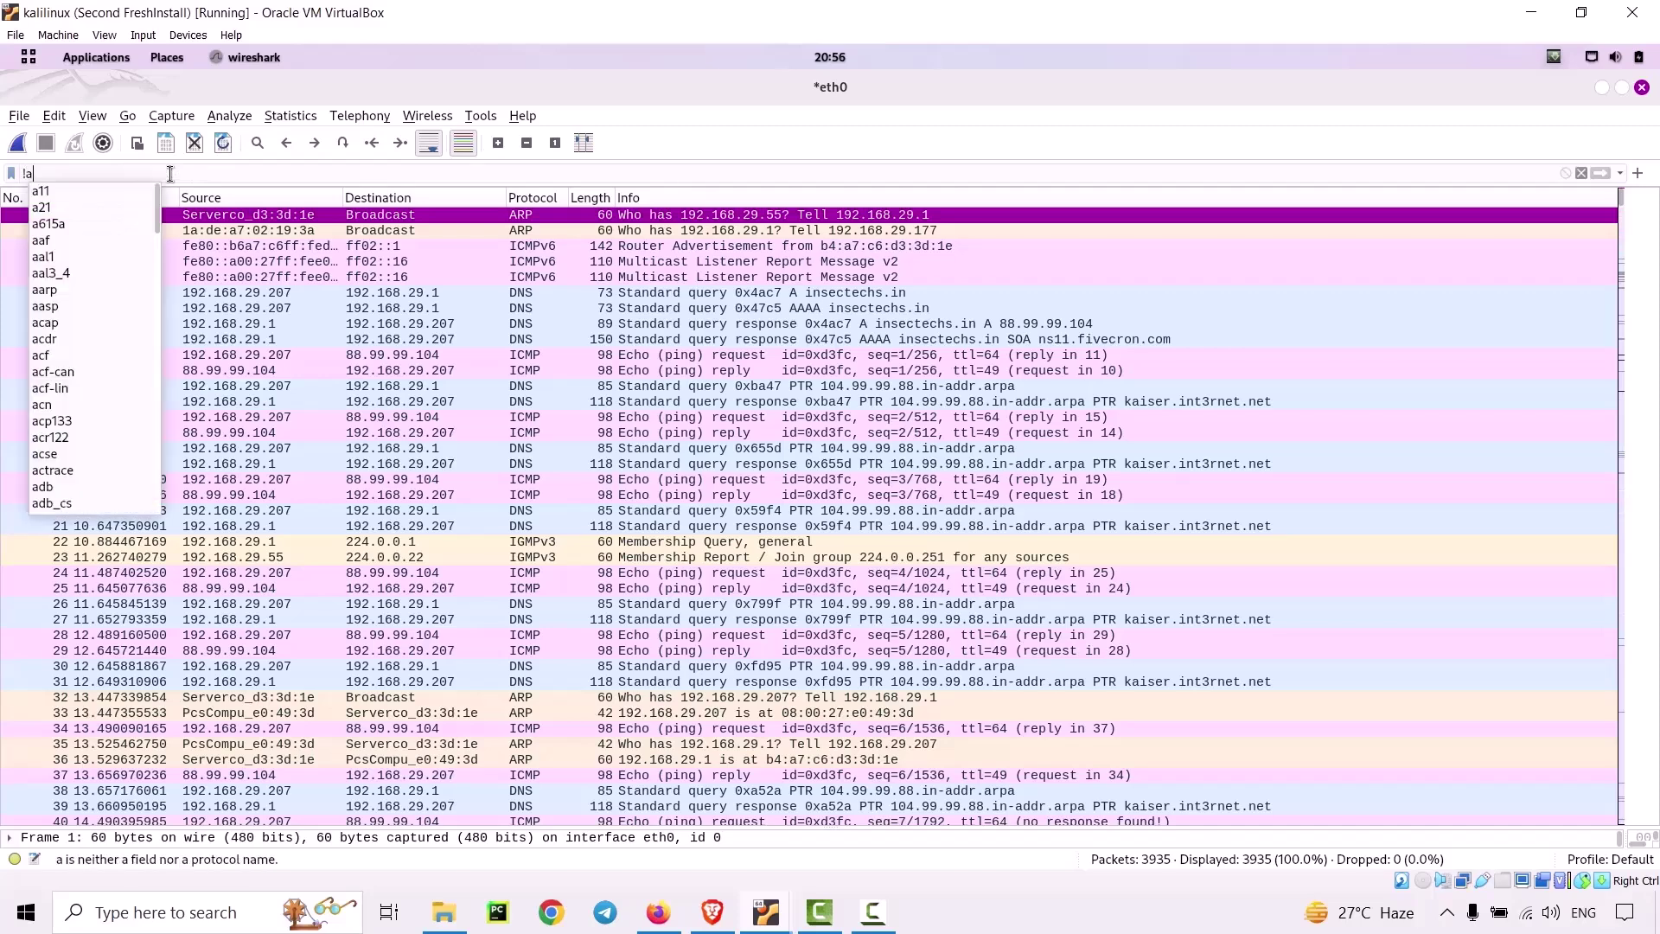
key(Return)
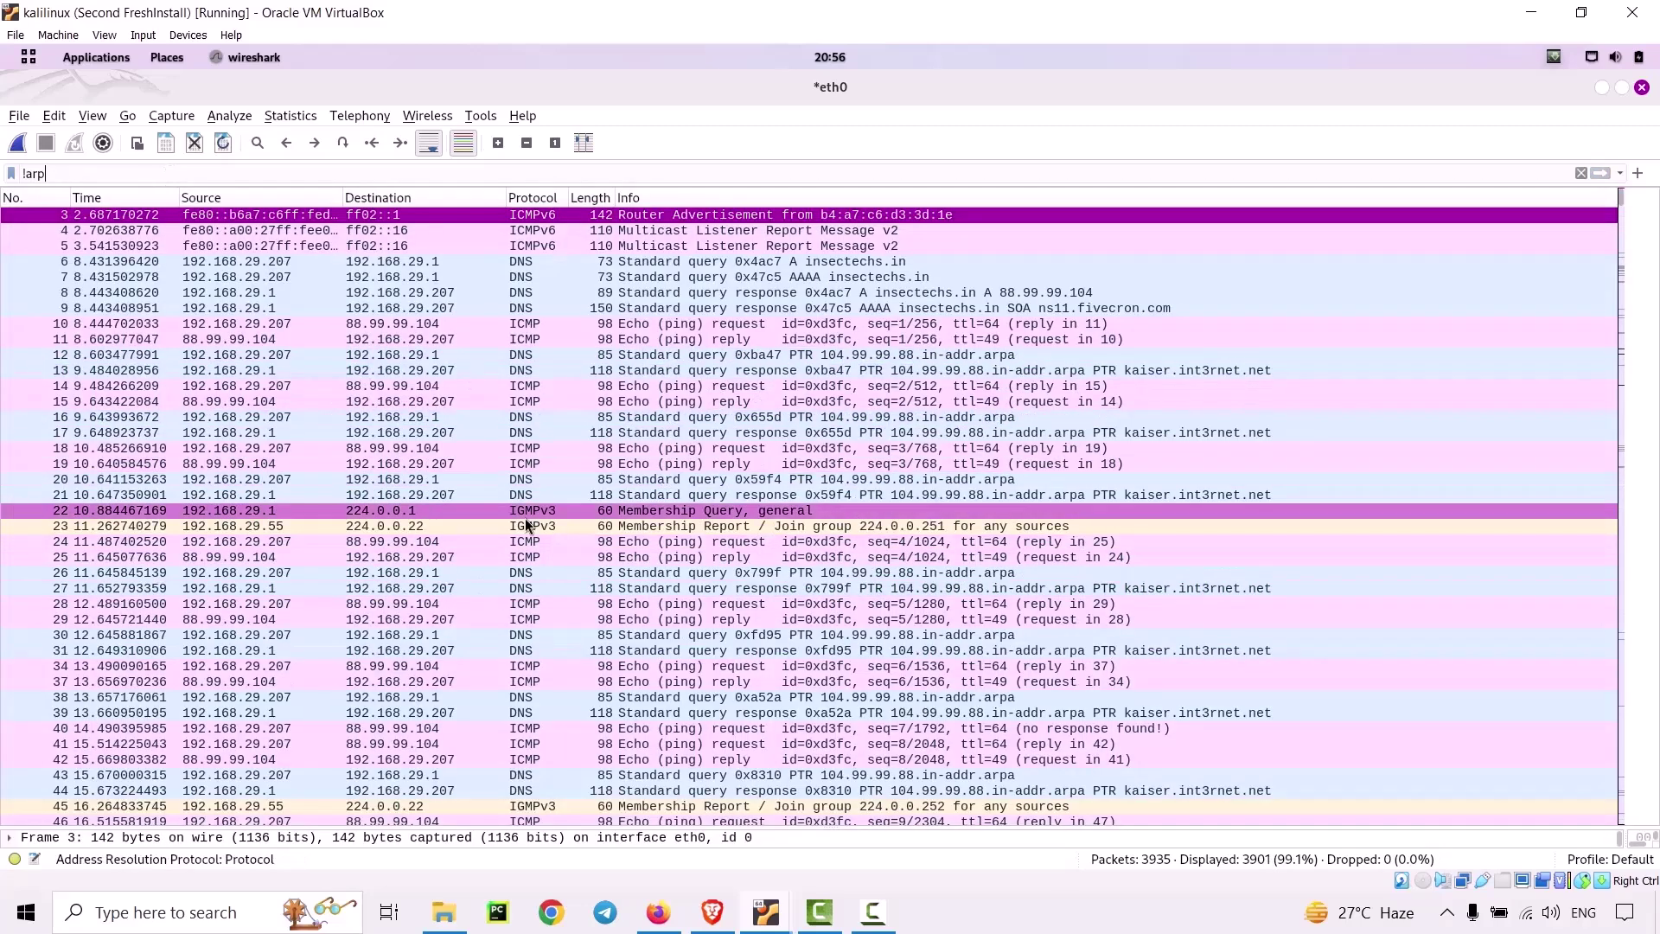
scroll(525, 523, down, 13)
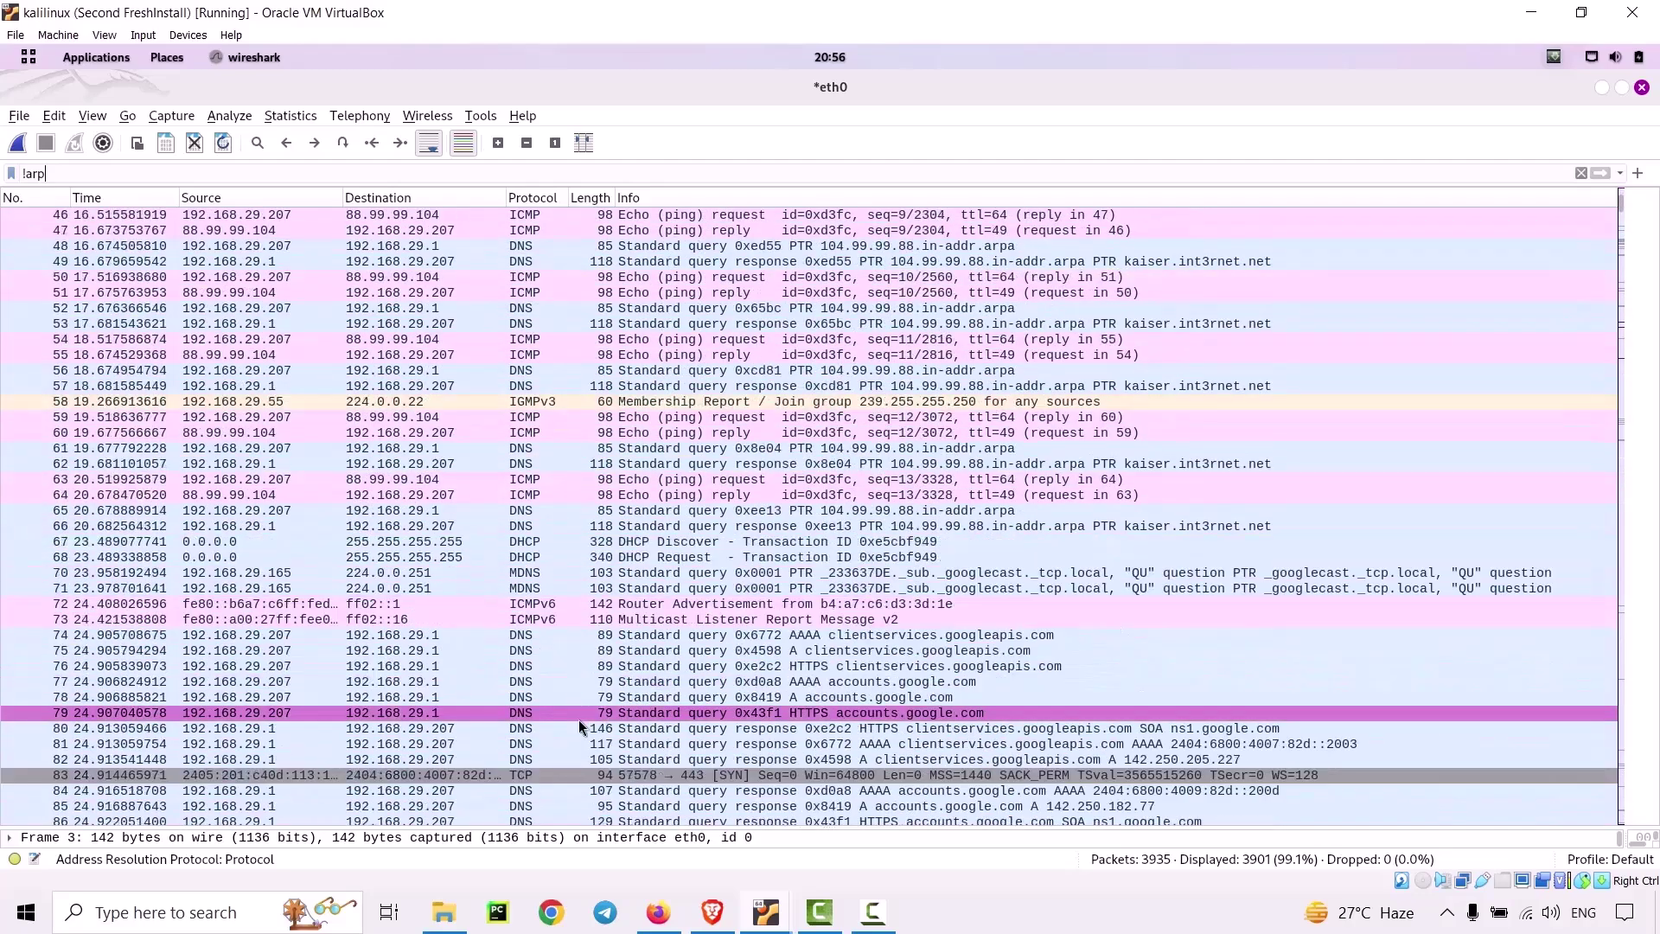
scroll(577, 714, down, 9)
scroll(465, 495, up, 8)
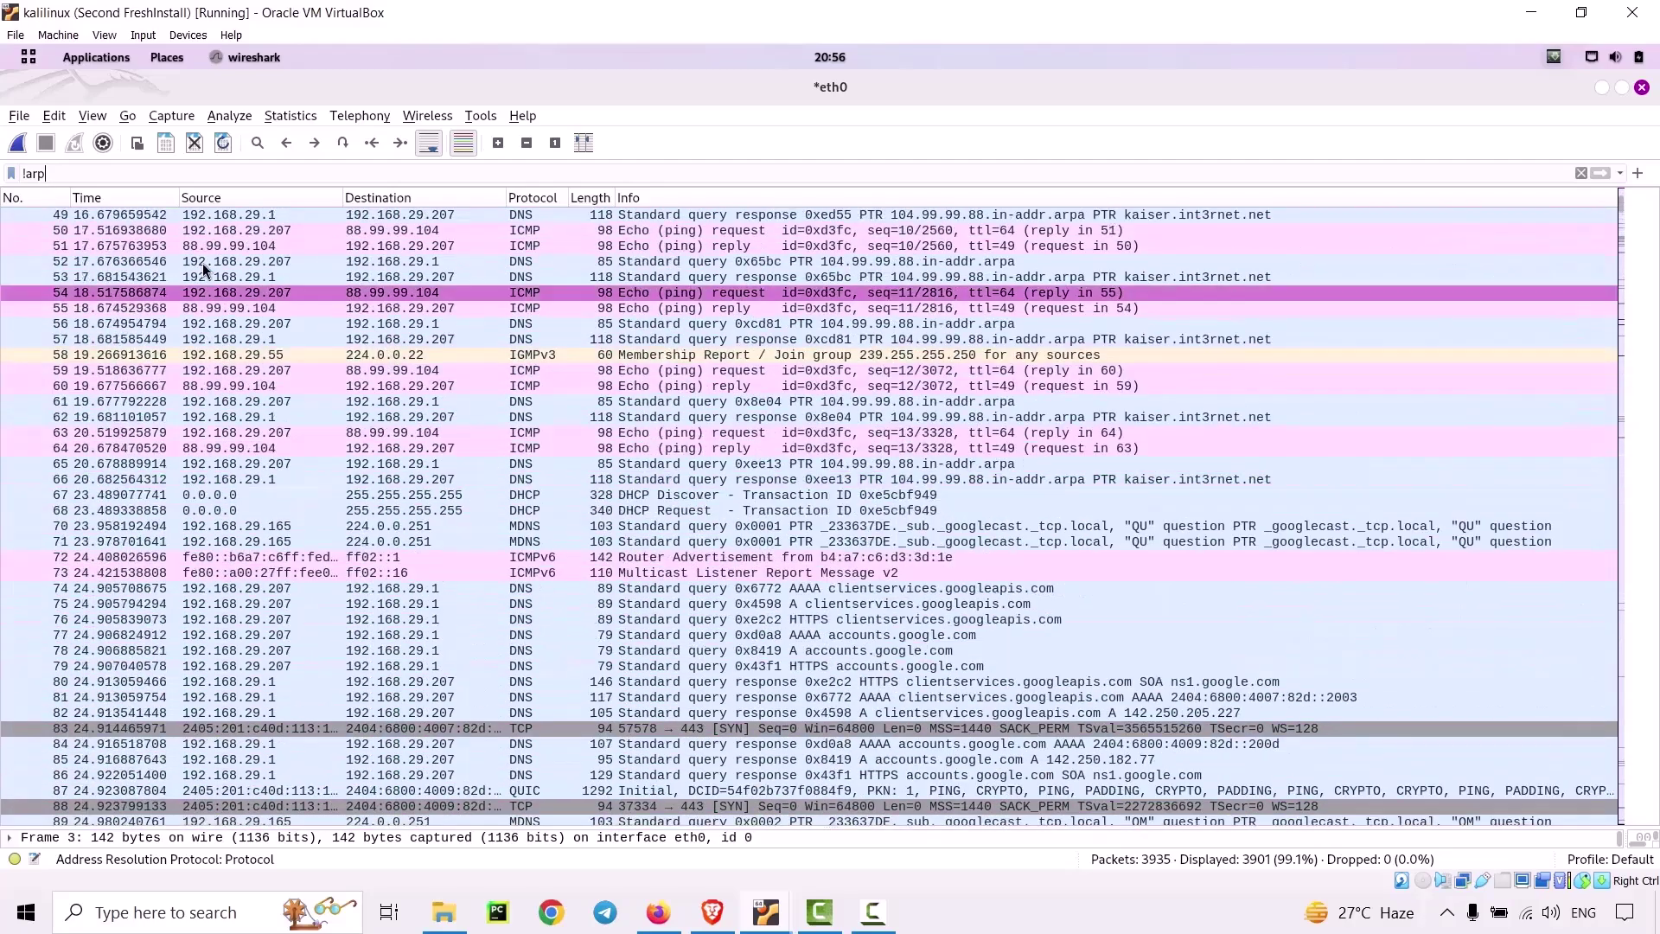
Change the display filter to !dns, apply it, and look through the remaining packets.
key(BackSpace)
key(BackSpace)
key(BackSpace)
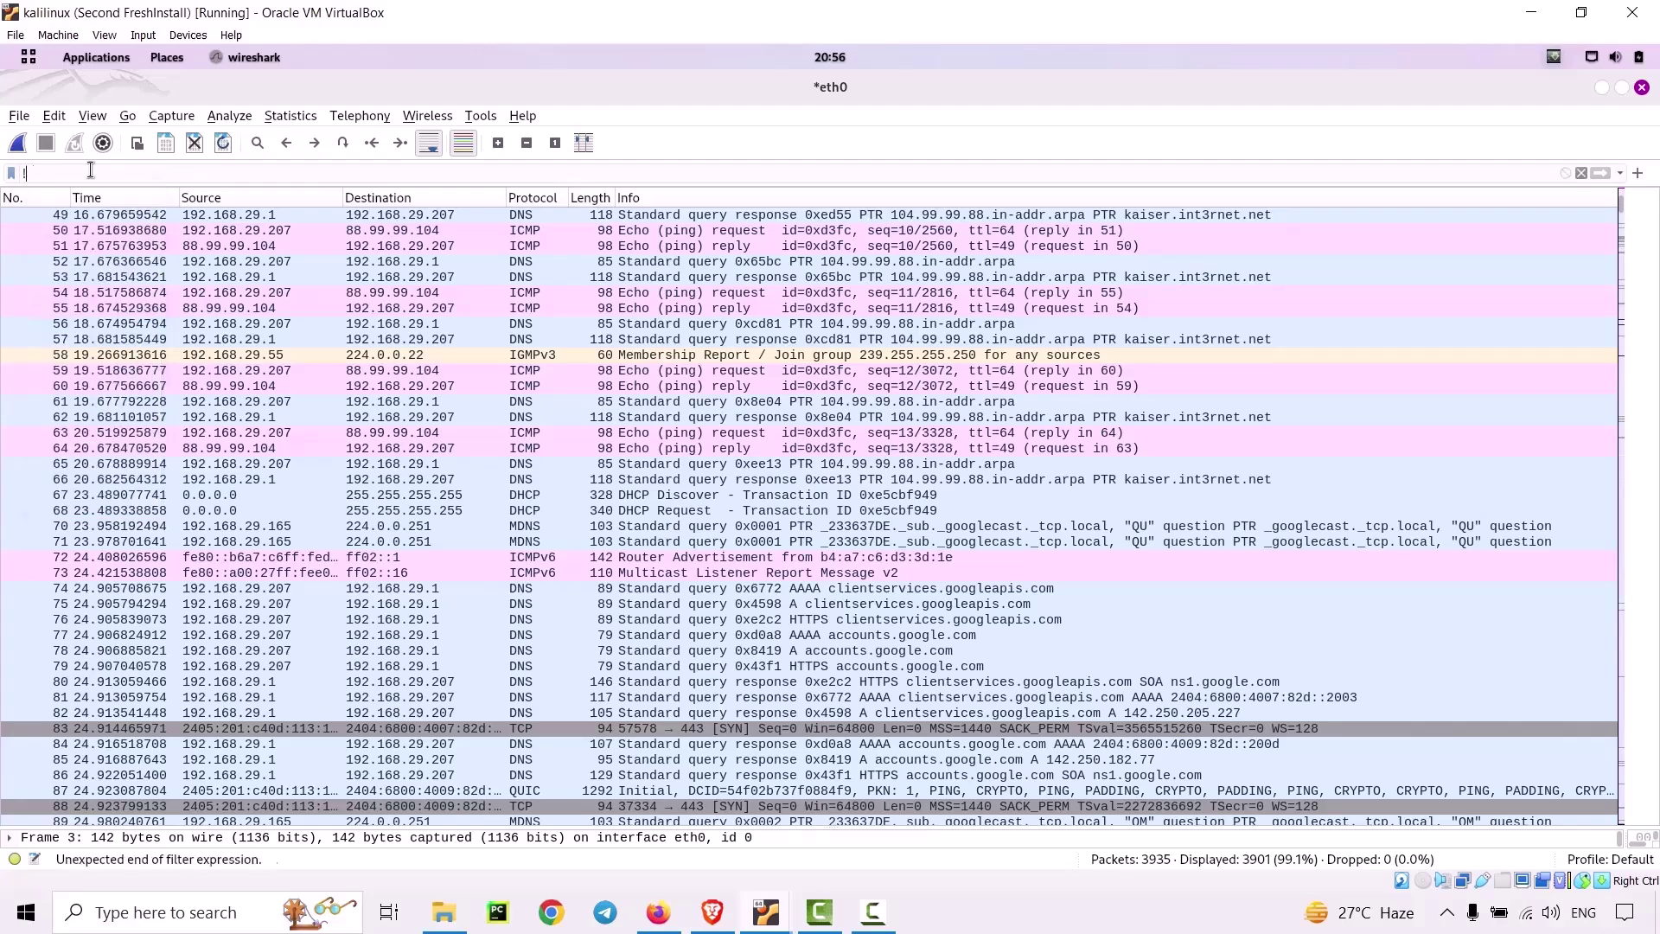
text(dns)
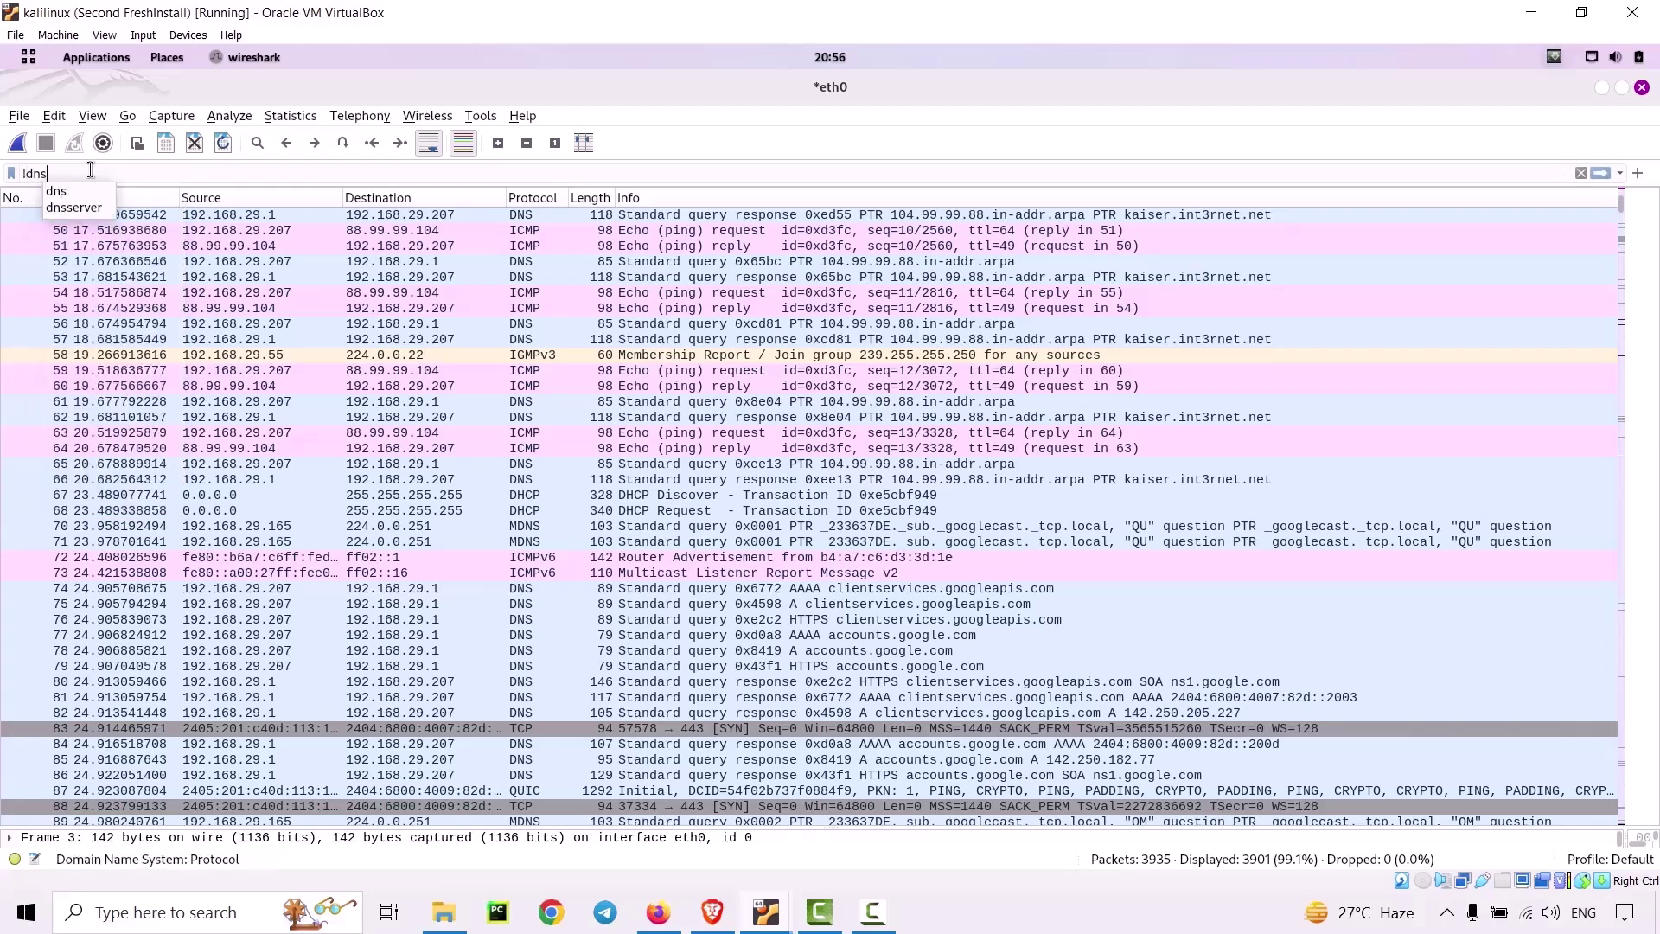
key(Return)
scroll(589, 485, down, 10)
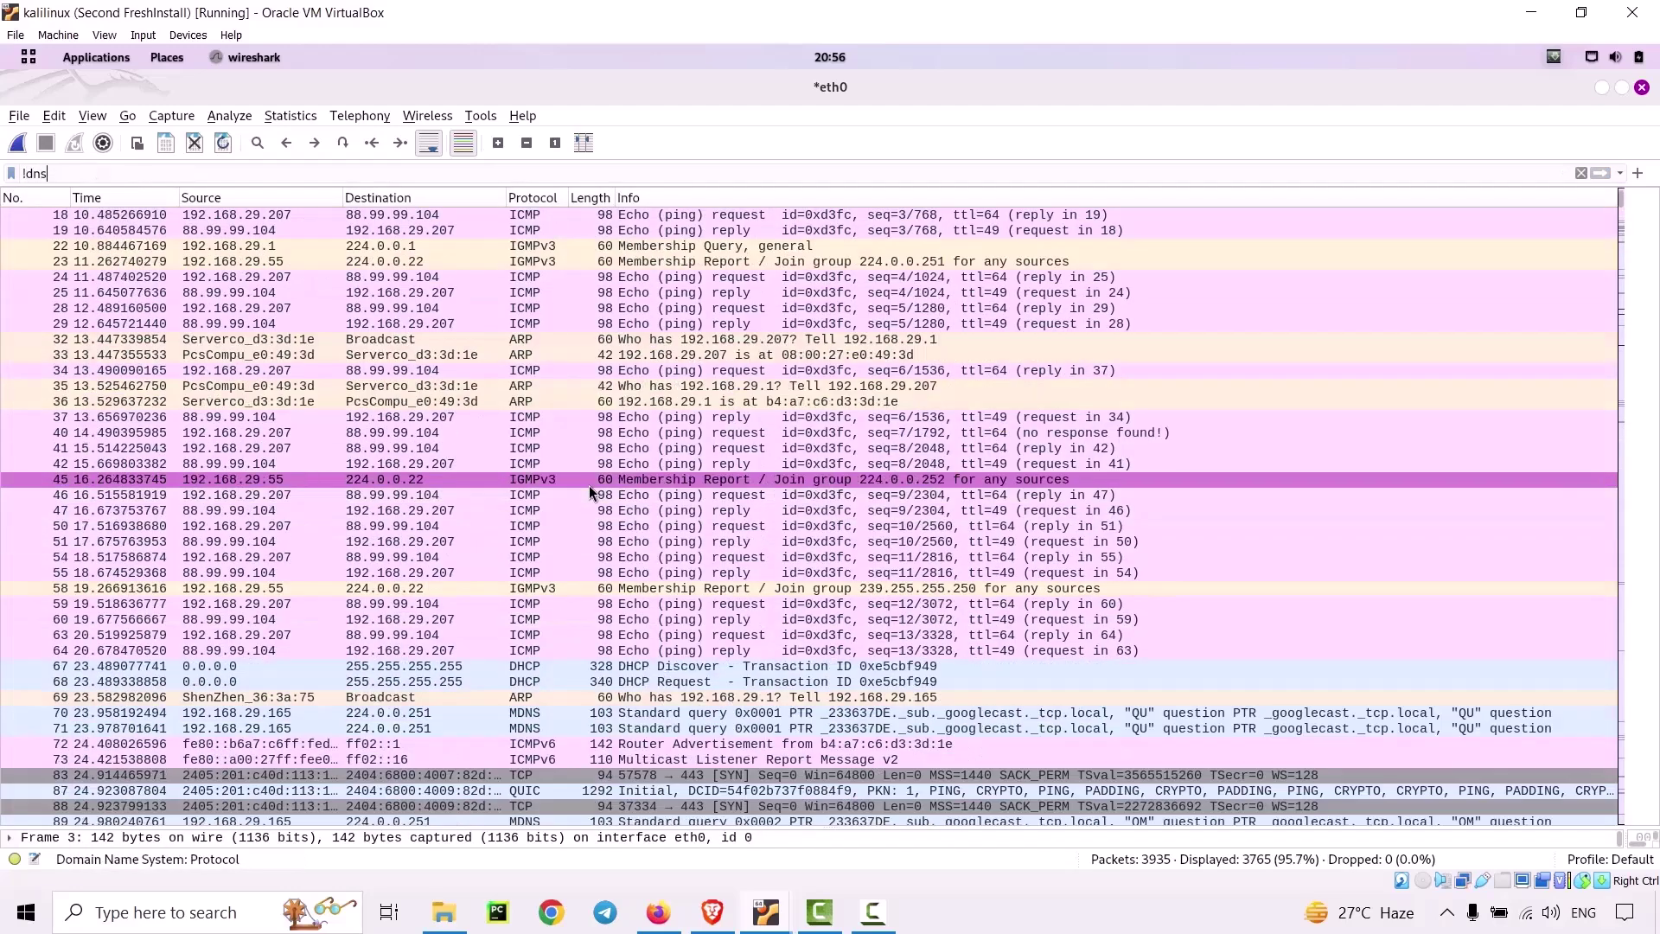
scroll(584, 700, down, 18)
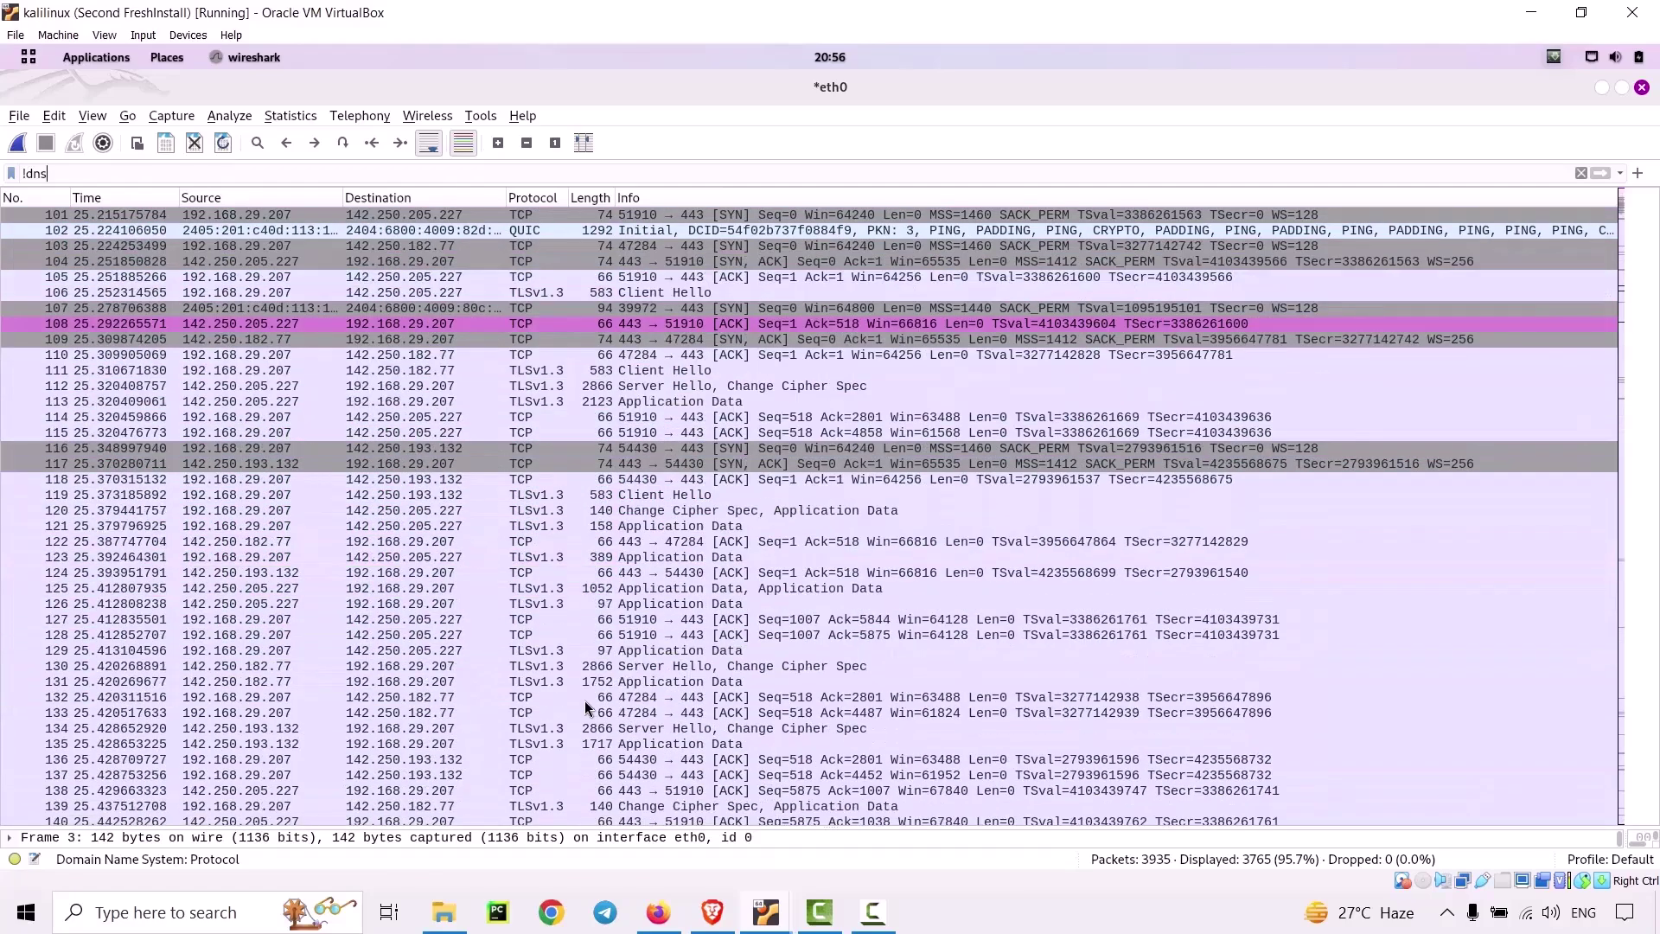
scroll(584, 703, down, 5)
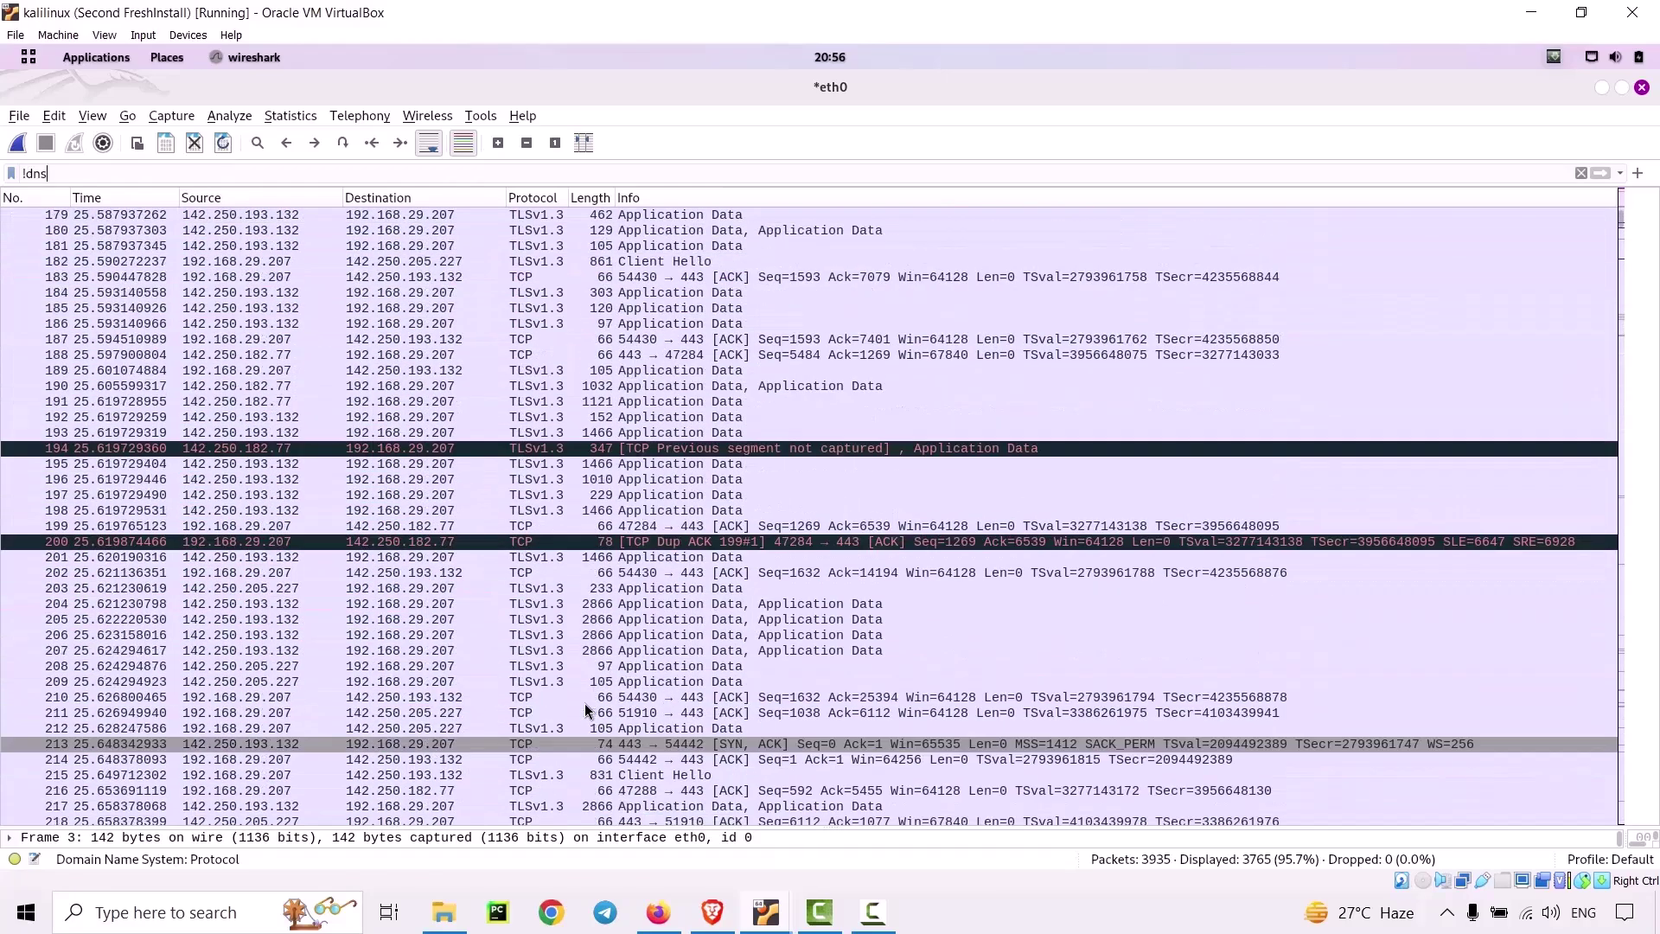
scroll(583, 702, up, 6)
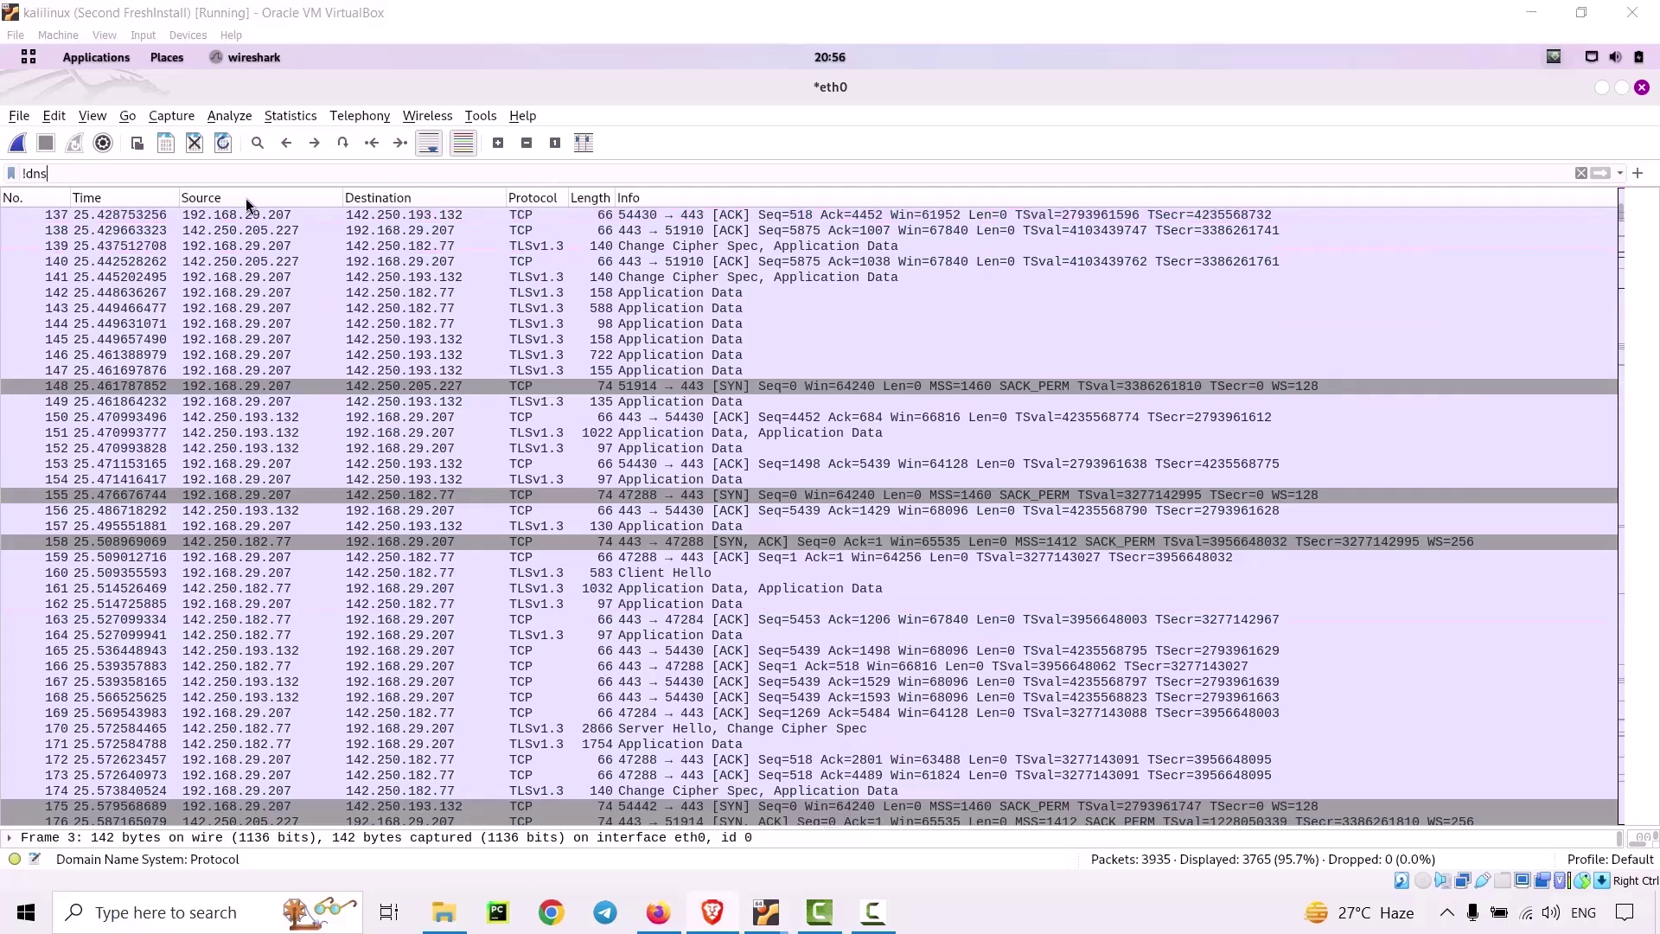
Replace the display filter with frame.len > 200 and apply it.
triple_click(216, 177)
key(BackSpace)
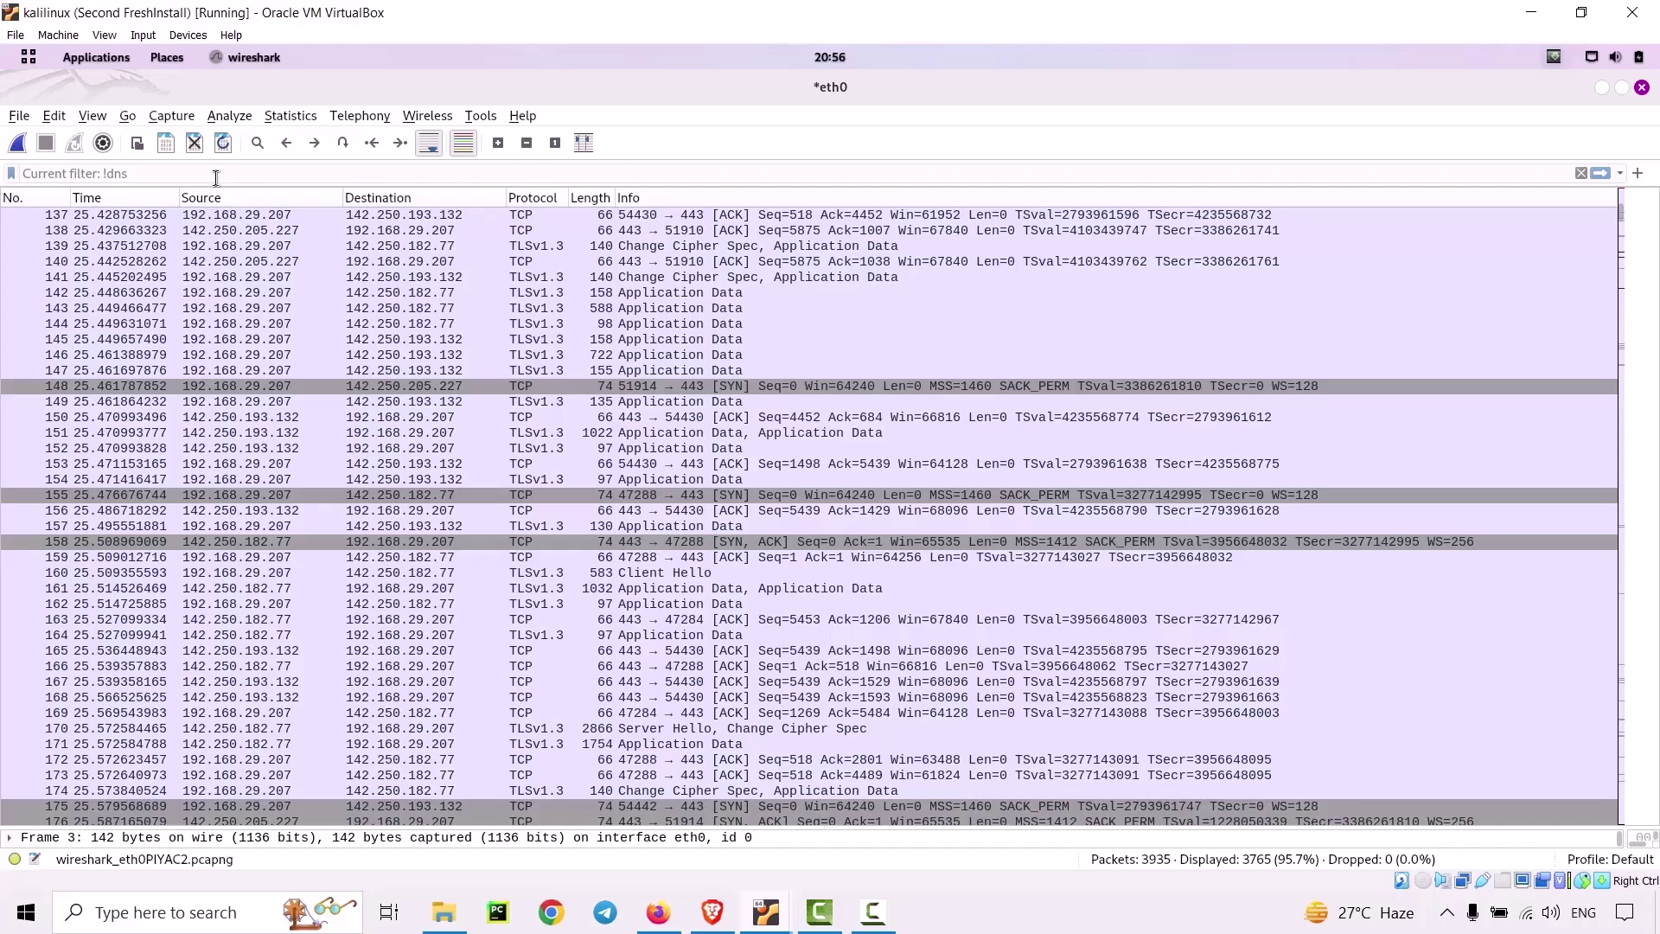
text(frame.len > 200)
key(Return)
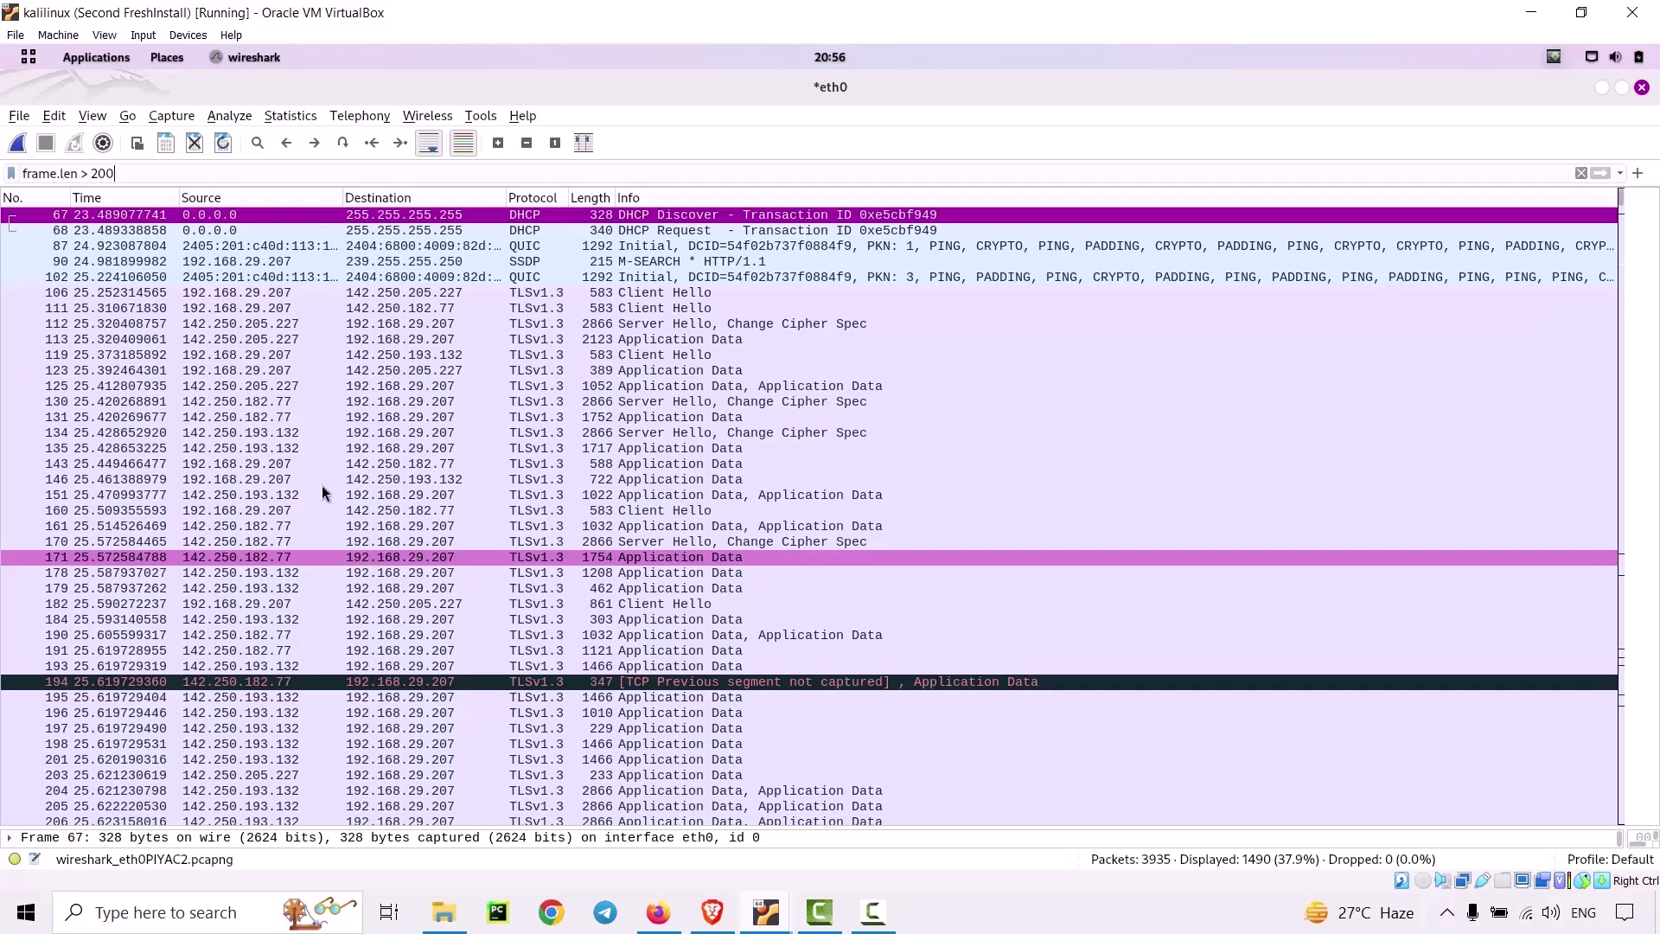
Raise the frame length threshold in the display filter to 1000 and apply it.
drag(92, 177, 122, 178)
text(1000)
key(Return)
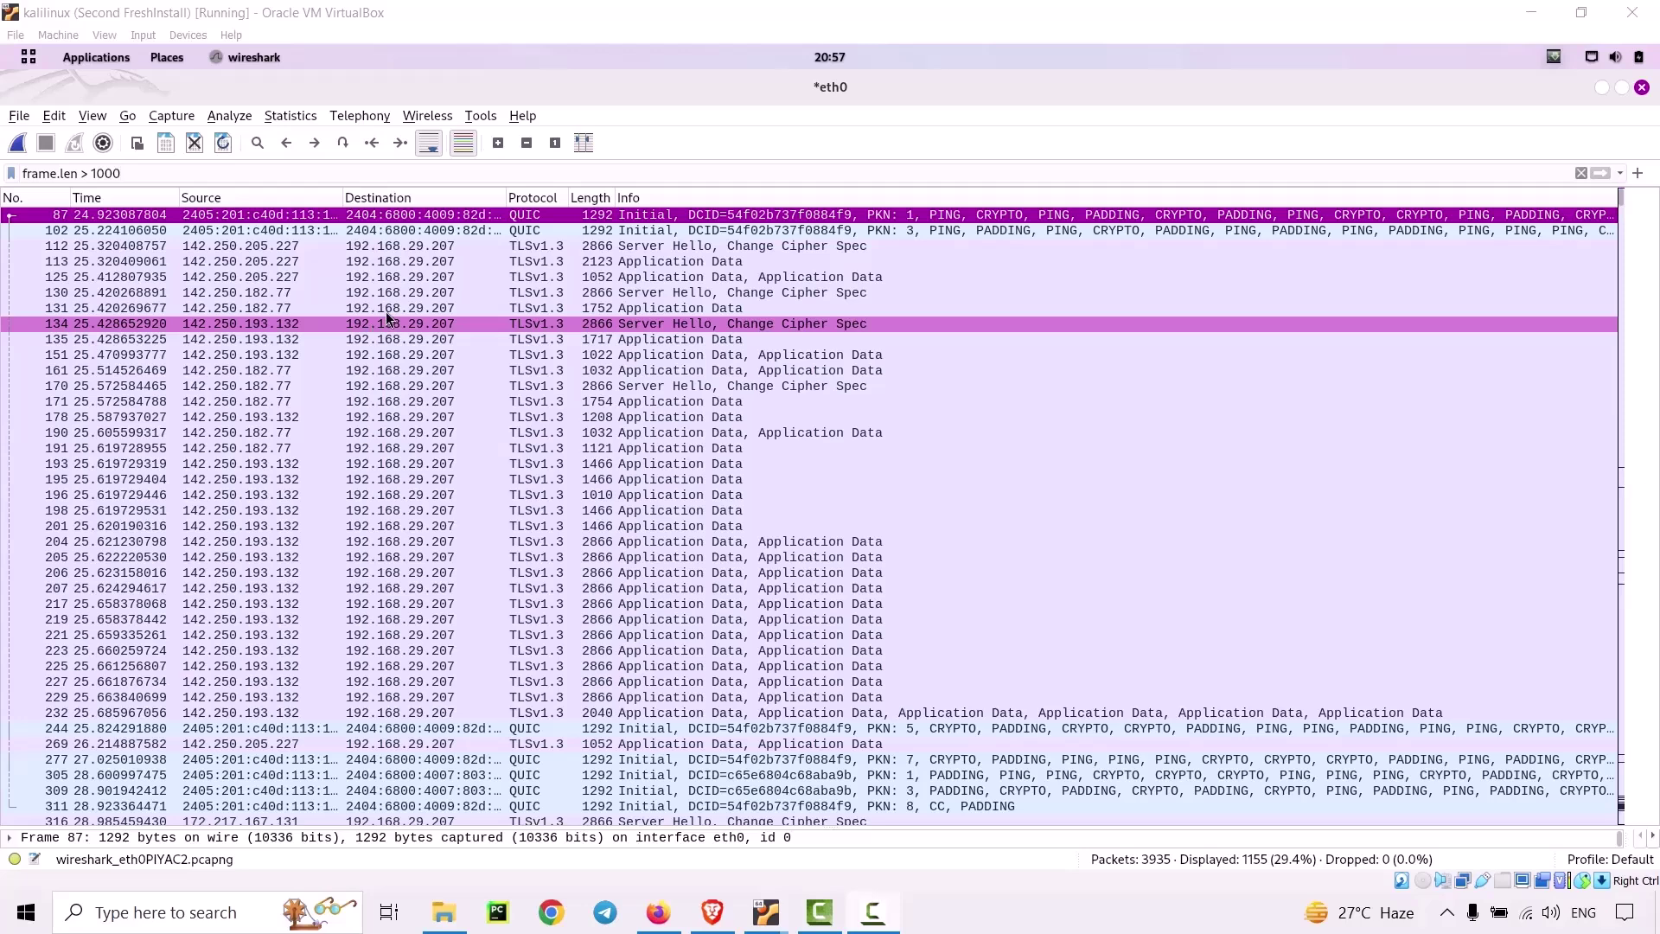
Open packets 130 and 196 one after the other and examine their frame lengths.
double_click(361, 301)
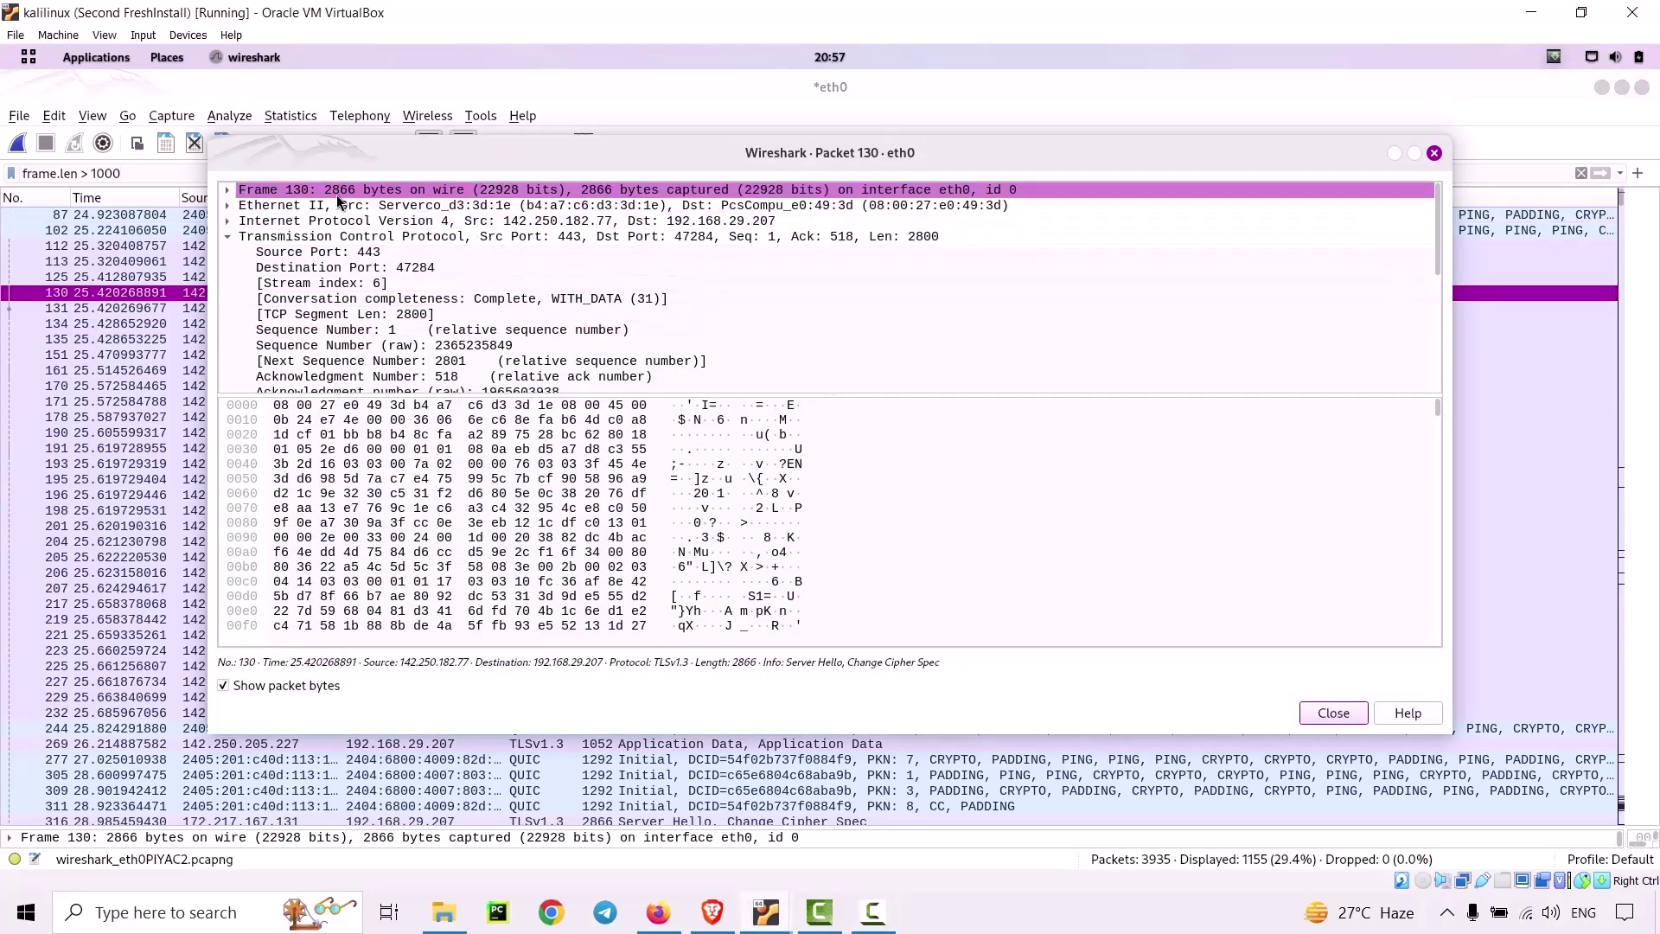
key(Escape)
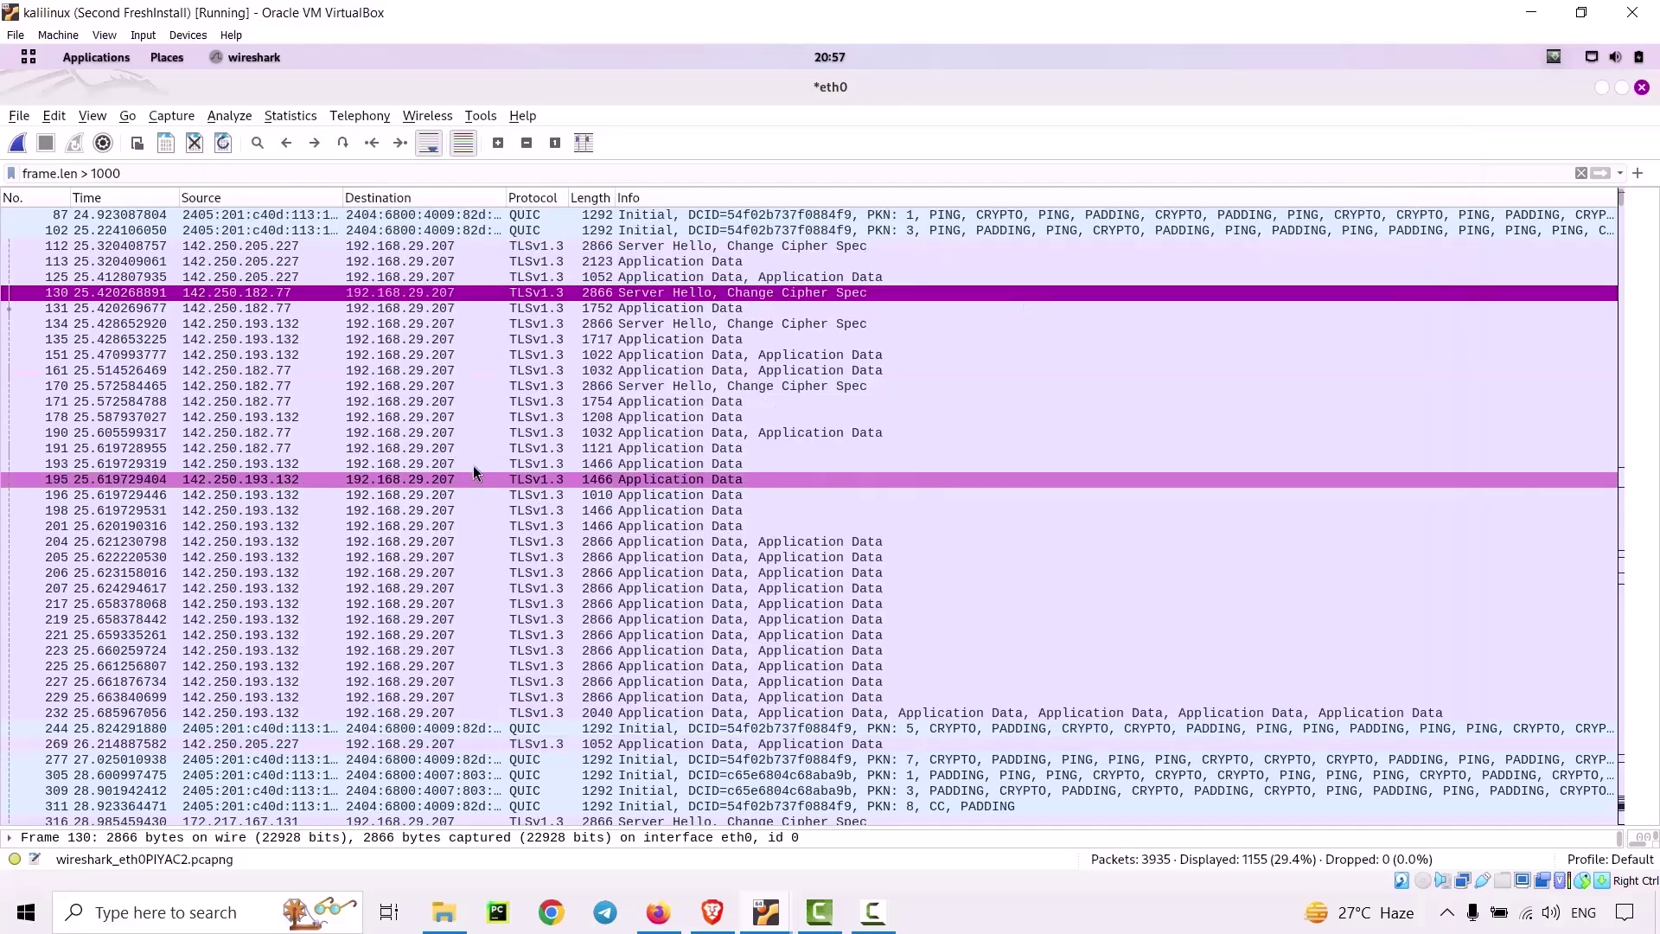
double_click(236, 500)
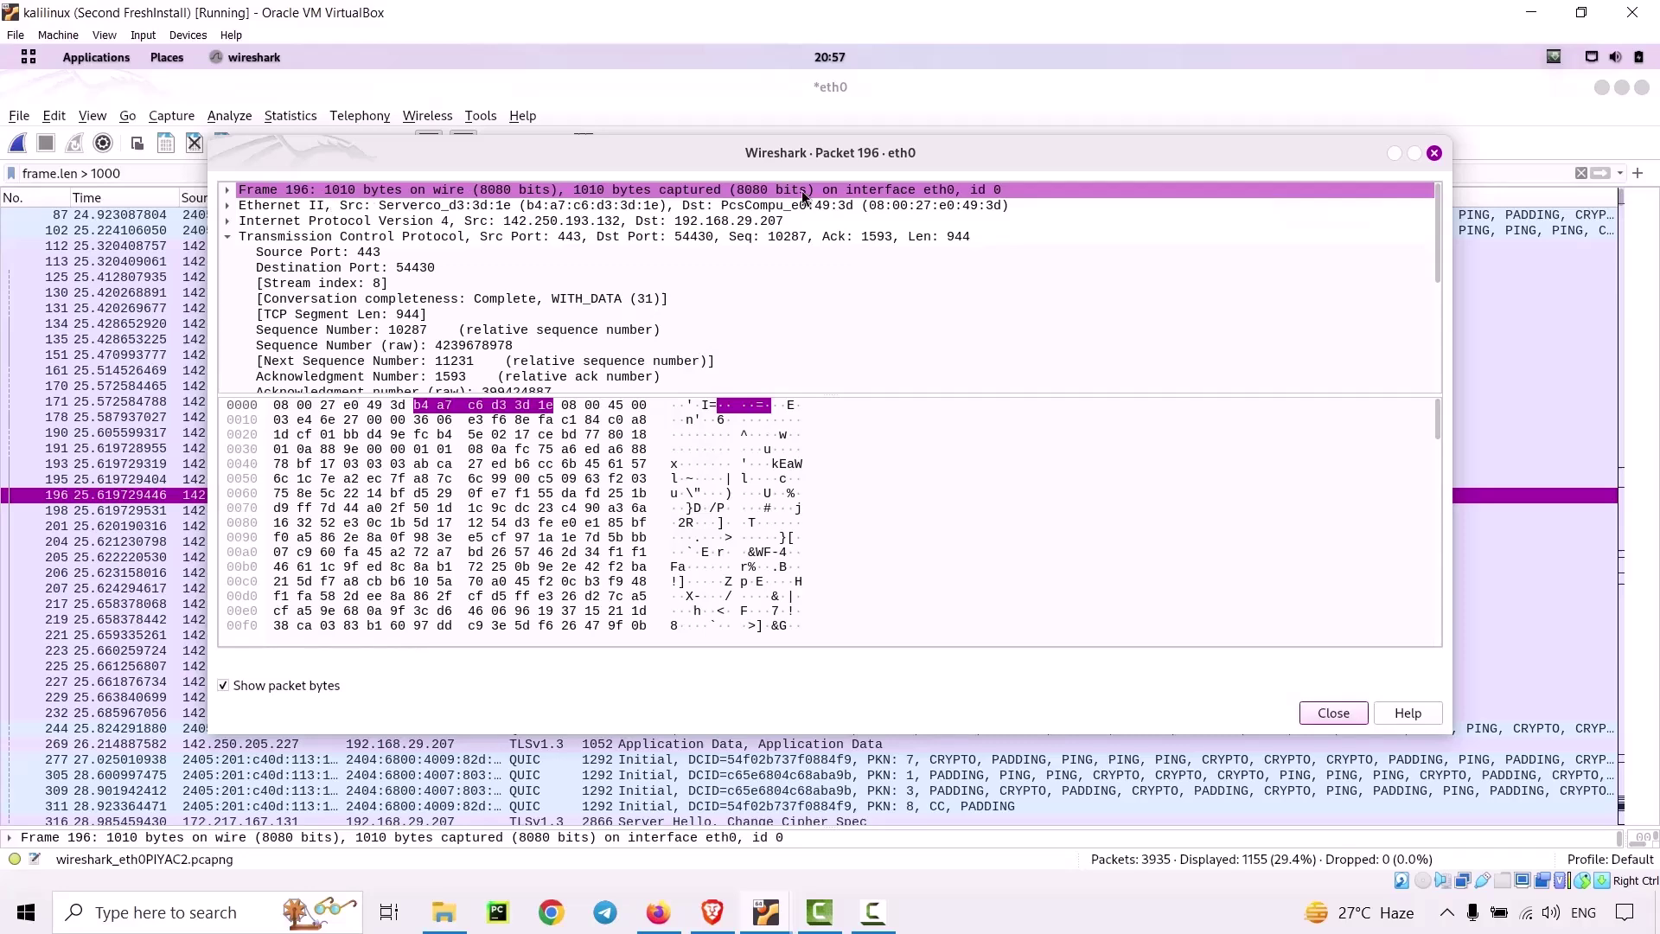
click(1434, 153)
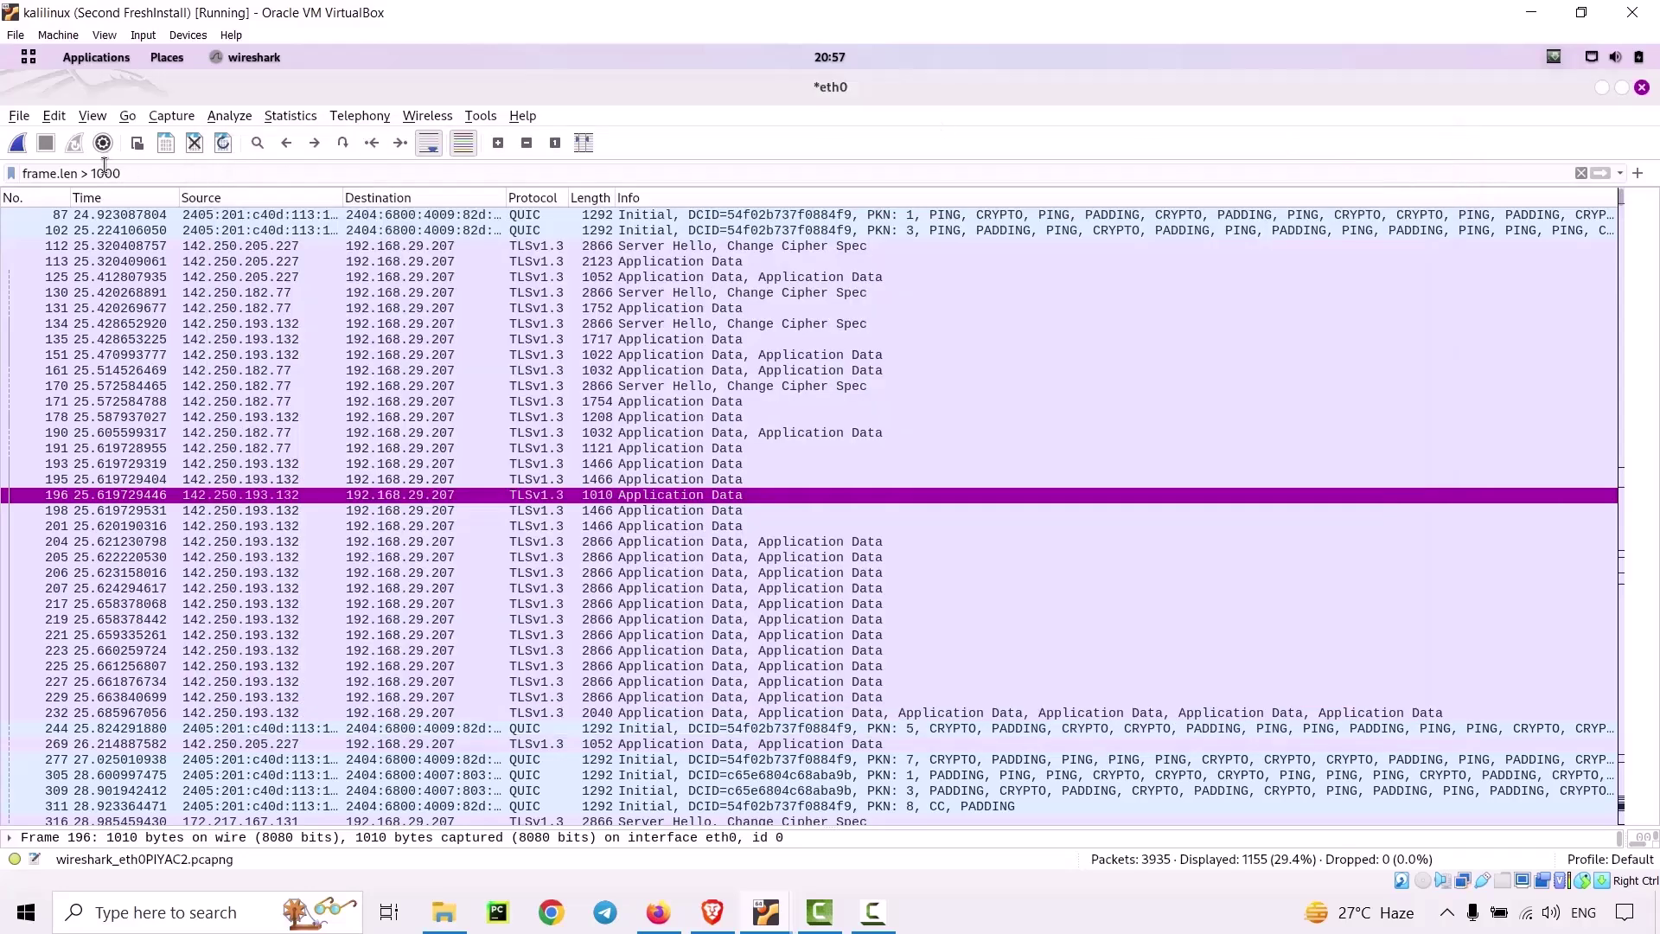
Change the display filter to frame.len > 300 and apply it.
drag(89, 169, 167, 165)
text(500)
key(BackSpace)
key(BackSpace)
key(BackSpace)
text(300)
key(Return)
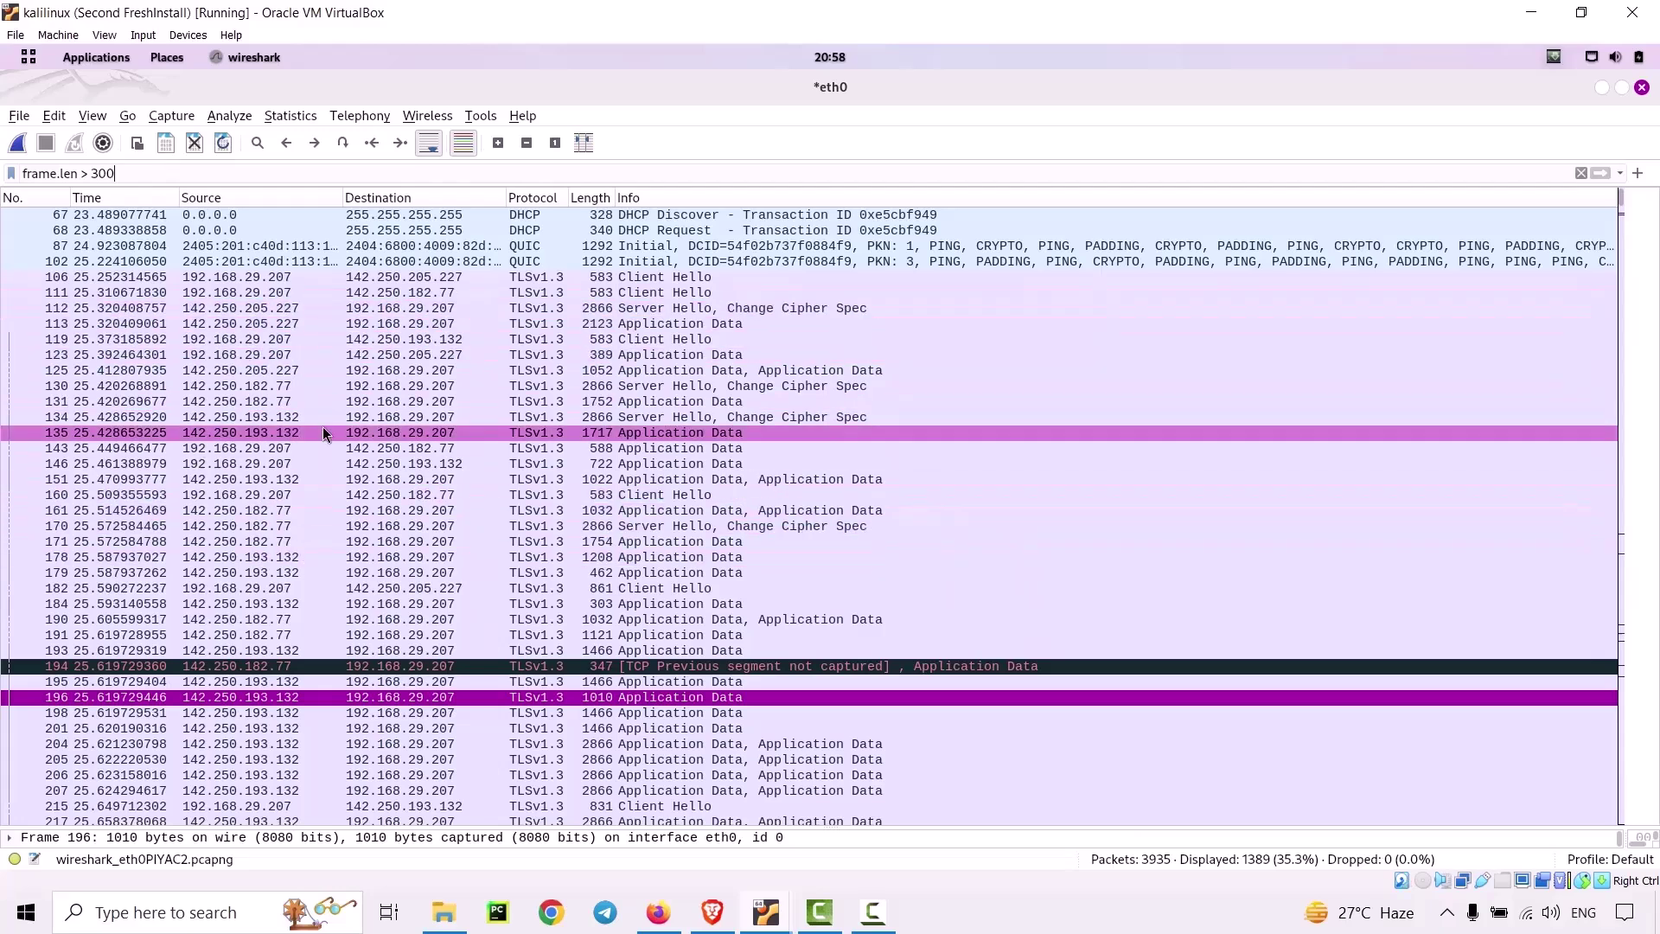
Open packets 131 and 112 one after the other and examine their frame lengths.
double_click(248, 403)
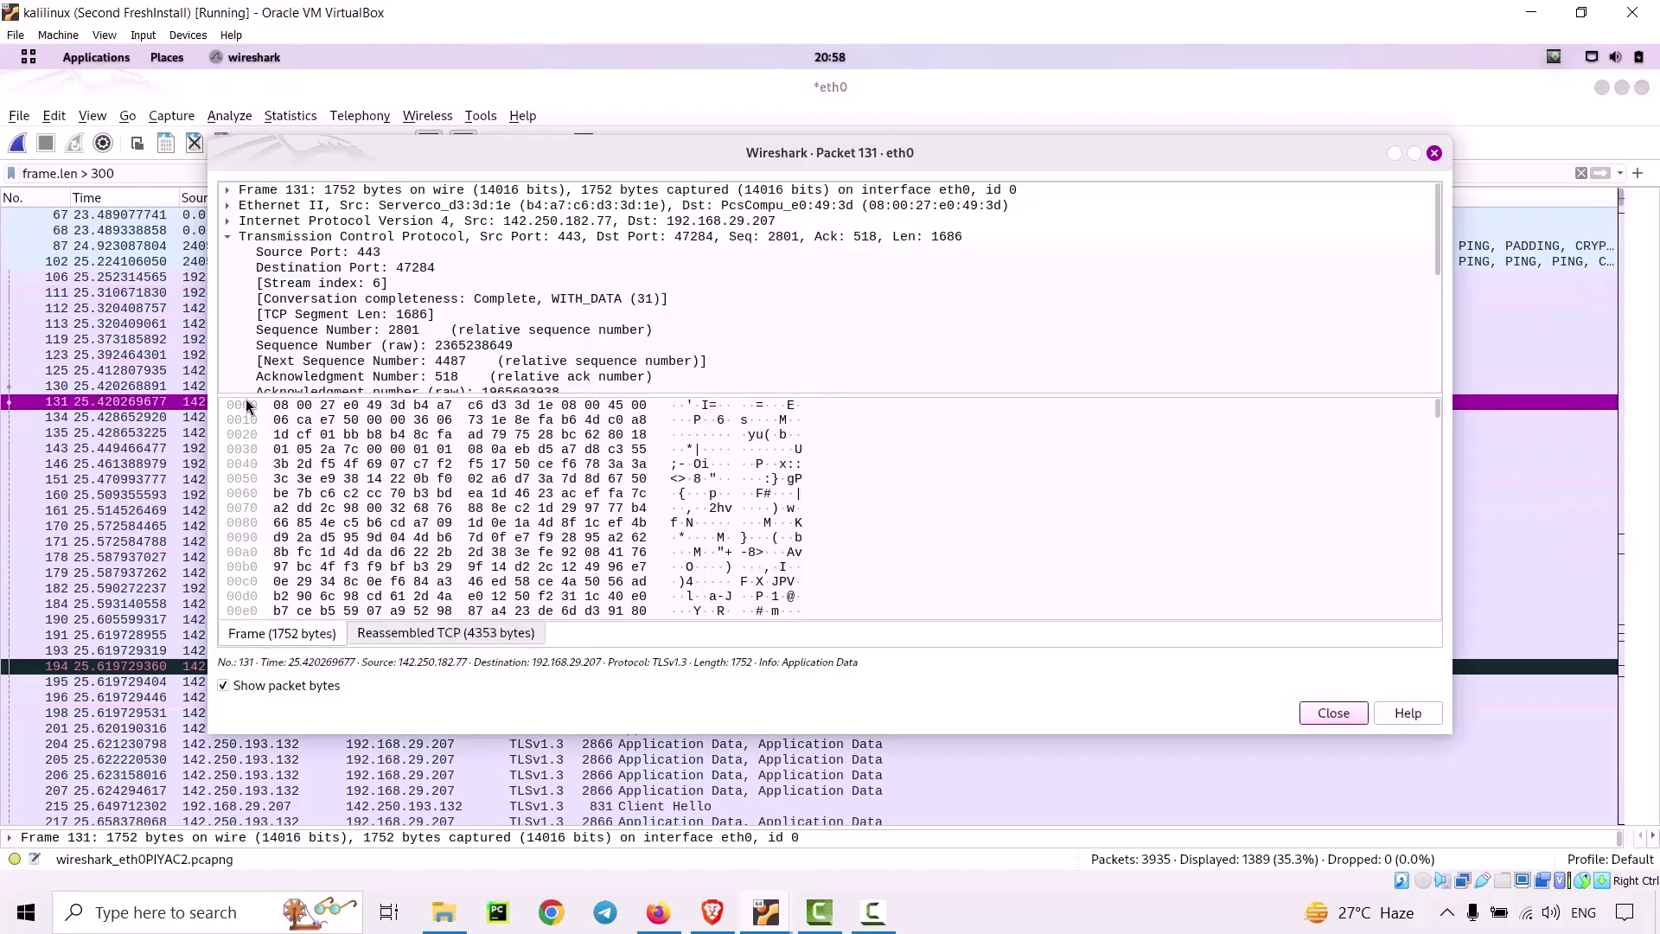
key(Escape)
double_click(227, 308)
click(339, 189)
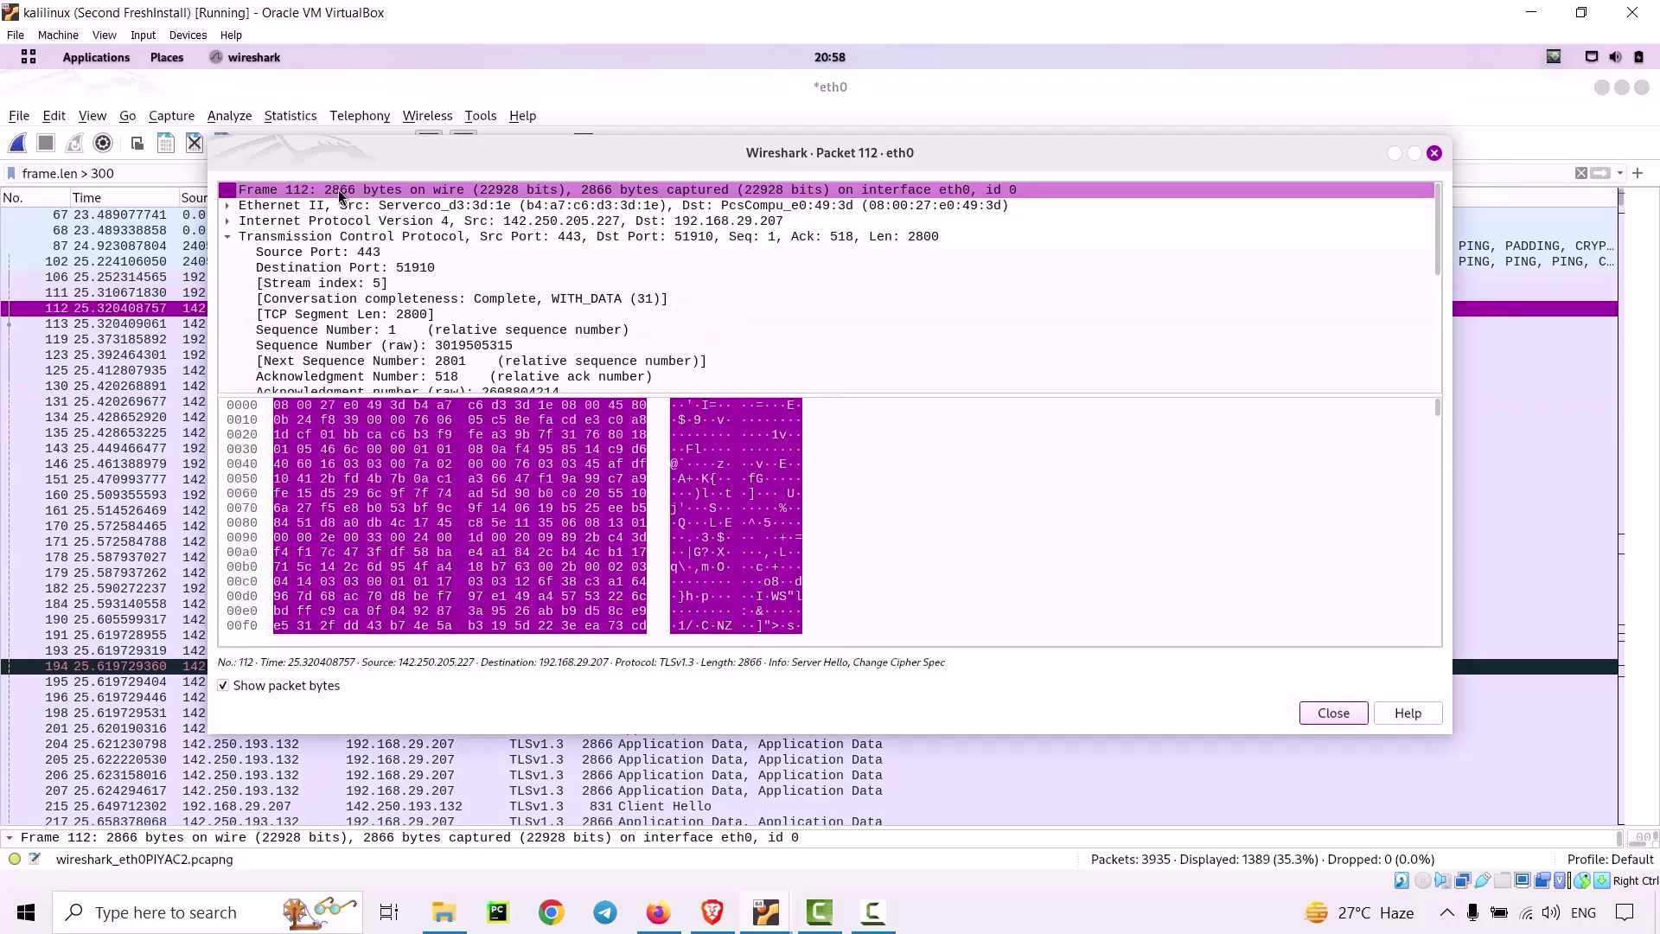
click(1432, 154)
Change the display filter to frame.len < 500 and apply it.
double_click(84, 174)
text(<)
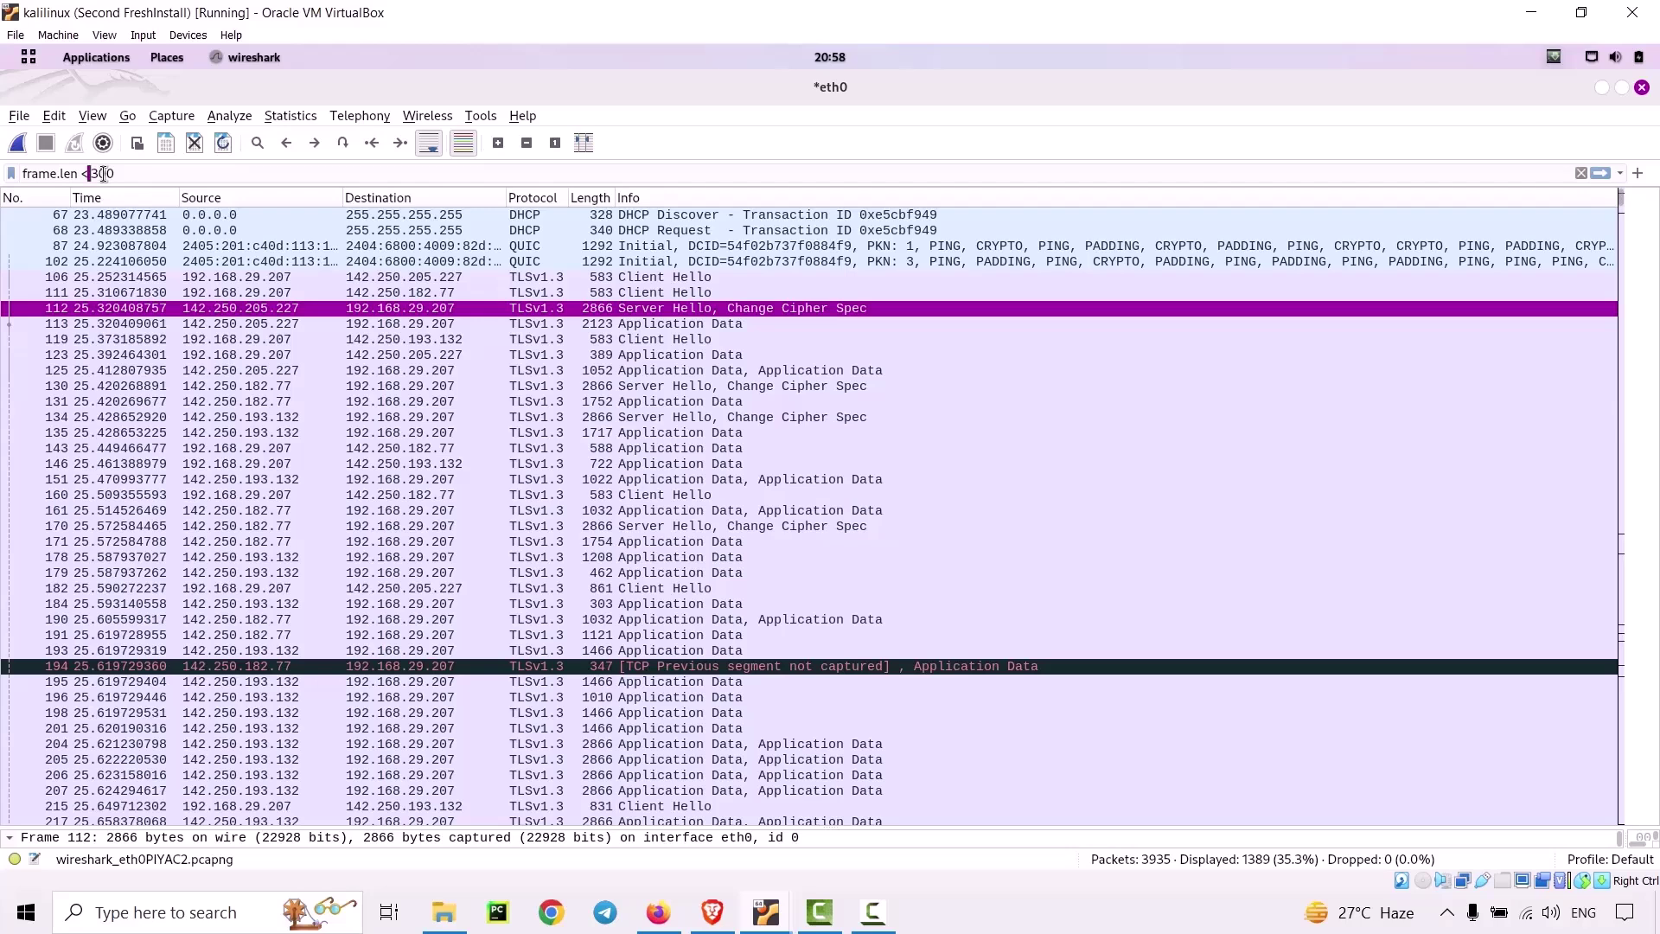
text(5)
key(Delete)
click(129, 176)
key(Return)
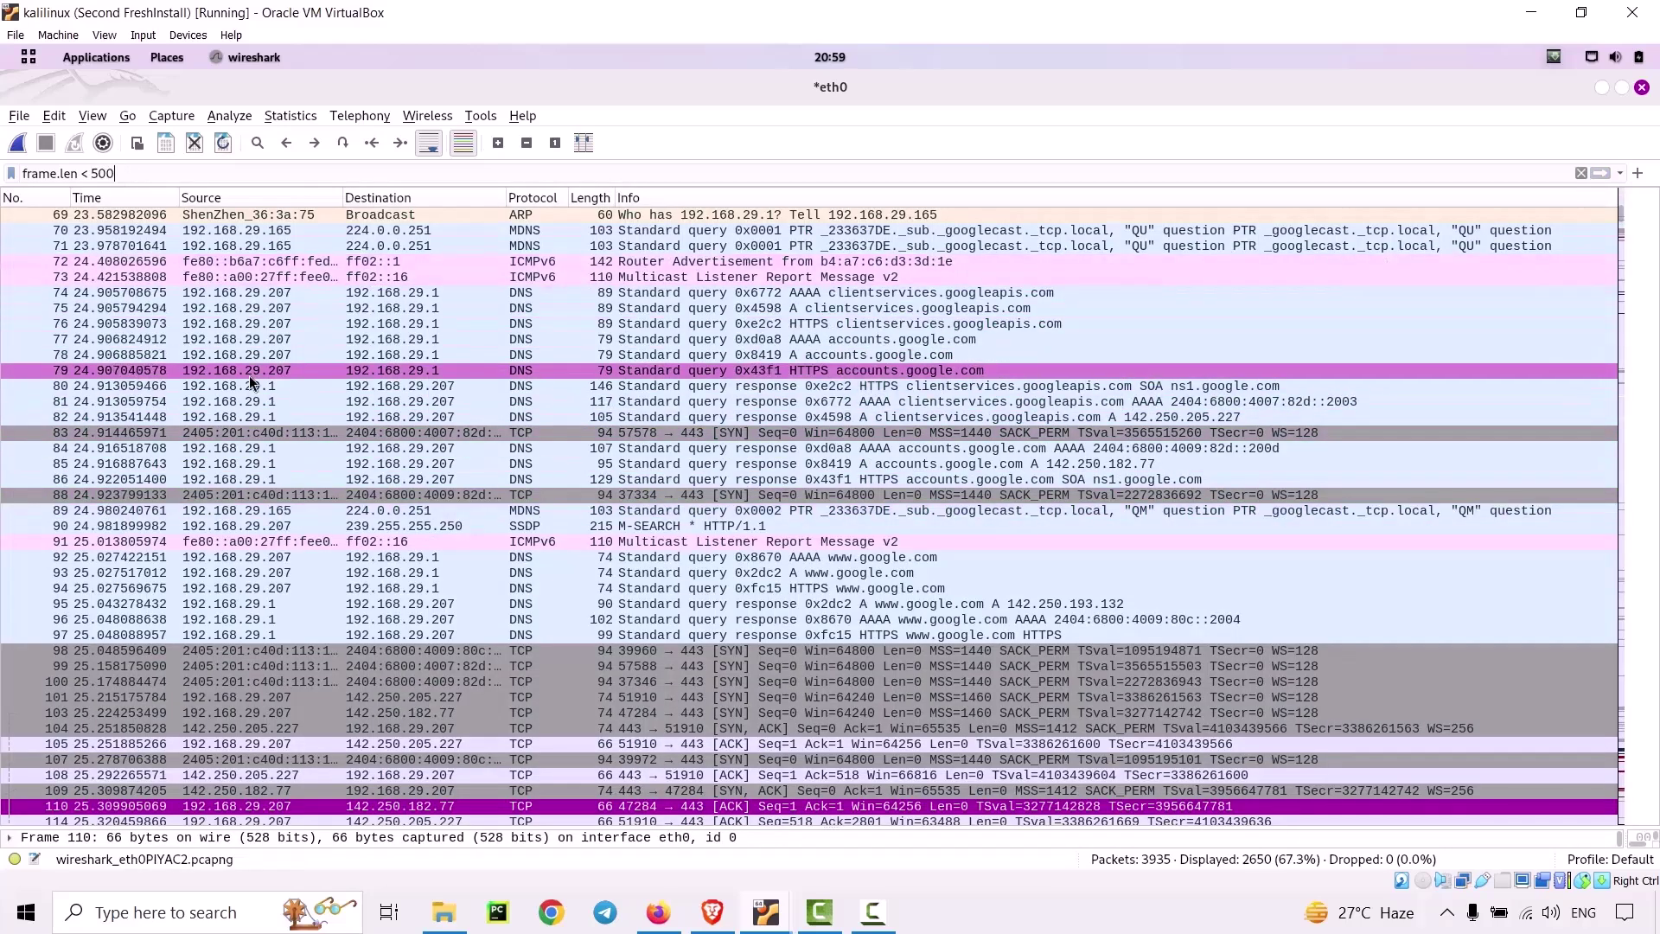
Open DNS query packet 93 and ICMPv6 packet 72 in turn and examine their frame lengths.
double_click(258, 572)
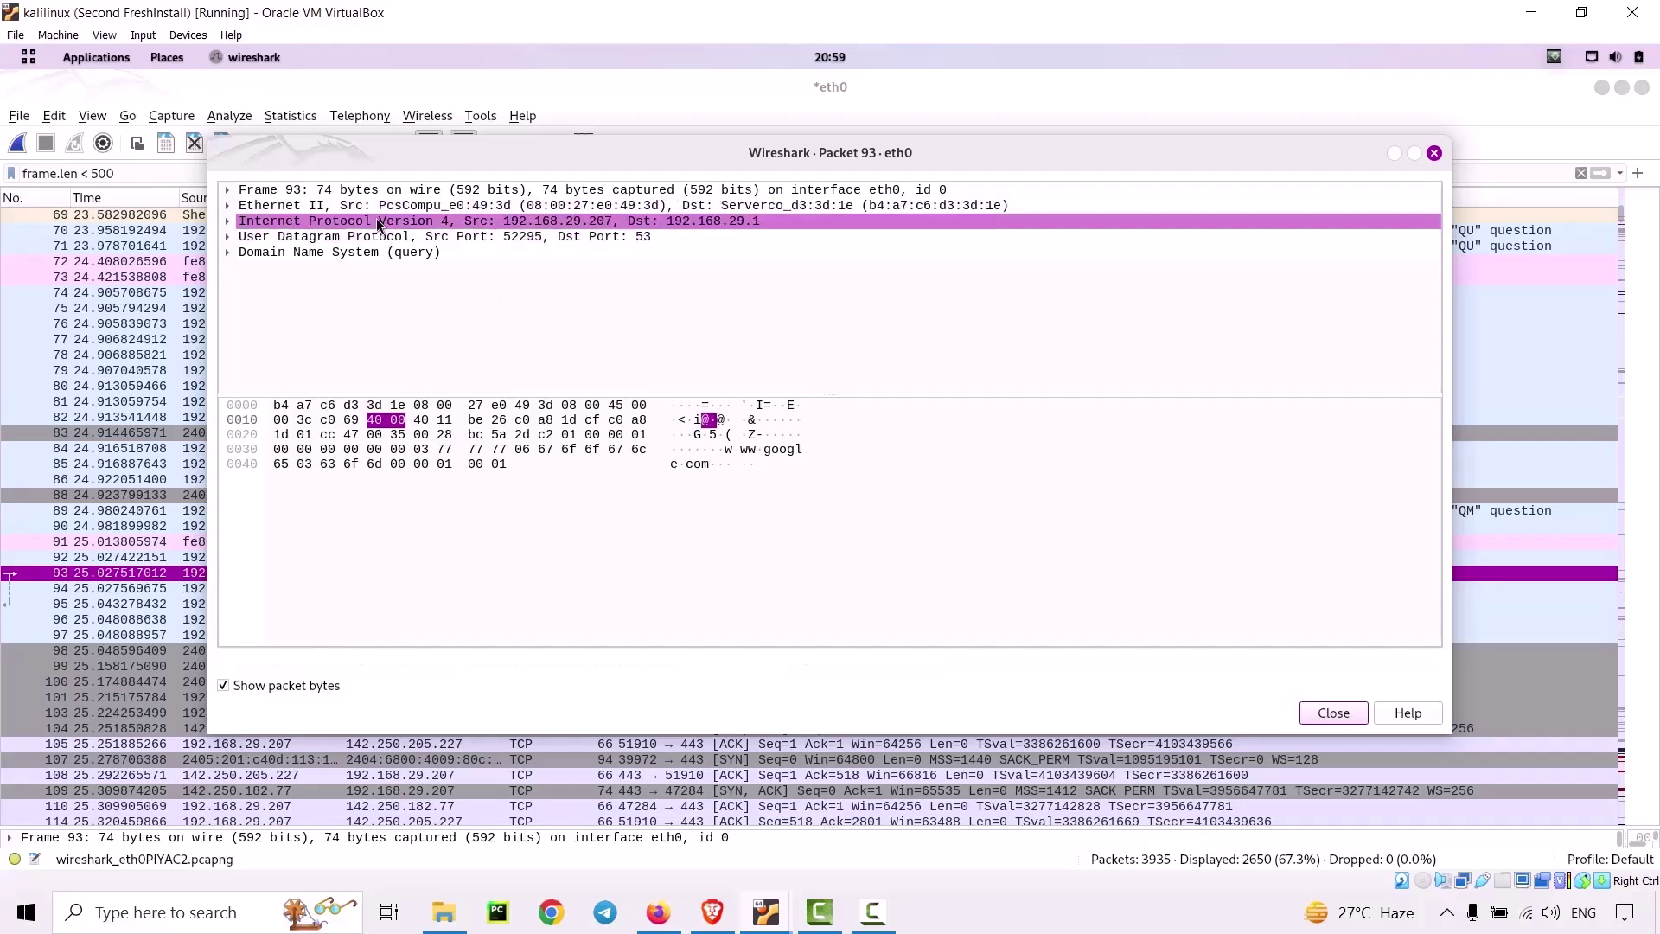
click(411, 193)
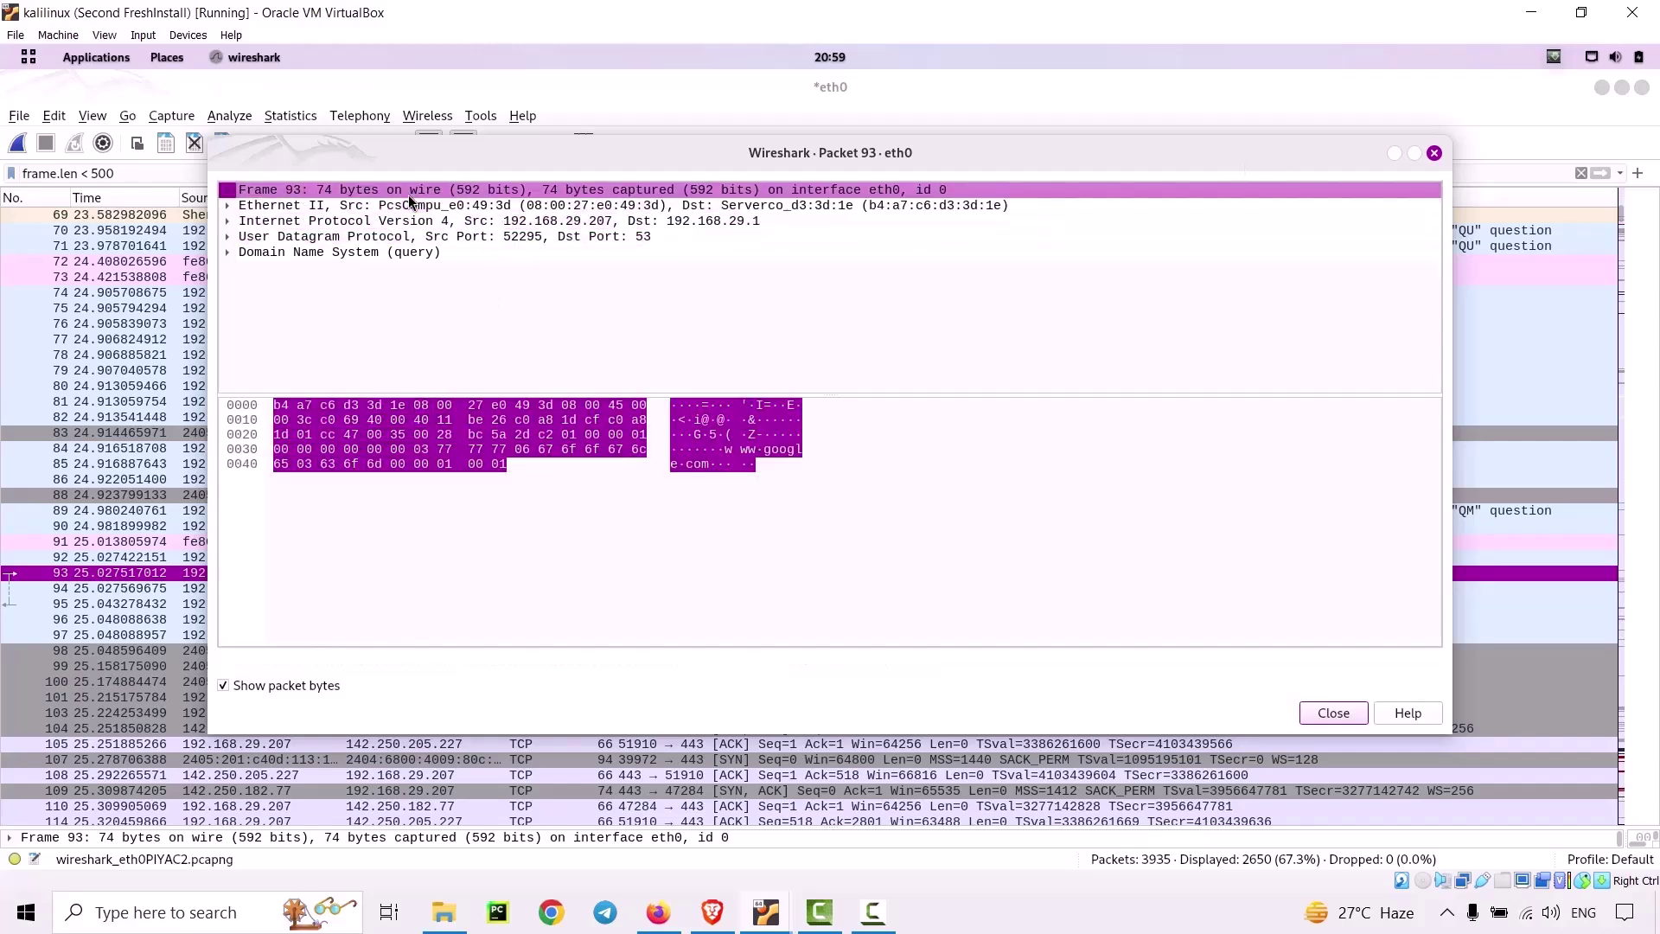
click(1433, 152)
double_click(275, 259)
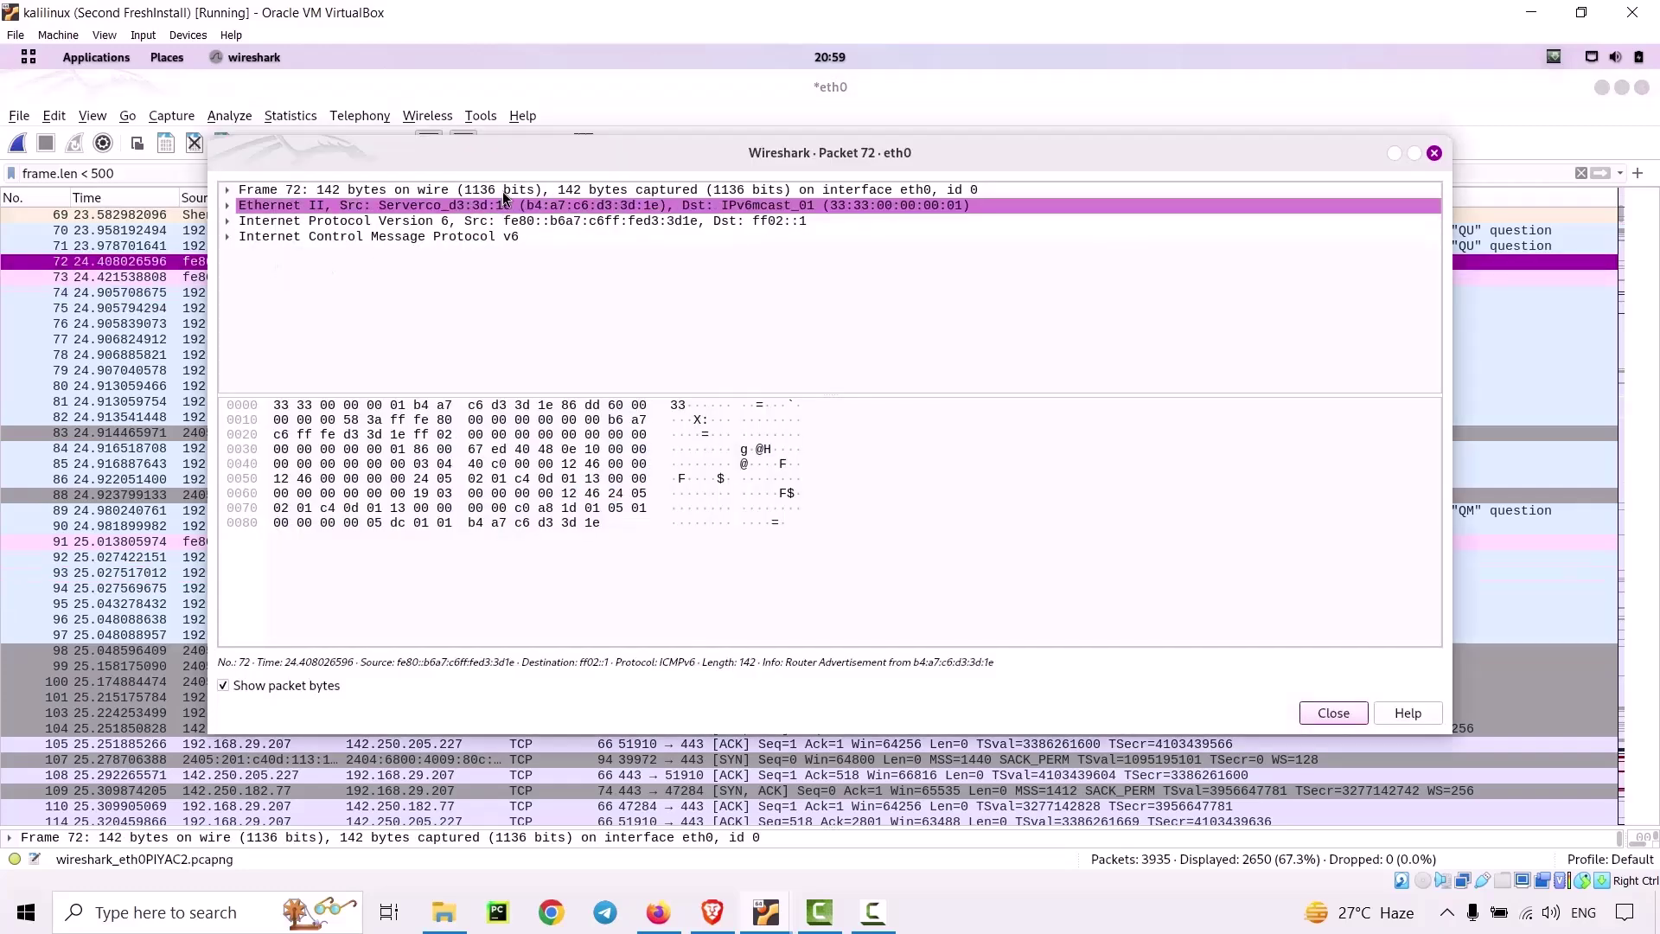
click(1433, 152)
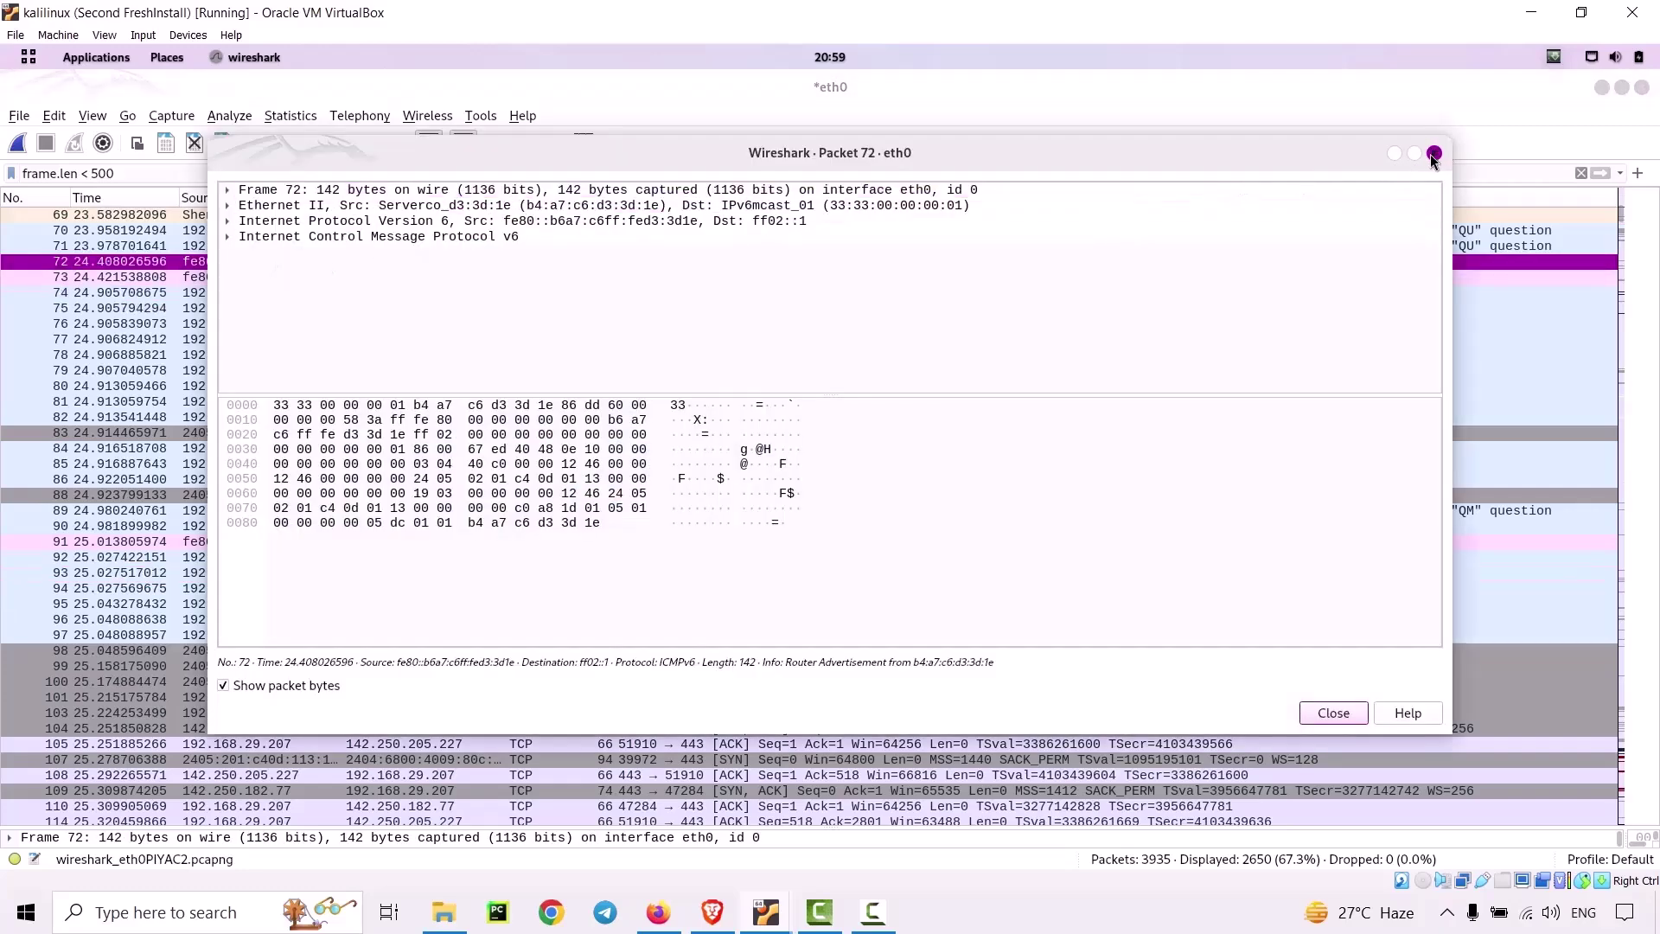
Open TCP packet 177 further down the filtered list and examine its frame length.
scroll(337, 657, down, 6)
click(339, 665)
scroll(339, 665, down, 15)
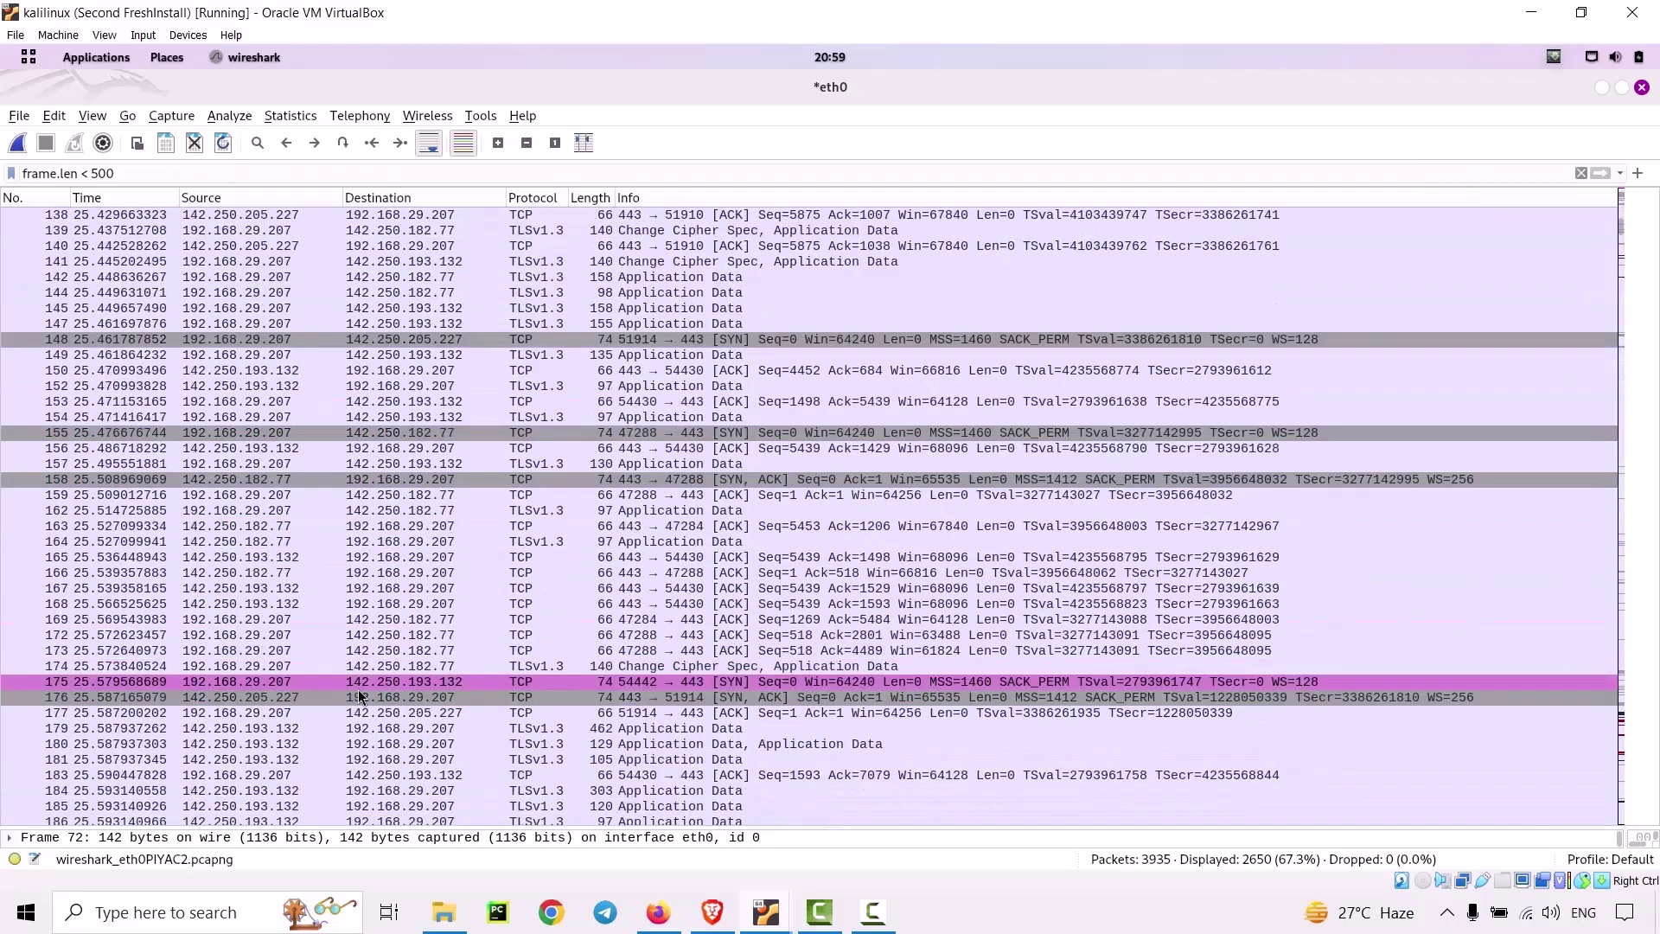
click(245, 638)
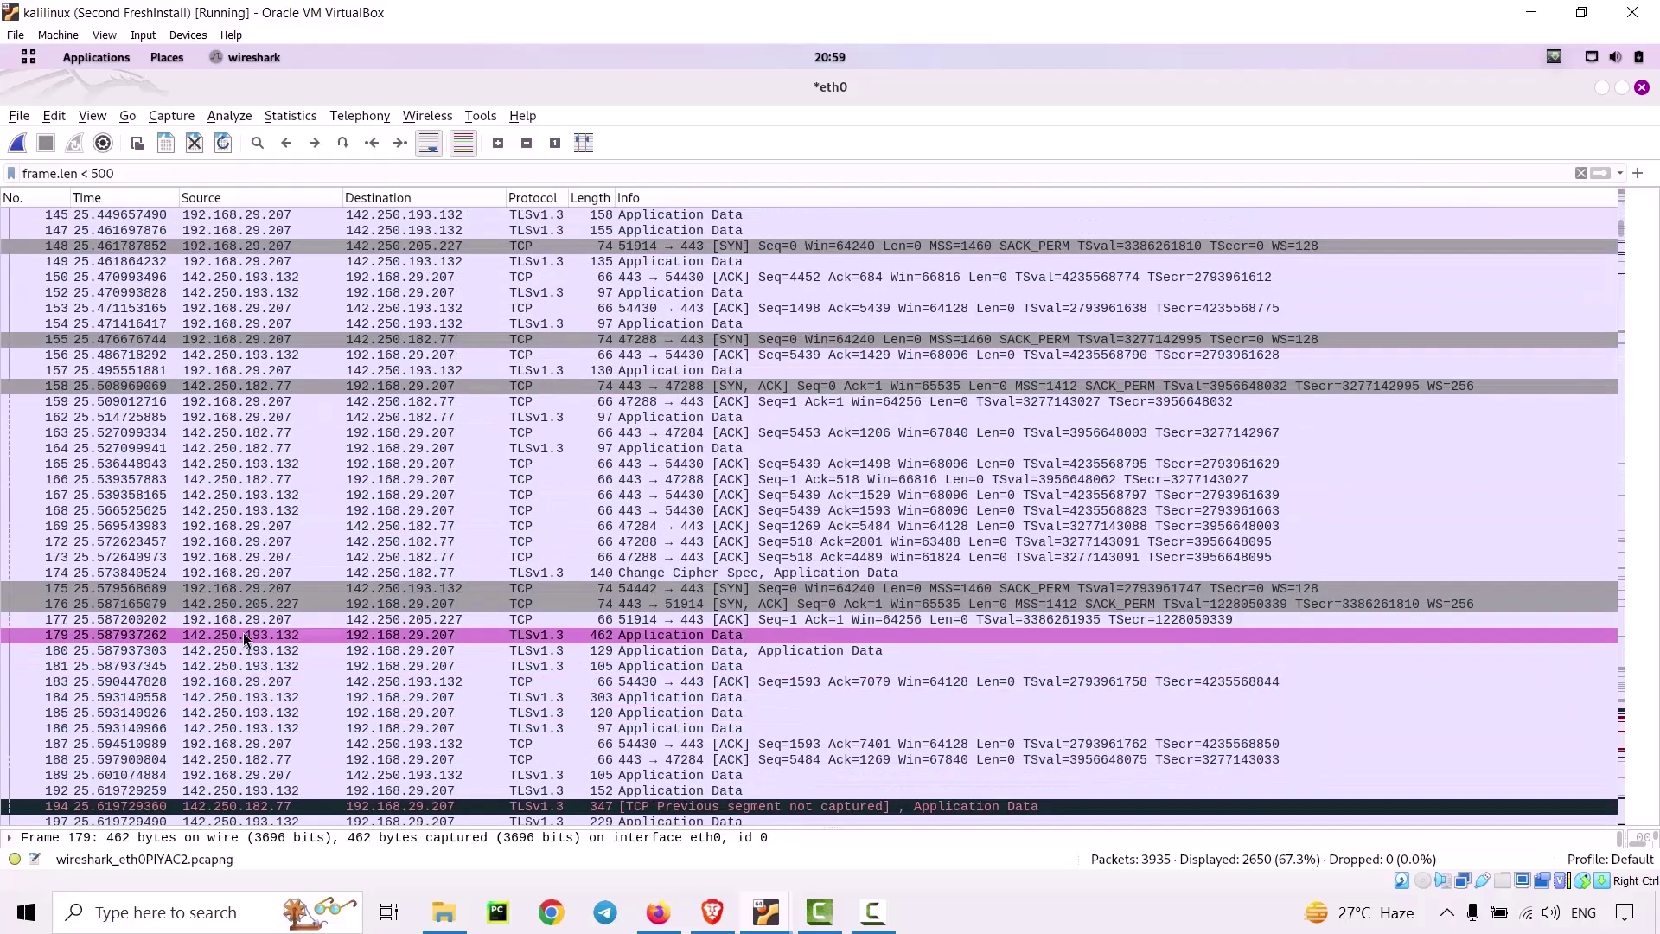
double_click(245, 621)
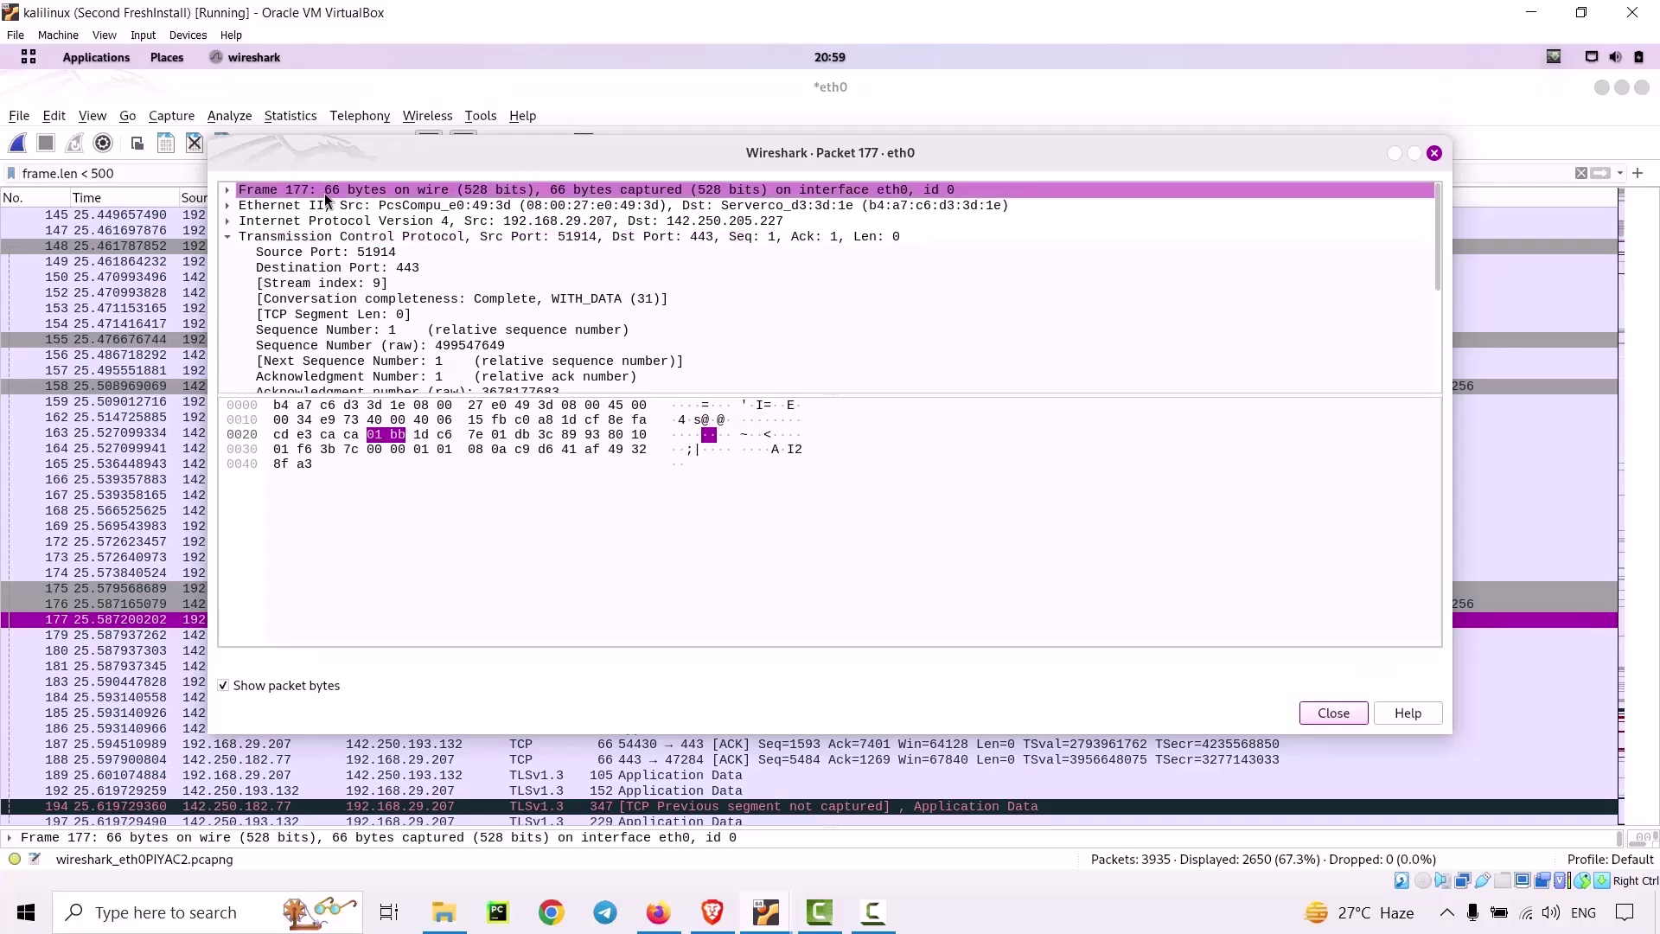
click(1435, 153)
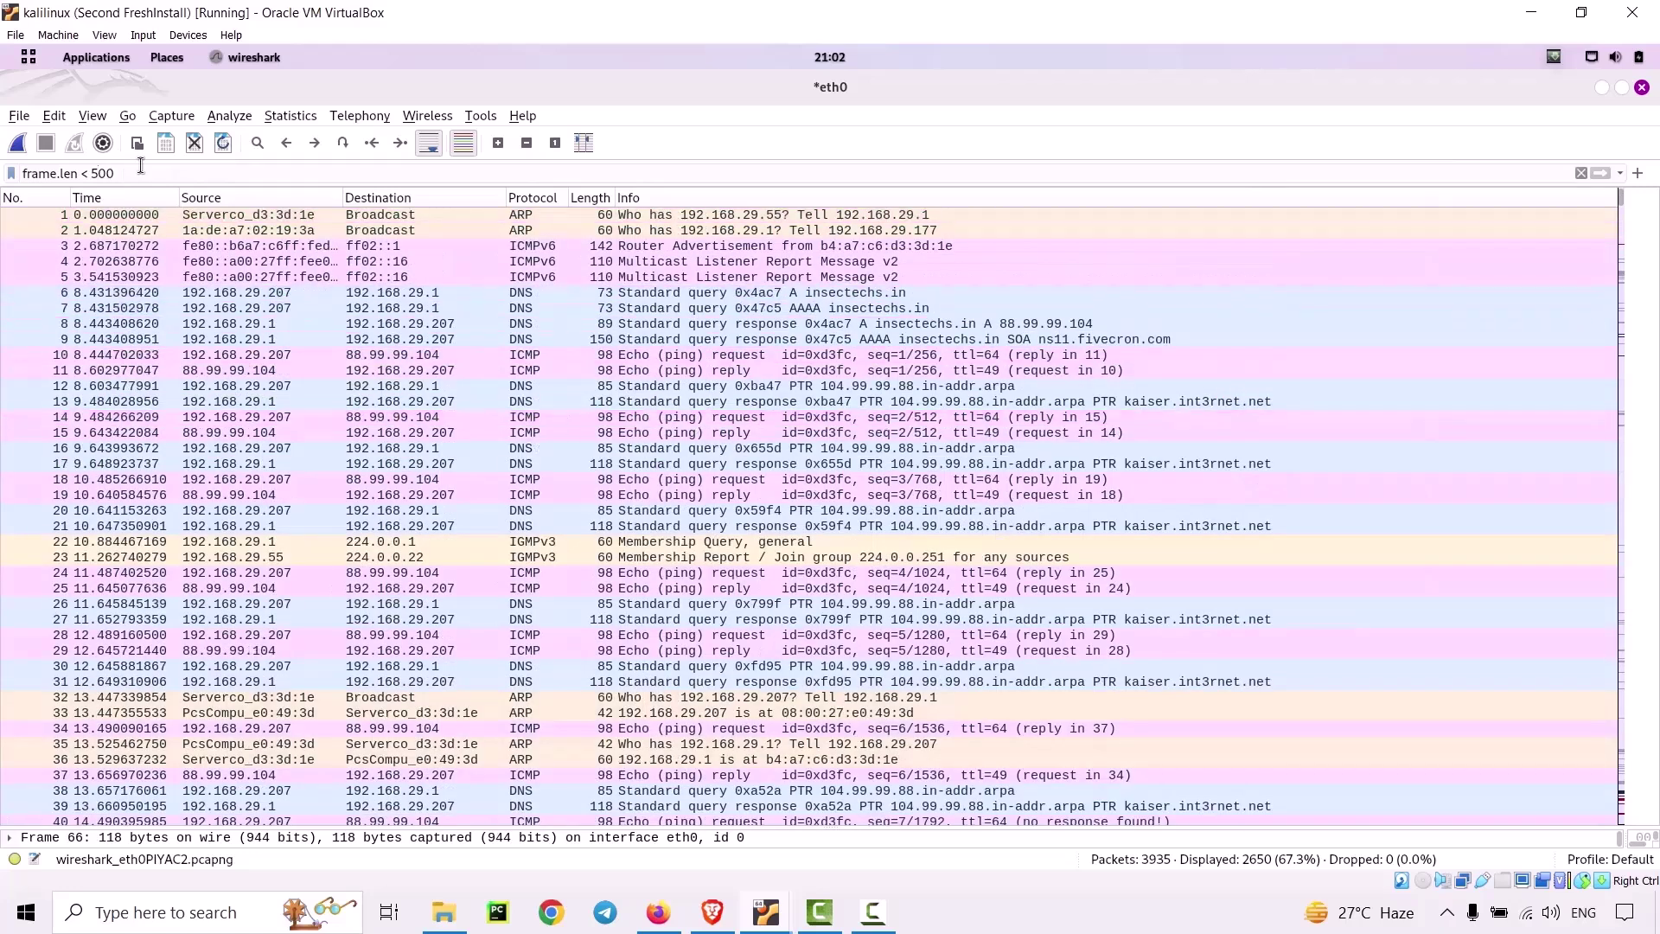
Clear the frame.len < 500 display filter to list all captured packets.
triple_click(75, 171)
key(BackSpace)
key(Return)
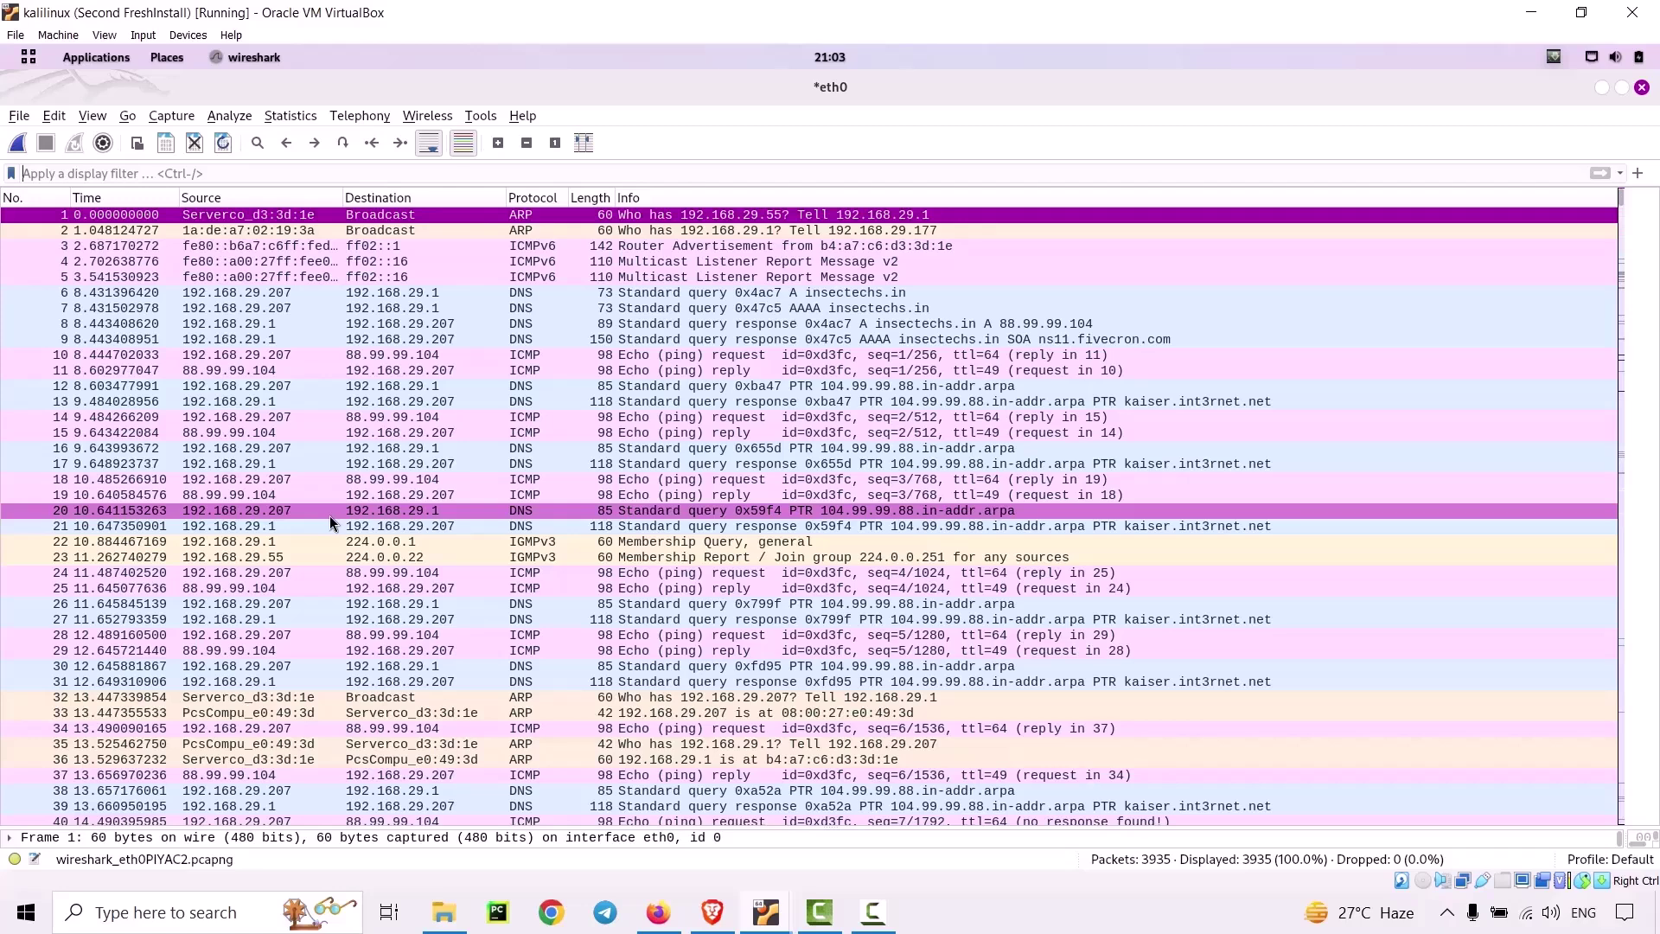
Review the Follow stream options offered for DNS response packet 13, without choosing one.
click(196, 402)
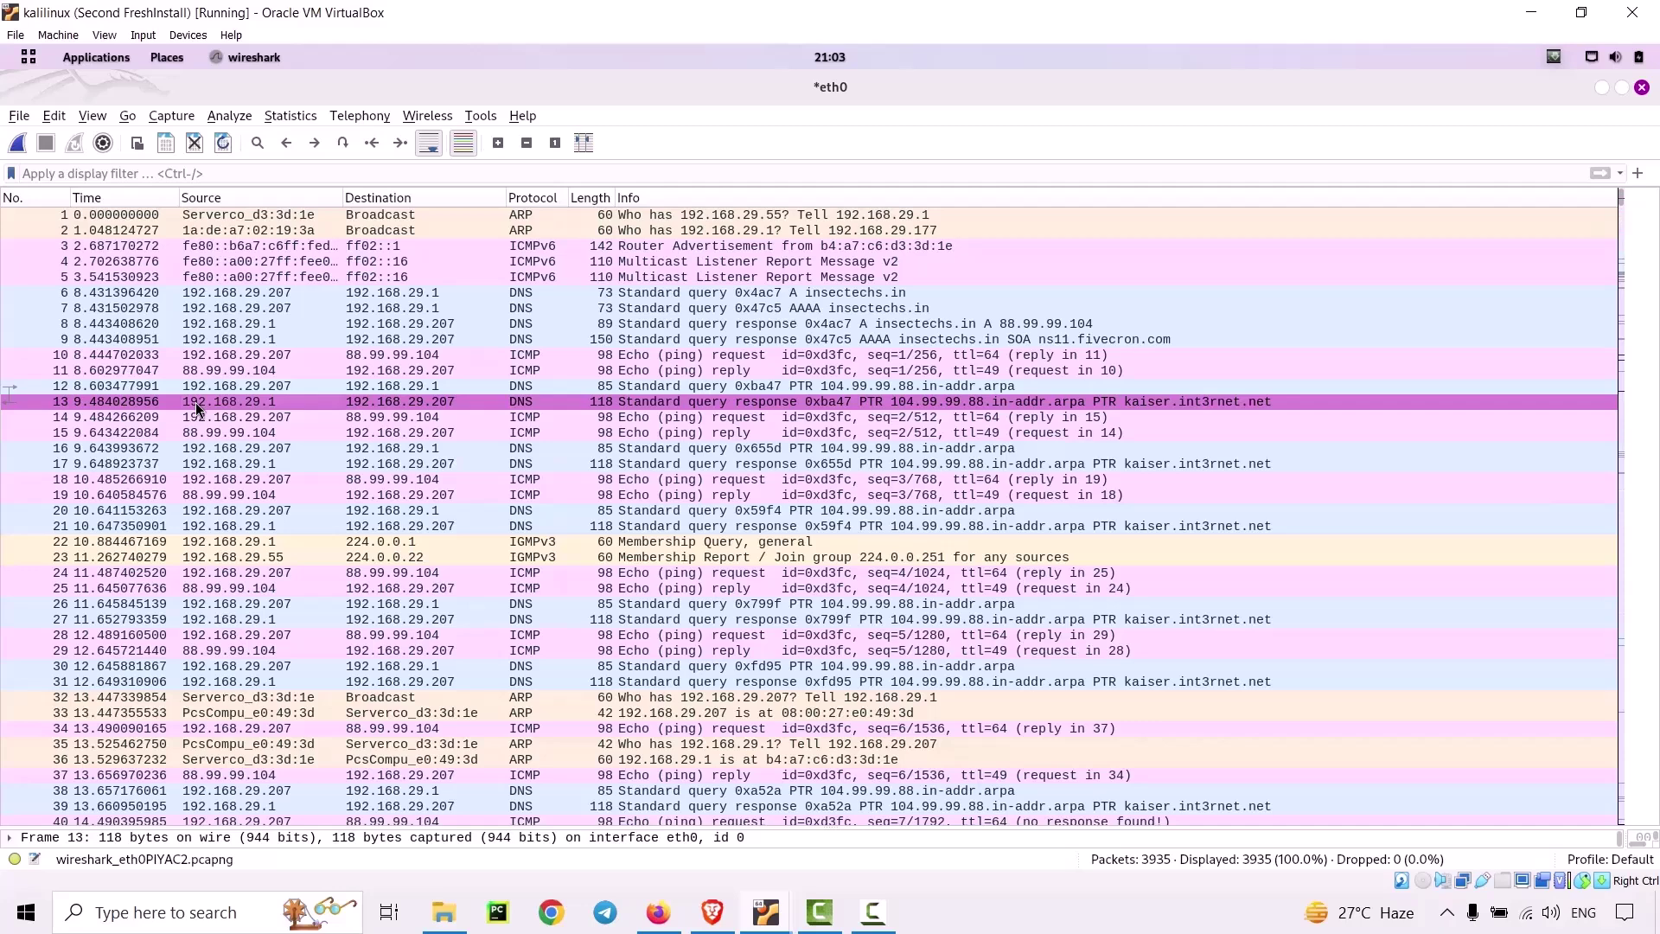
right_click(195, 402)
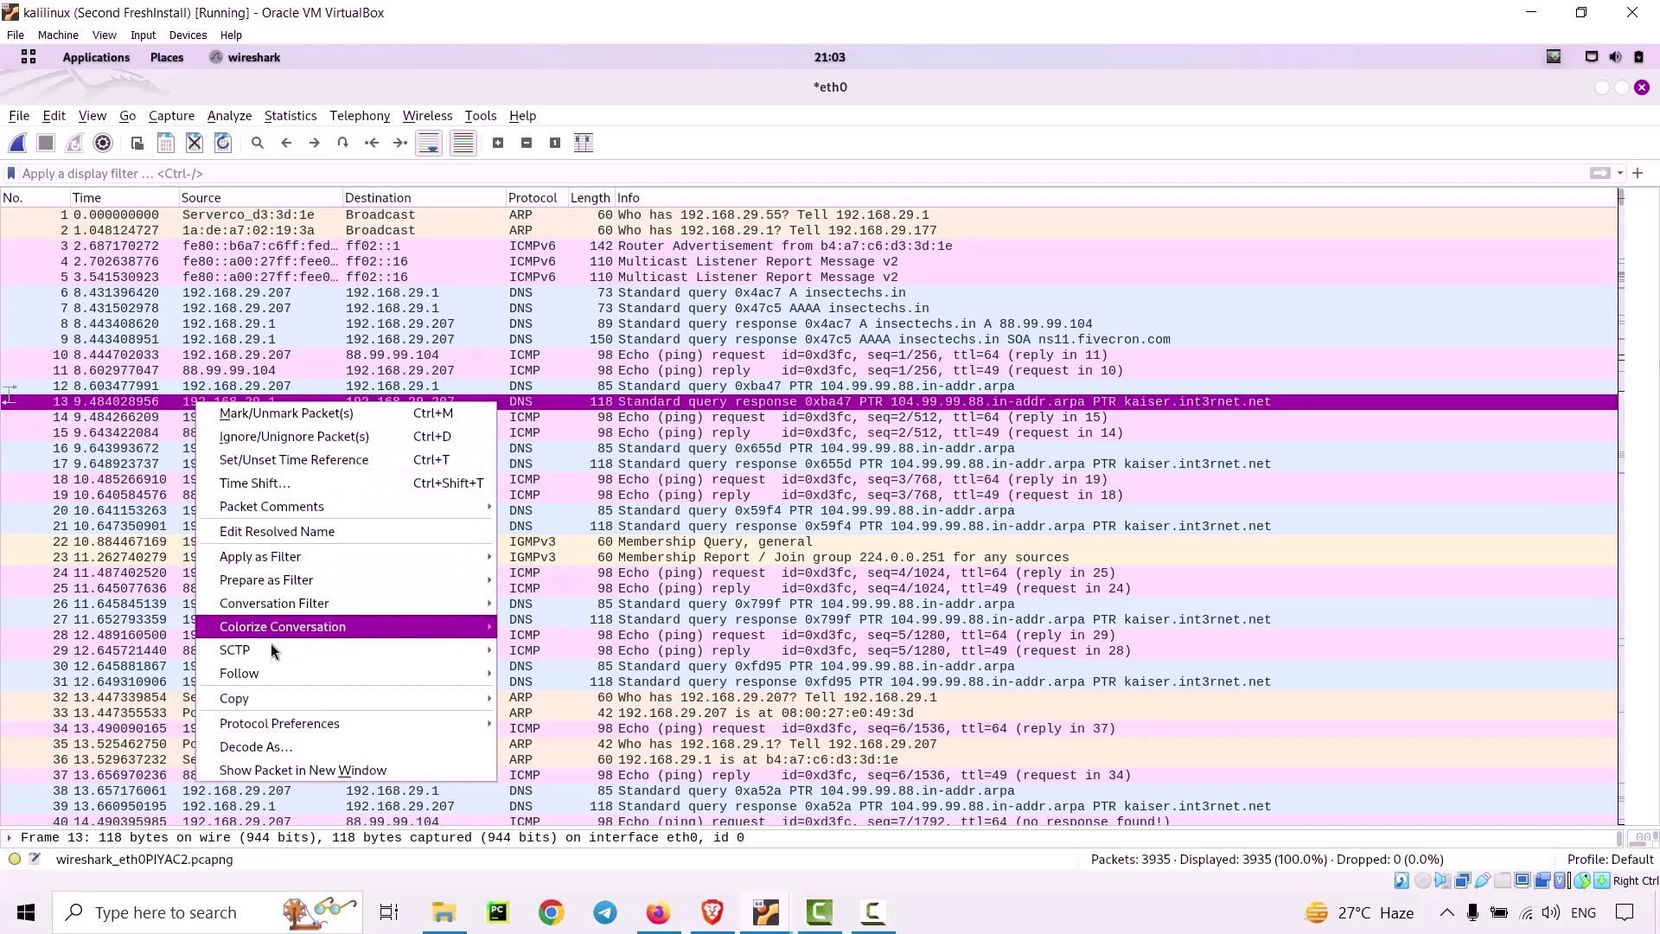
mouse_move(272, 672)
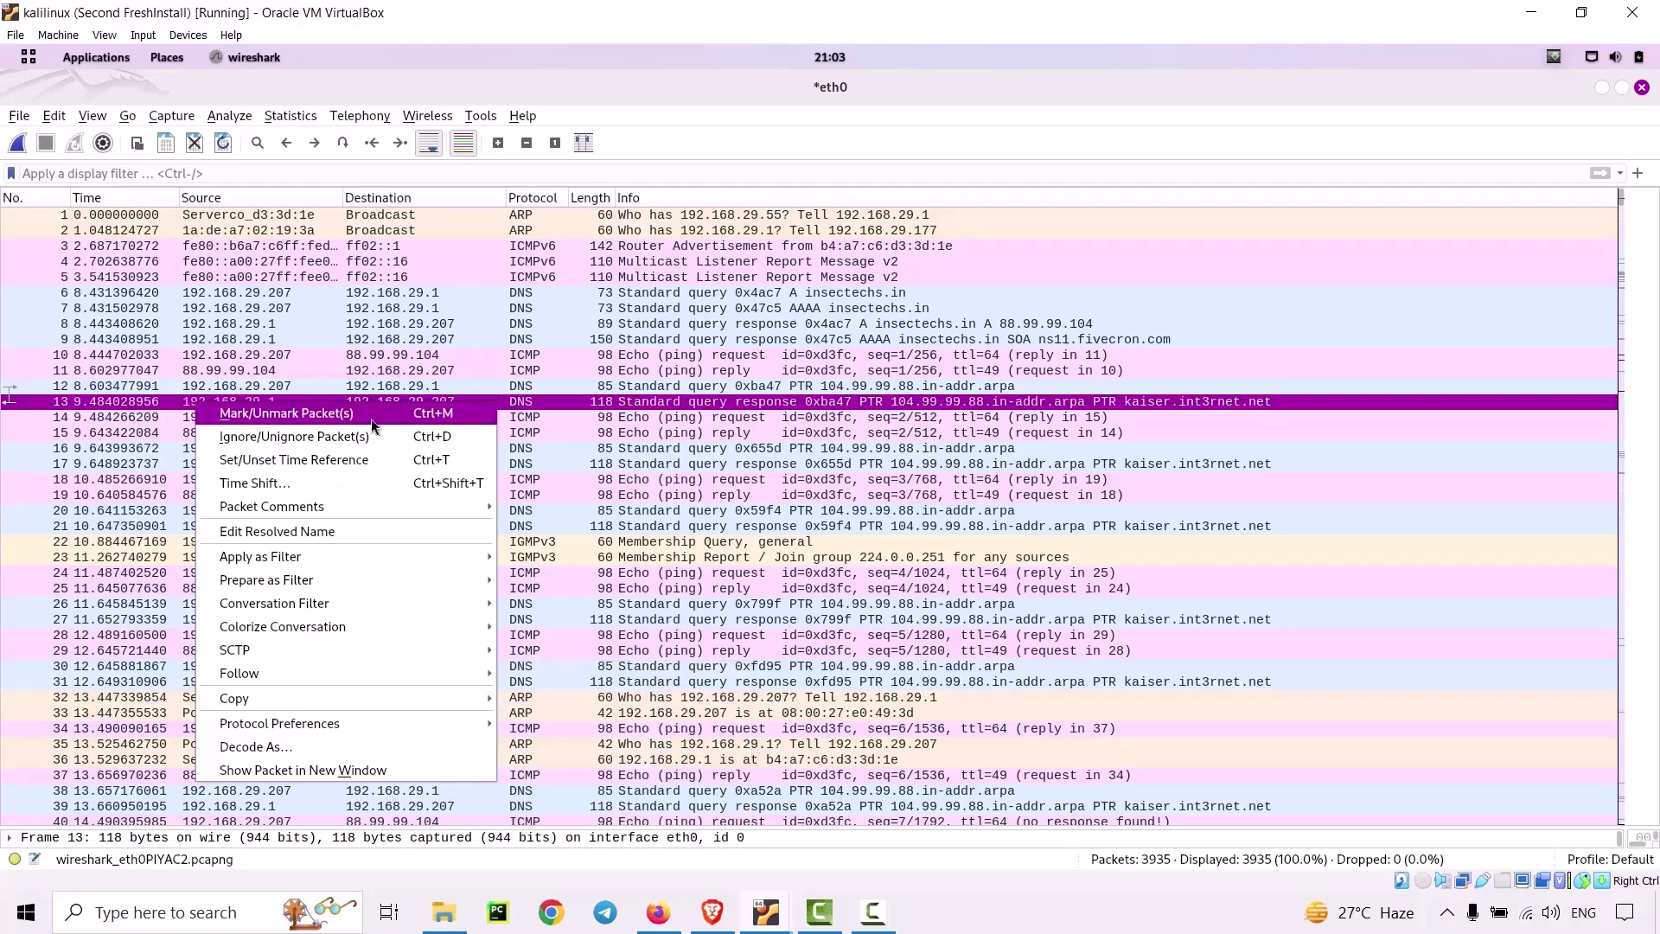
mouse_move(276, 631)
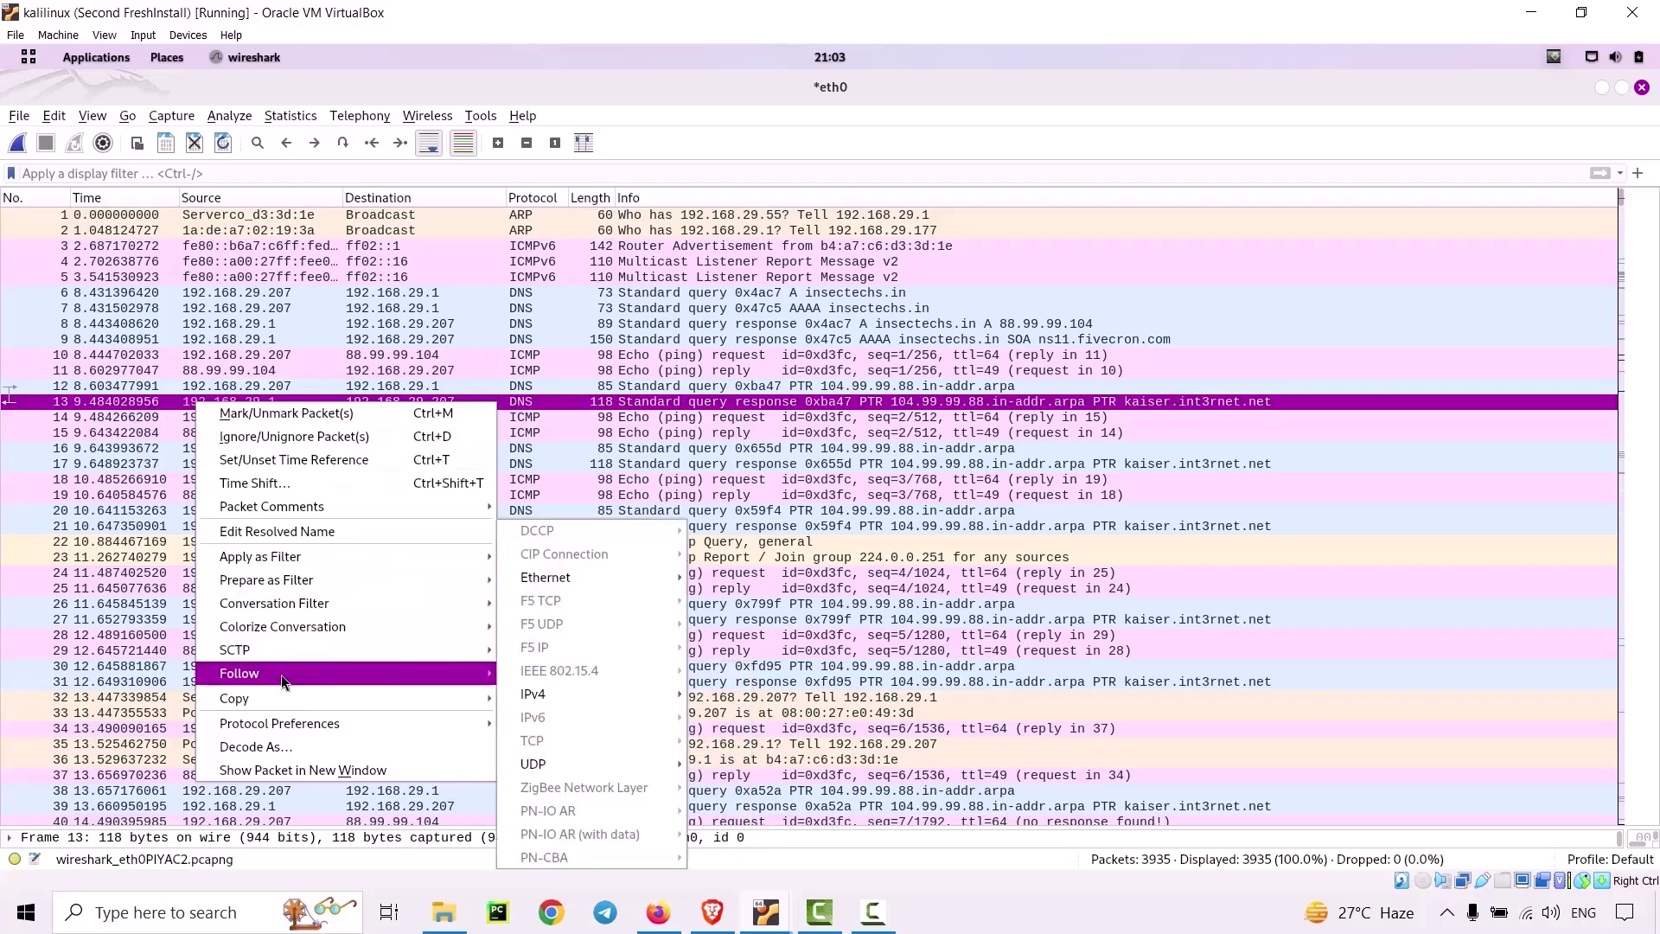
key(Escape)
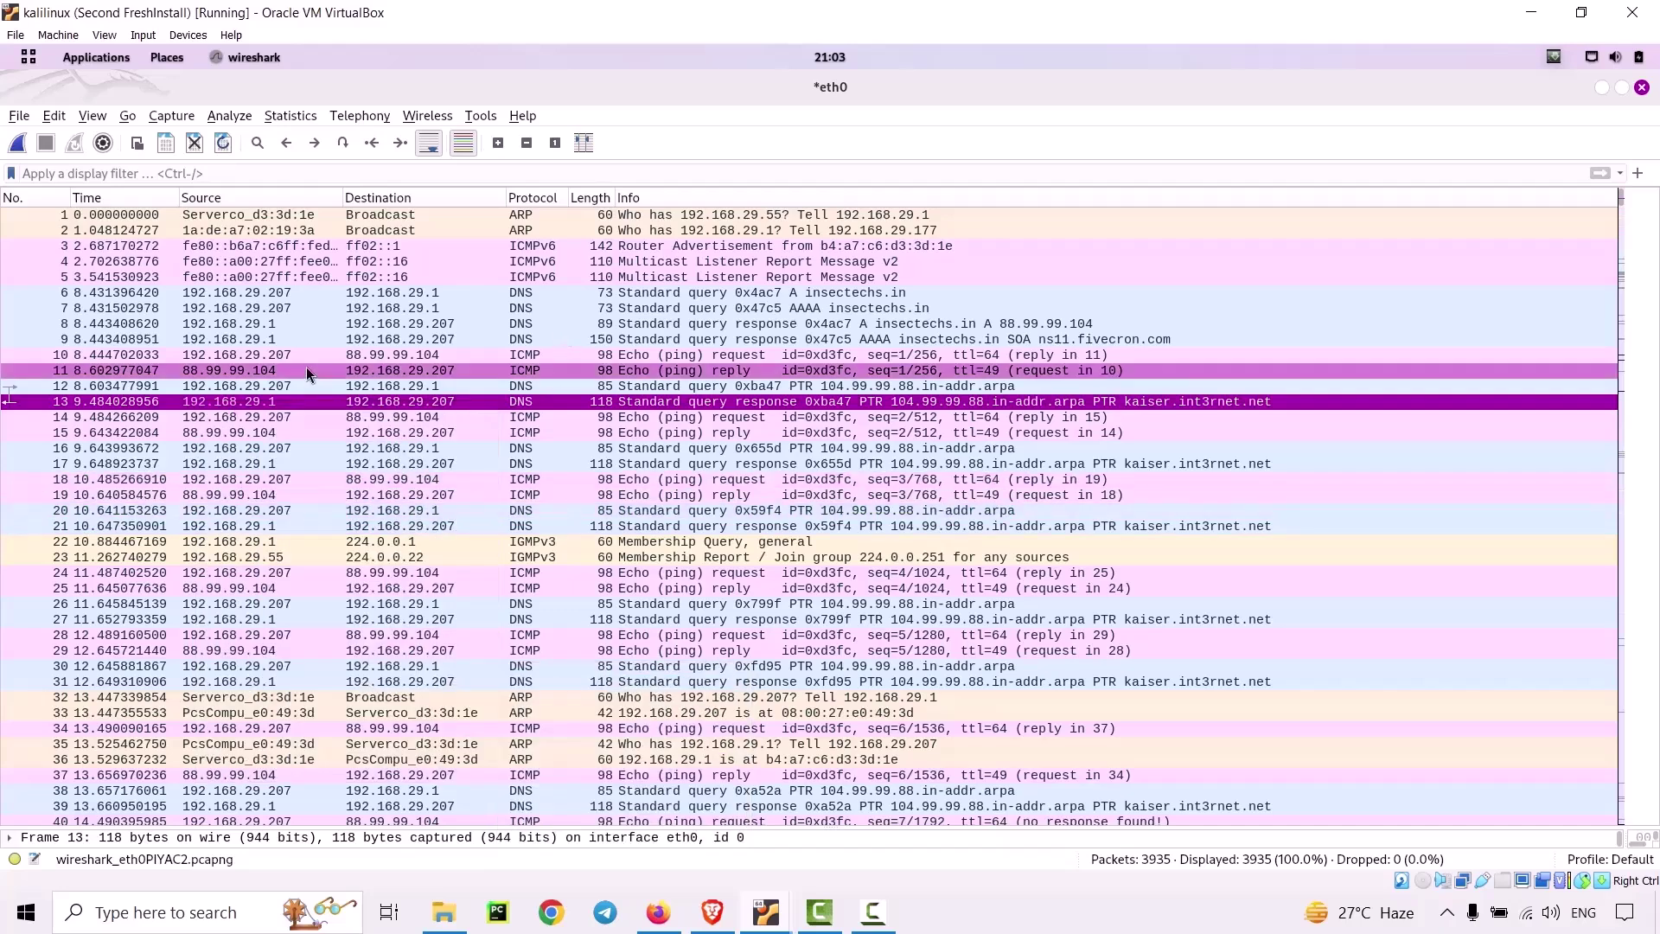
Apply the display filter tcp and view the details of packet 99 in a separate window.
click(127, 175)
text(tcp)
key(Return)
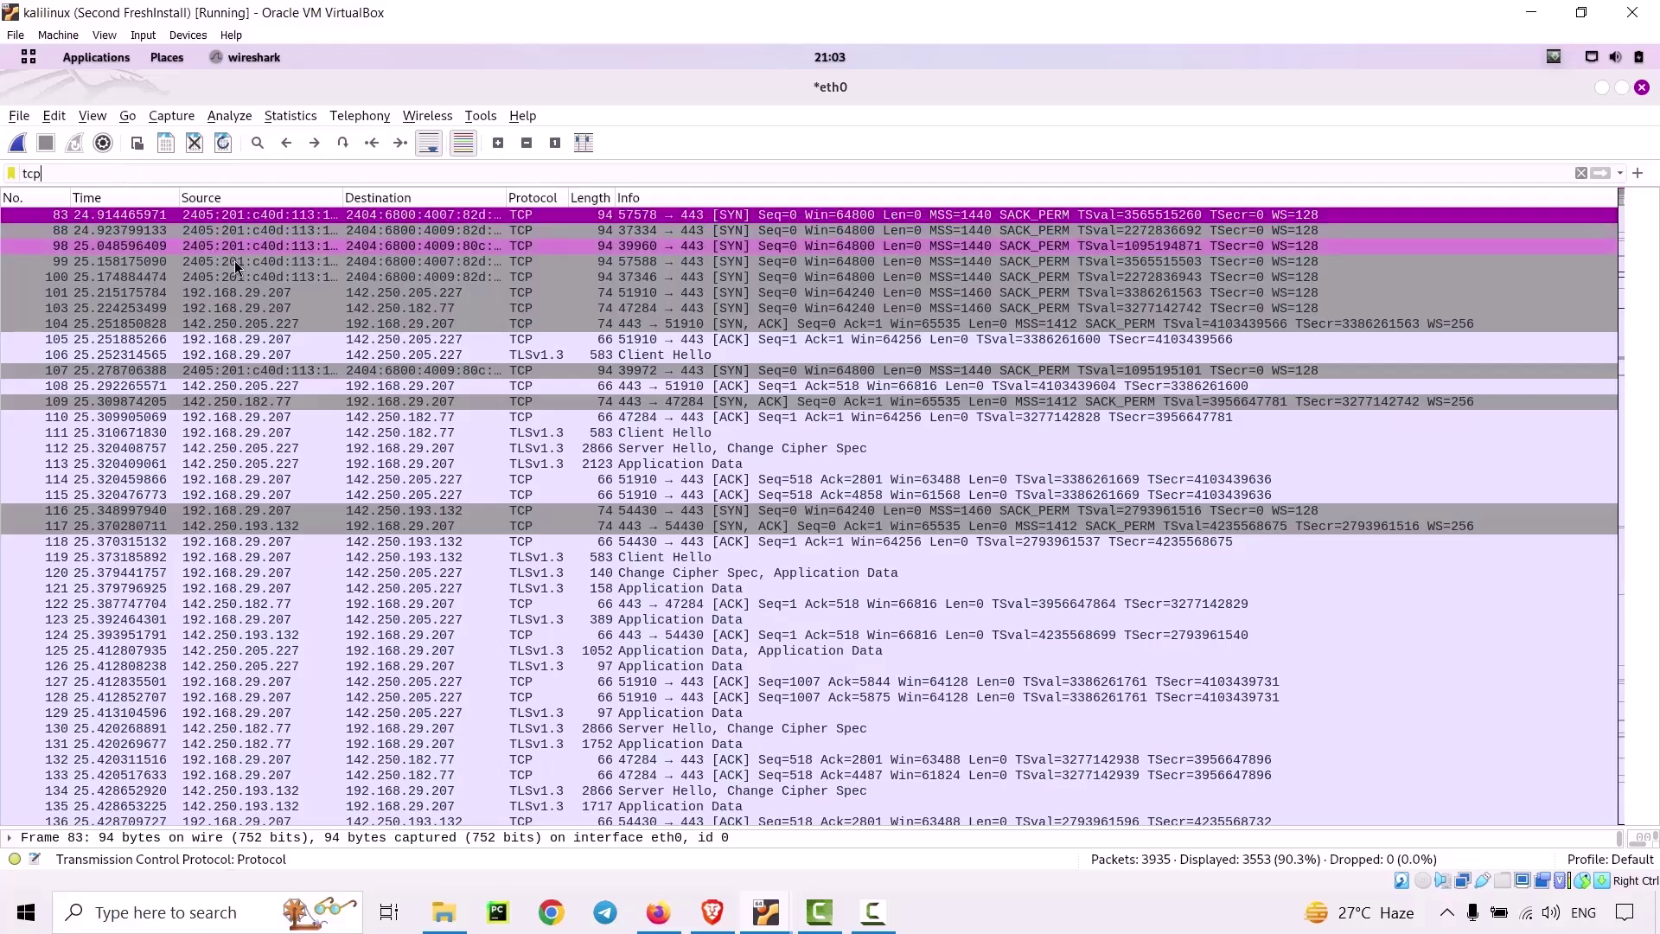
double_click(236, 262)
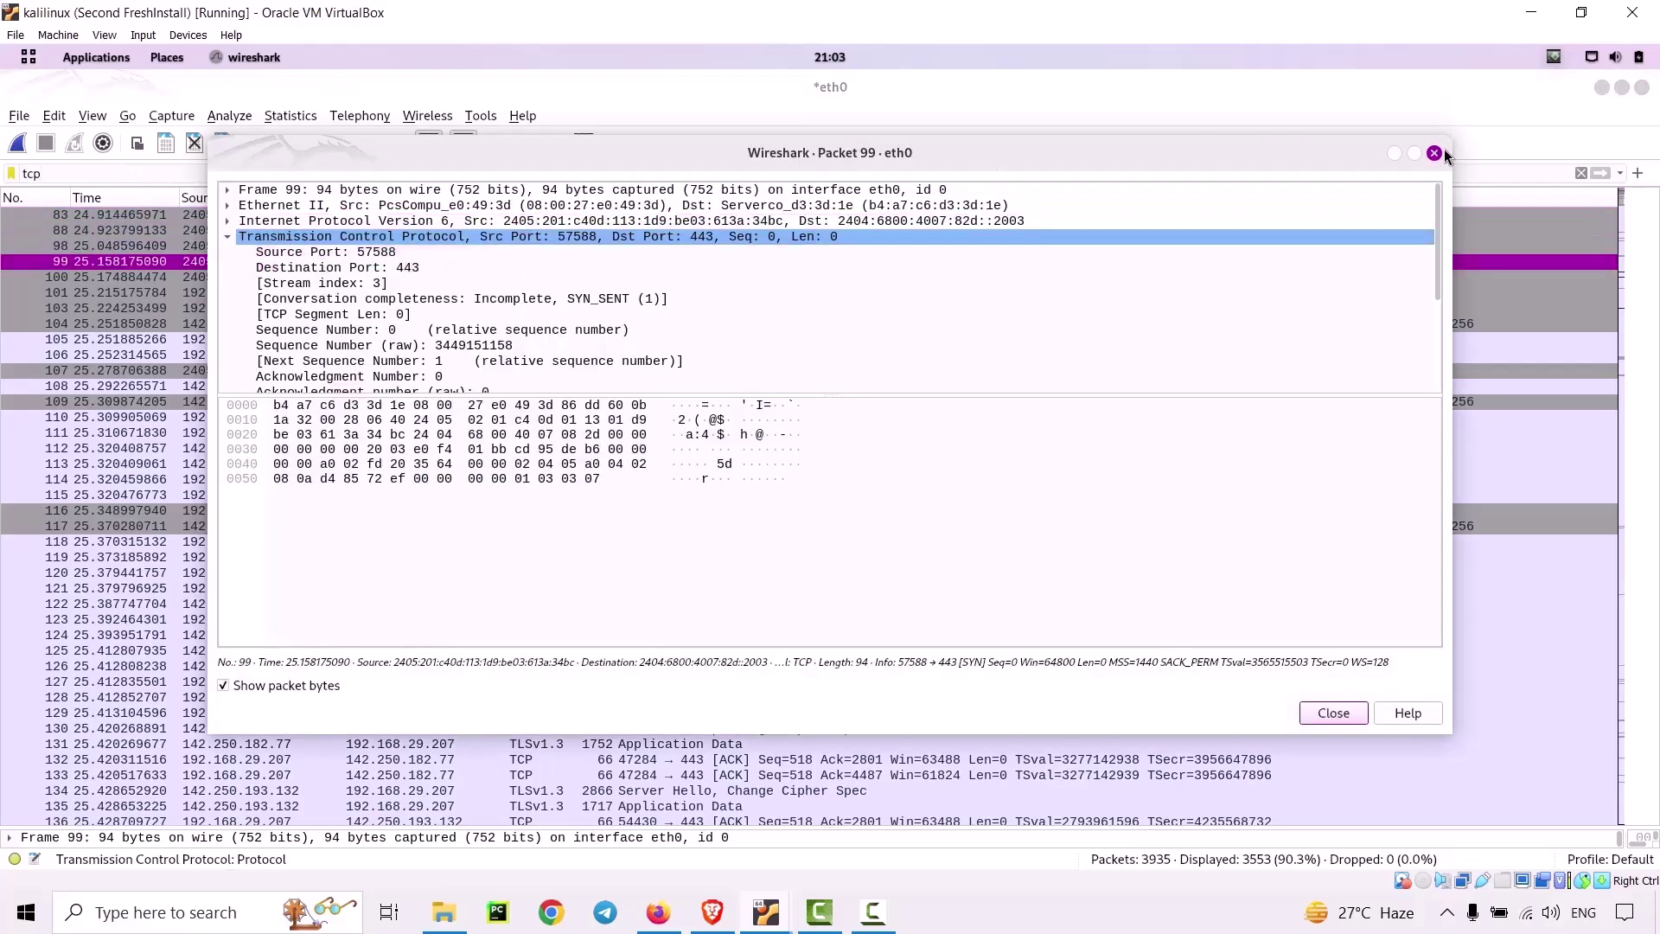
click(1434, 153)
Follow the TCP stream of packet 114 and examine the contents of the entire conversation.
right_click(263, 483)
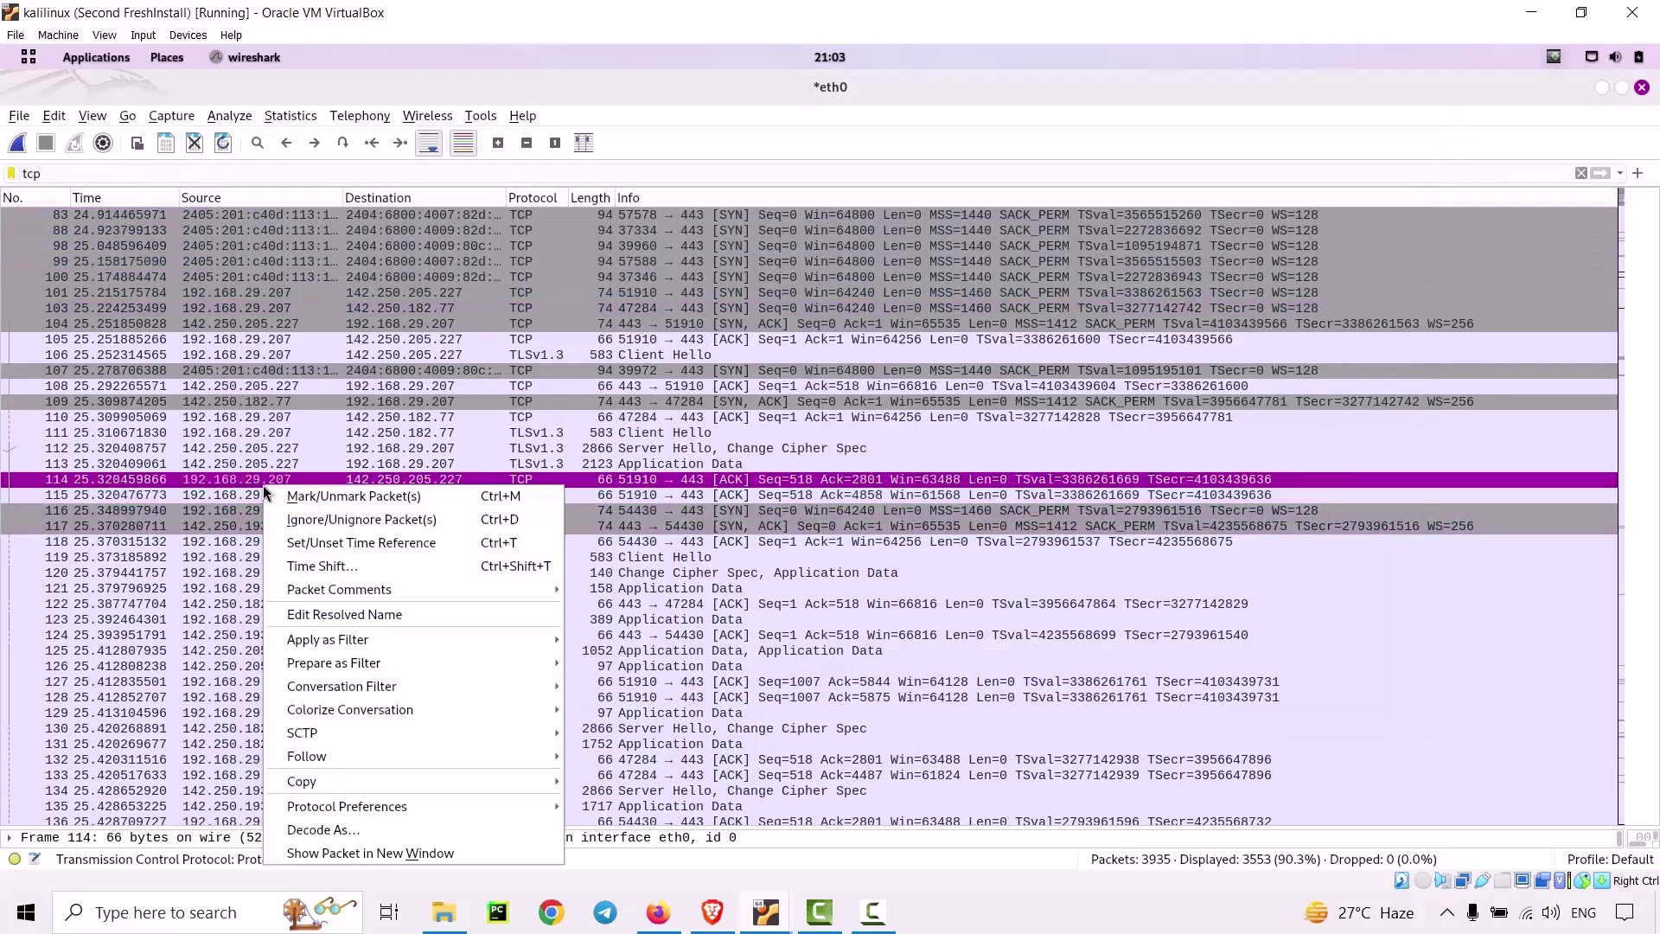
mouse_move(333, 754)
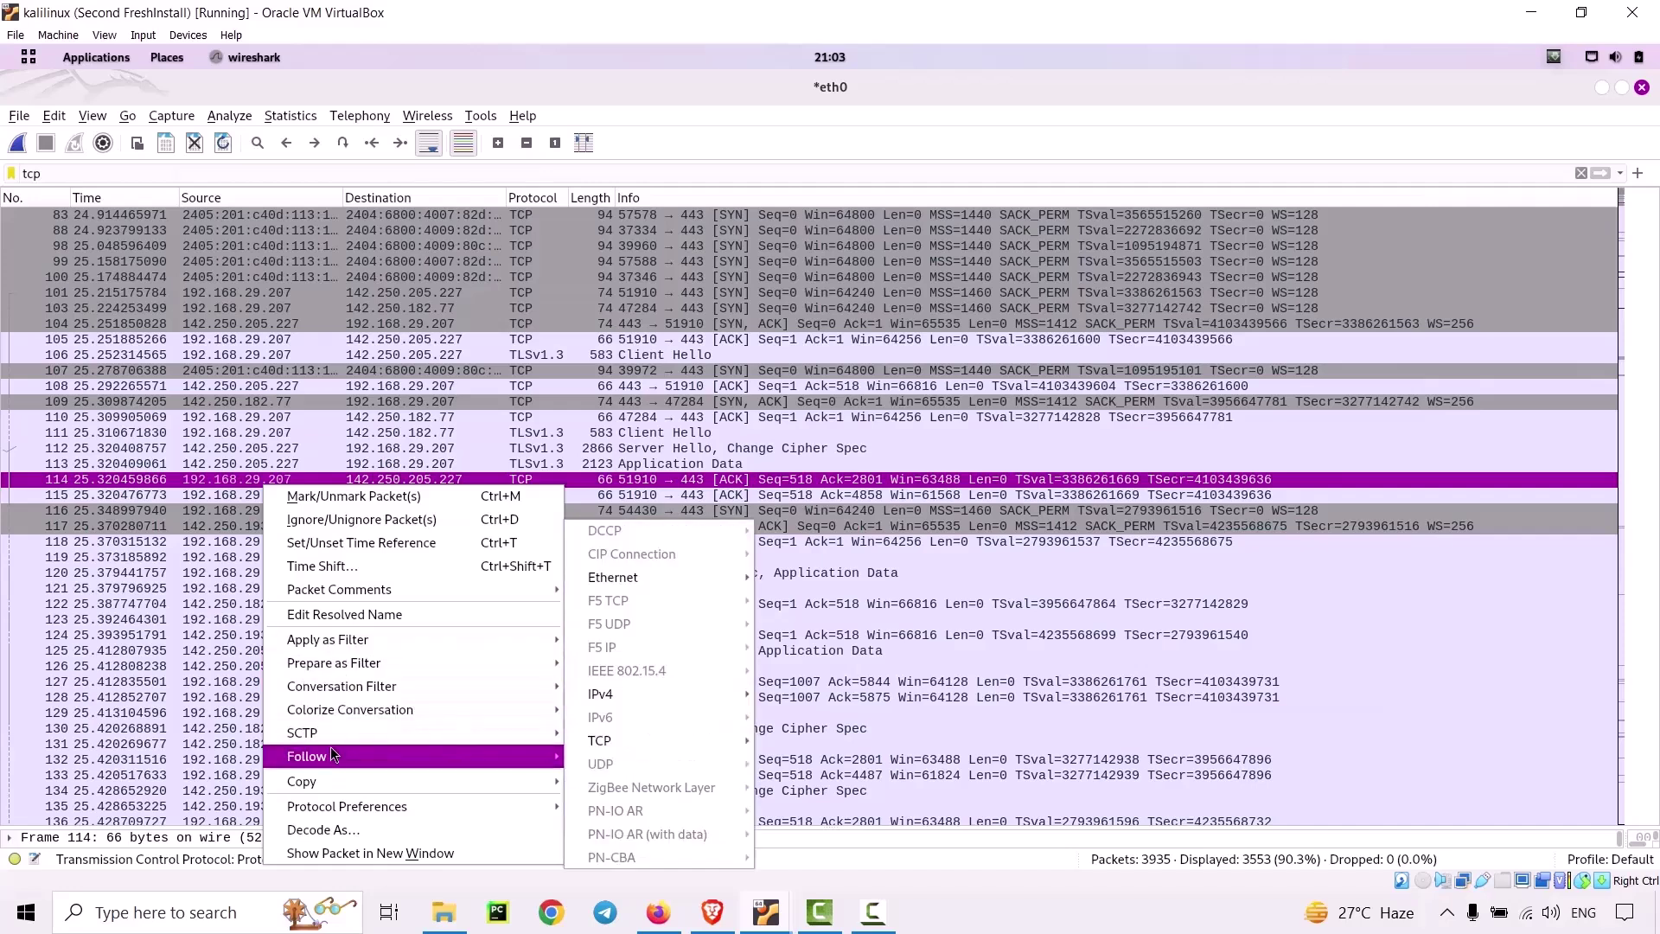
click(650, 696)
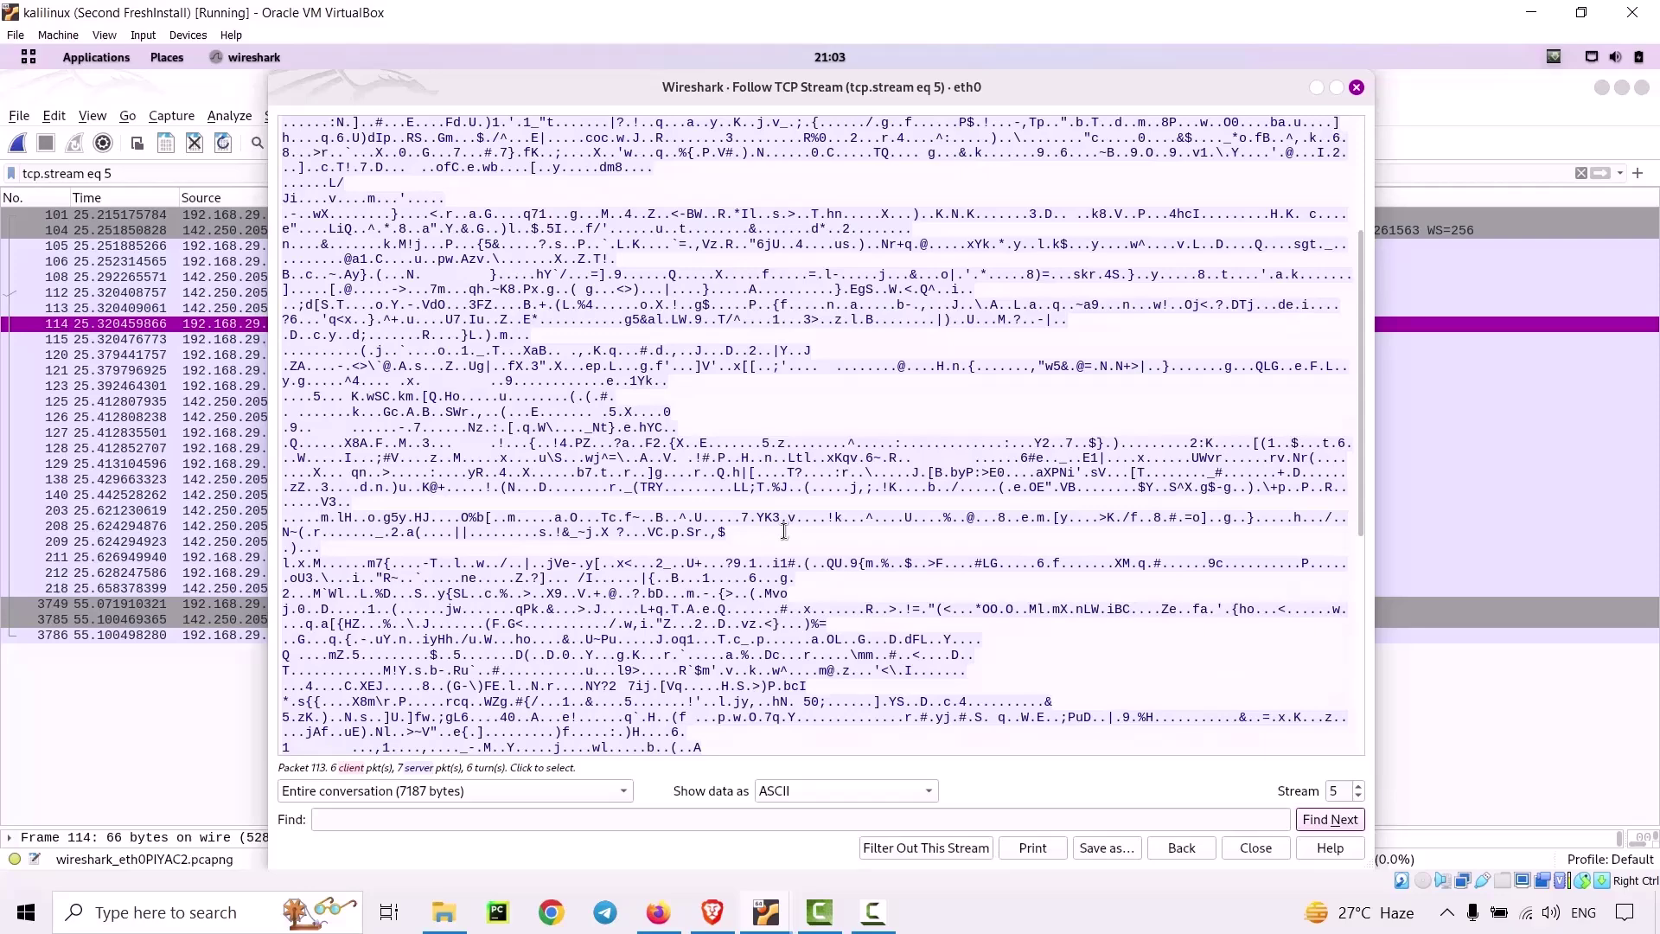
scroll(785, 529, up, 6)
scroll(769, 497, down, 14)
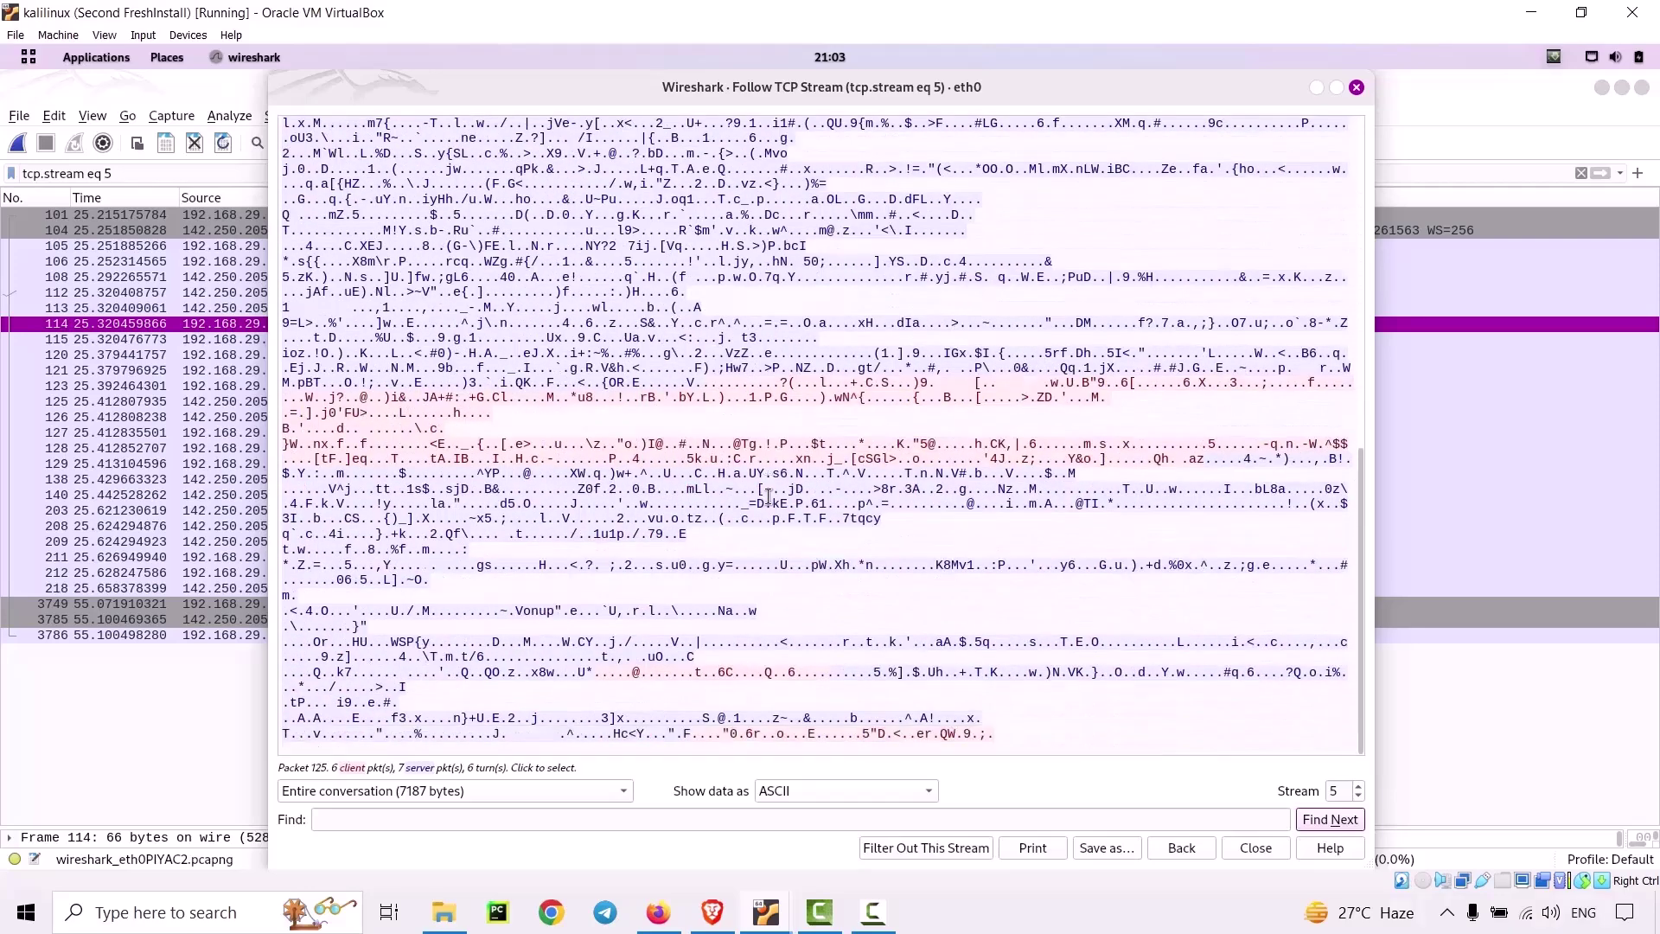
scroll(970, 378, up, 8)
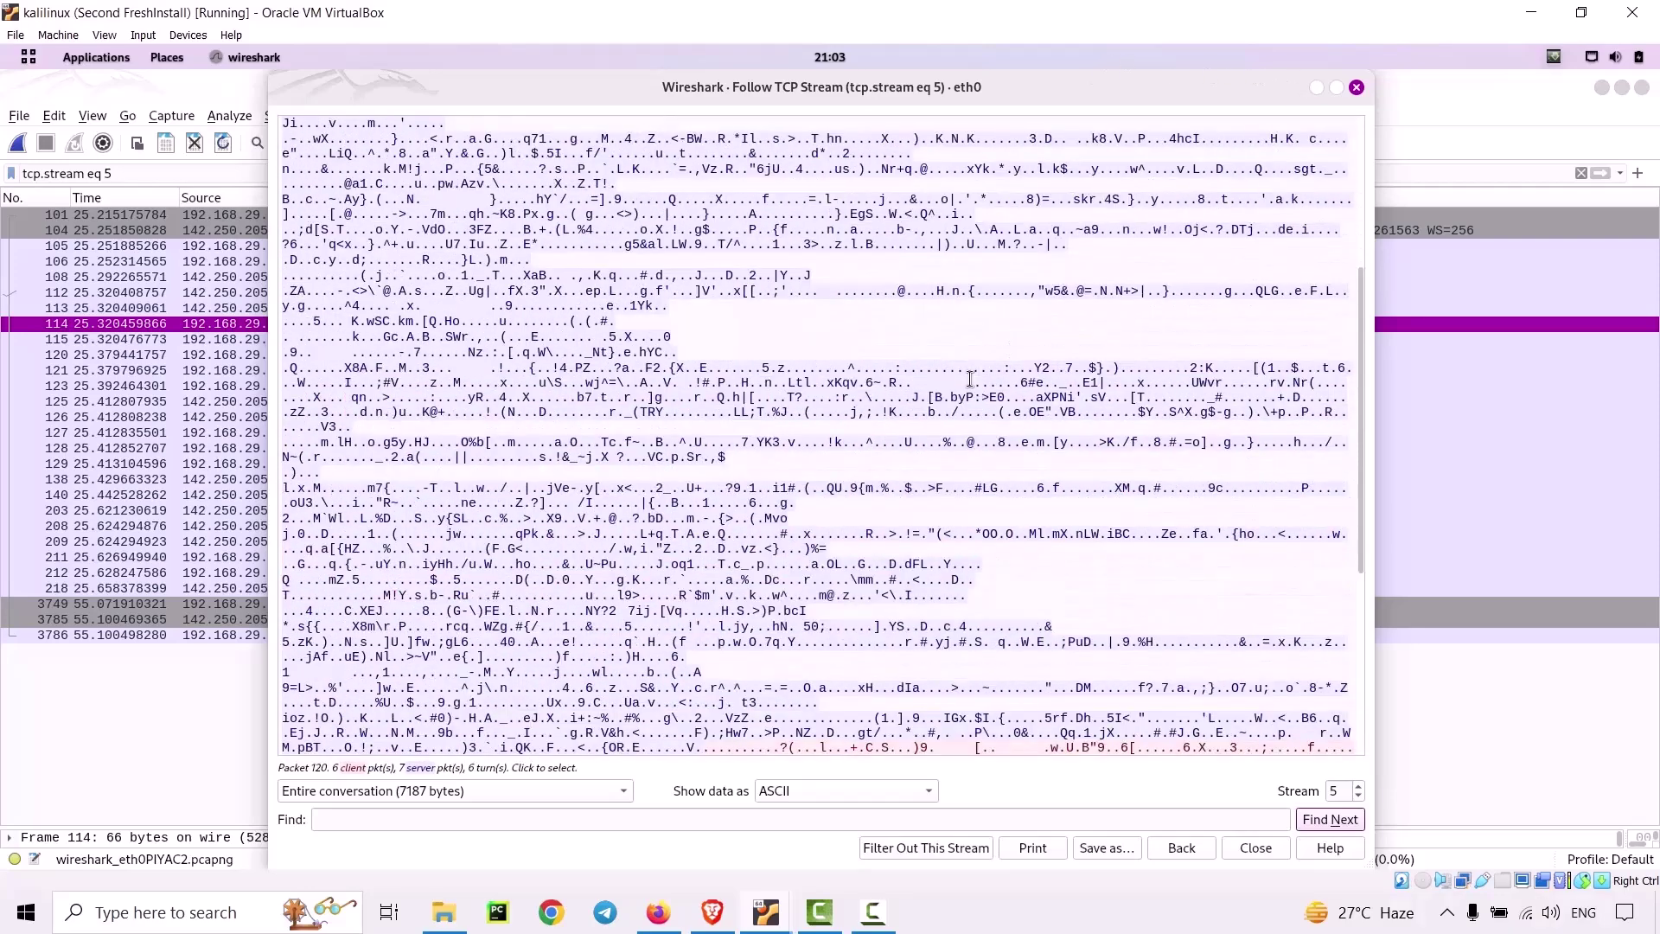
scroll(970, 379, up, 3)
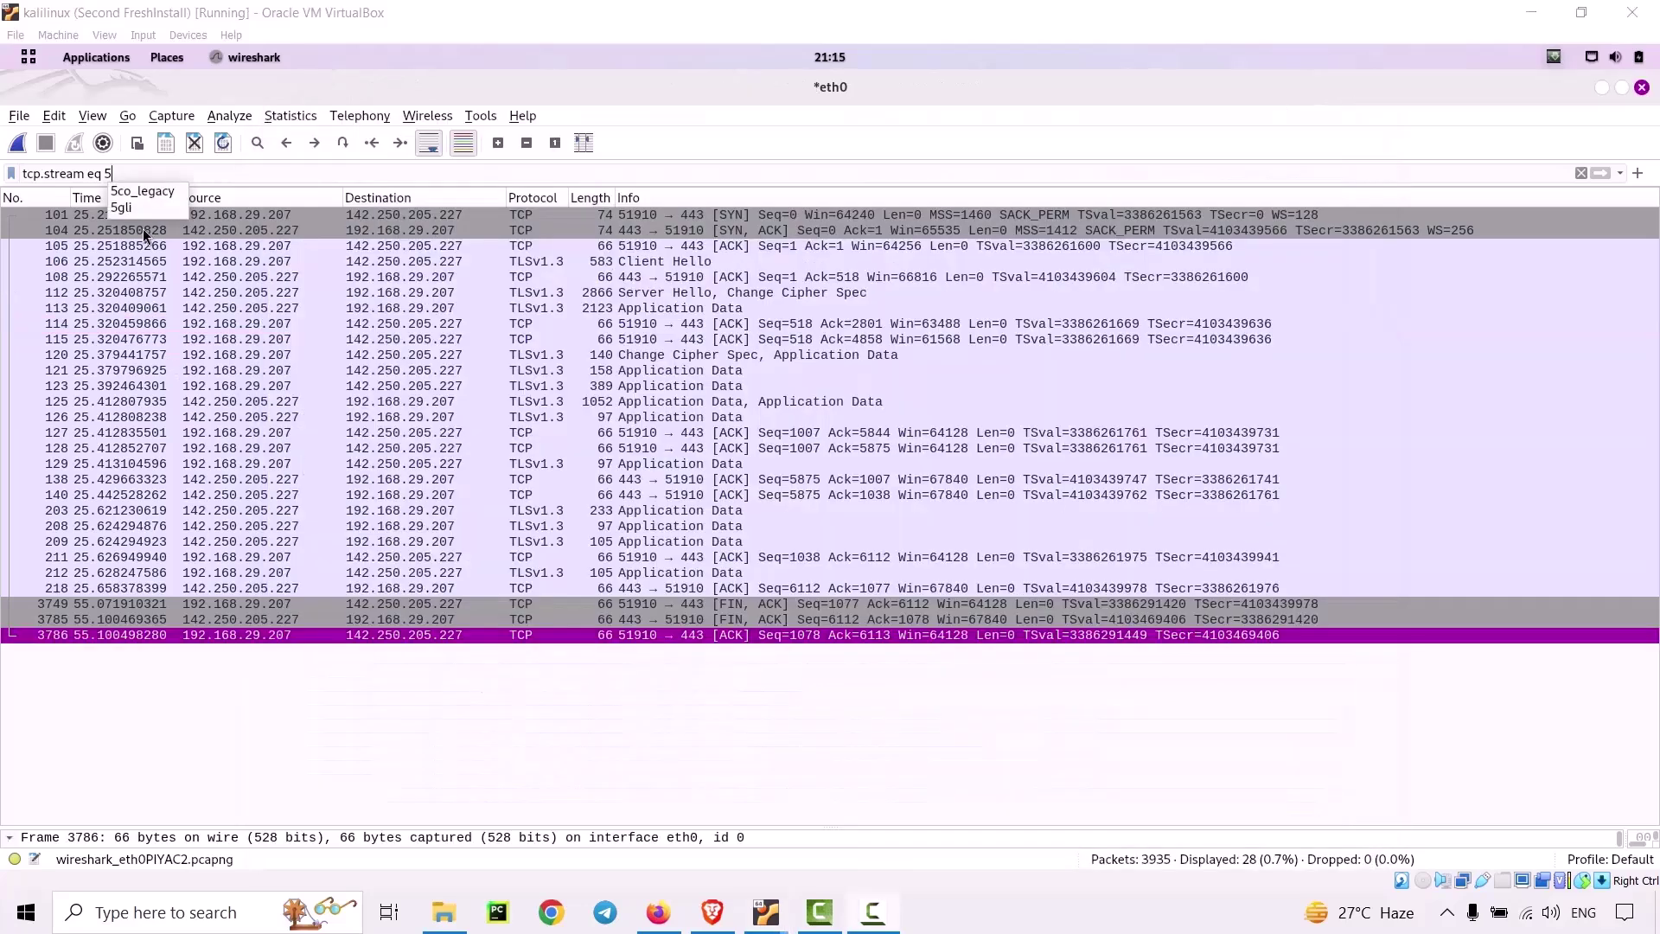
Clear the tcp.stream eq 5 display filter to list all captured packets.
drag(187, 172, 3, 150)
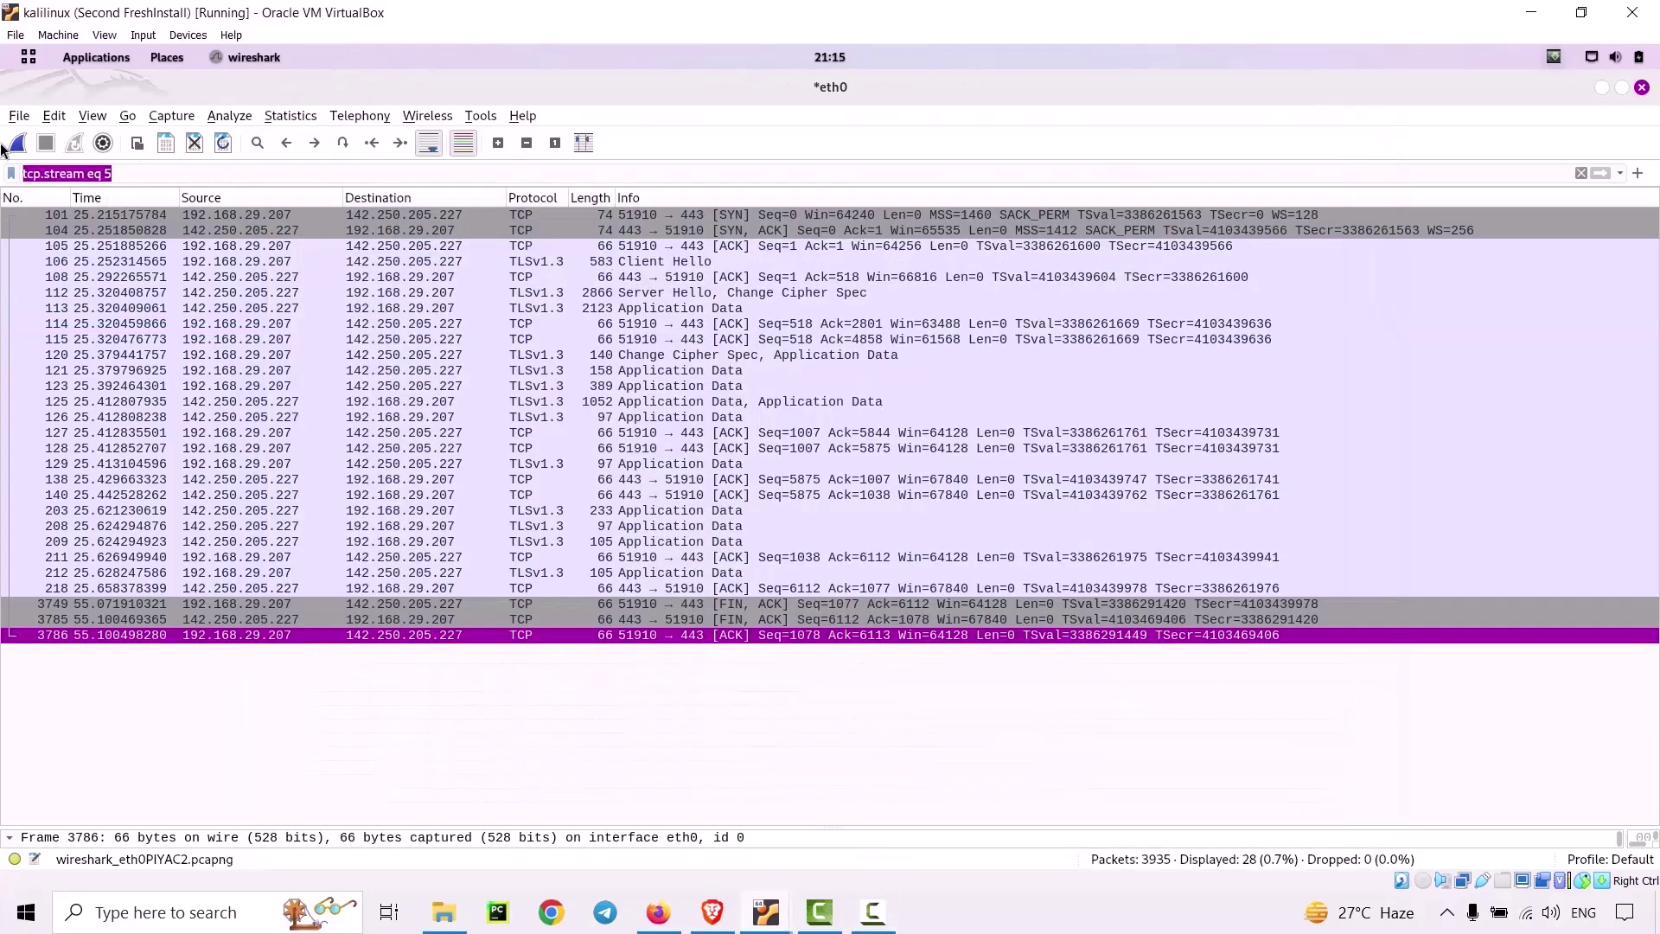
key(BackSpace)
key(Return)
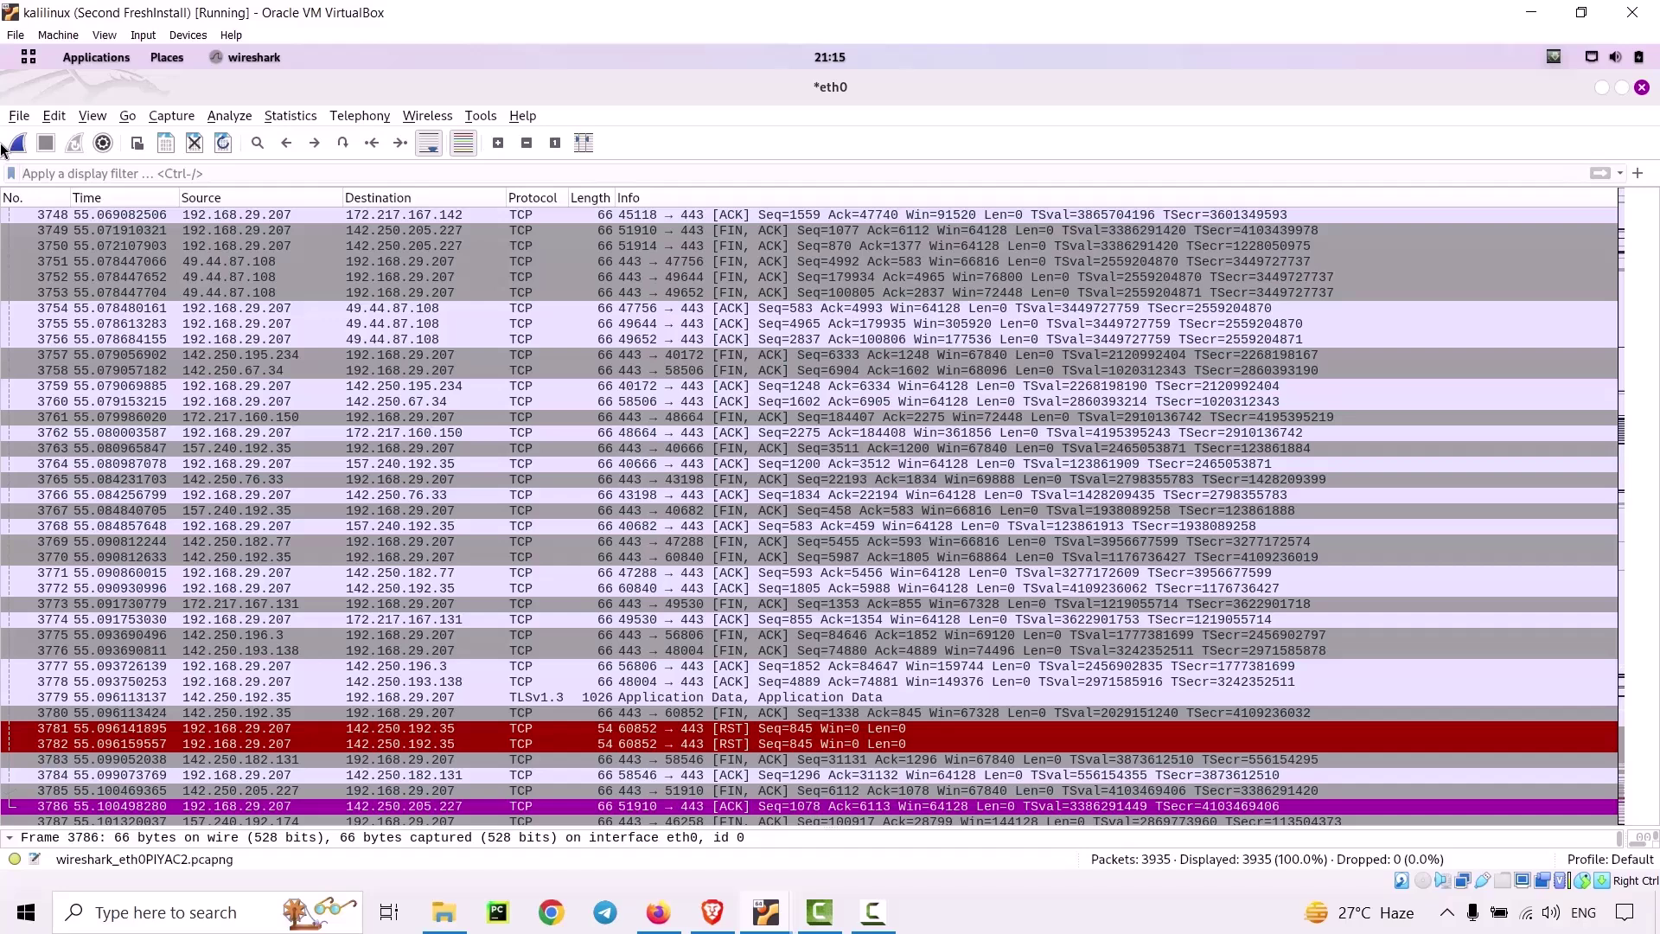
Apply the display filter tcp.port == 21 to show only the FTP traffic.
text(tc)
key(Down)
key(Down)
key(Return)
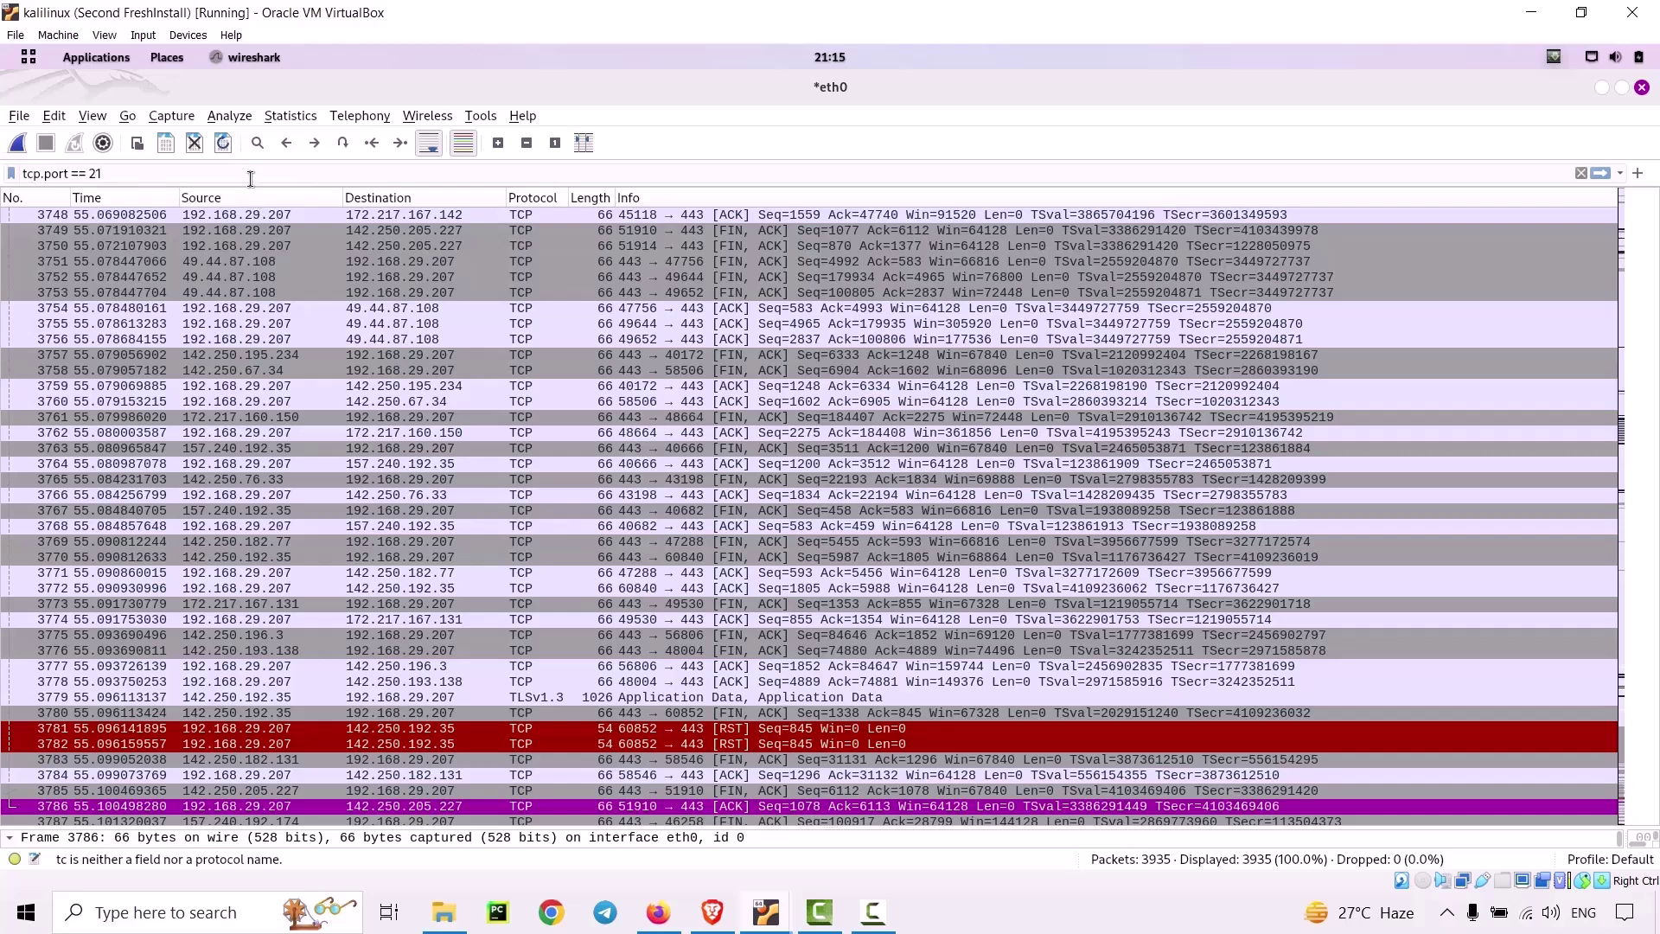
key(Return)
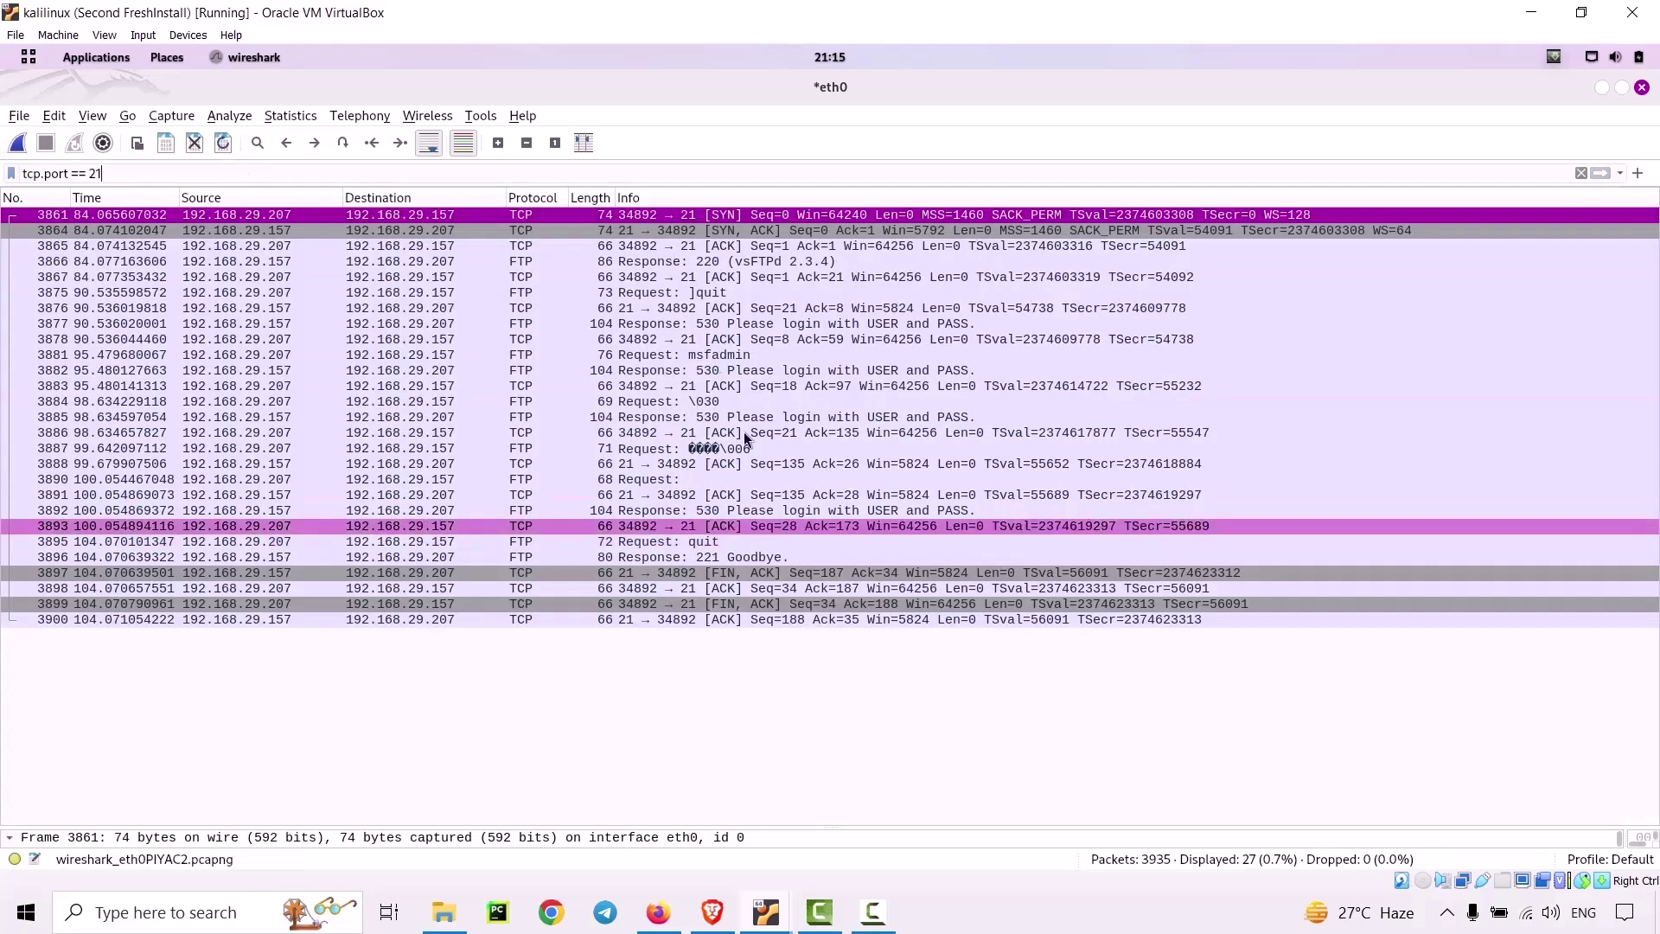
Examine packets 3875, 3878 and 3881 in the filtered FTP traffic.
click(524, 293)
click(522, 338)
click(519, 353)
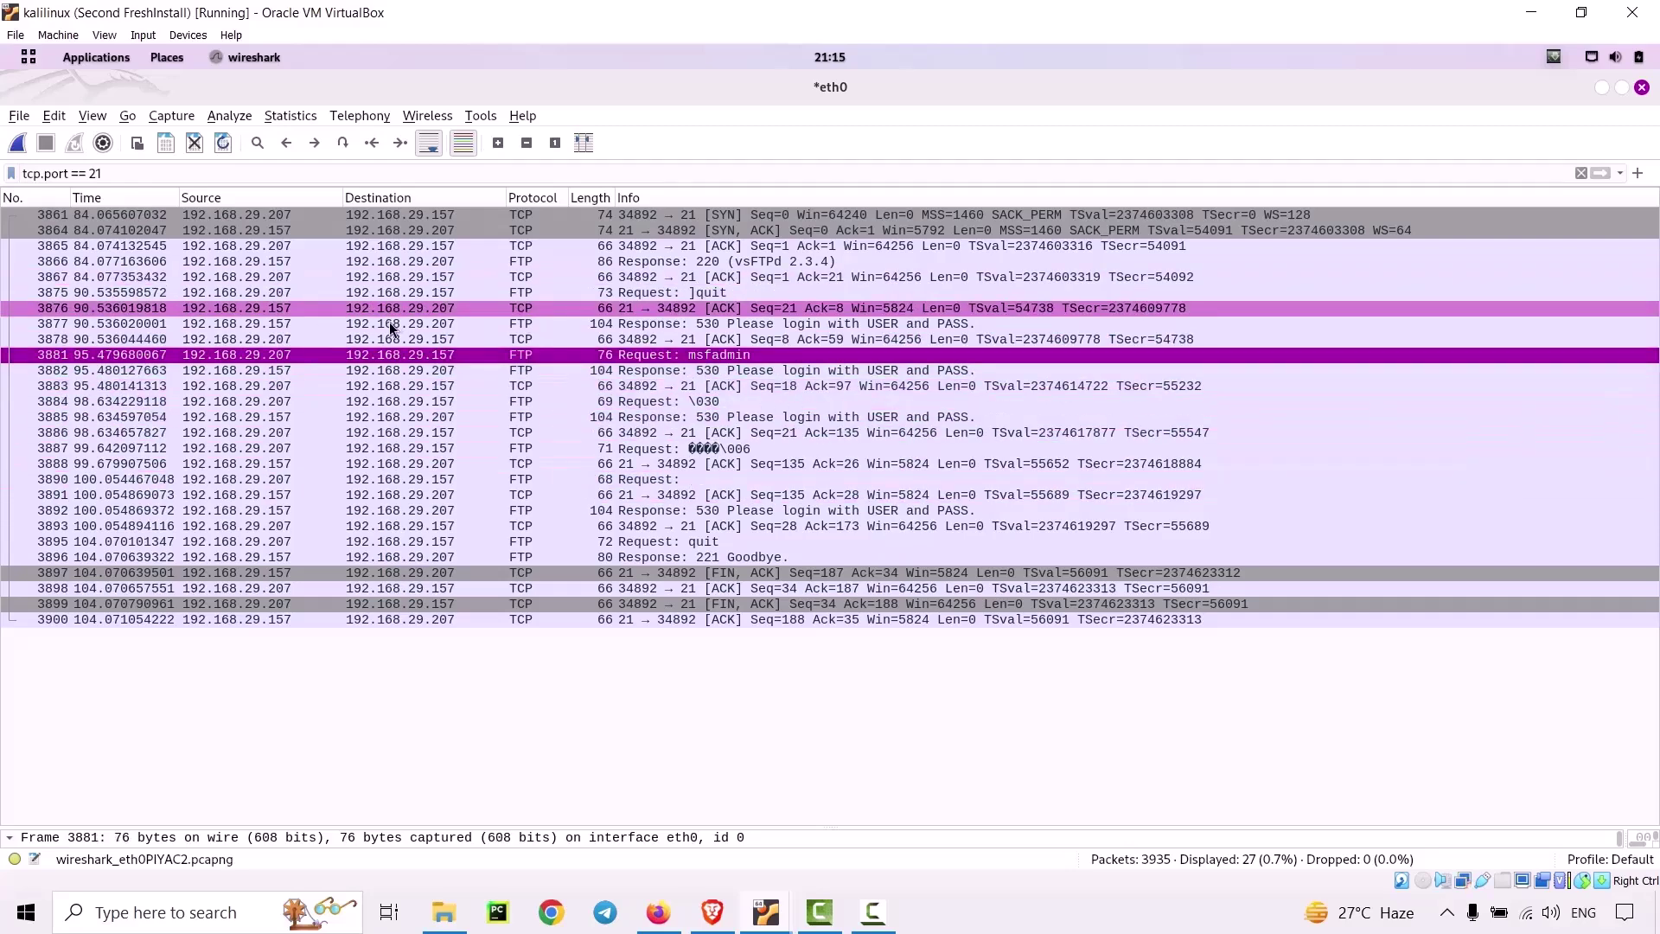
Open SYN packet 3861 in its own window, enlarge the details area and highlight the Destination Port field.
double_click(330, 215)
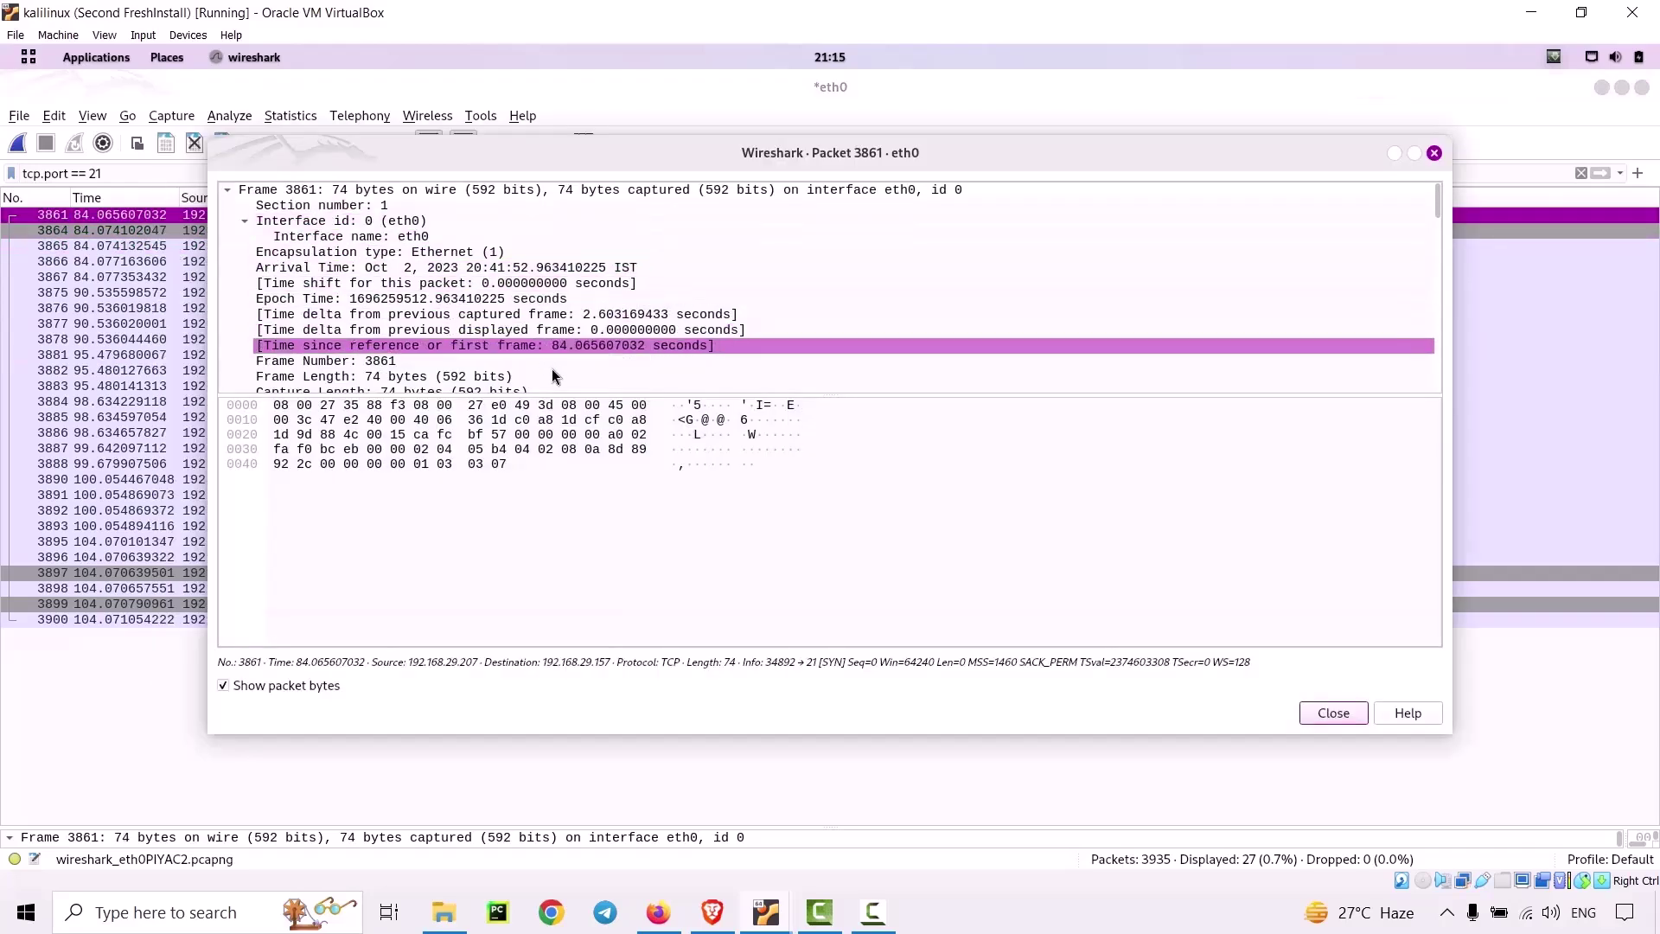
drag(552, 396, 553, 586)
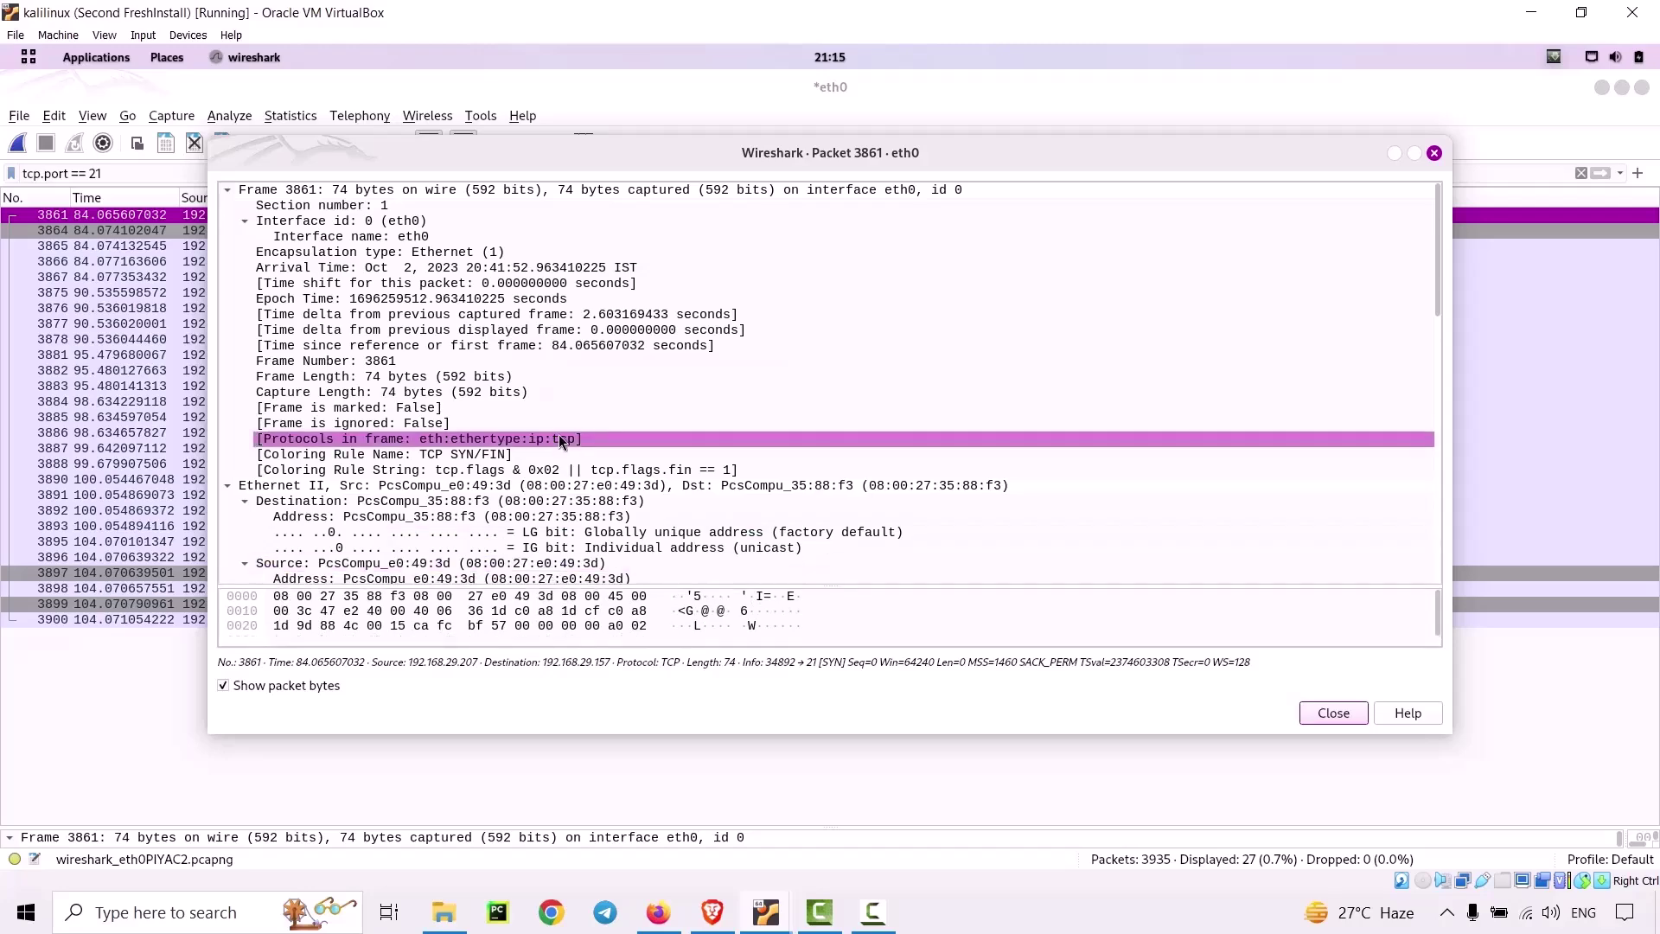
scroll(605, 458, down, 15)
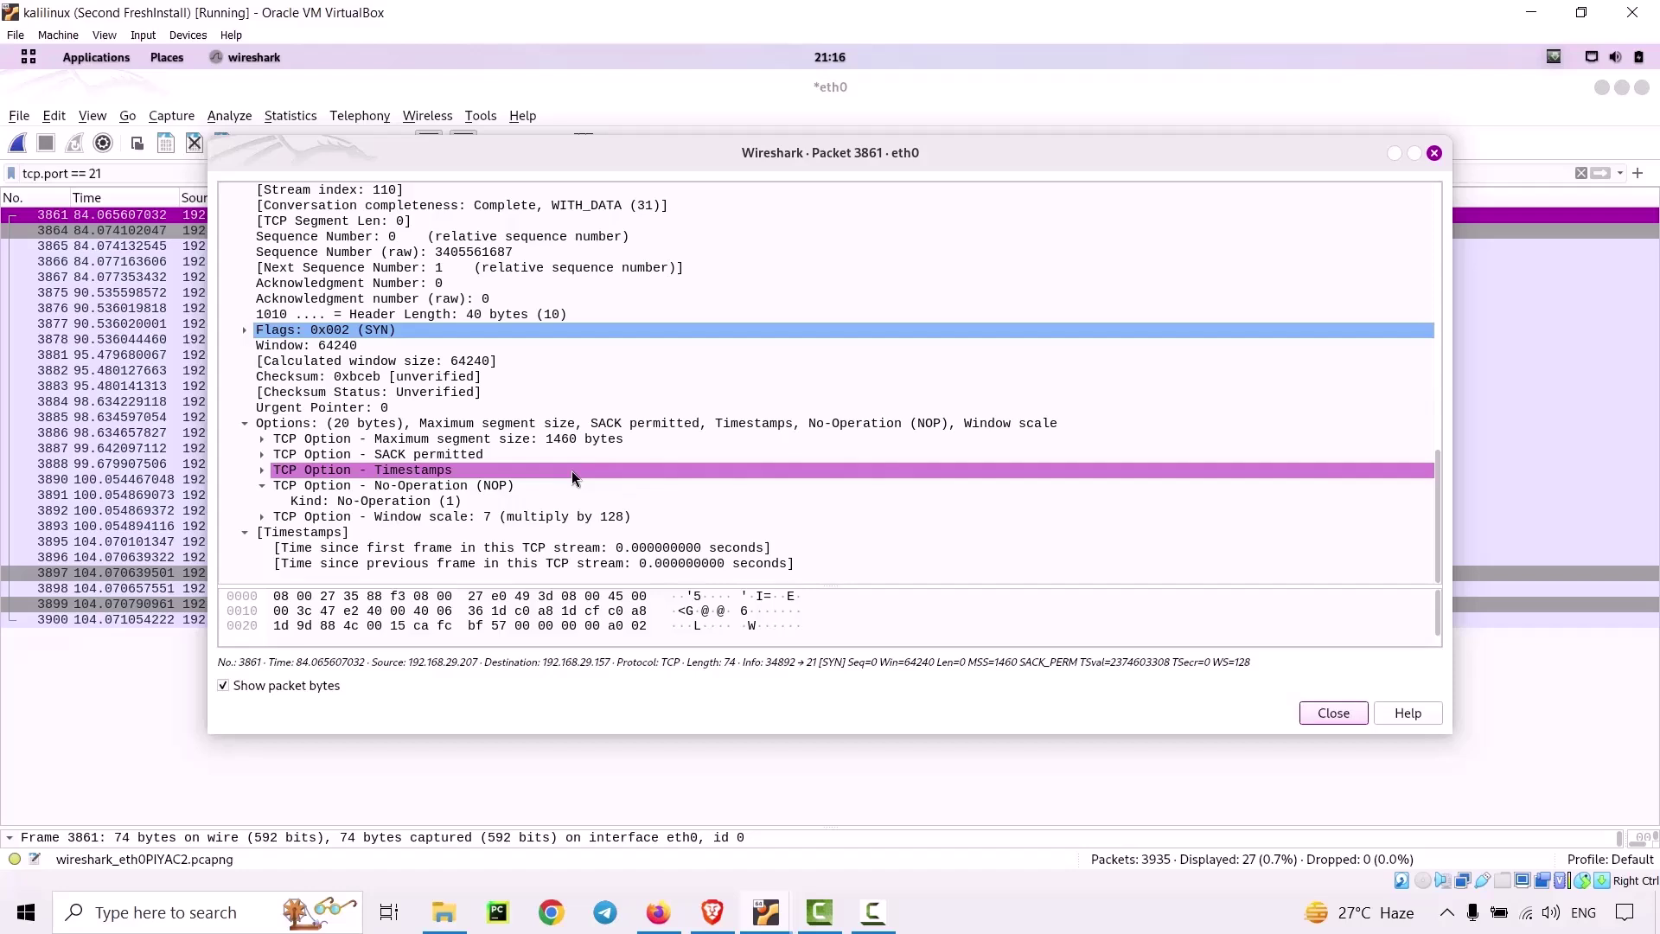
scroll(572, 477, up, 2)
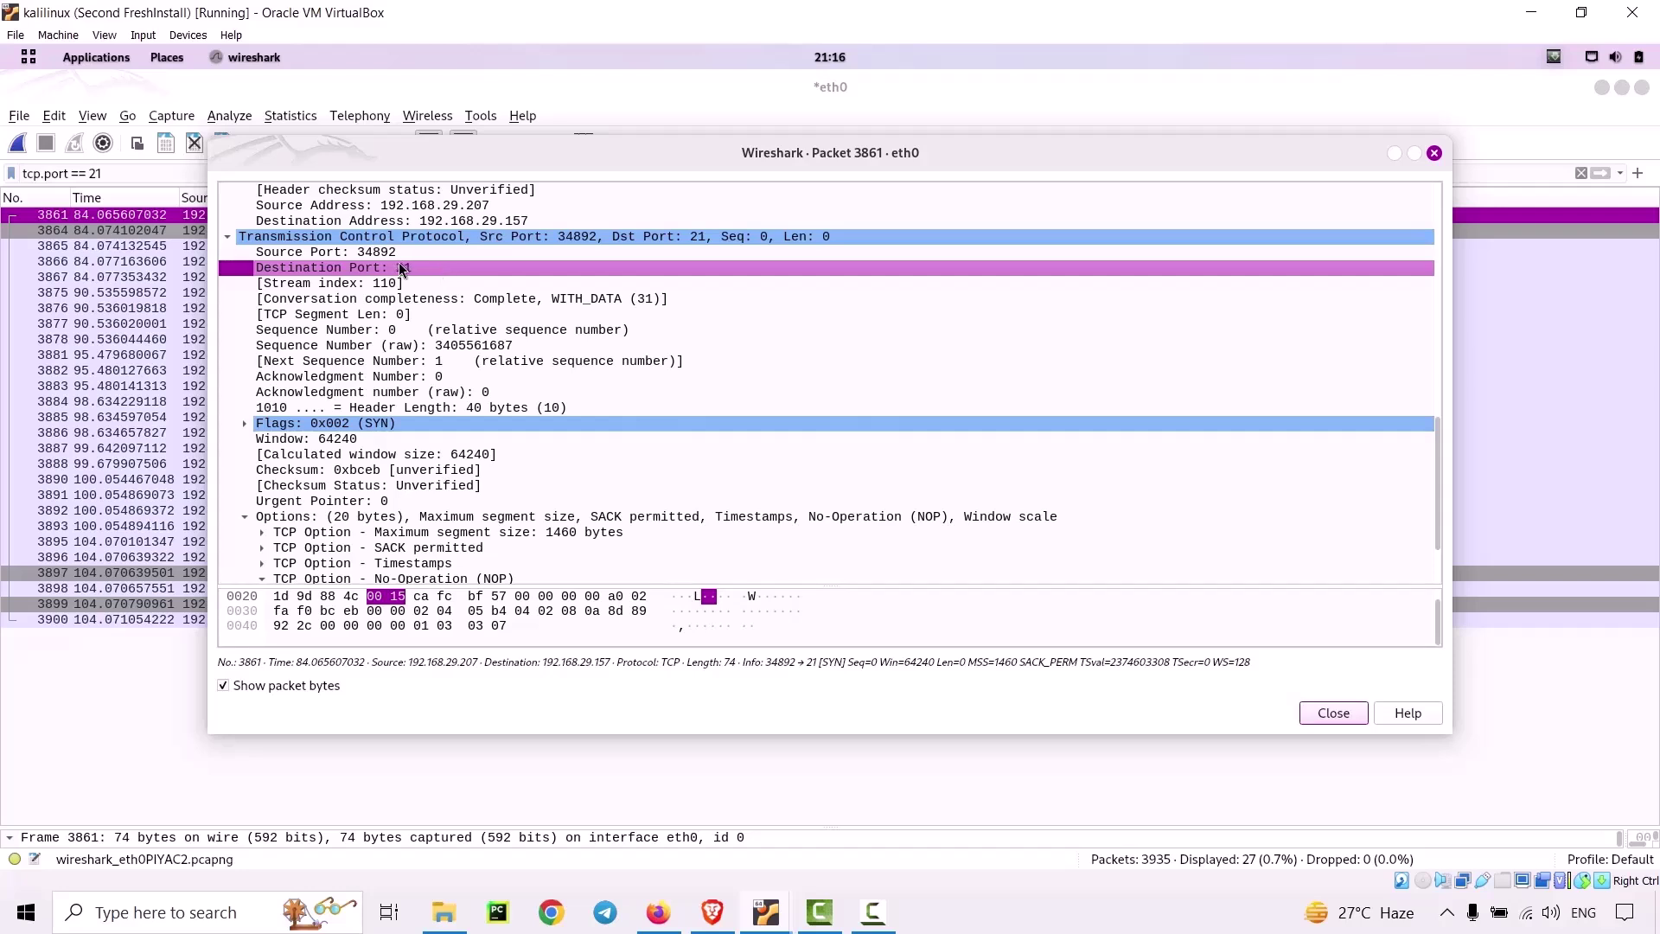
click(361, 266)
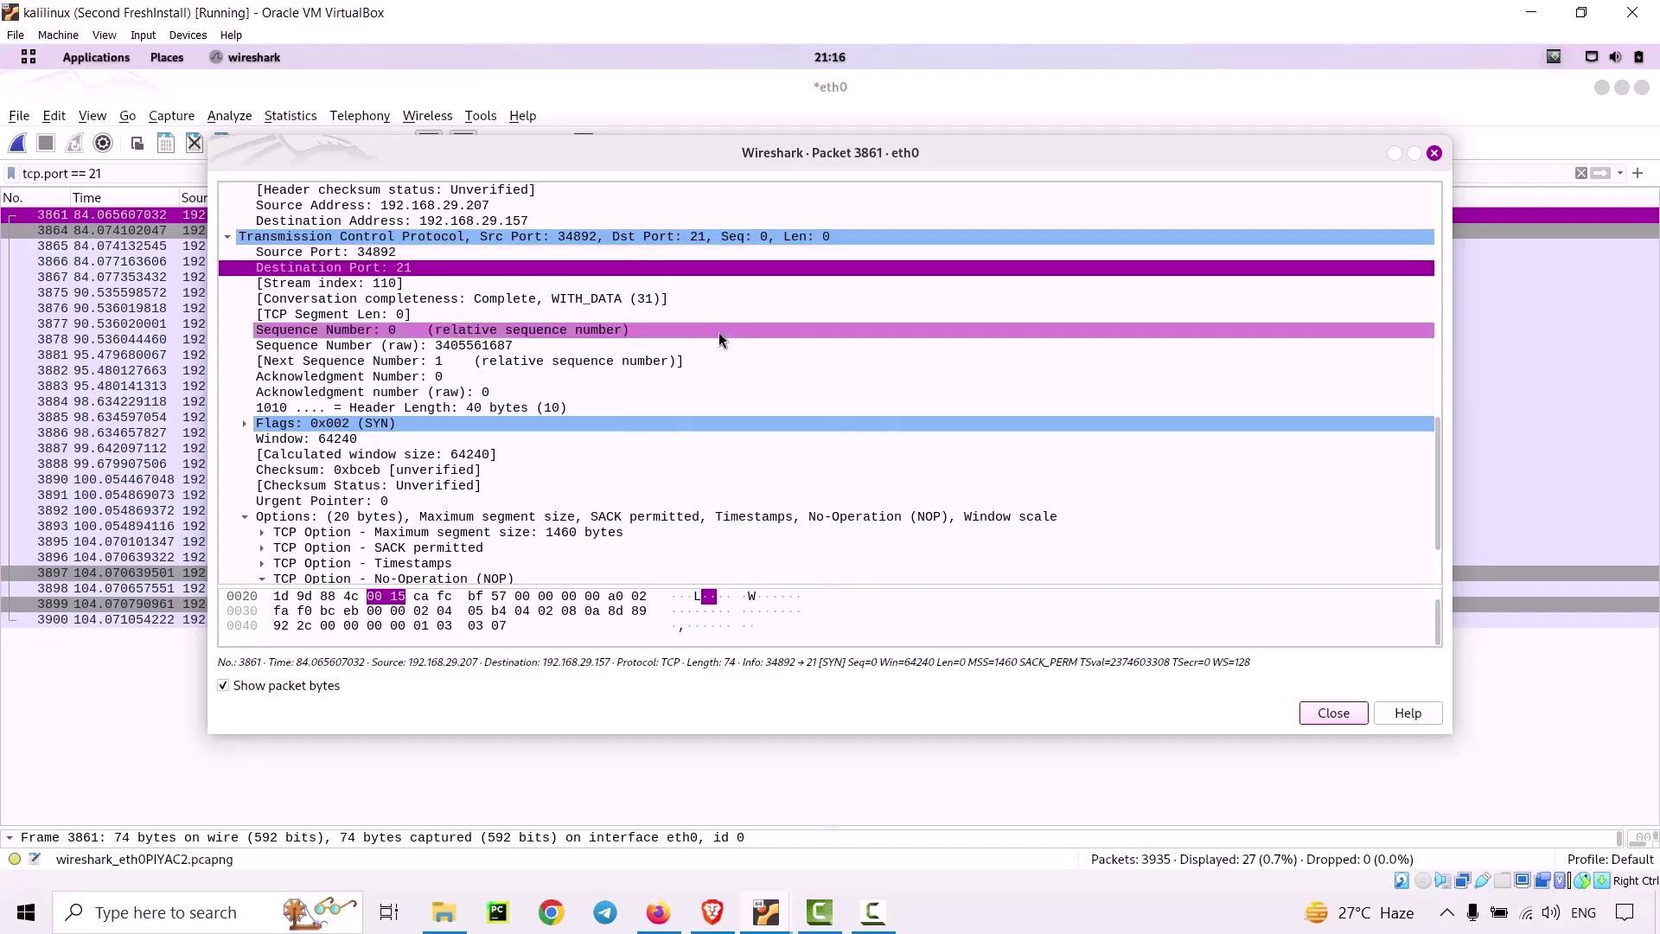
Review the frame, Ethernet, IP and TCP header details of packet 3861 and close its window.
scroll(717, 344, up, 7)
scroll(714, 346, up, 7)
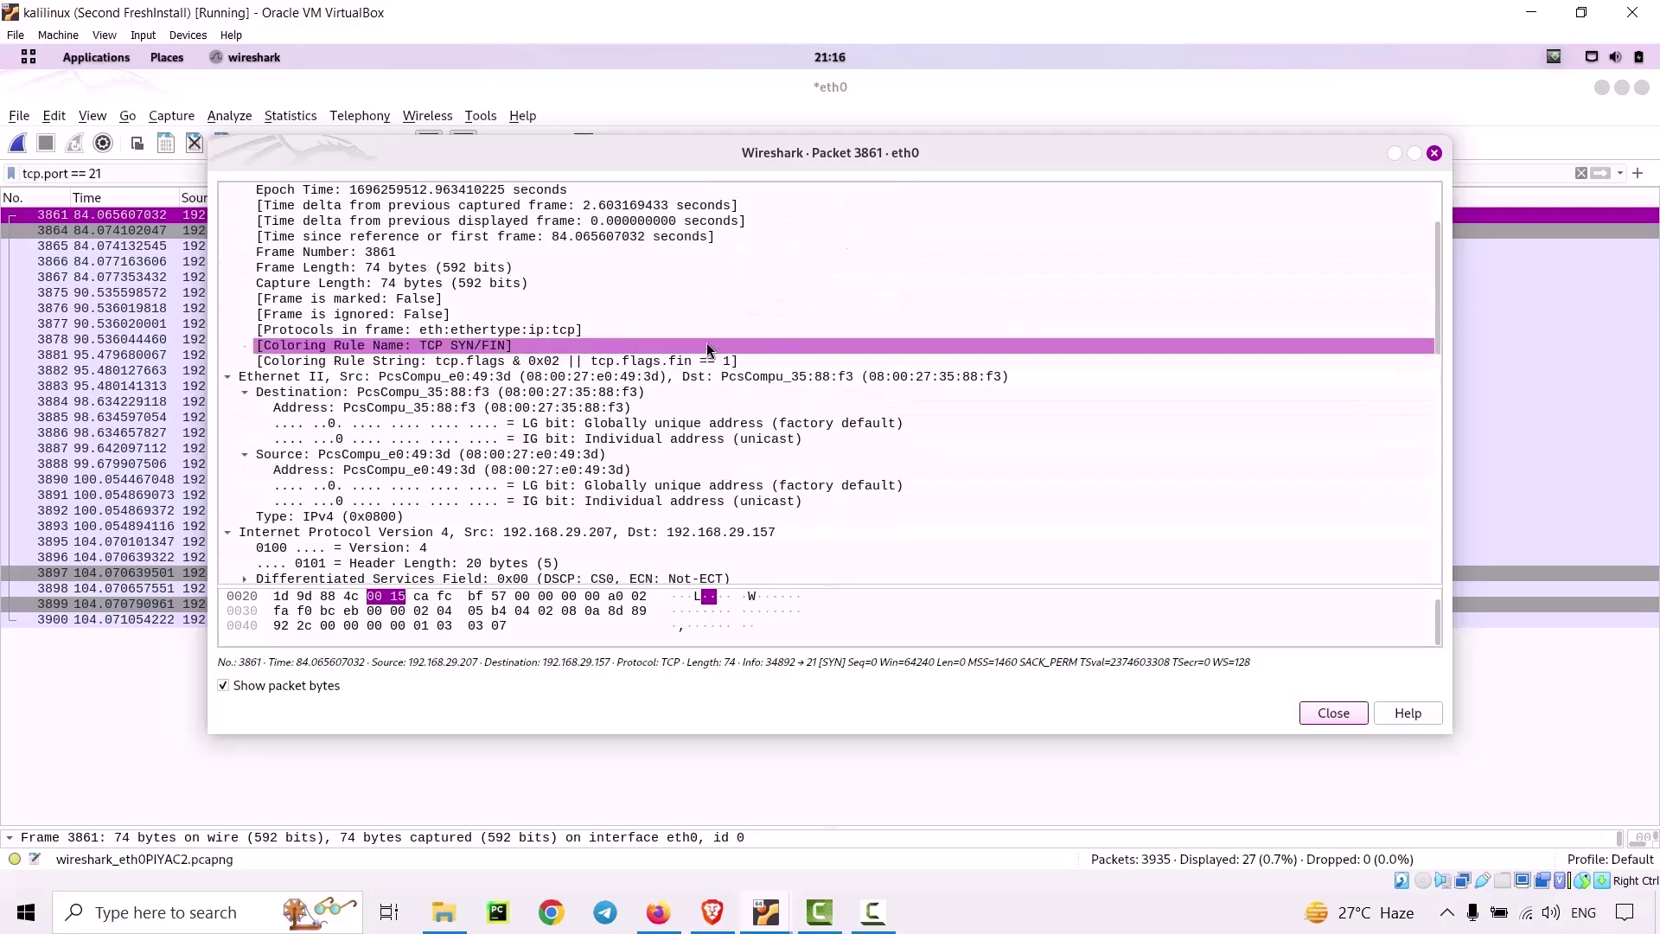
scroll(707, 342, down, 9)
scroll(687, 346, down, 7)
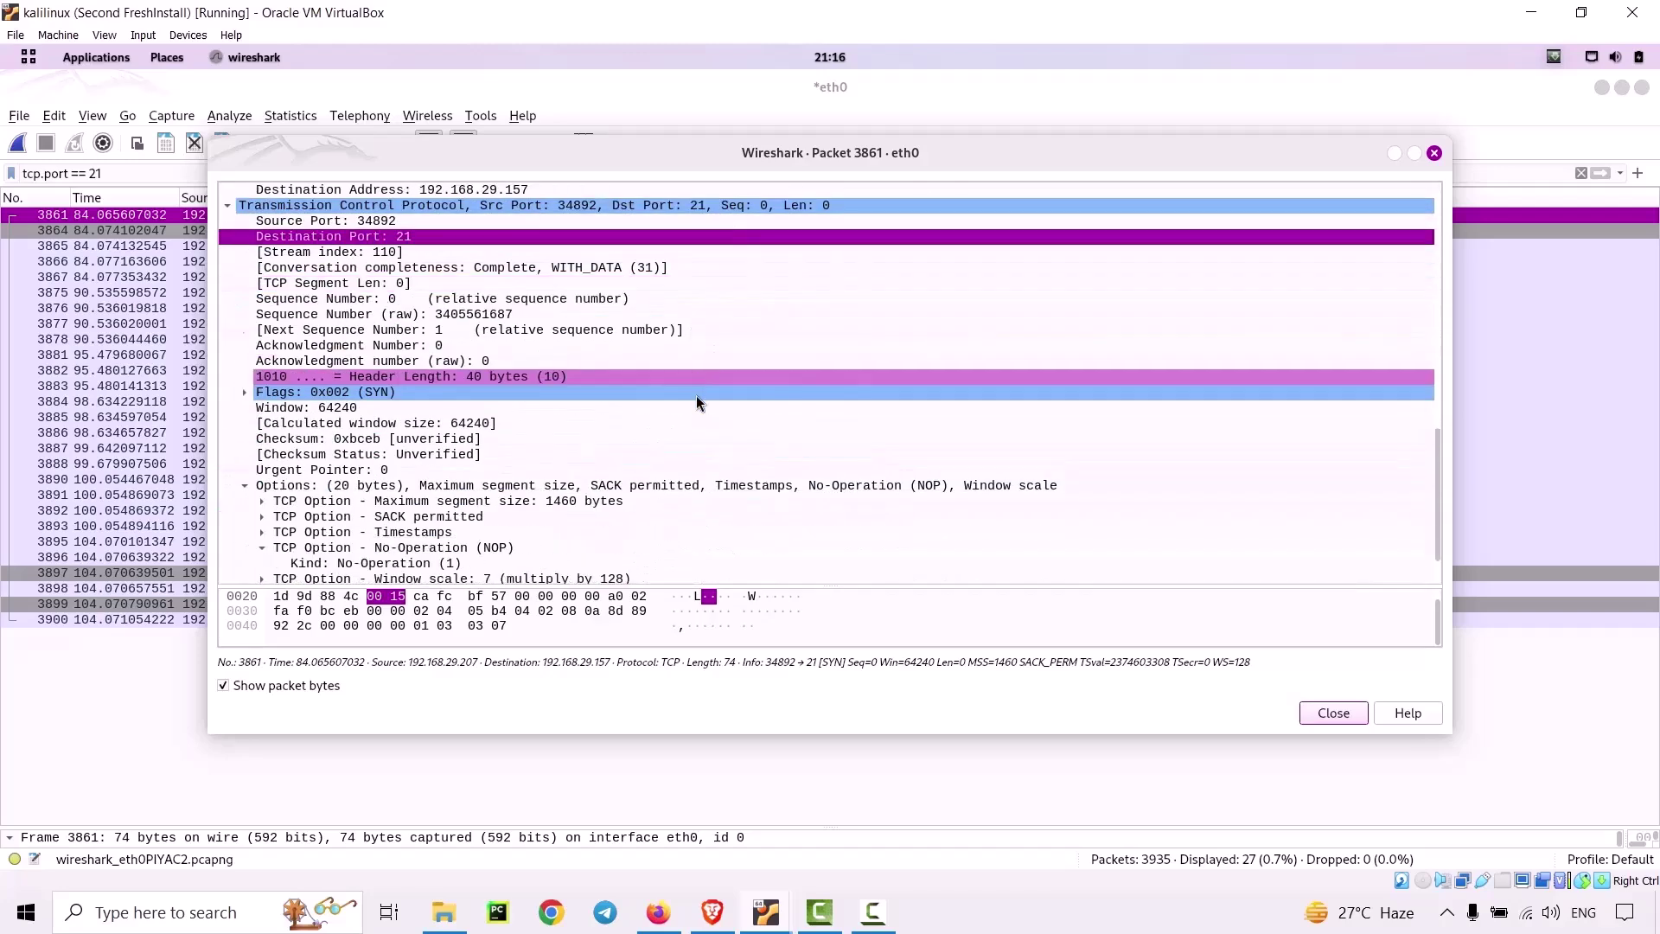
click(1332, 712)
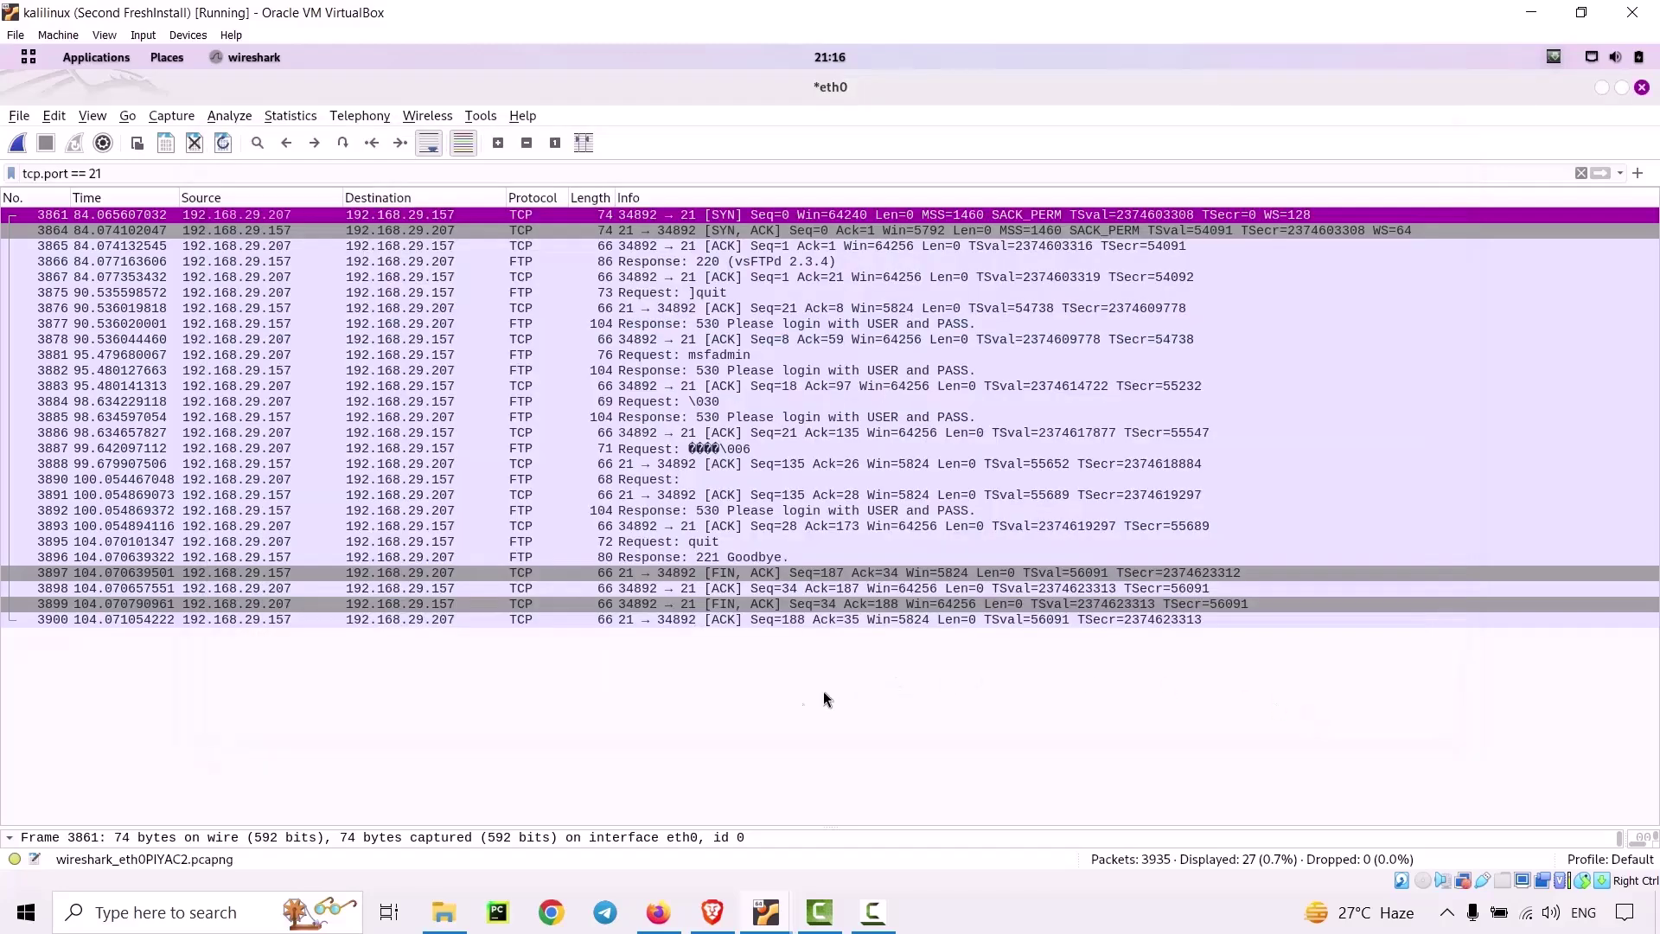